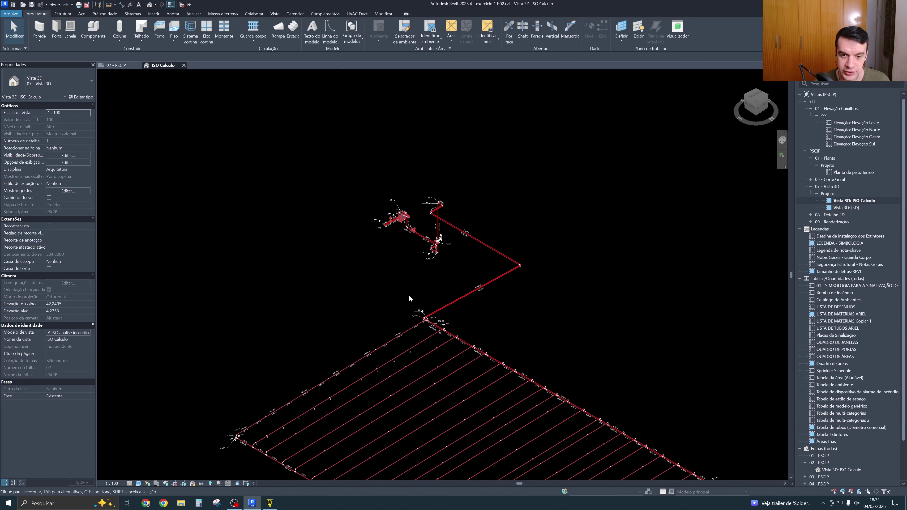
Check the blank SHC Editor document and examine the sprinkler piping network in the ISO Calculo view
{"action": "left_click", "coordinate": [270, 503]}
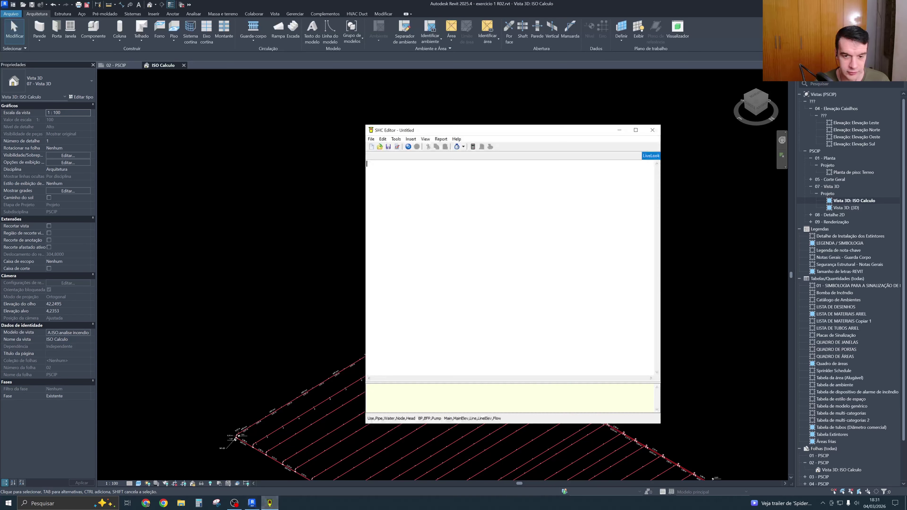
{"action": "left_click", "coordinate": [270, 503]}
{"action": "middle_click_drag", "start_coordinate": [415, 388], "coordinate": [375, 323]}
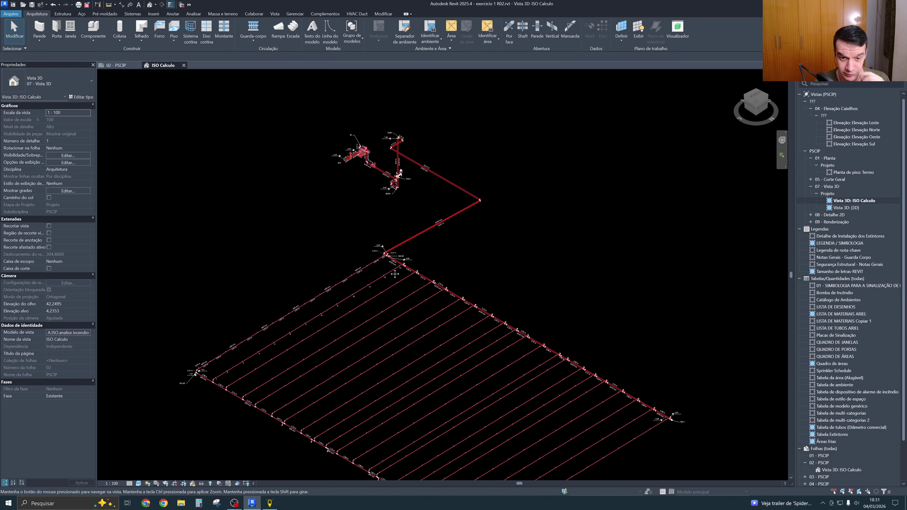
{"action": "scroll", "coordinate": [393, 272], "scroll_direction": "up", "scroll_amount": 2}
{"action": "scroll", "coordinate": [406, 295], "scroll_direction": "down", "scroll_amount": 2}
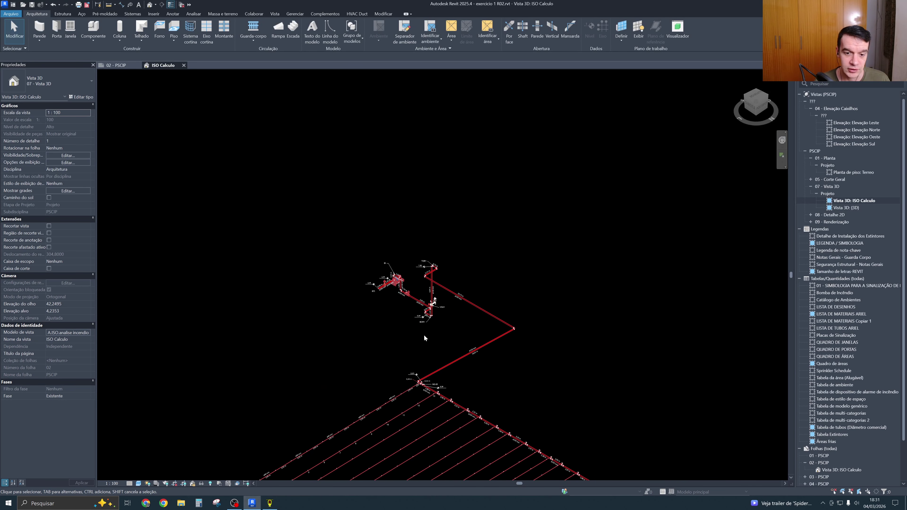
{"action": "scroll", "coordinate": [420, 334], "scroll_direction": "down", "scroll_amount": 1}
{"action": "scroll", "coordinate": [414, 330], "scroll_direction": "up", "scroll_amount": 1}
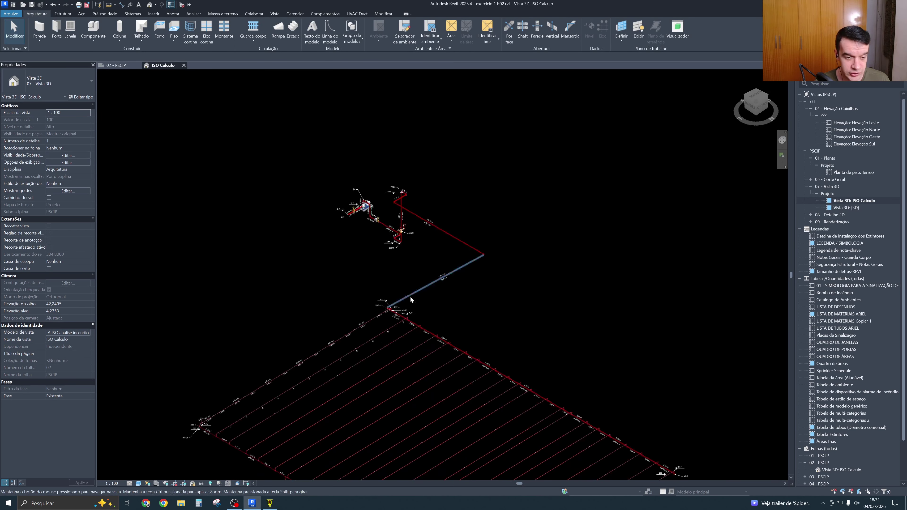
{"action": "scroll", "coordinate": [410, 328], "scroll_direction": "down", "scroll_amount": 1}
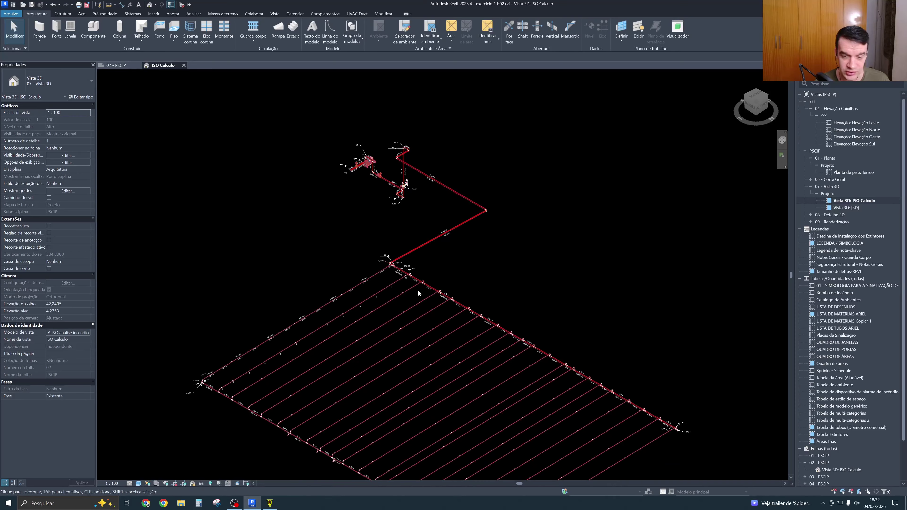
{"action": "left_click", "coordinate": [270, 503]}
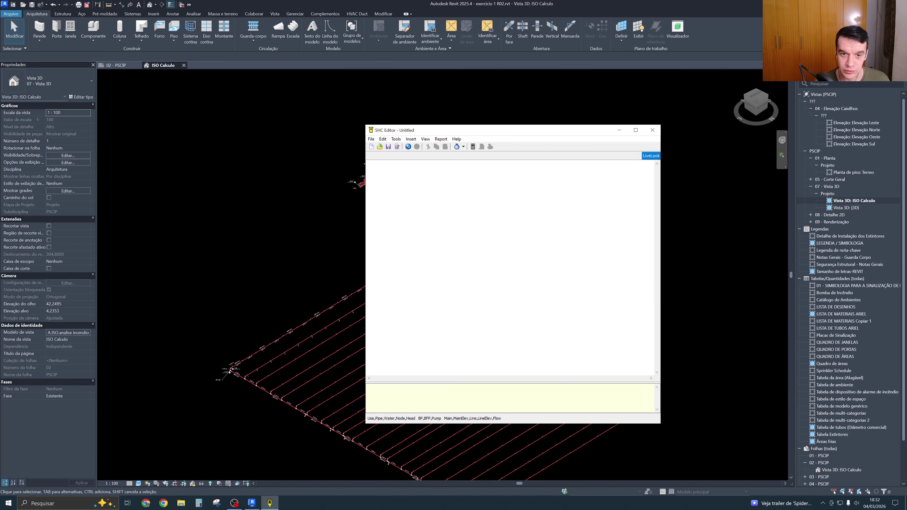
{"action": "left_click", "coordinate": [621, 130]}
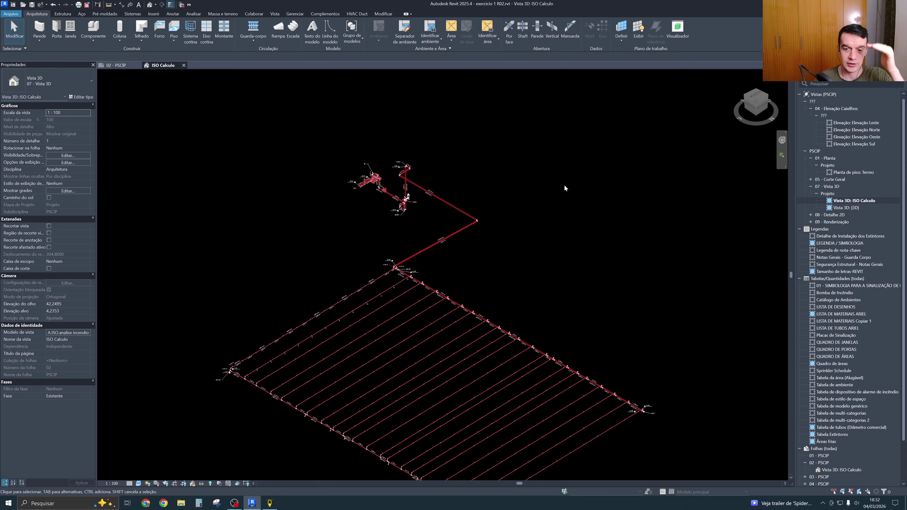
{"action": "middle_click_drag", "start_coordinate": [614, 282], "coordinate": [634, 229]}
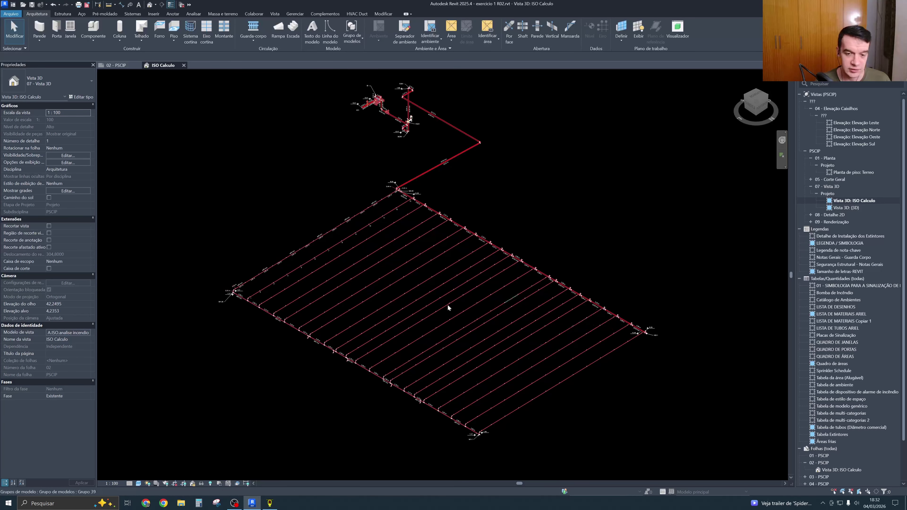
Open the {3D} view and delete the imported SPK pro revit.dwg drawing beneath the sprinkler piping
{"action": "double_click", "coordinate": [854, 207]}
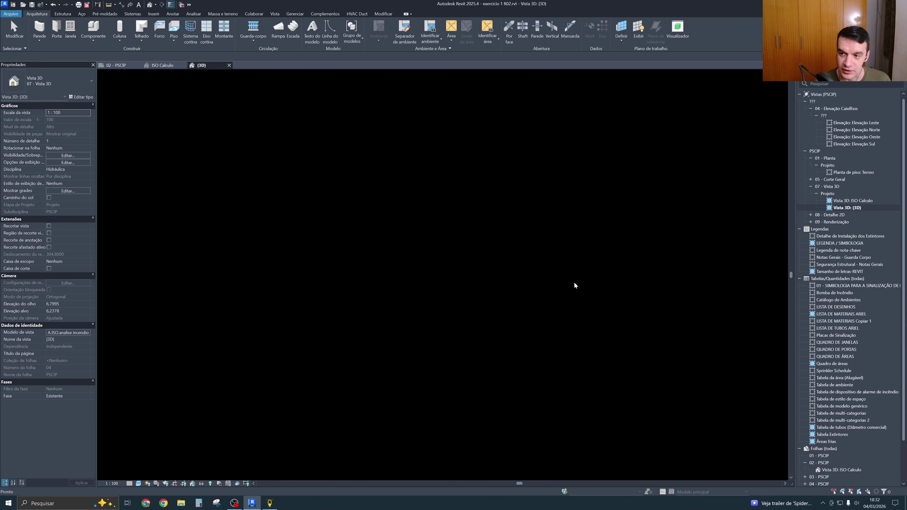
{"action": "middle_click_drag", "start_coordinate": [541, 281], "coordinate": [507, 237], "text": "shift"}
{"action": "scroll", "coordinate": [507, 237], "scroll_direction": "down", "scroll_amount": 4}
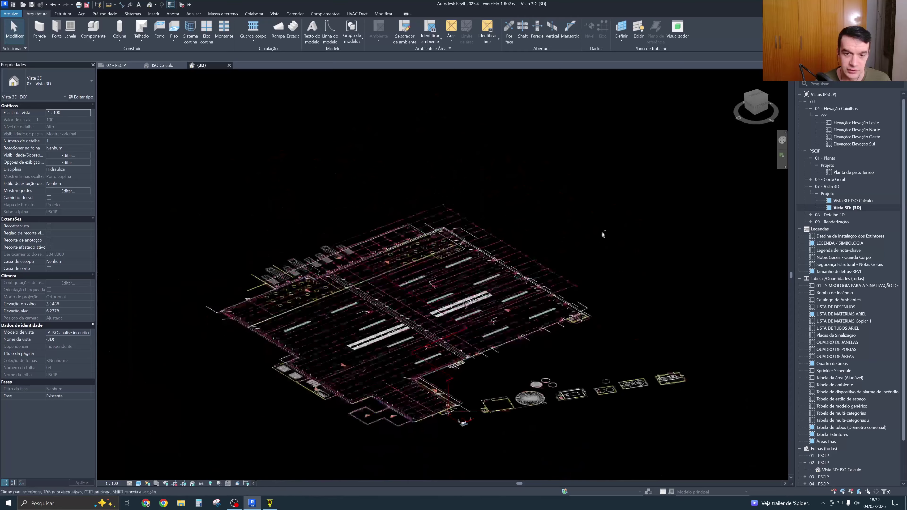
{"action": "middle_click_drag", "start_coordinate": [604, 235], "coordinate": [430, 277], "text": "shift"}
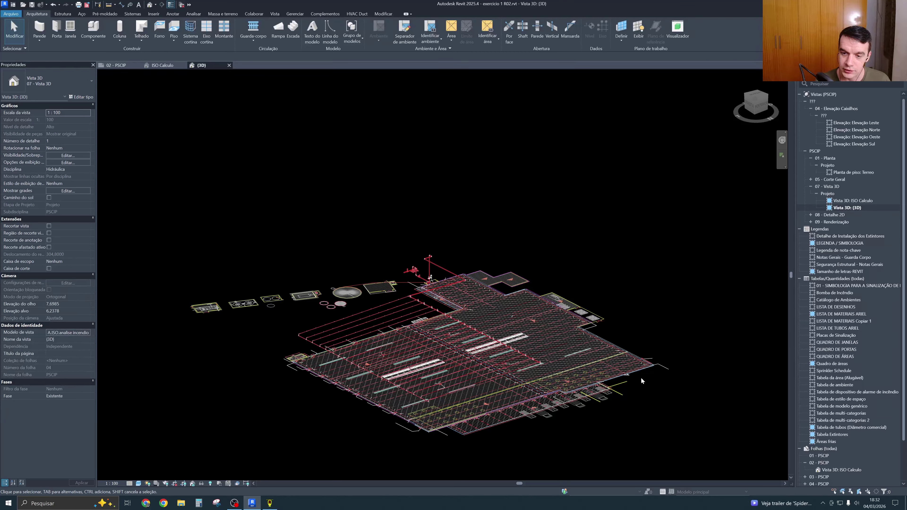
{"action": "left_click", "coordinate": [632, 372]}
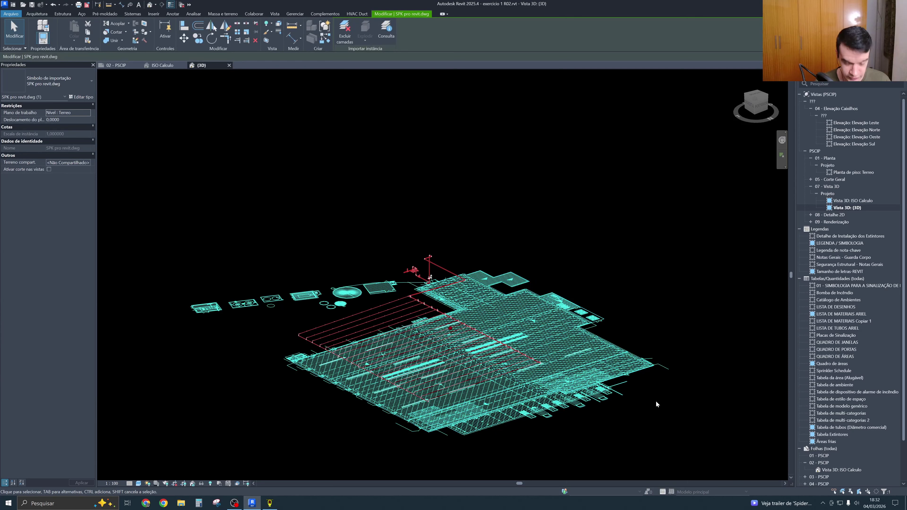
{"action": "key", "text": "Delete"}
Orient the {3D} view to show the sprinkler piping grid from directly above
{"action": "left_click", "coordinate": [747, 93]}
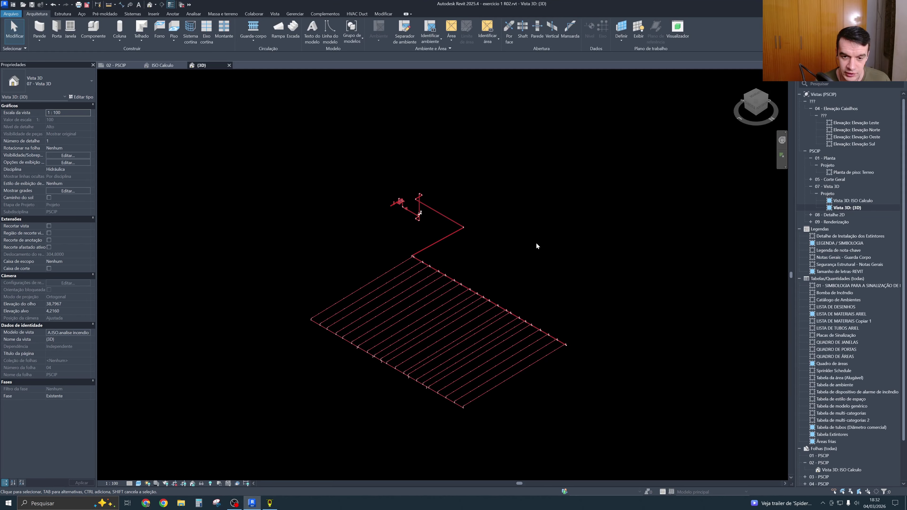
{"action": "middle_click_drag", "start_coordinate": [512, 286], "coordinate": [452, 368], "text": "shift"}
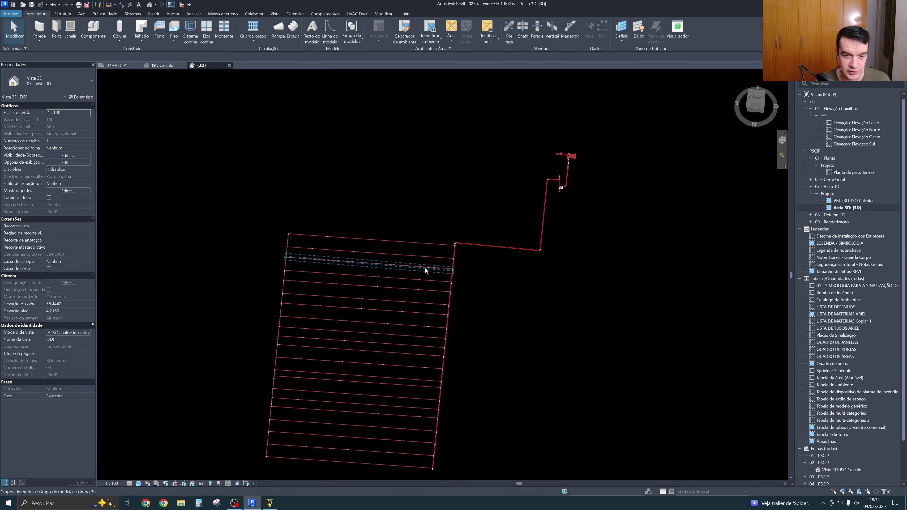
{"action": "middle_click_drag", "start_coordinate": [426, 270], "coordinate": [443, 257], "text": "shift"}
{"action": "left_click", "coordinate": [758, 102]}
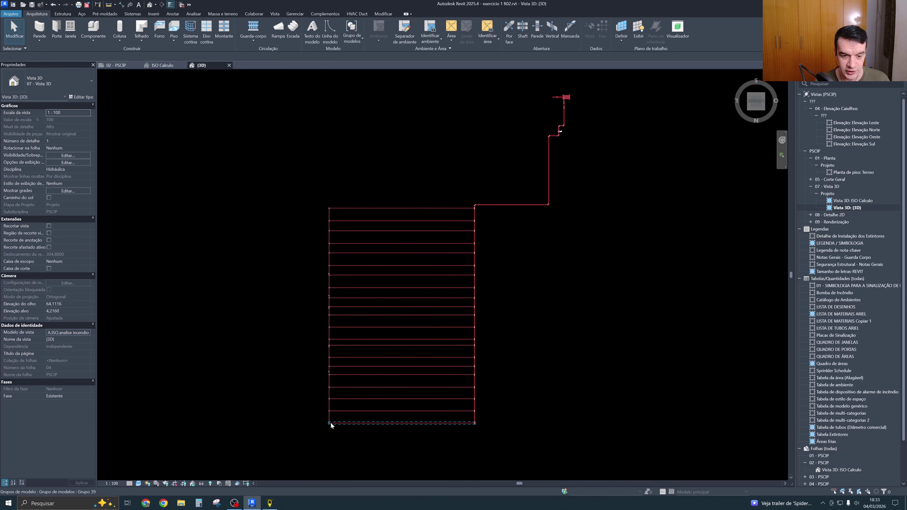
Examine the branch lines and their connections to the thinner main around the grid's lower-left corner
{"action": "scroll", "coordinate": [331, 424], "scroll_direction": "up", "scroll_amount": 10}
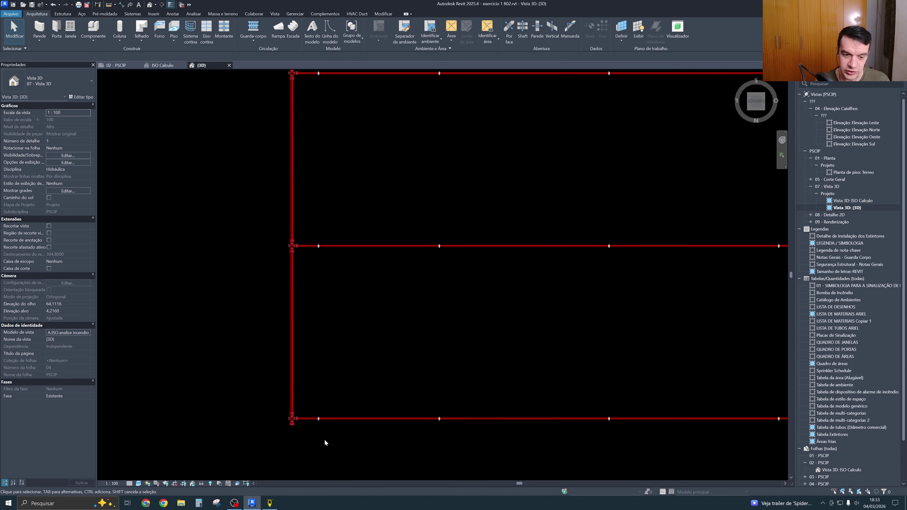
{"action": "scroll", "coordinate": [320, 418], "scroll_direction": "up", "scroll_amount": 5}
{"action": "scroll", "coordinate": [318, 411], "scroll_direction": "down", "scroll_amount": 5}
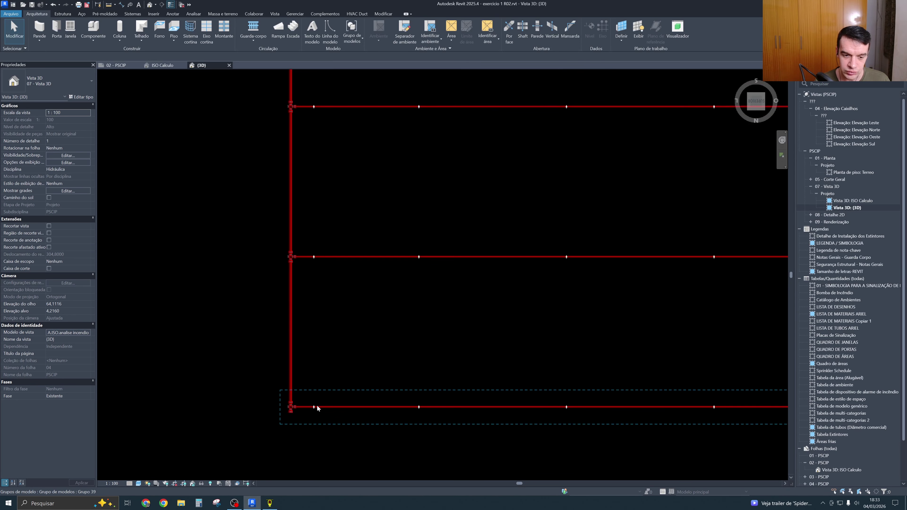
{"action": "scroll", "coordinate": [317, 407], "scroll_direction": "down", "scroll_amount": 4}
{"action": "scroll", "coordinate": [368, 412], "scroll_direction": "up", "scroll_amount": 5}
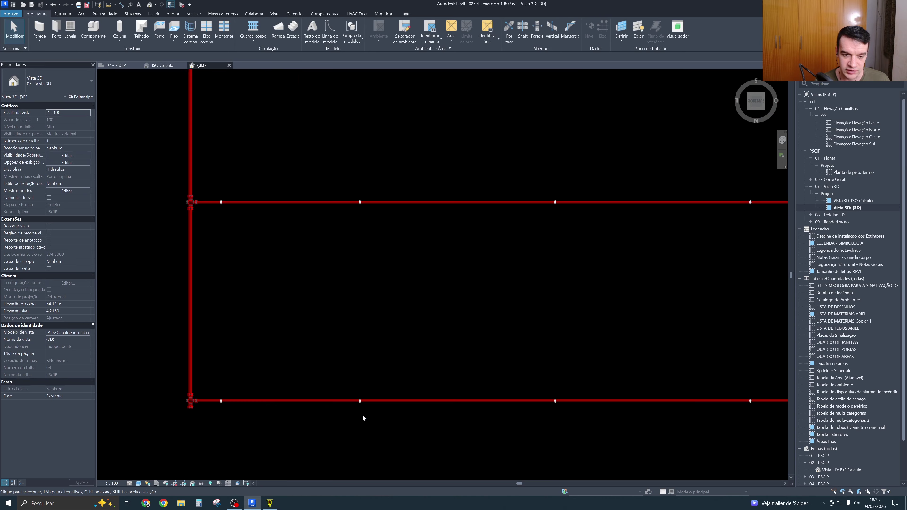
{"action": "scroll", "coordinate": [388, 416], "scroll_direction": "down", "scroll_amount": 4}
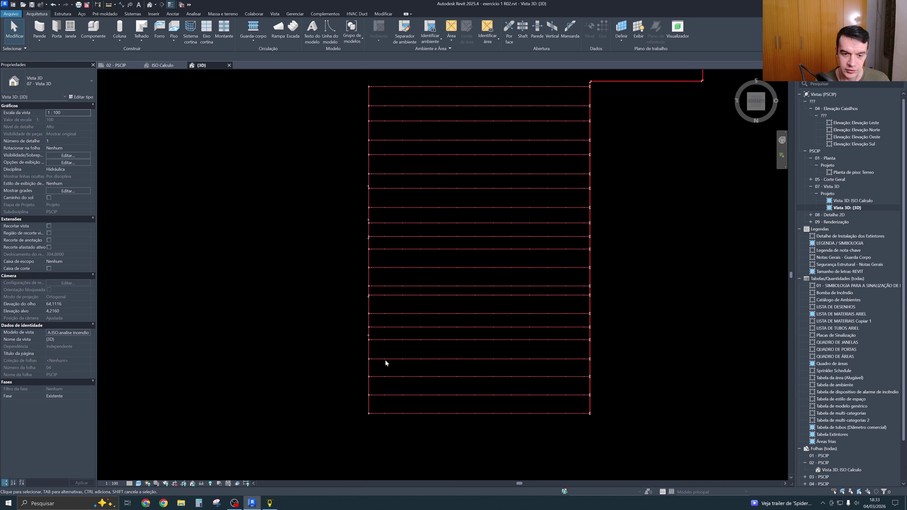
{"action": "scroll", "coordinate": [386, 363], "scroll_direction": "up", "scroll_amount": 4}
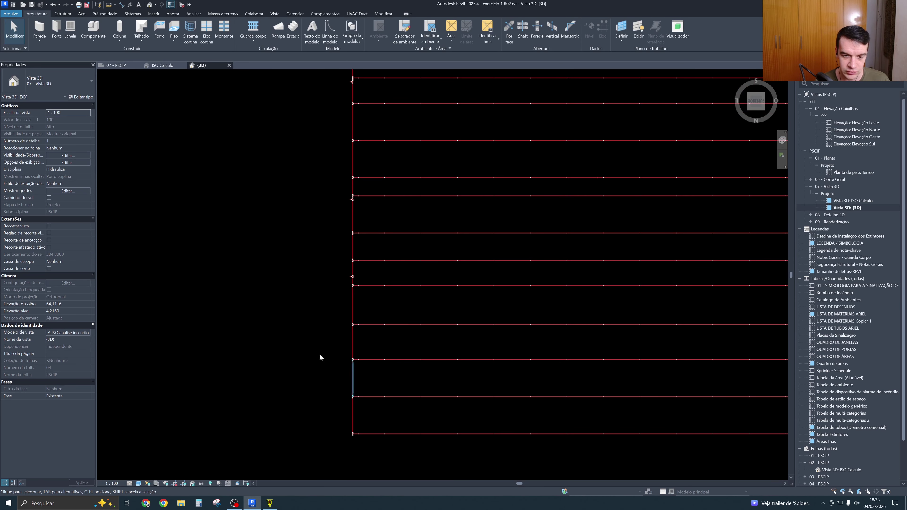
{"action": "scroll", "coordinate": [382, 322], "scroll_direction": "down", "scroll_amount": 6}
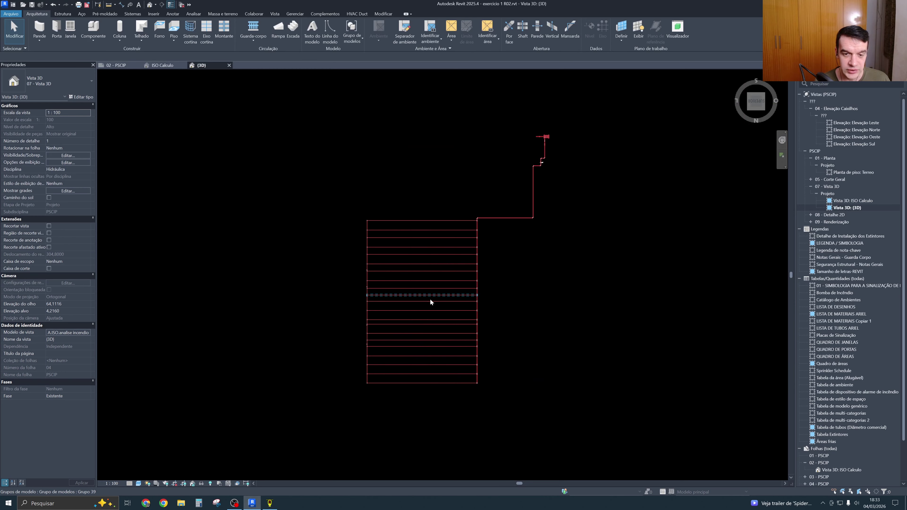
{"action": "scroll", "coordinate": [421, 354], "scroll_direction": "up", "scroll_amount": 1}
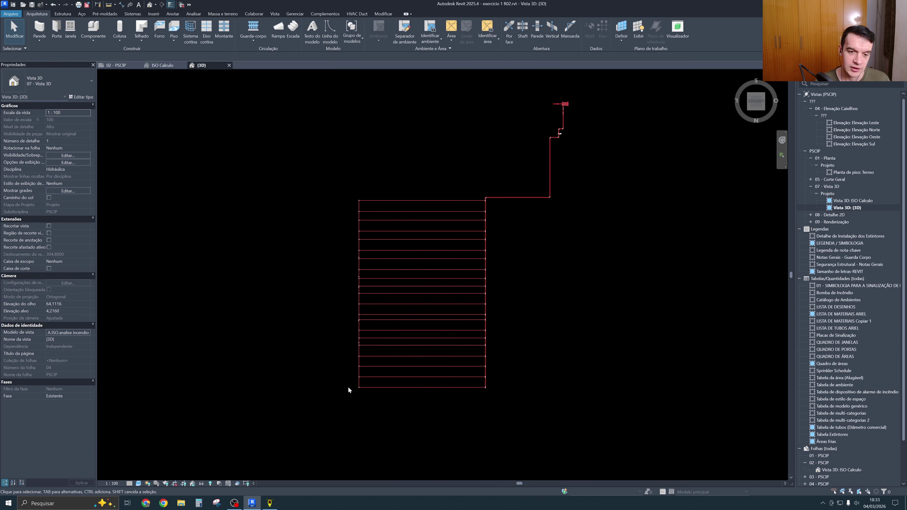
{"action": "scroll", "coordinate": [349, 387], "scroll_direction": "up", "scroll_amount": 2}
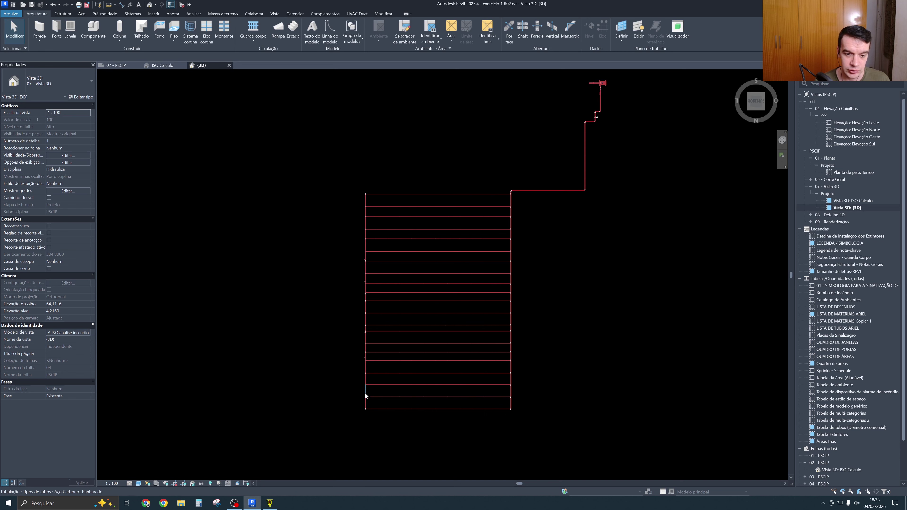
{"action": "scroll", "coordinate": [370, 403], "scroll_direction": "up", "scroll_amount": 2}
{"action": "scroll", "coordinate": [370, 405], "scroll_direction": "up", "scroll_amount": 1}
{"action": "scroll", "coordinate": [359, 420], "scroll_direction": "up", "scroll_amount": 1}
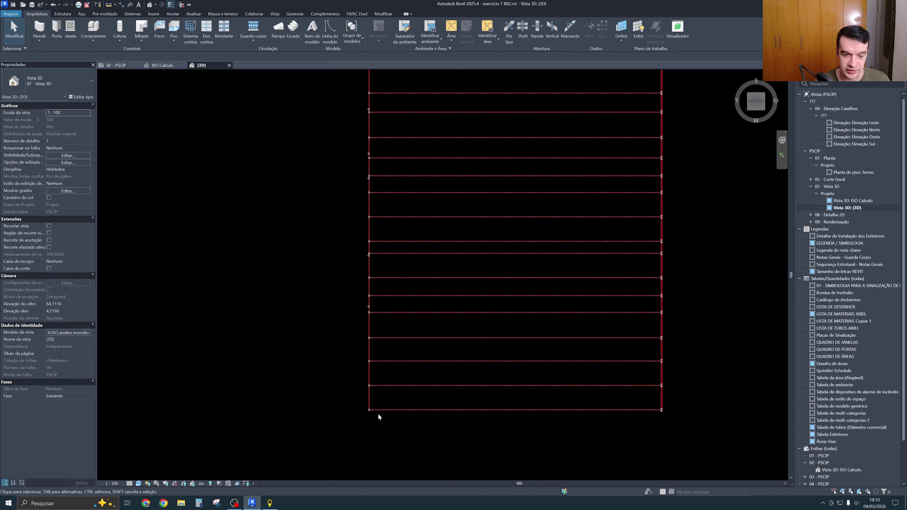
{"action": "scroll", "coordinate": [367, 417], "scroll_direction": "up", "scroll_amount": 3}
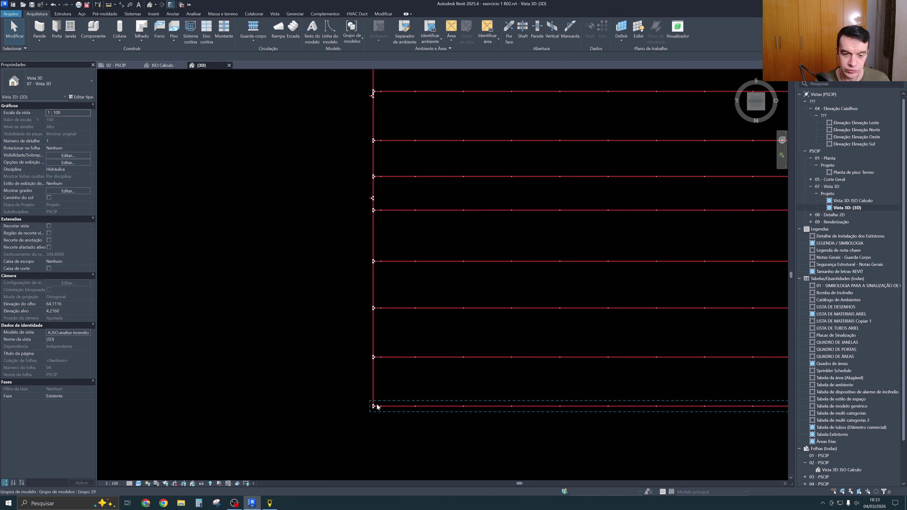
{"action": "scroll", "coordinate": [377, 407], "scroll_direction": "down", "scroll_amount": 2}
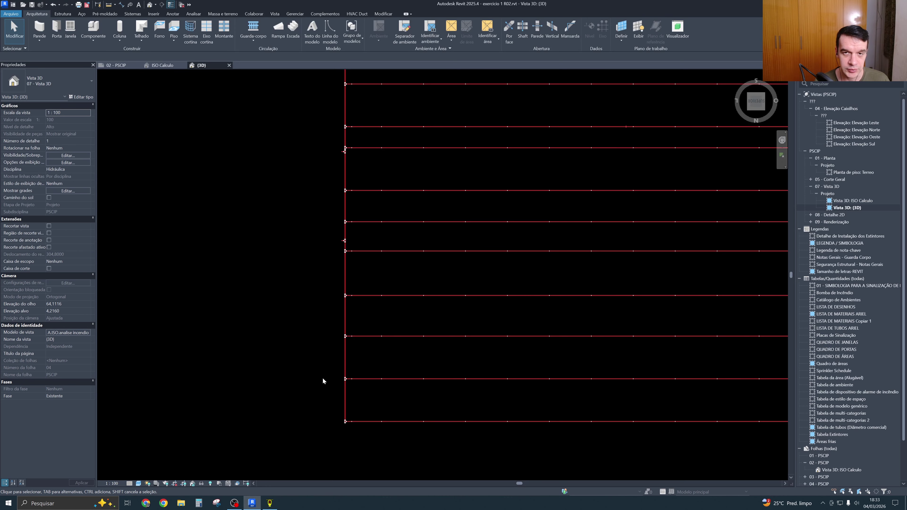
{"action": "scroll", "coordinate": [361, 386], "scroll_direction": "down", "scroll_amount": 5}
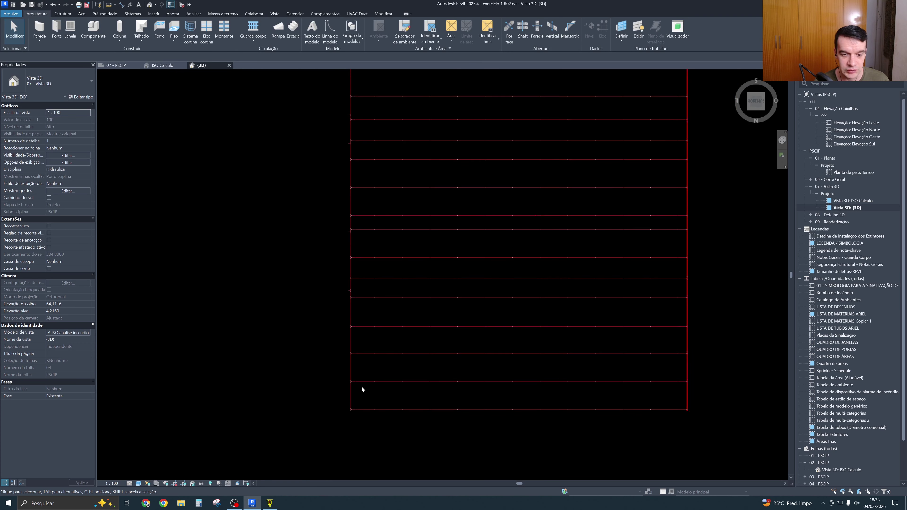
Examine the first branch line at the grid's upper-left corner and the overall grid layout
{"action": "middle_click_drag", "start_coordinate": [390, 328], "coordinate": [396, 359]}
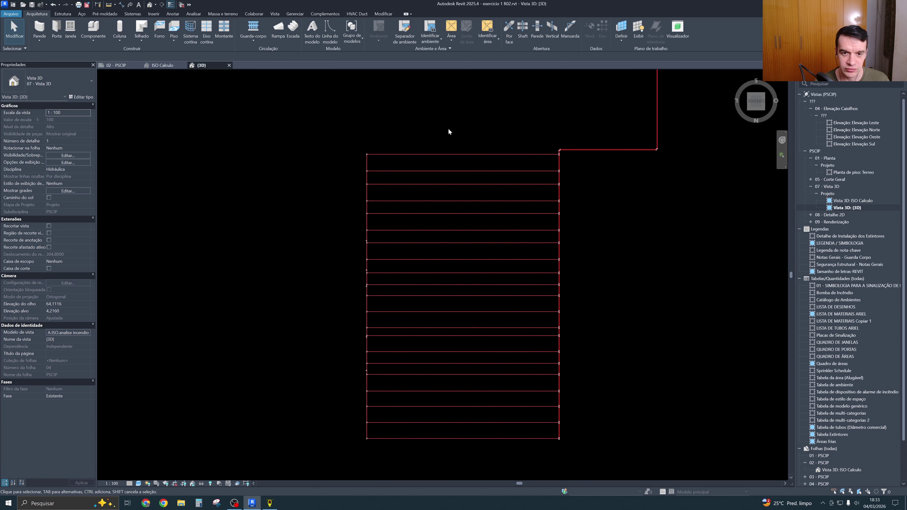
{"action": "scroll", "coordinate": [379, 138], "scroll_direction": "up", "scroll_amount": 5}
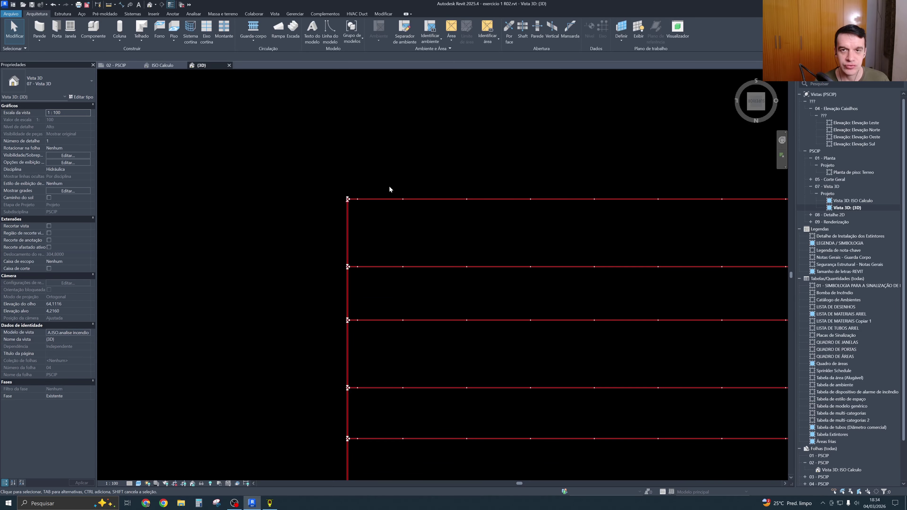
{"action": "scroll", "coordinate": [390, 194], "scroll_direction": "down", "scroll_amount": 1}
{"action": "scroll", "coordinate": [439, 202], "scroll_direction": "down", "scroll_amount": 8}
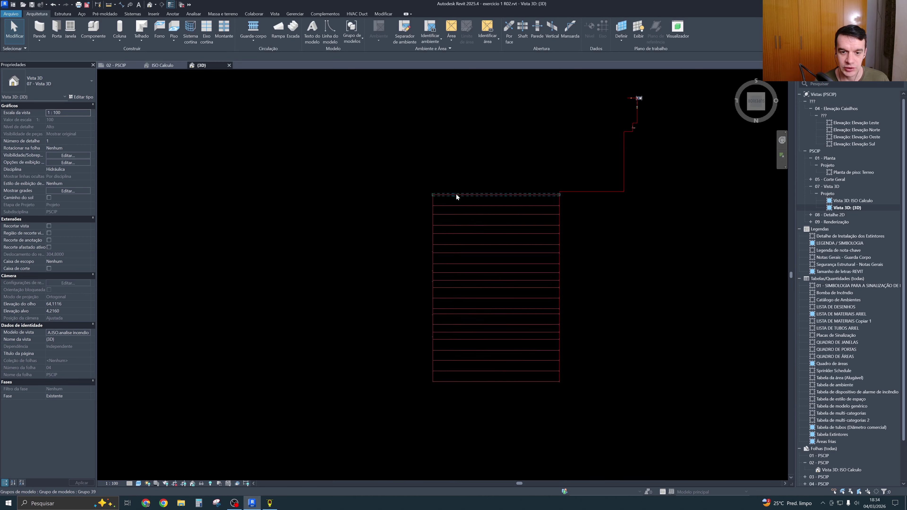
{"action": "middle_click_drag", "start_coordinate": [480, 244], "coordinate": [478, 255]}
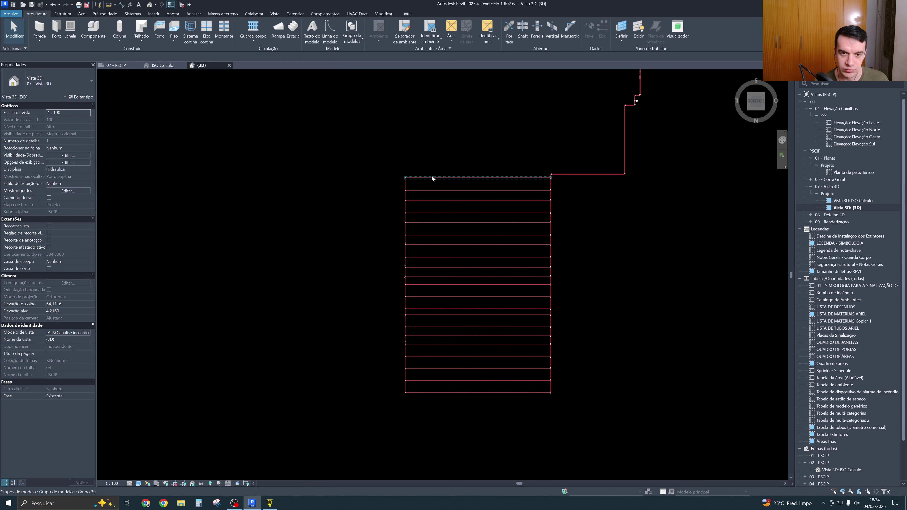
{"action": "middle_click_drag", "start_coordinate": [614, 239], "coordinate": [584, 255]}
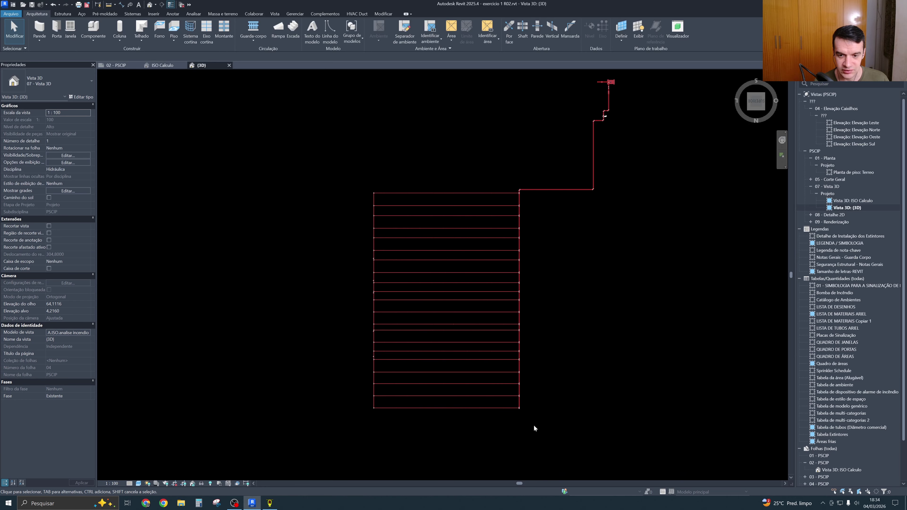
Trace the grid's right-hand main from its lower end up to the supply pipe connection
{"action": "scroll", "coordinate": [521, 411], "scroll_direction": "up", "scroll_amount": 8}
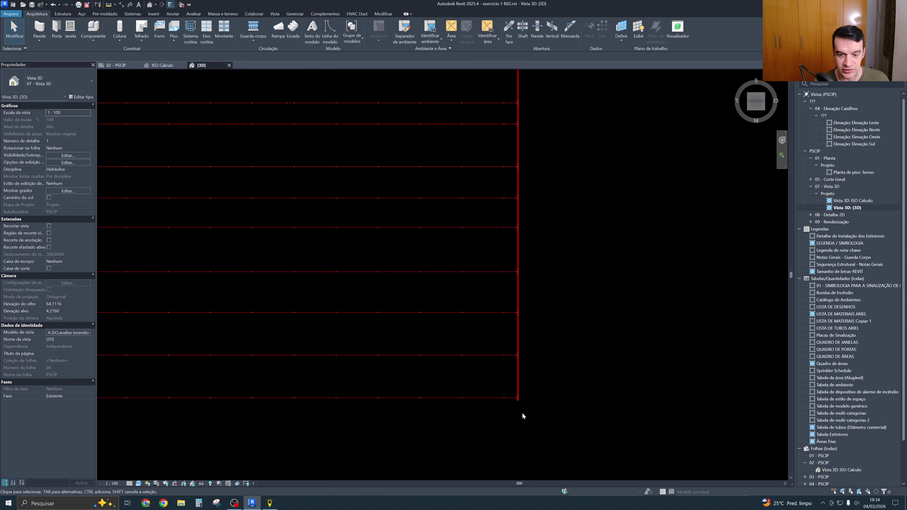
{"action": "middle_click_drag", "start_coordinate": [526, 408], "coordinate": [502, 419]}
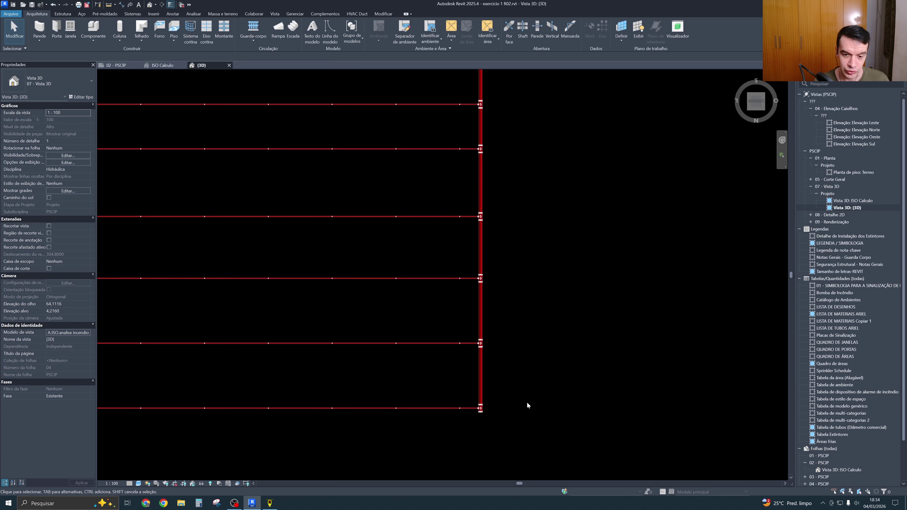
{"action": "scroll", "coordinate": [527, 402], "scroll_direction": "down", "scroll_amount": 4}
{"action": "scroll", "coordinate": [530, 341], "scroll_direction": "down", "scroll_amount": 1}
{"action": "middle_click_drag", "start_coordinate": [536, 319], "coordinate": [539, 436]}
{"action": "middle_click_drag", "start_coordinate": [539, 380], "coordinate": [529, 323]}
{"action": "middle_click_drag", "start_coordinate": [521, 246], "coordinate": [519, 442]}
{"action": "scroll", "coordinate": [518, 332], "scroll_direction": "up", "scroll_amount": 4}
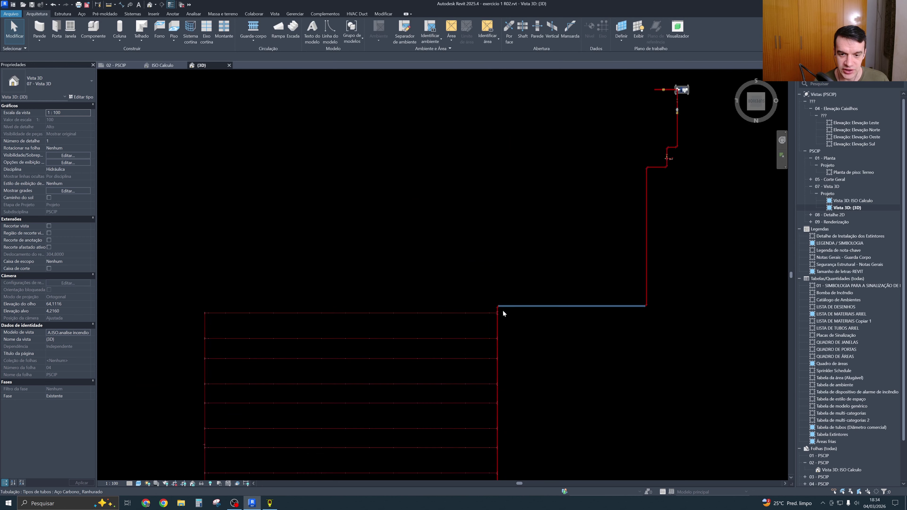
Examine the supply pipe run between the grid's upper-right corner and the pump in the {3D} view
{"action": "scroll", "coordinate": [513, 329], "scroll_direction": "up", "scroll_amount": 2}
{"action": "middle_click_drag", "start_coordinate": [512, 329], "coordinate": [468, 334]}
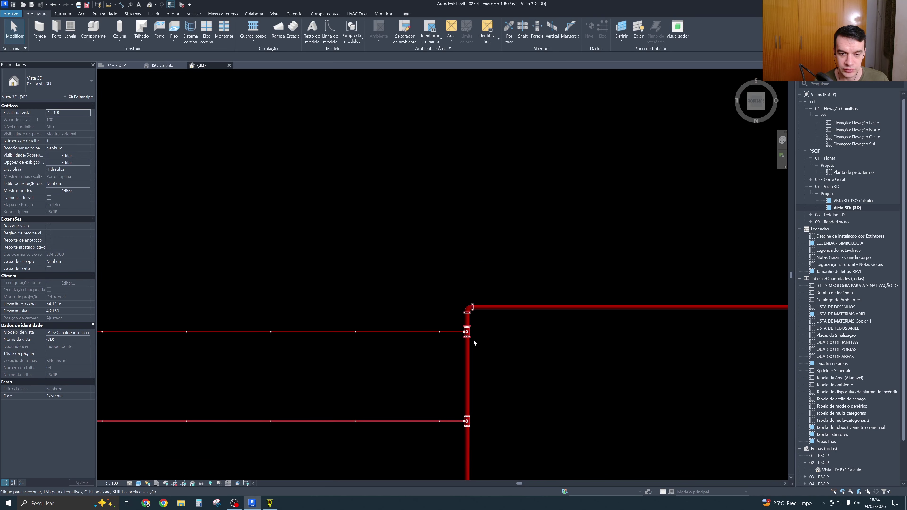
{"action": "scroll", "coordinate": [474, 339], "scroll_direction": "down", "scroll_amount": 2}
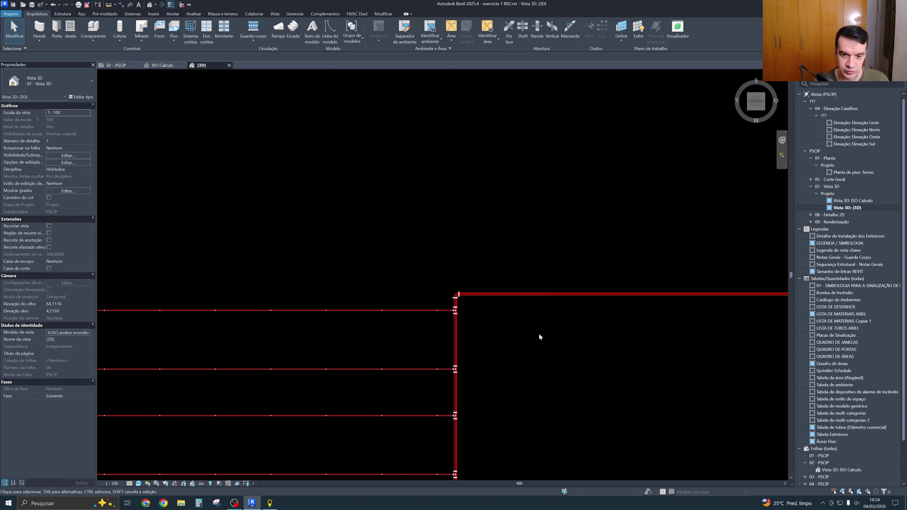
{"action": "scroll", "coordinate": [539, 334], "scroll_direction": "down", "scroll_amount": 3}
{"action": "middle_click_drag", "start_coordinate": [573, 302], "coordinate": [496, 288]}
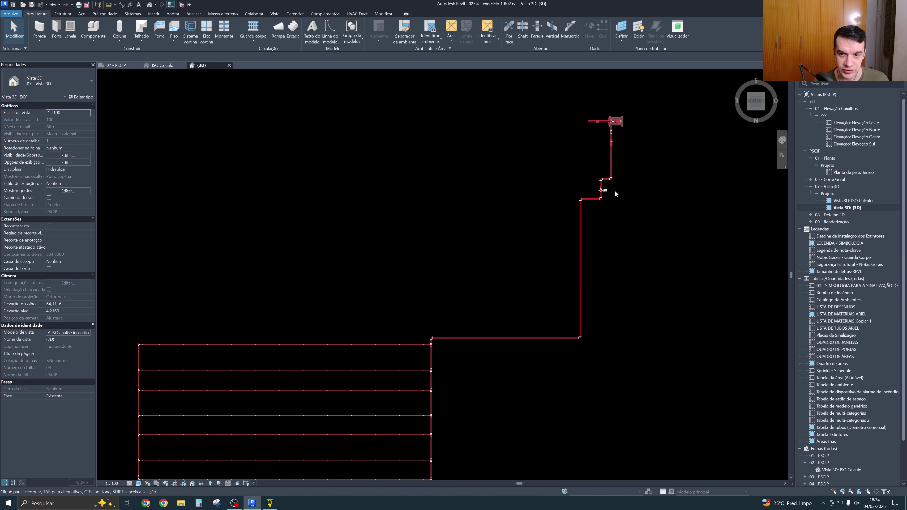
{"action": "scroll", "coordinate": [606, 188], "scroll_direction": "up", "scroll_amount": 2}
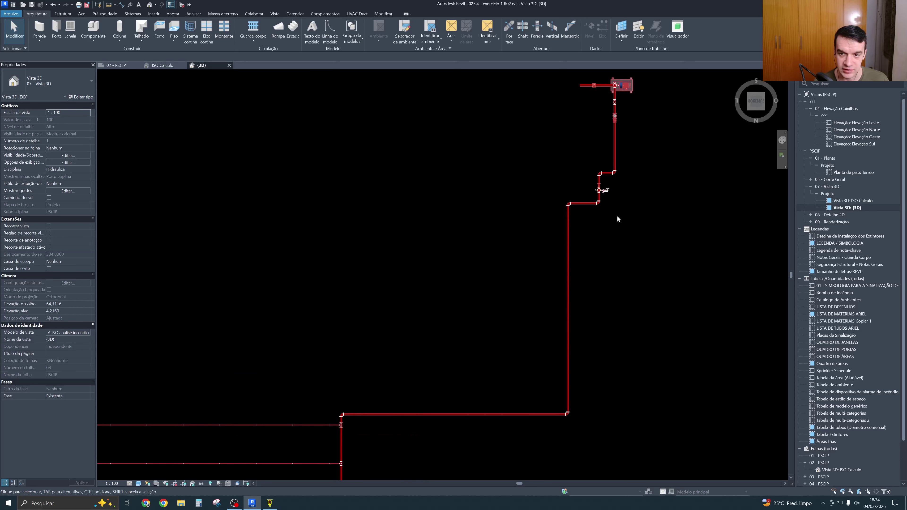
{"action": "middle_click_drag", "start_coordinate": [607, 190], "coordinate": [622, 161]}
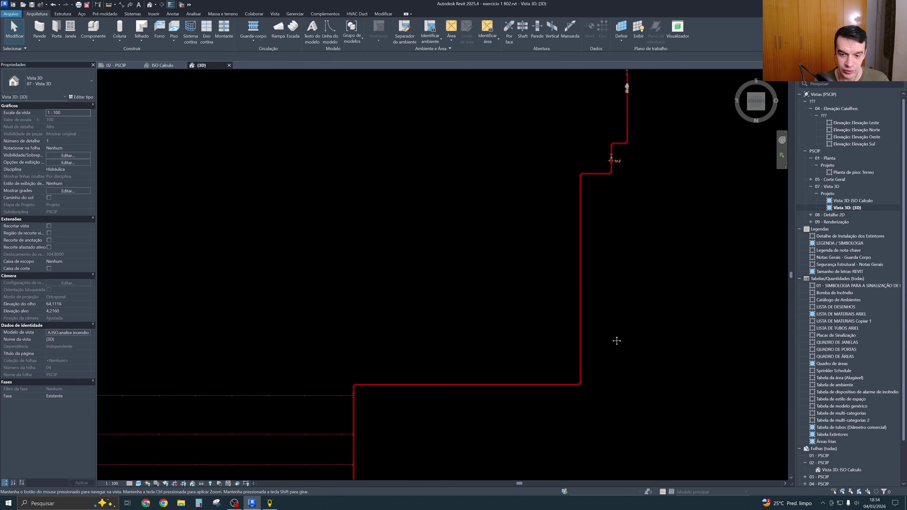
{"action": "middle_click_drag", "start_coordinate": [617, 340], "coordinate": [650, 305]}
{"action": "scroll", "coordinate": [400, 370], "scroll_direction": "up", "scroll_amount": 2}
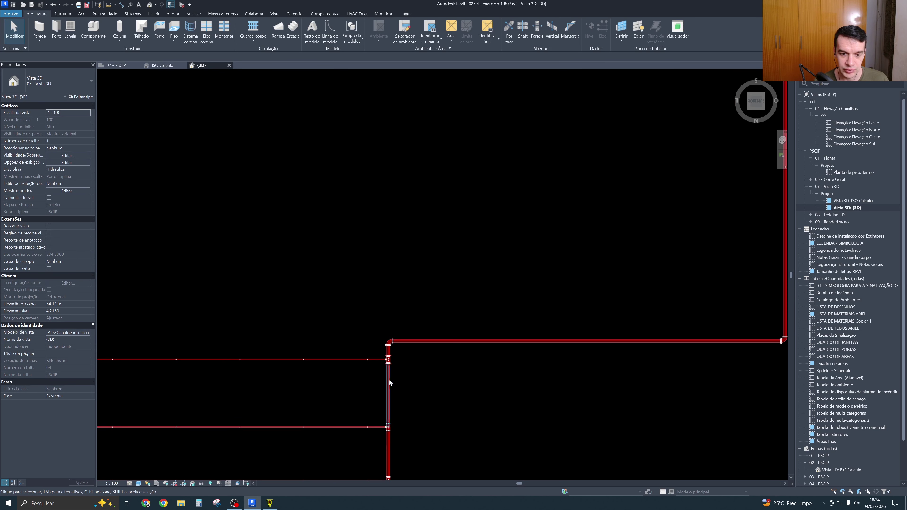
{"action": "scroll", "coordinate": [397, 359], "scroll_direction": "down", "scroll_amount": 4}
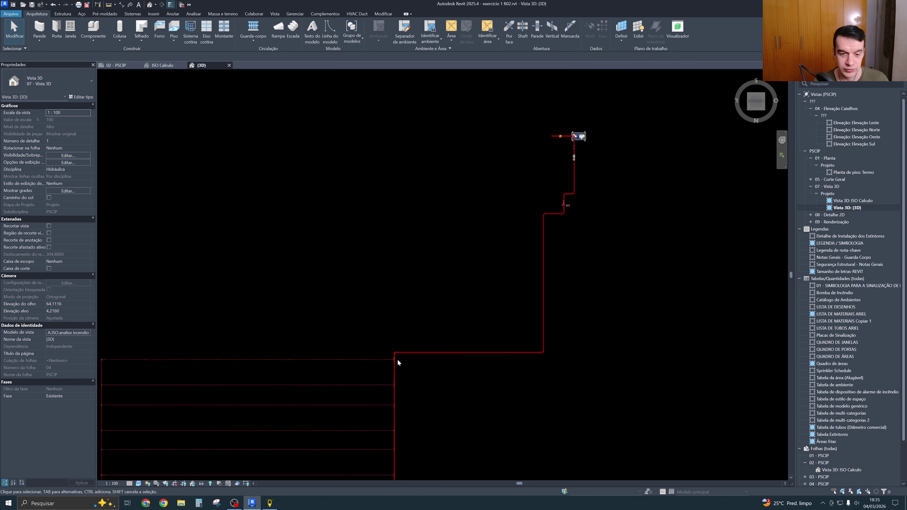
Open the ISO Calculo view and examine corners M2-20 and M1-20 and the branch line between them
{"action": "left_click", "coordinate": [158, 65]}
{"action": "middle_click_drag", "start_coordinate": [437, 276], "coordinate": [445, 368]}
{"action": "scroll", "coordinate": [411, 286], "scroll_direction": "up", "scroll_amount": 3}
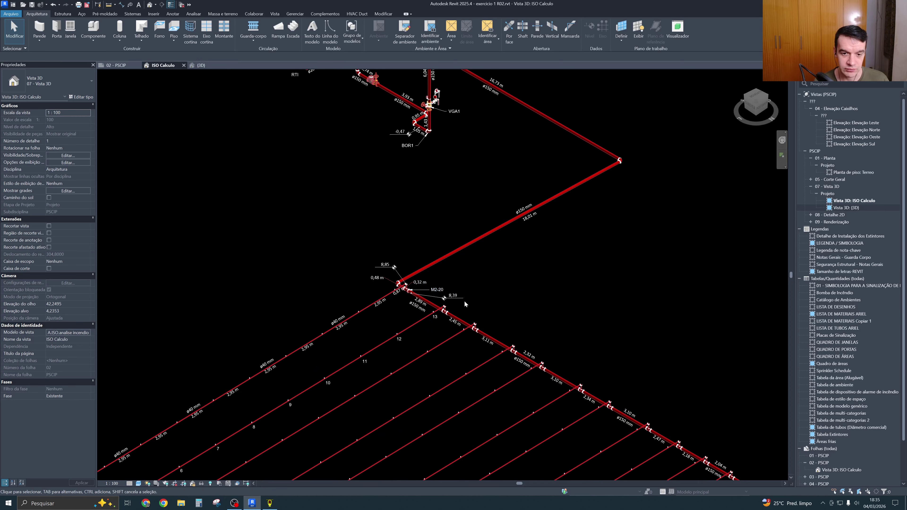
{"action": "scroll", "coordinate": [414, 298], "scroll_direction": "up", "scroll_amount": 4}
{"action": "scroll", "coordinate": [463, 292], "scroll_direction": "down", "scroll_amount": 5}
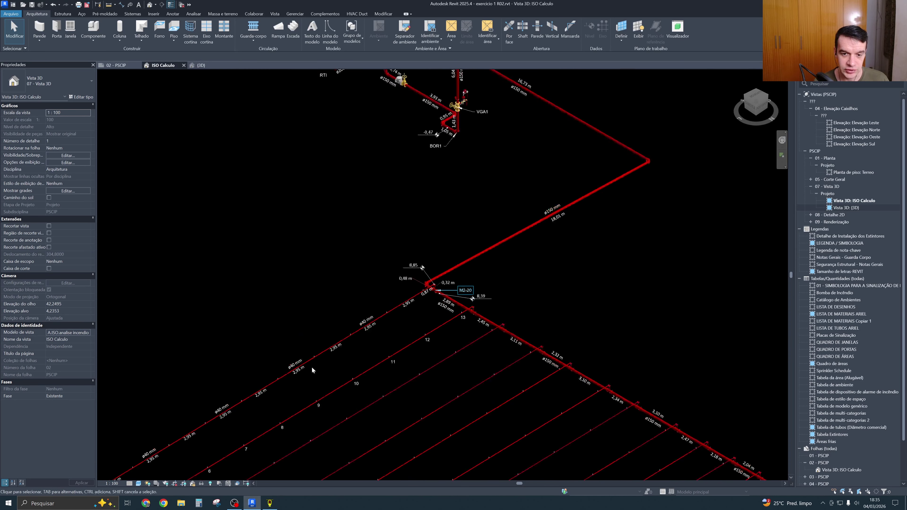
{"action": "scroll", "coordinate": [378, 323], "scroll_direction": "up", "scroll_amount": 6}
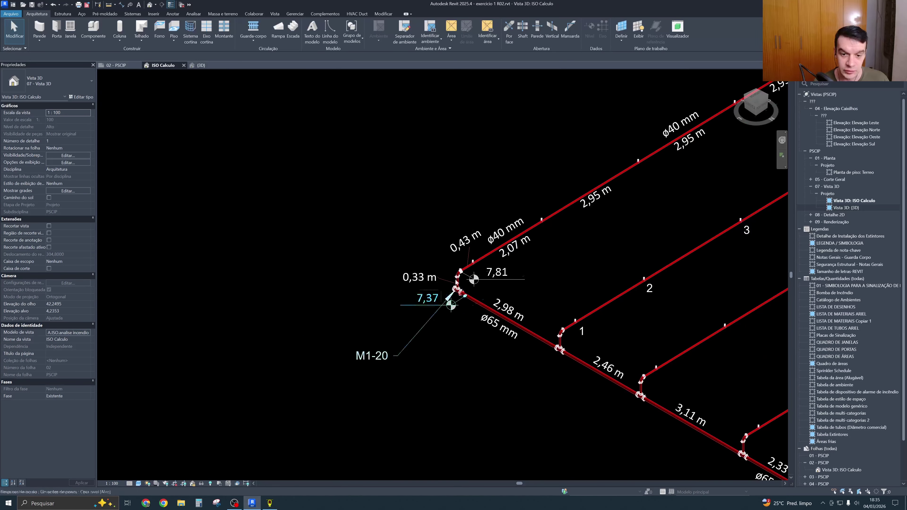
{"action": "scroll", "coordinate": [372, 354], "scroll_direction": "down", "scroll_amount": 4}
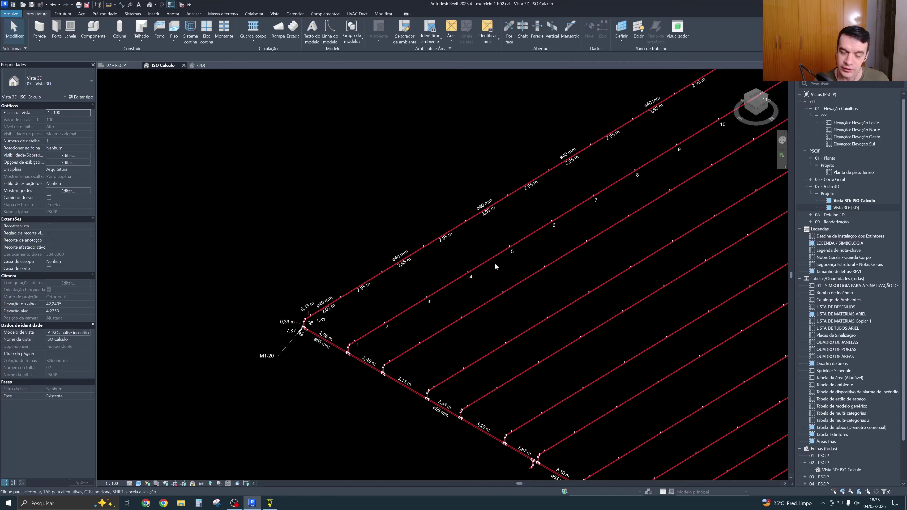
{"action": "scroll", "coordinate": [495, 263], "scroll_direction": "down", "scroll_amount": 3}
{"action": "scroll", "coordinate": [517, 286], "scroll_direction": "up", "scroll_amount": 3}
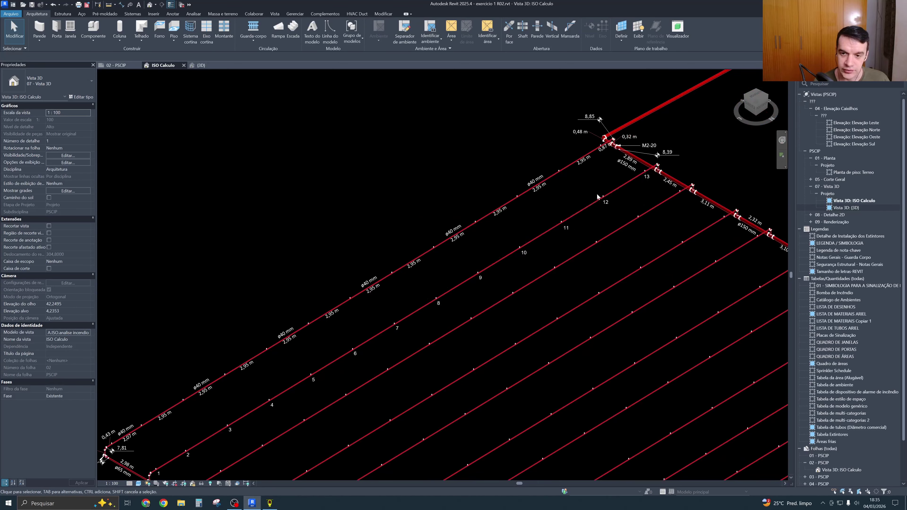
Examine the labels and elevations at grid corners M1-1 and M2-1 in the isometric view
{"action": "scroll", "coordinate": [597, 196], "scroll_direction": "down", "scroll_amount": 4}
{"action": "scroll", "coordinate": [439, 235], "scroll_direction": "up", "scroll_amount": 2}
{"action": "scroll", "coordinate": [407, 335], "scroll_direction": "up", "scroll_amount": 4}
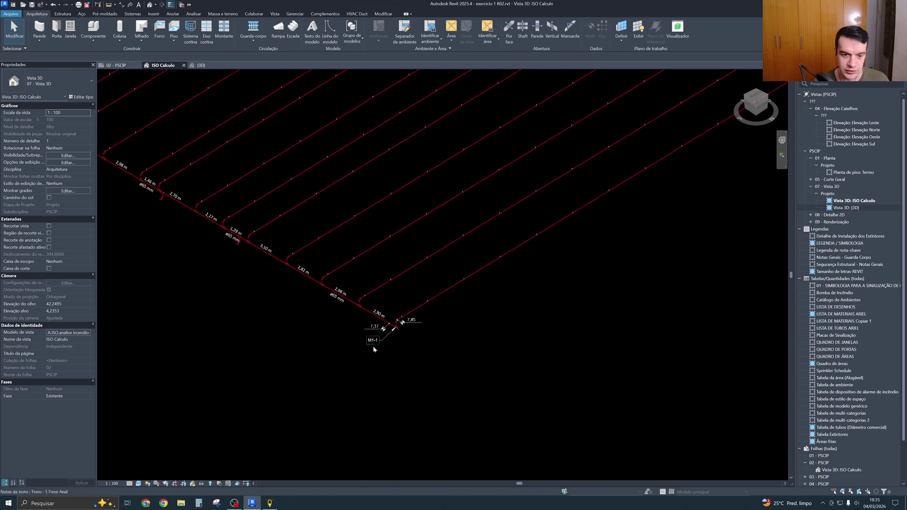
{"action": "scroll", "coordinate": [374, 350], "scroll_direction": "up", "scroll_amount": 4}
{"action": "scroll", "coordinate": [388, 356], "scroll_direction": "down", "scroll_amount": 4}
{"action": "middle_click_drag", "start_coordinate": [388, 356], "coordinate": [261, 425]}
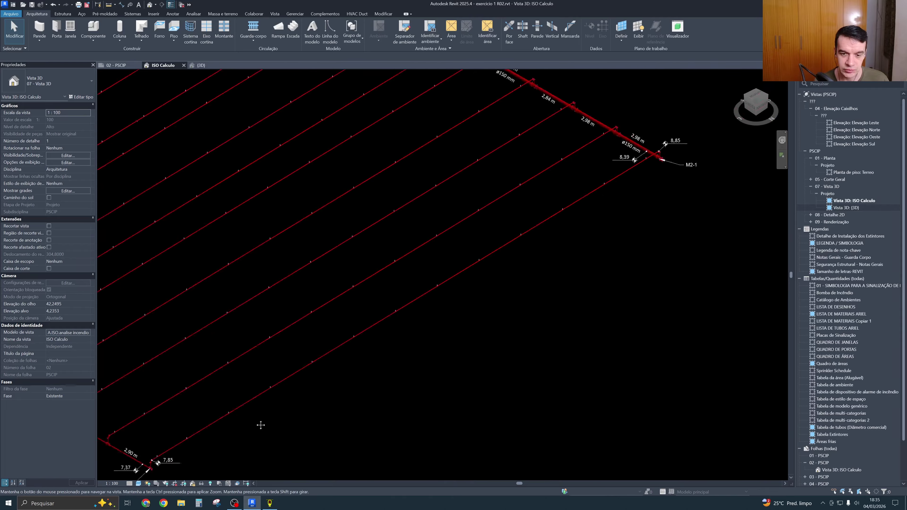
{"action": "scroll", "coordinate": [522, 302], "scroll_direction": "down", "scroll_amount": 3}
{"action": "scroll", "coordinate": [636, 268], "scroll_direction": "up", "scroll_amount": 5}
{"action": "scroll", "coordinate": [607, 268], "scroll_direction": "down", "scroll_amount": 3}
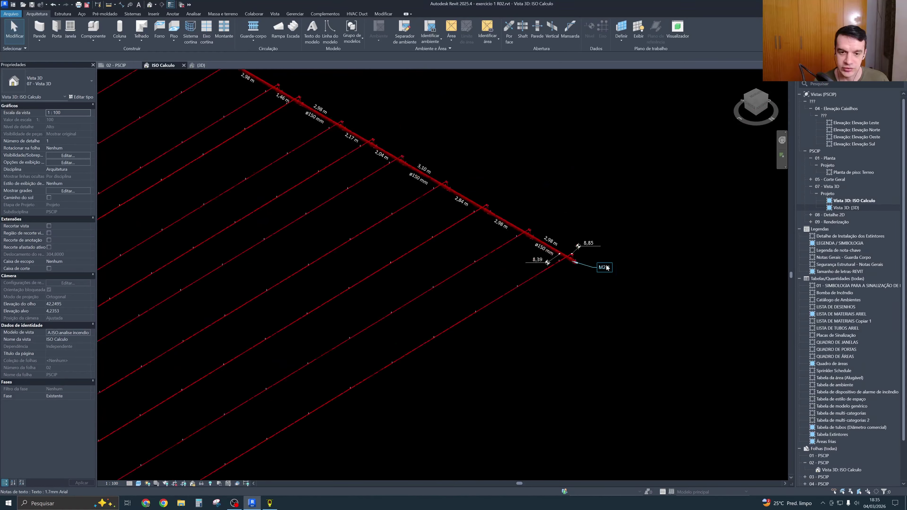
{"action": "scroll", "coordinate": [606, 267], "scroll_direction": "down", "scroll_amount": 4}
Examine the pump assembly and riser, including points RTI, BI, BOR1, VGA1 and TOR1
{"action": "middle_click_drag", "start_coordinate": [517, 193], "coordinate": [492, 254]}
{"action": "scroll", "coordinate": [493, 254], "scroll_direction": "up", "scroll_amount": 1}
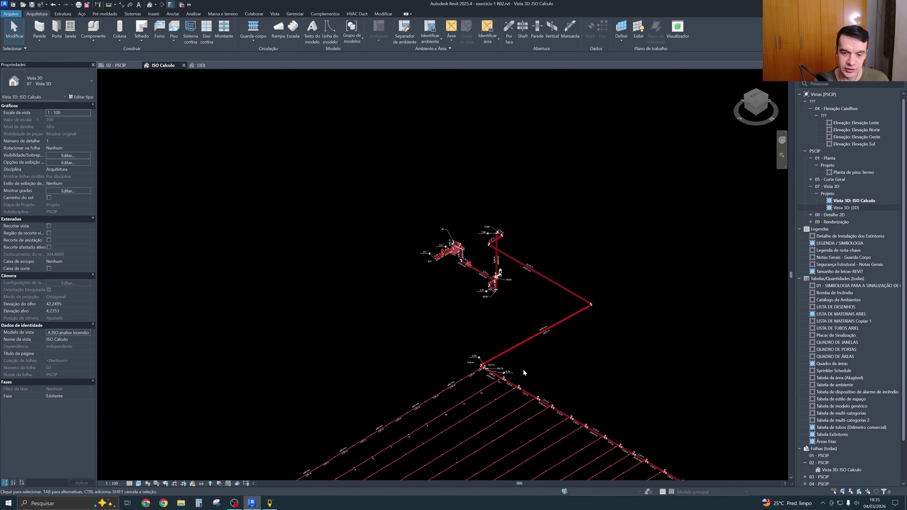
{"action": "middle_click_drag", "start_coordinate": [523, 370], "coordinate": [457, 261]}
{"action": "middle_click_drag", "start_coordinate": [656, 384], "coordinate": [699, 468]}
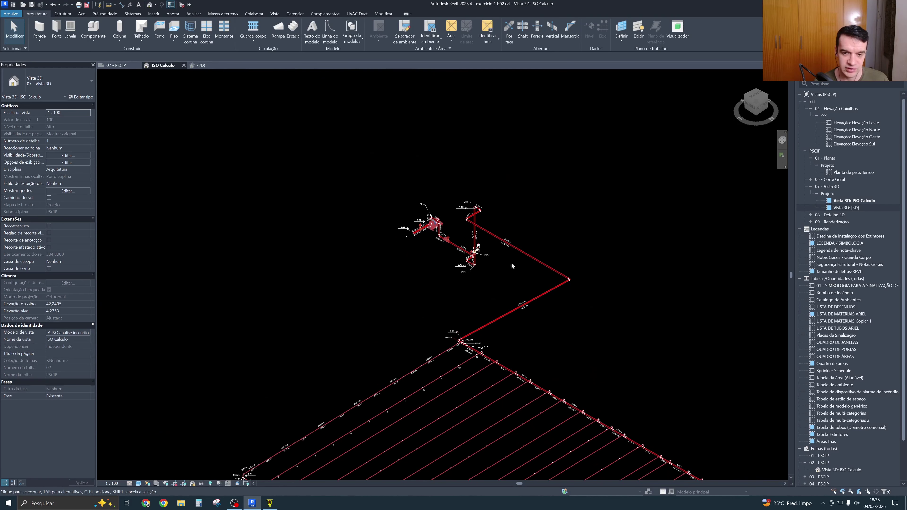
{"action": "scroll", "coordinate": [423, 232], "scroll_direction": "up", "scroll_amount": 3}
{"action": "middle_click_drag", "start_coordinate": [423, 232], "coordinate": [365, 368]}
{"action": "scroll", "coordinate": [402, 332], "scroll_direction": "up", "scroll_amount": 2}
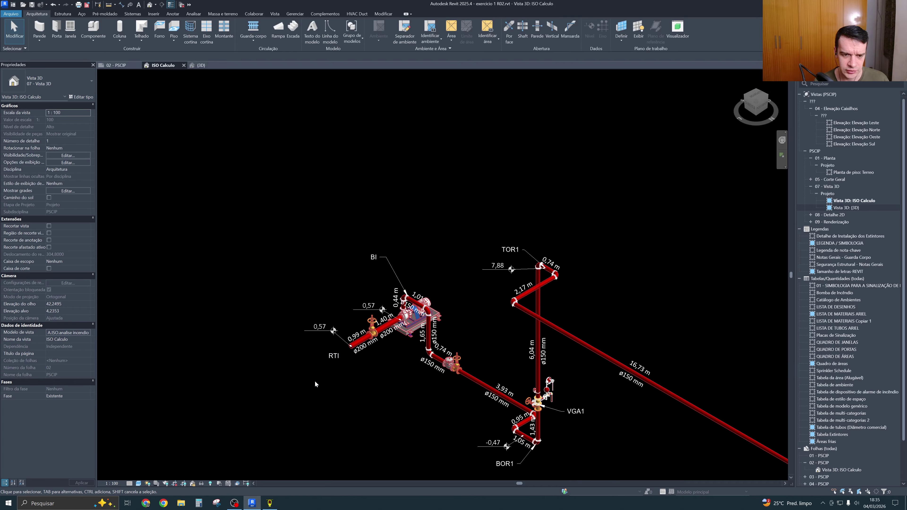
{"action": "middle_click_drag", "start_coordinate": [315, 381], "coordinate": [283, 394]}
{"action": "scroll", "coordinate": [312, 383], "scroll_direction": "up", "scroll_amount": 2}
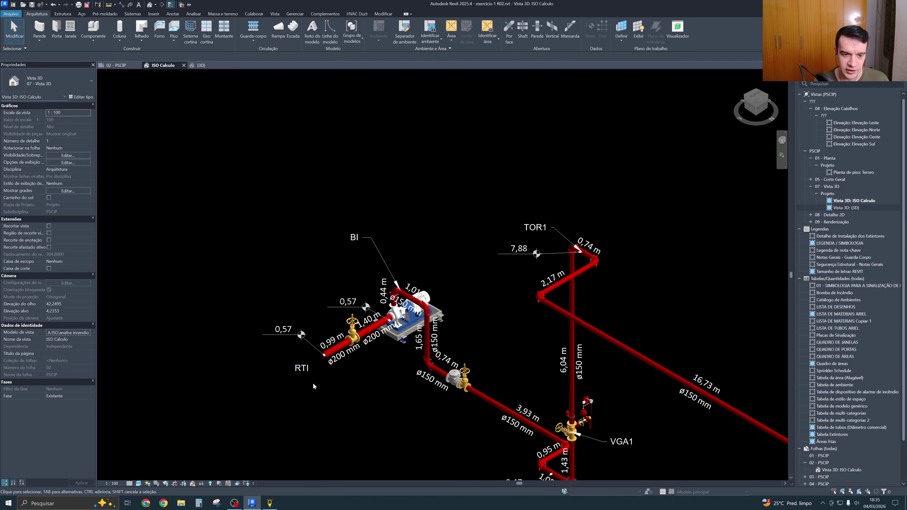
{"action": "middle_click_drag", "start_coordinate": [312, 367], "coordinate": [269, 381]}
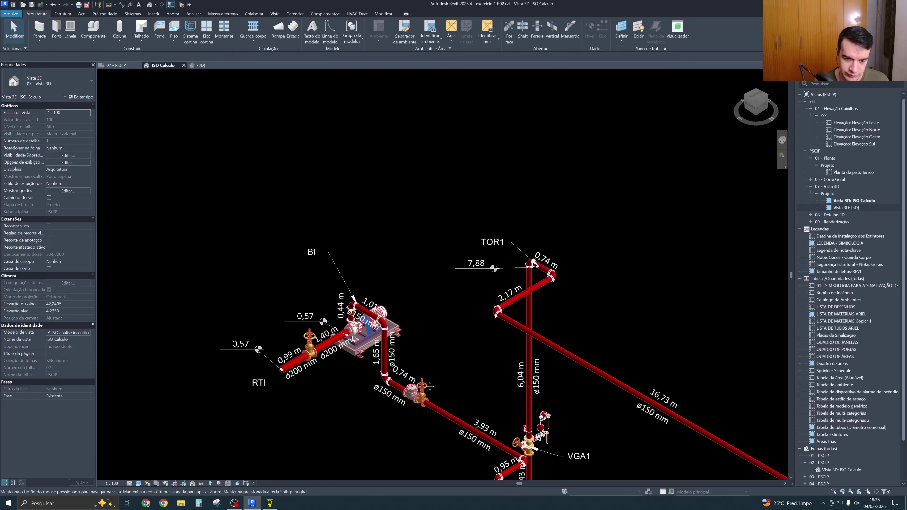
{"action": "middle_click_drag", "start_coordinate": [528, 433], "coordinate": [441, 333]}
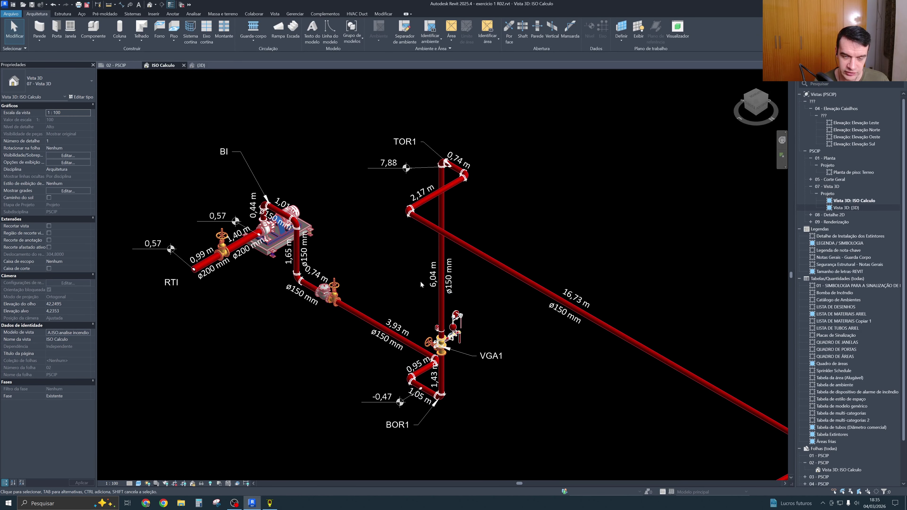
Trace the supply main from TOR1 down to its grid connection at M2-20
{"action": "middle_click_drag", "start_coordinate": [585, 313], "coordinate": [478, 248]}
{"action": "scroll", "coordinate": [598, 296], "scroll_direction": "down", "scroll_amount": 3}
{"action": "scroll", "coordinate": [597, 305], "scroll_direction": "up", "scroll_amount": 2}
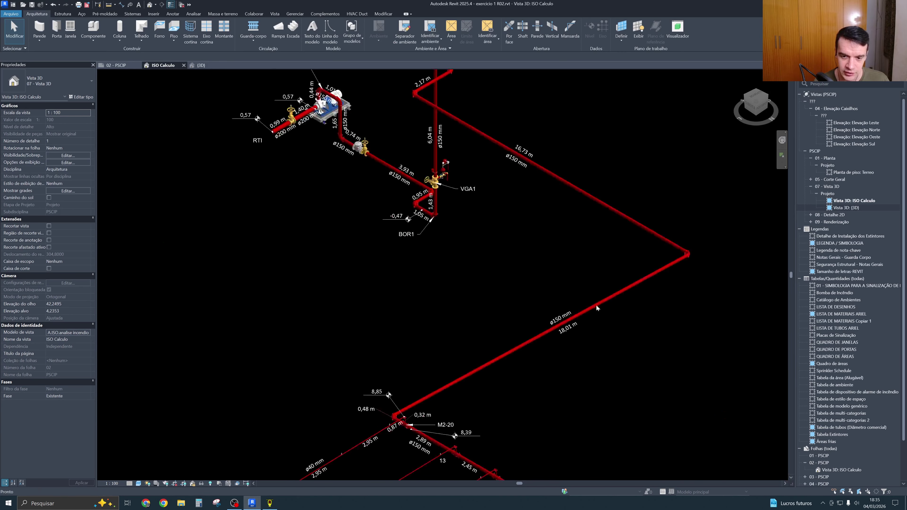
{"action": "scroll", "coordinate": [452, 343], "scroll_direction": "down", "scroll_amount": 6}
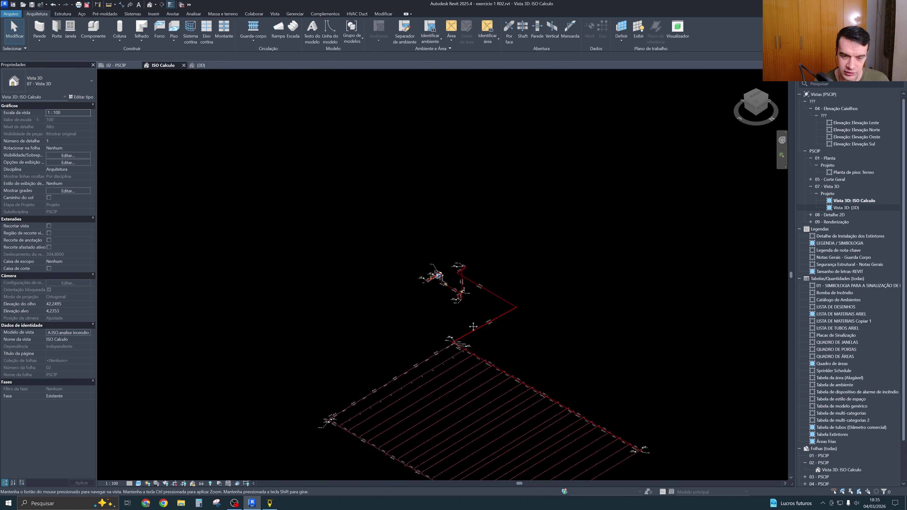
{"action": "scroll", "coordinate": [379, 243], "scroll_direction": "up", "scroll_amount": 8}
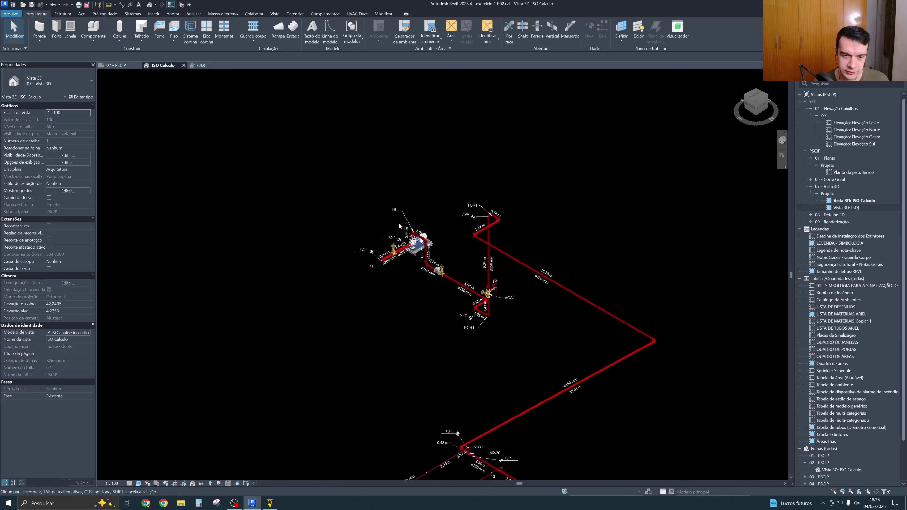
Switch to SHC Editor and place its window so the RTI and pump labels in the Revit view stay readable
{"action": "middle_click_drag", "start_coordinate": [400, 258], "coordinate": [286, 296]}
{"action": "left_click", "coordinate": [270, 503]}
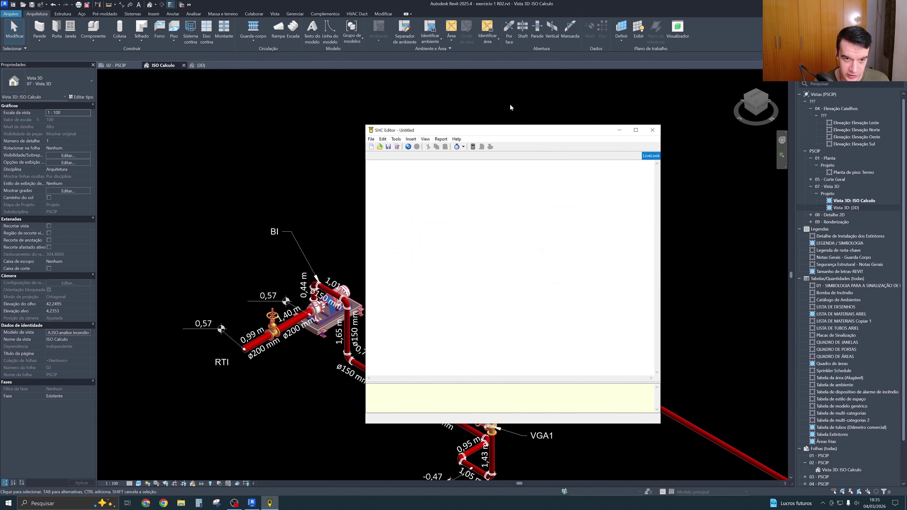
{"action": "left_click_drag", "start_coordinate": [504, 135], "coordinate": [535, 132]}
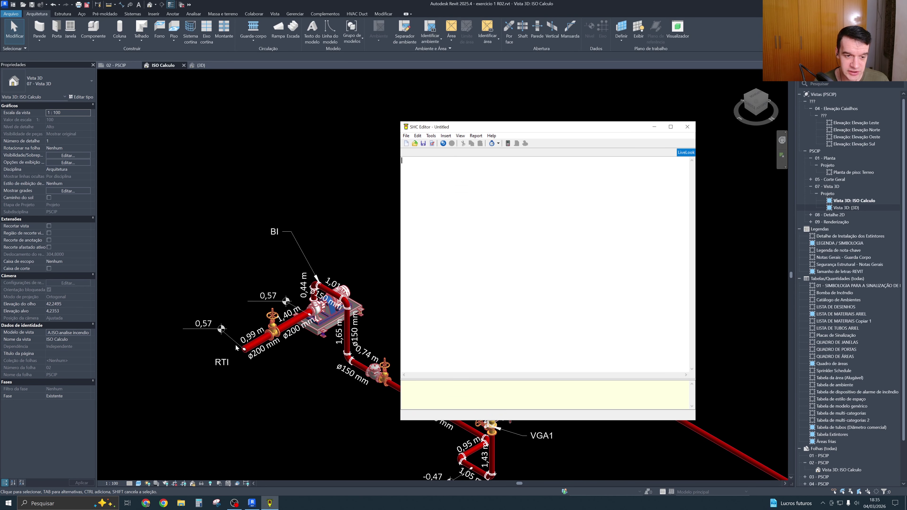
{"action": "left_click", "coordinate": [267, 437]}
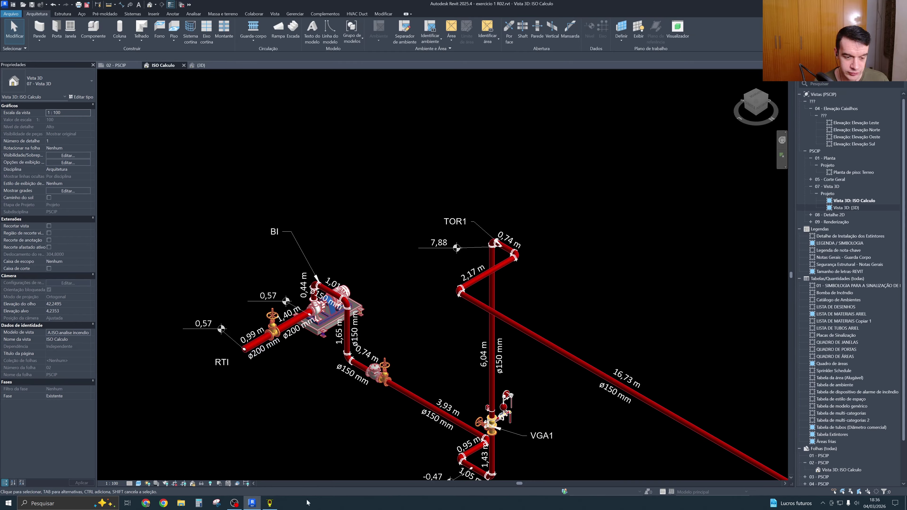
{"action": "left_click", "coordinate": [270, 503]}
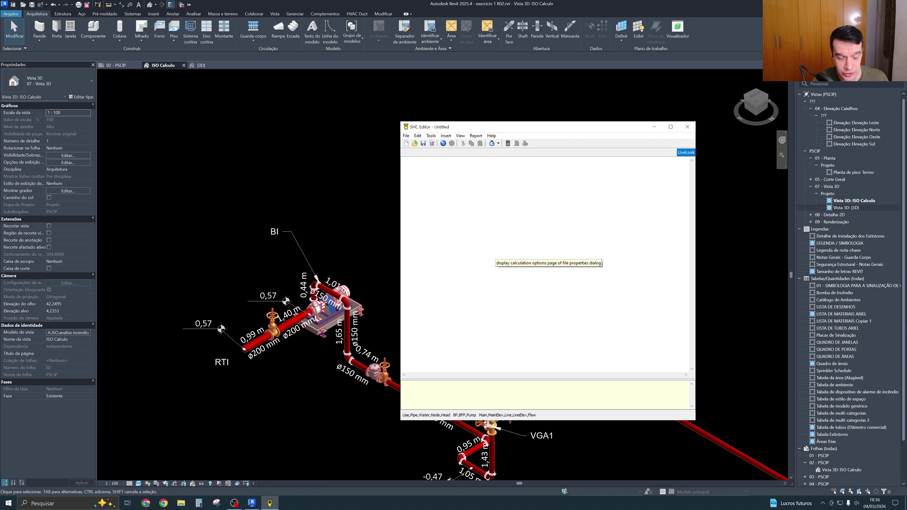
Enter the pipe material statement USE S40 120, for Schedule 40 Steel with a C-factor of 120
{"action": "type", "text": "USE"}
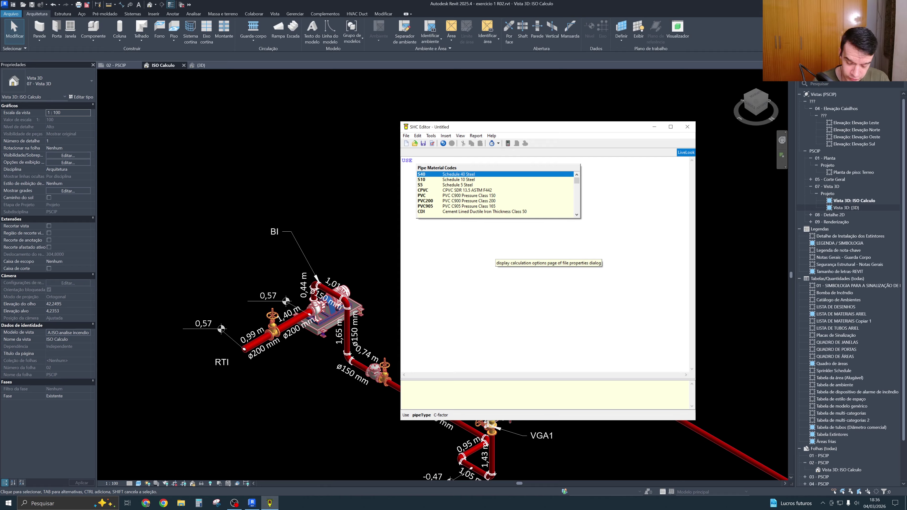
{"action": "key", "text": "BackSpace"}
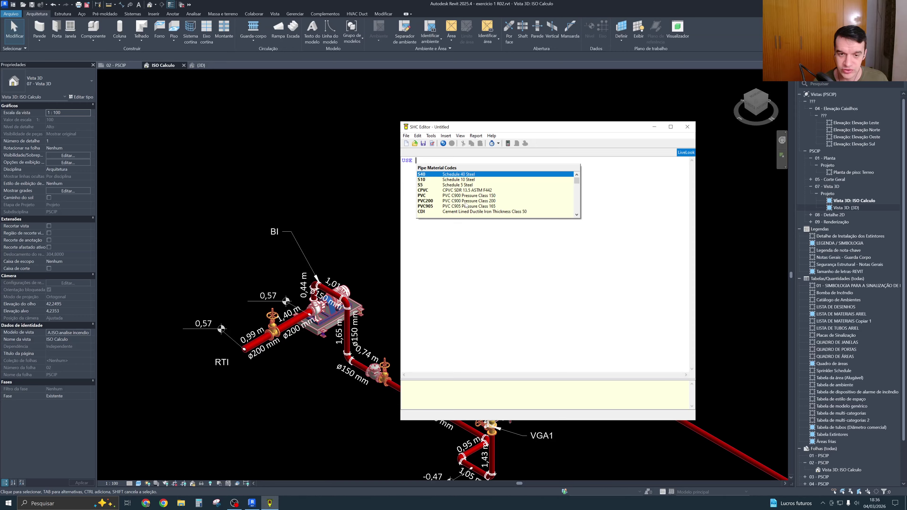
{"action": "double_click", "coordinate": [434, 175]}
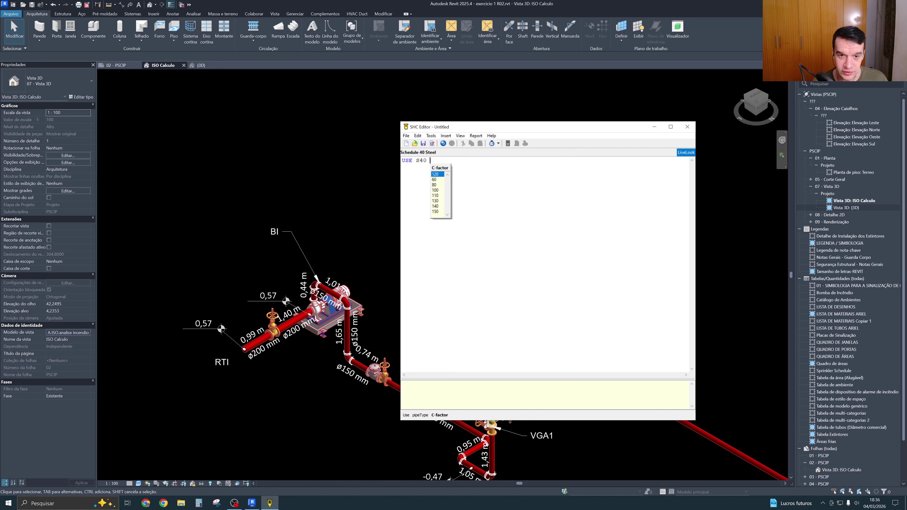
{"action": "key", "text": "BackSpace"}
{"action": "key", "text": "BackSpace"}
{"action": "key", "text": "BackSpace"}
{"action": "key", "text": "BackSpace"}
{"action": "key", "text": "BackSpace"}
{"action": "key", "text": "BackSpace"}
{"action": "key", "text": "BackSpace"}
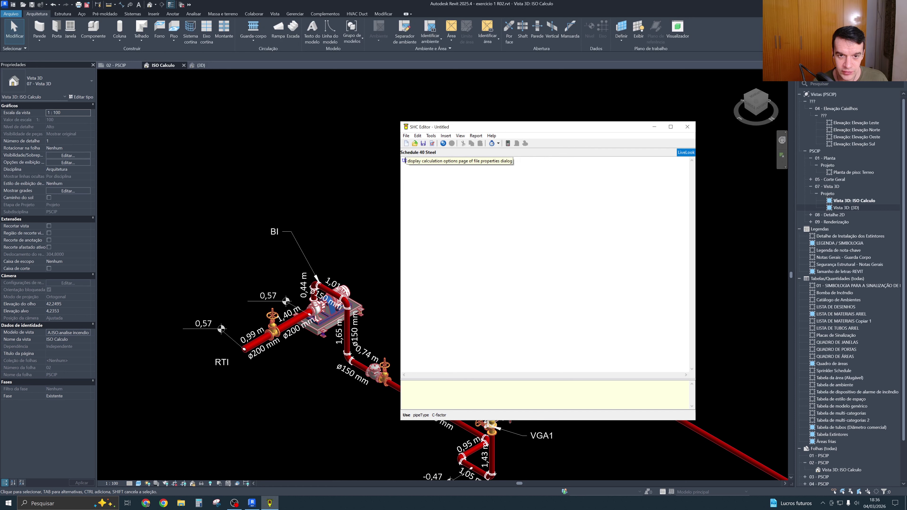
{"action": "type", "text": "SE S"}
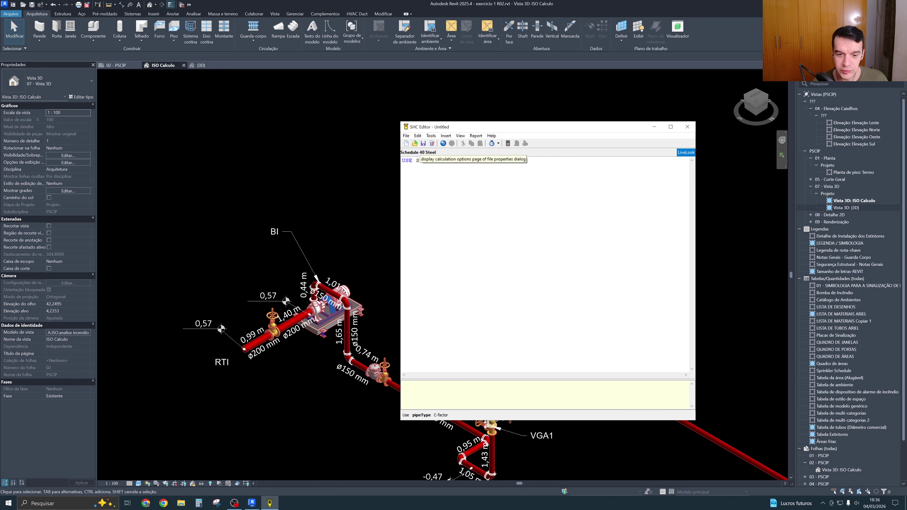
{"action": "type", "text": "40"}
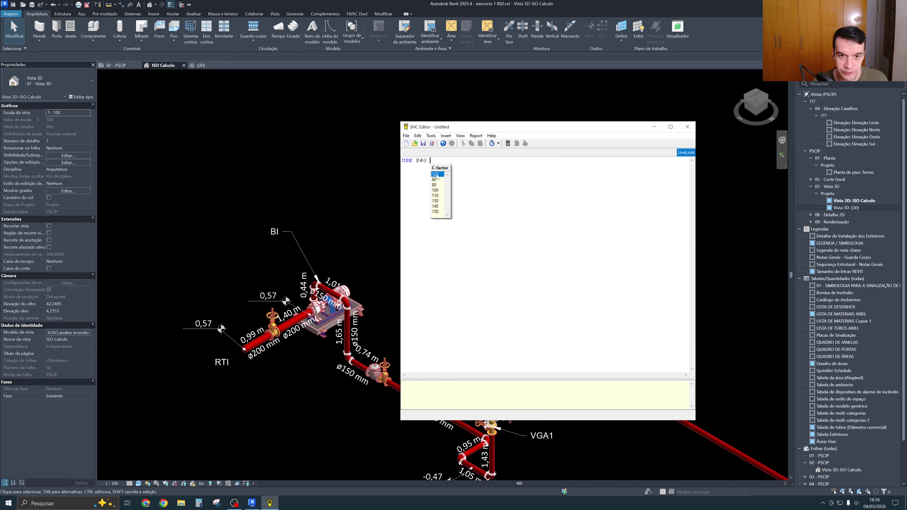
{"action": "double_click", "coordinate": [436, 174]}
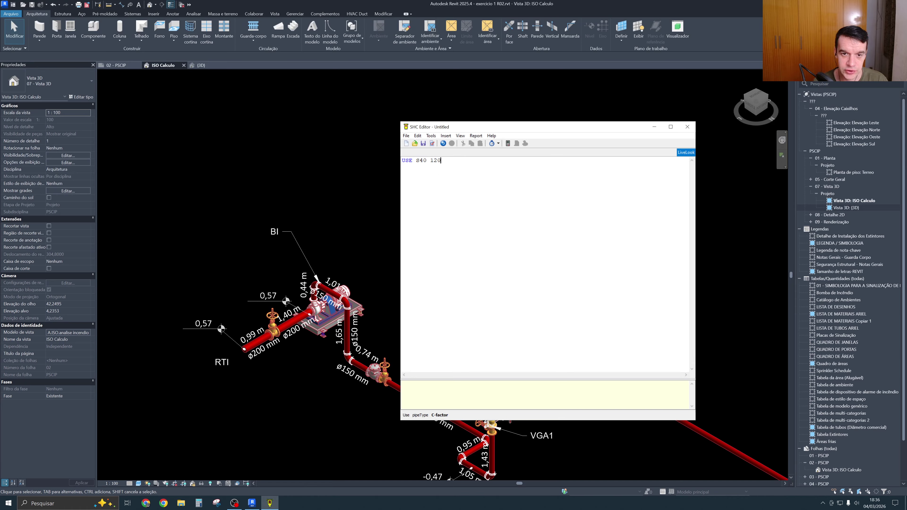
Add a WATER statement for supply node RTI with an elevation of 0,57
{"action": "key", "text": "Return"}
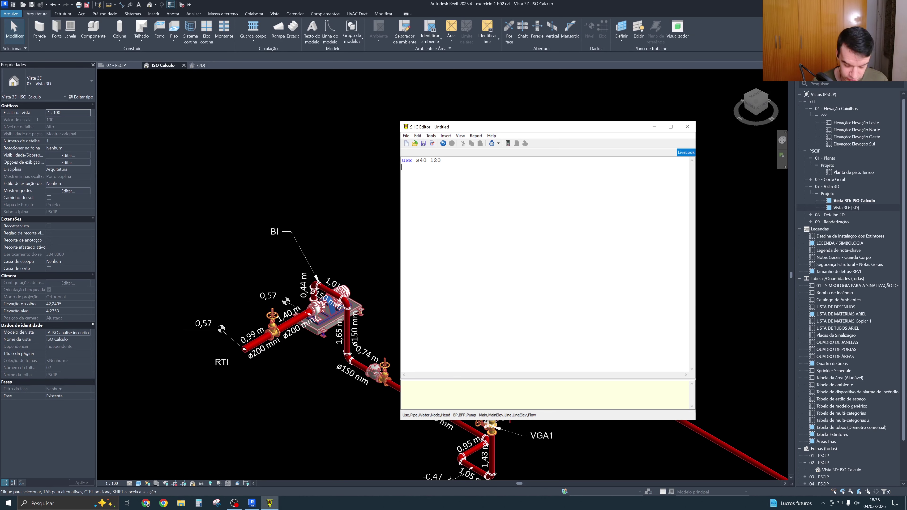
{"action": "type", "text": "WATER"}
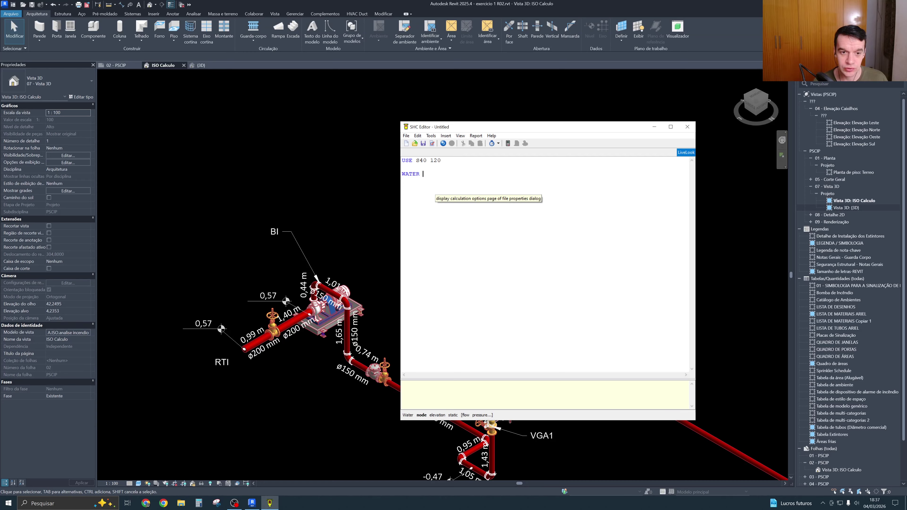
{"action": "type", "text": " R"}
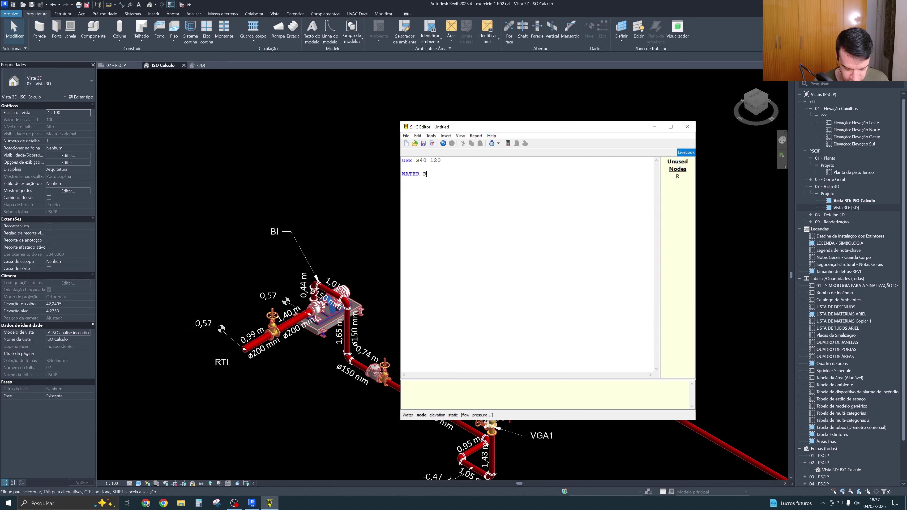
{"action": "type", "text": "T"}
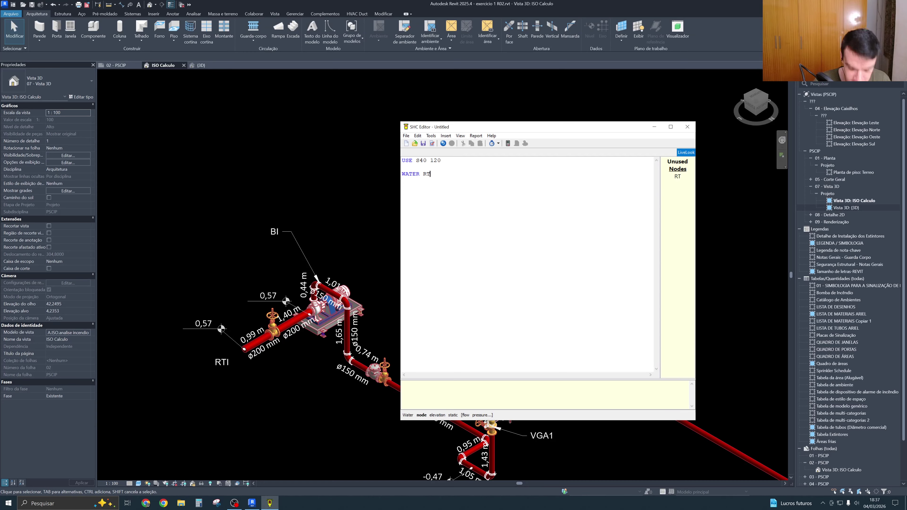
{"action": "type", "text": "I"}
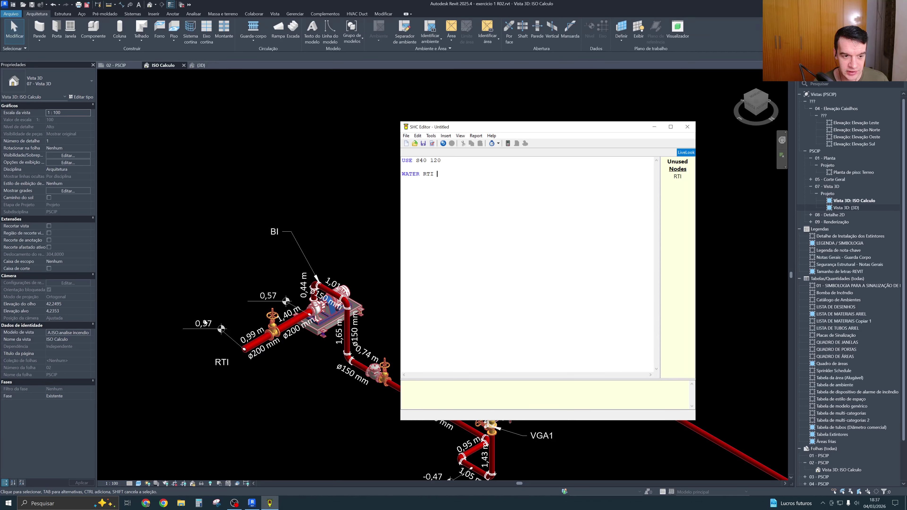
{"action": "left_click", "coordinate": [440, 189]}
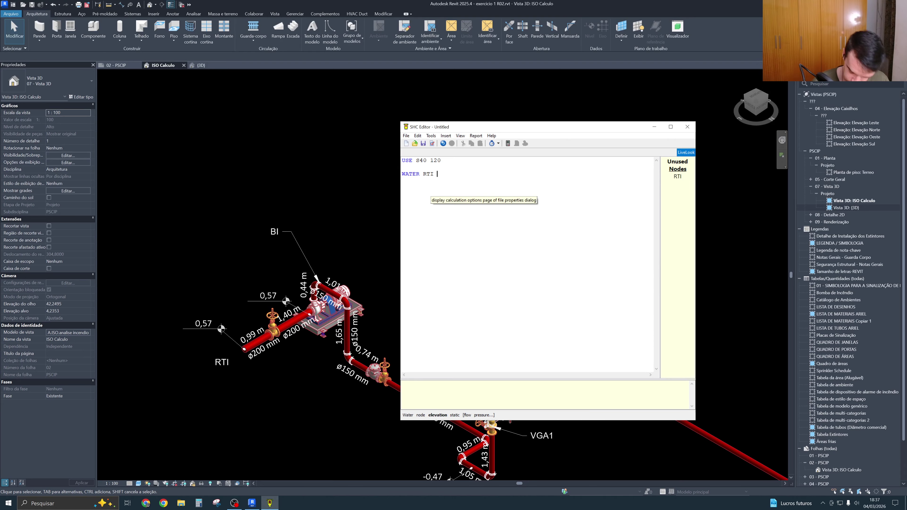
{"action": "type", "text": "0,57"}
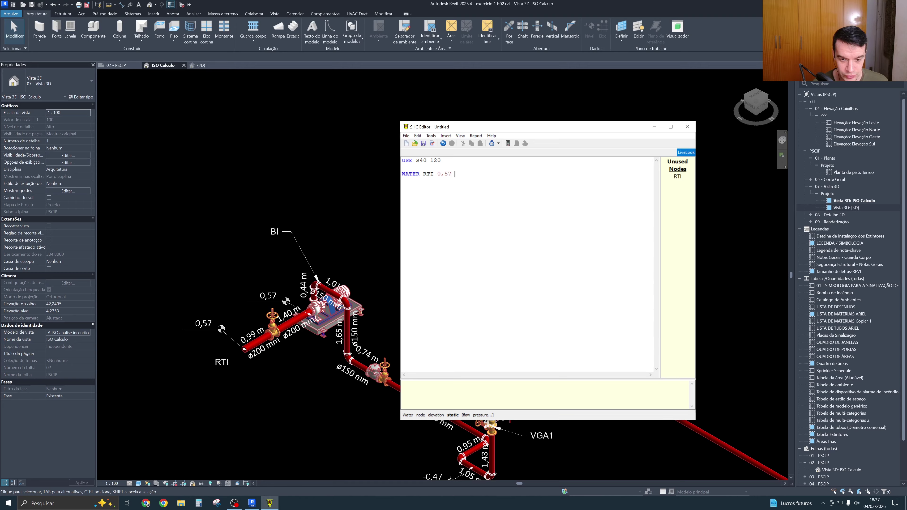
{"action": "type", "text": "0,"}
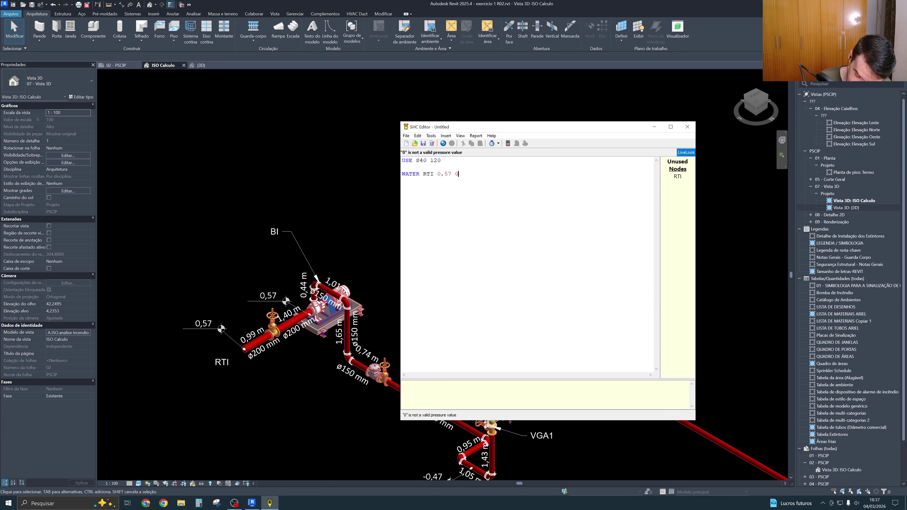
{"action": "type", "text": "00000"}
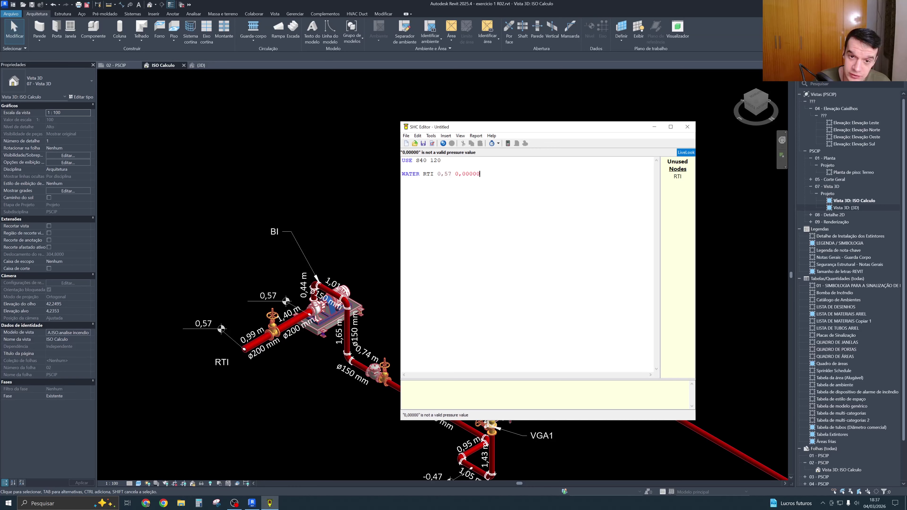
{"action": "type", "text": "000001"}
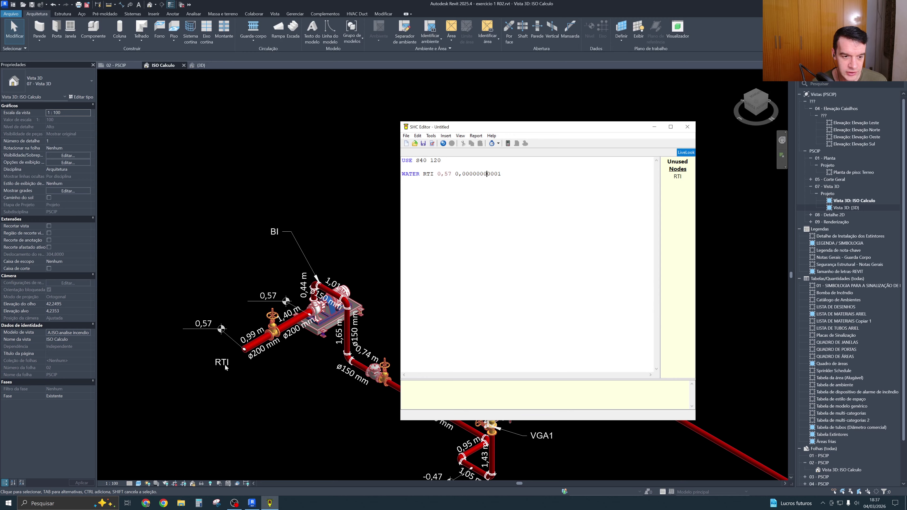
{"action": "left_click", "coordinate": [502, 173]}
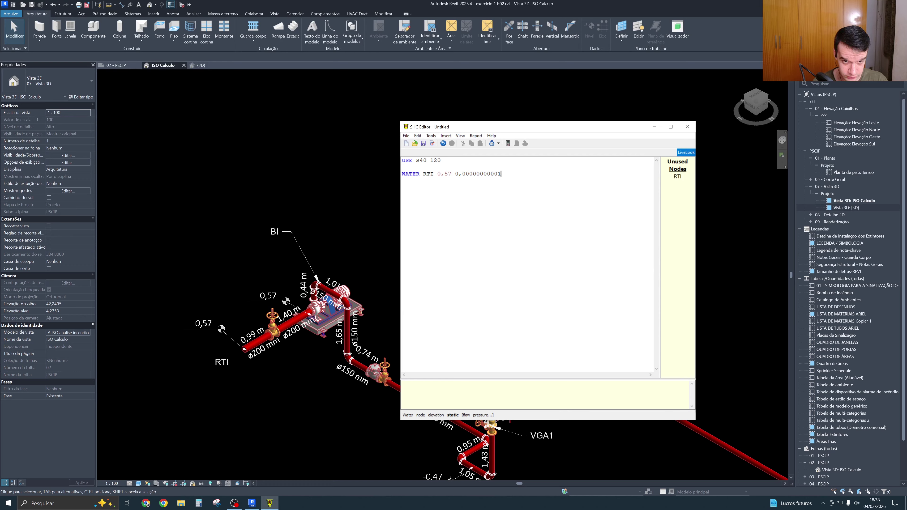
{"action": "key", "text": "Return"}
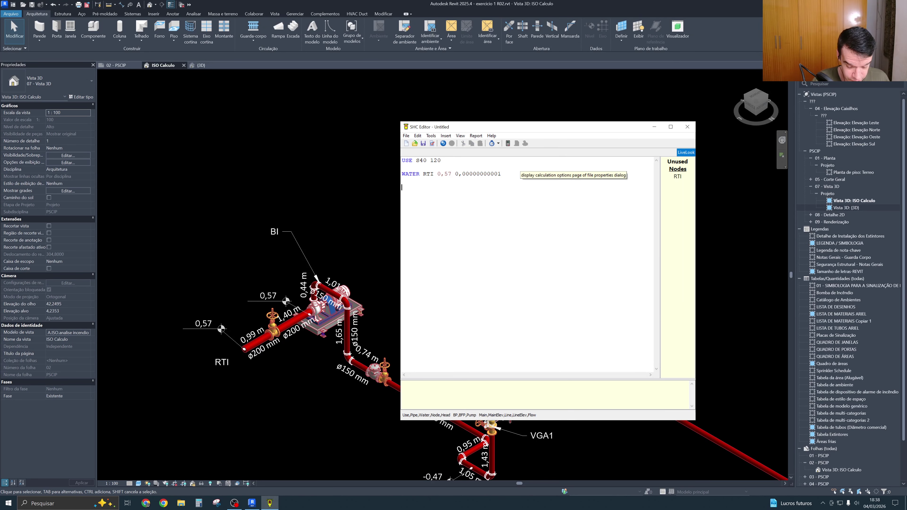
{"action": "type", "text": "NODE"}
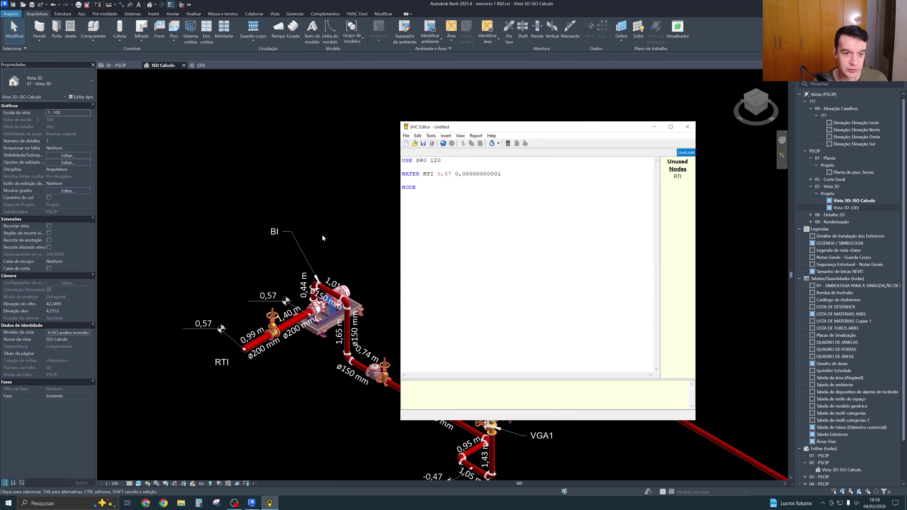
Switch to the Revit isometric and examine the node points from RTI through pump BI to BOR1
{"action": "left_click", "coordinate": [346, 232]}
{"action": "middle_click_drag", "start_coordinate": [405, 295], "coordinate": [421, 286]}
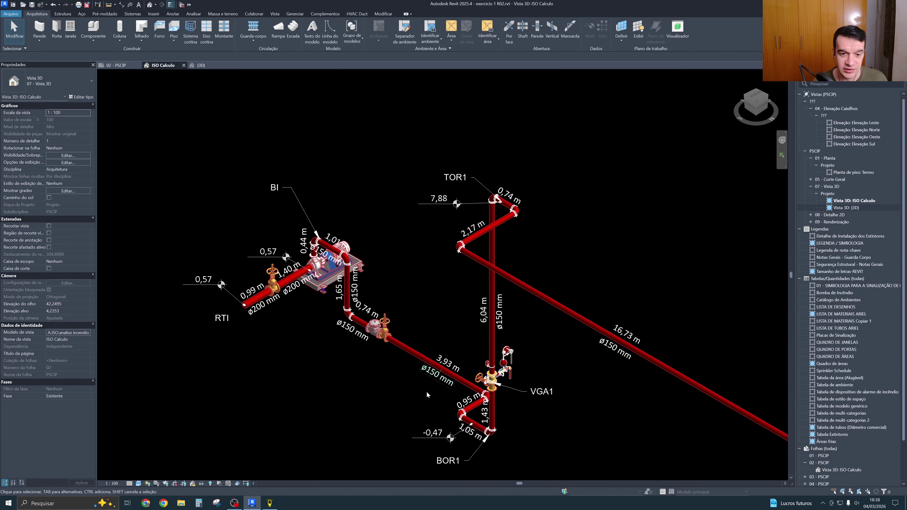
{"action": "middle_click_drag", "start_coordinate": [222, 318], "coordinate": [204, 340]}
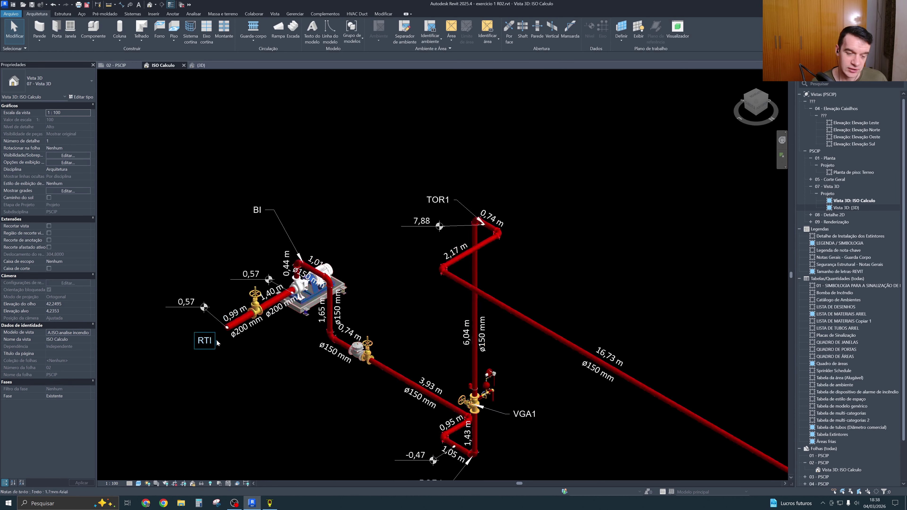
{"action": "scroll", "coordinate": [313, 278], "scroll_direction": "up", "scroll_amount": 2}
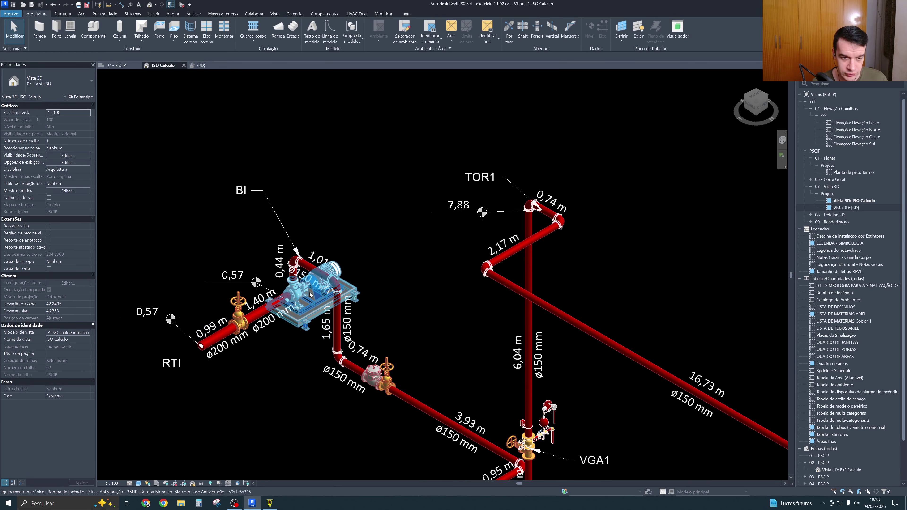
{"action": "middle_click_drag", "start_coordinate": [312, 295], "coordinate": [303, 259]}
{"action": "middle_click_drag", "start_coordinate": [411, 358], "coordinate": [367, 315]}
{"action": "mouse_move", "coordinate": [465, 371]}
{"action": "middle_mouse_down"}
{"action": "mouse_move", "coordinate": [455, 360]}
{"action": "mouse_move", "coordinate": [463, 379]}
{"action": "middle_mouse_up"}
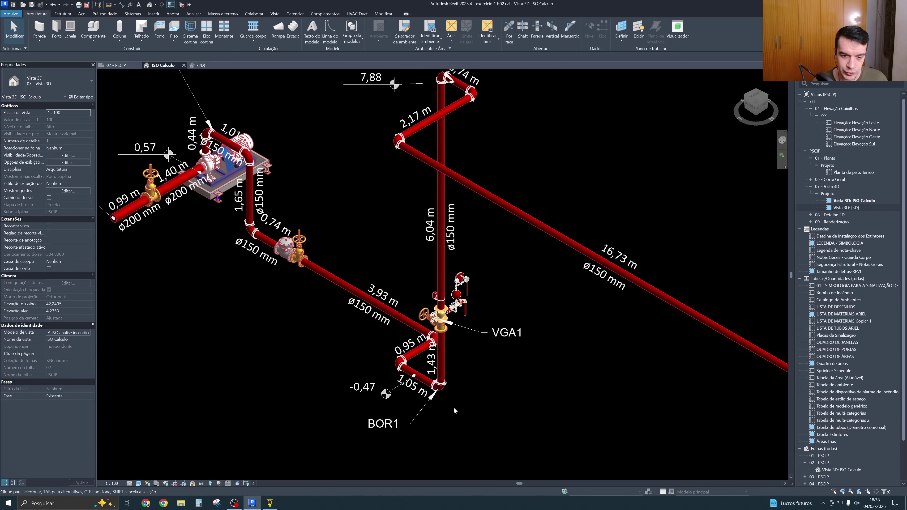
{"action": "scroll", "coordinate": [389, 428], "scroll_direction": "up", "scroll_amount": 3}
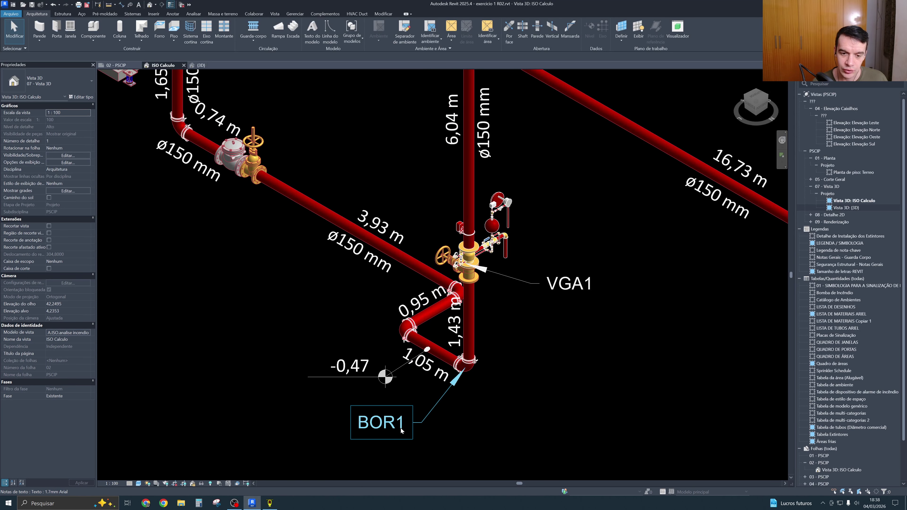
{"action": "scroll", "coordinate": [443, 386], "scroll_direction": "down", "scroll_amount": 3}
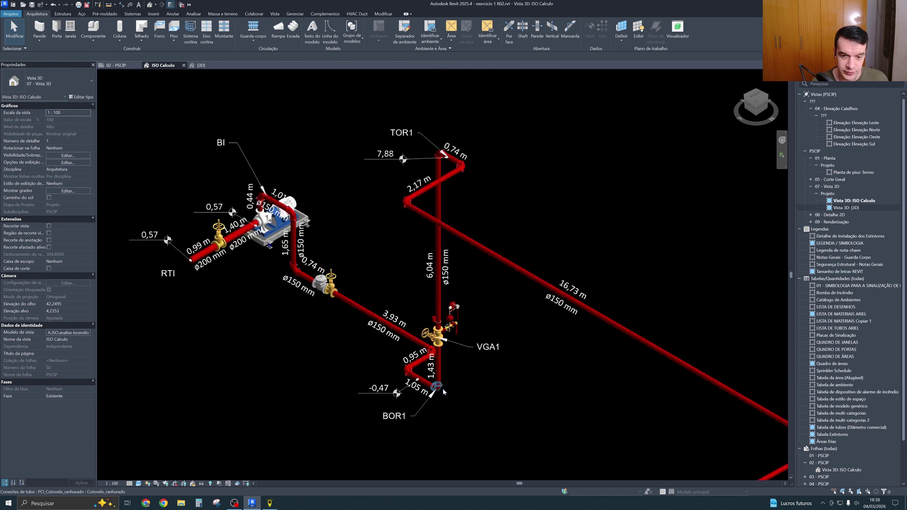
Examine the riser between BOR1 and TOR1, including the elevation labels at both ends
{"action": "scroll", "coordinate": [451, 330], "scroll_direction": "up", "scroll_amount": 2}
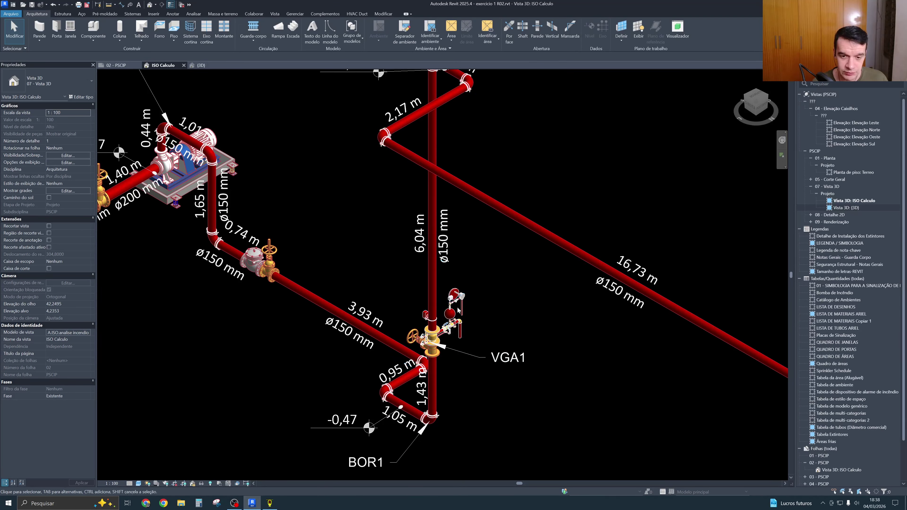
{"action": "middle_click_drag", "start_coordinate": [463, 333], "coordinate": [462, 463]}
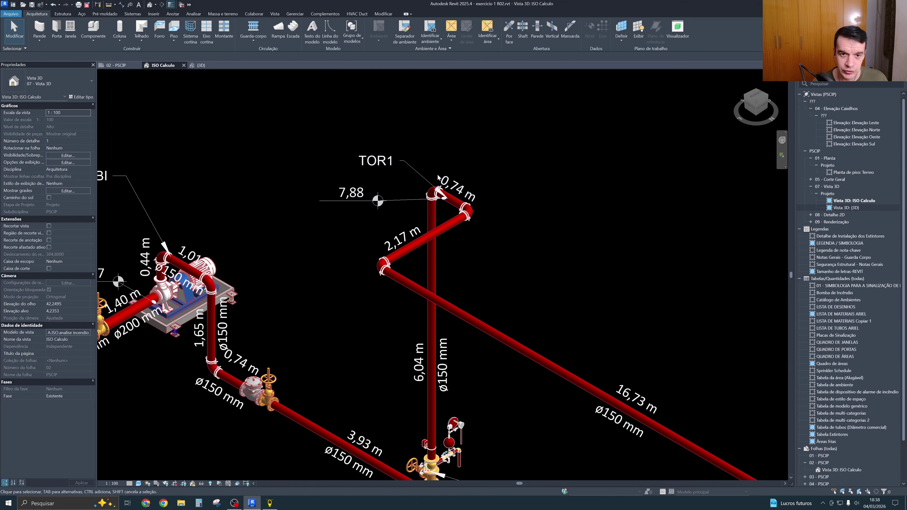
{"action": "middle_click_drag", "start_coordinate": [422, 475], "coordinate": [434, 282]}
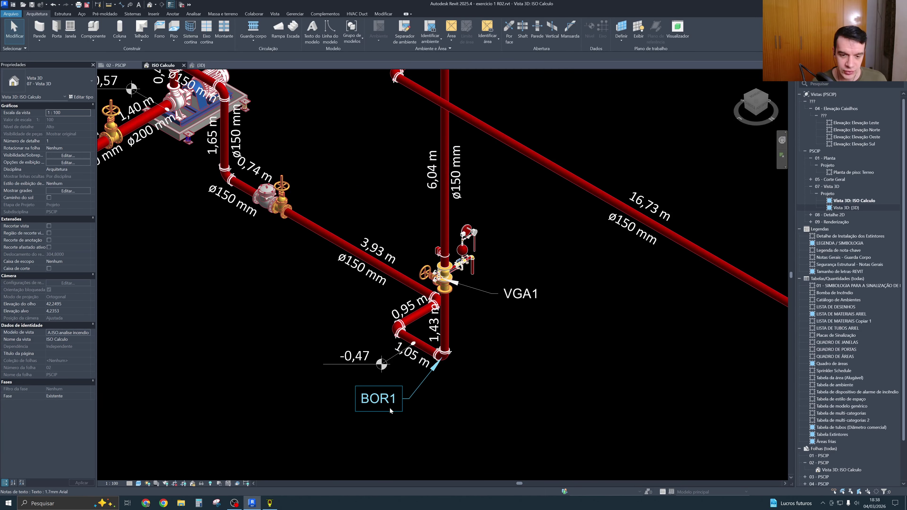
{"action": "middle_click_drag", "start_coordinate": [459, 358], "coordinate": [445, 372]}
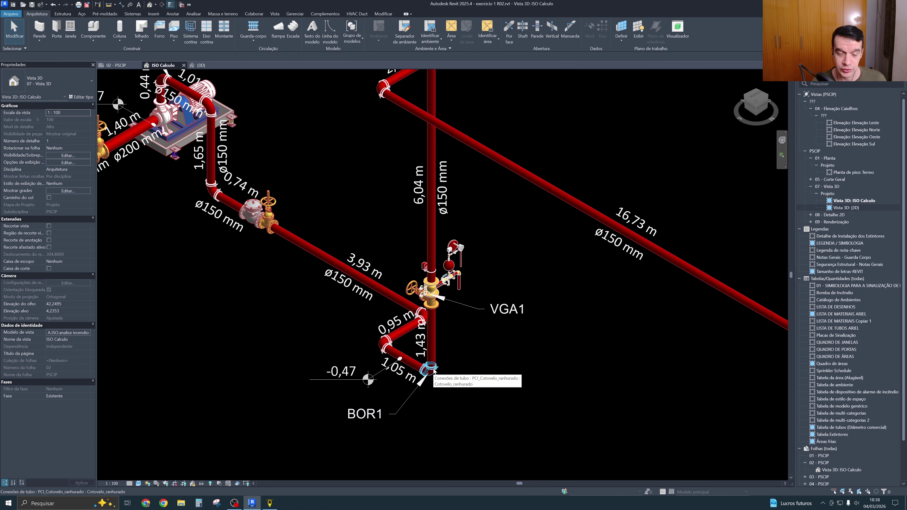
{"action": "middle_click_drag", "start_coordinate": [434, 371], "coordinate": [435, 407]}
{"action": "middle_click_drag", "start_coordinate": [435, 125], "coordinate": [431, 386]}
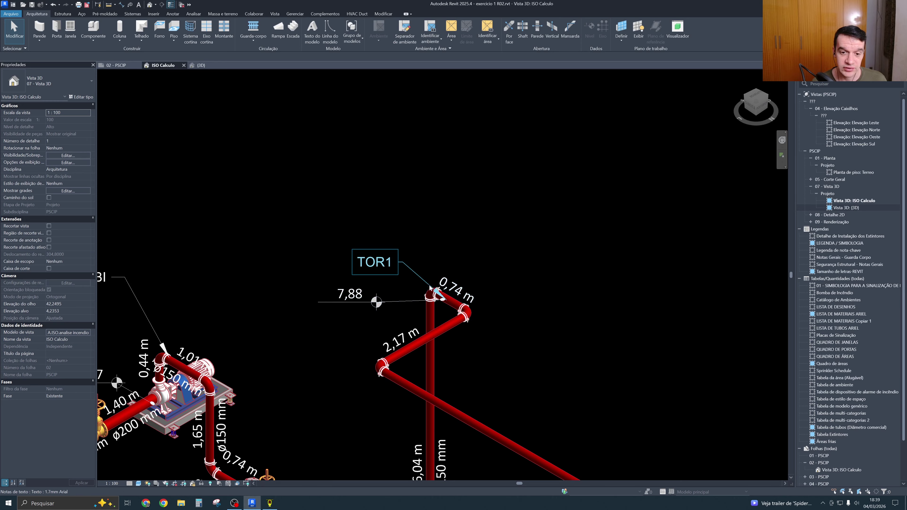
Follow the supply main from TOR1 to node M2-20 and inspect the labels around that grid connection
{"action": "scroll", "coordinate": [438, 292], "scroll_direction": "down", "scroll_amount": 5}
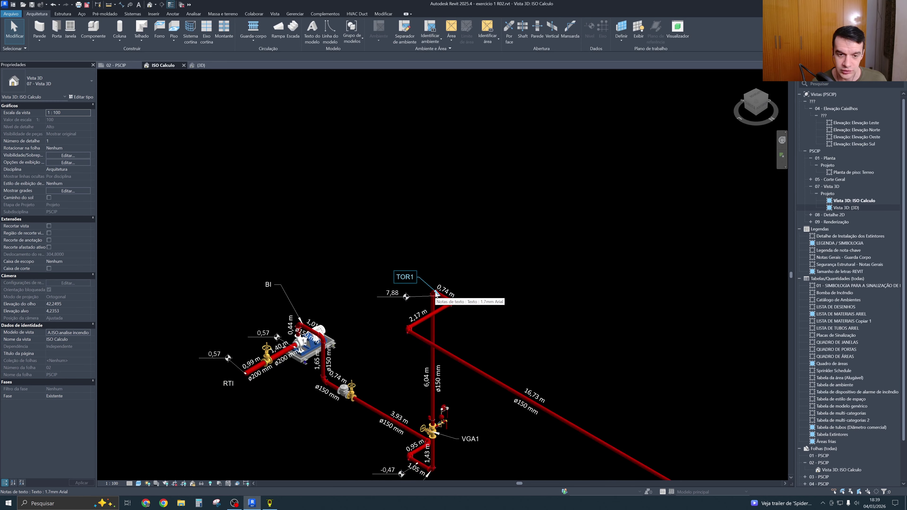
{"action": "scroll", "coordinate": [464, 293], "scroll_direction": "down", "scroll_amount": 3}
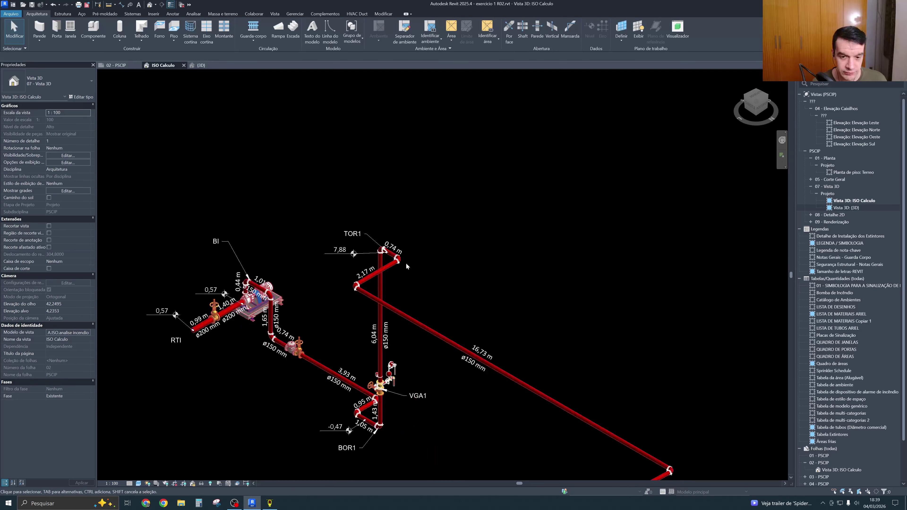
{"action": "middle_click_drag", "start_coordinate": [484, 334], "coordinate": [516, 288]}
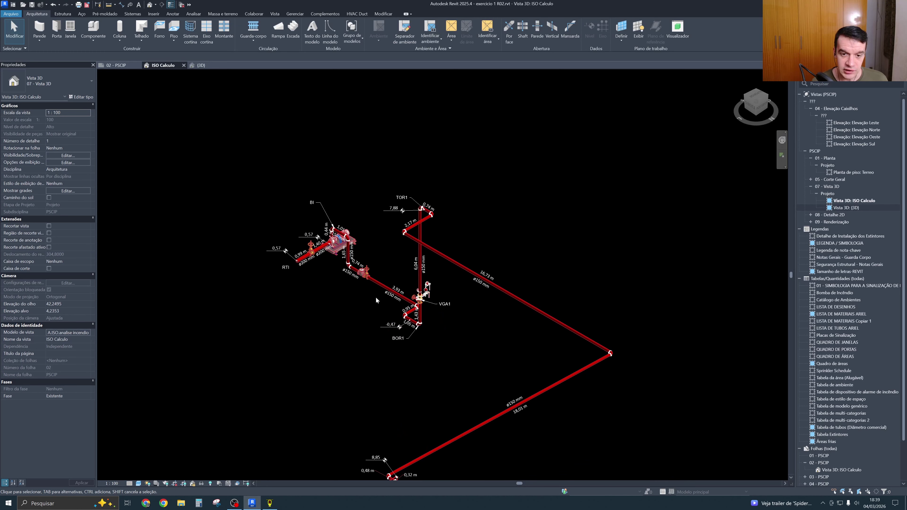
{"action": "middle_click_drag", "start_coordinate": [428, 339], "coordinate": [442, 324]}
{"action": "scroll", "coordinate": [412, 439], "scroll_direction": "up", "scroll_amount": 5}
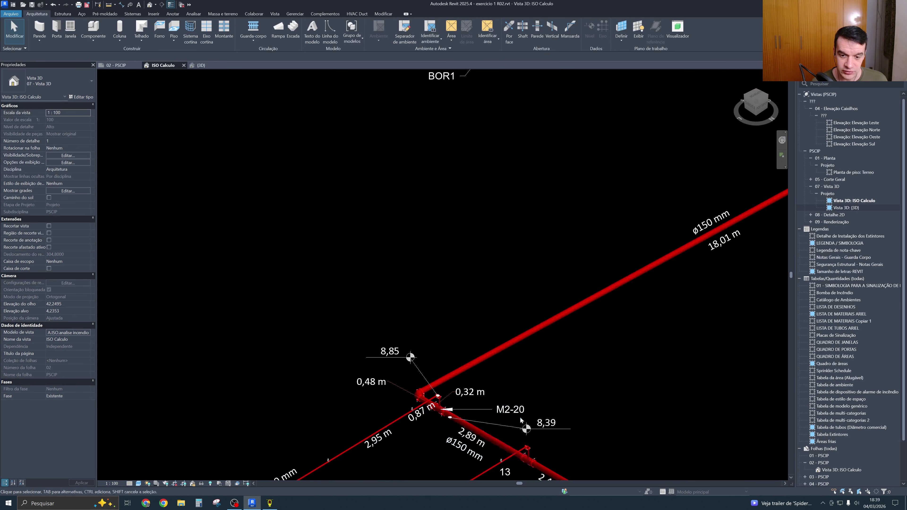
{"action": "middle_click_drag", "start_coordinate": [504, 429], "coordinate": [462, 432]}
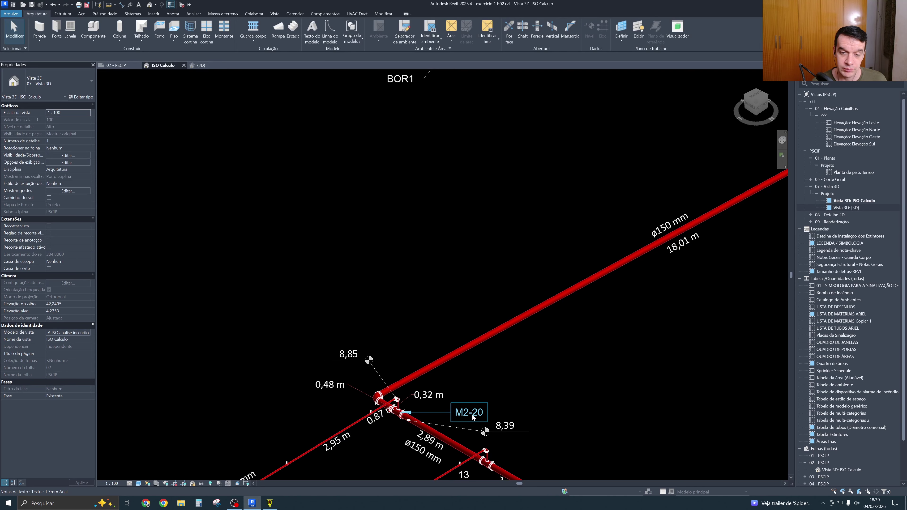
{"action": "scroll", "coordinate": [473, 418], "scroll_direction": "down", "scroll_amount": 2}
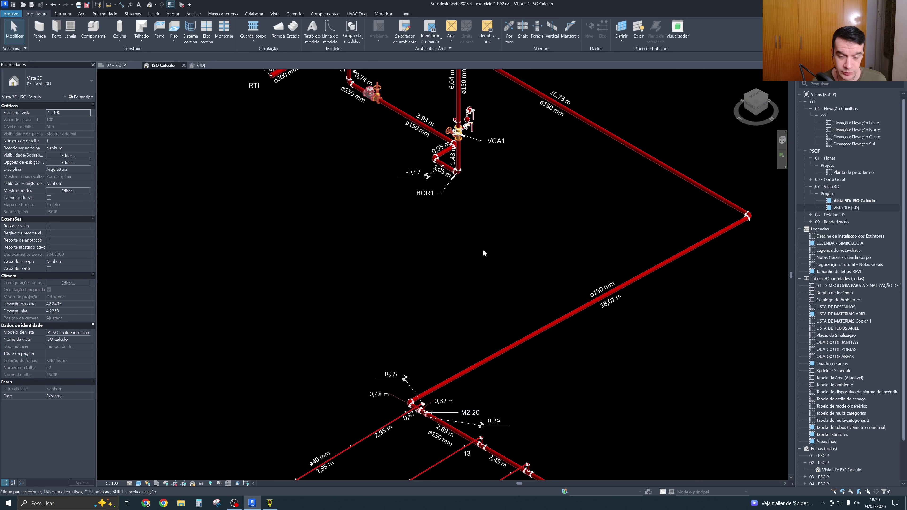
Return to SHC Editor and complete the node statement as NODE BI 0,57, keeping the pump's elevation label readable in Revit
{"action": "scroll", "coordinate": [492, 452], "scroll_direction": "down", "scroll_amount": 3}
{"action": "scroll", "coordinate": [439, 269], "scroll_direction": "up", "scroll_amount": 3}
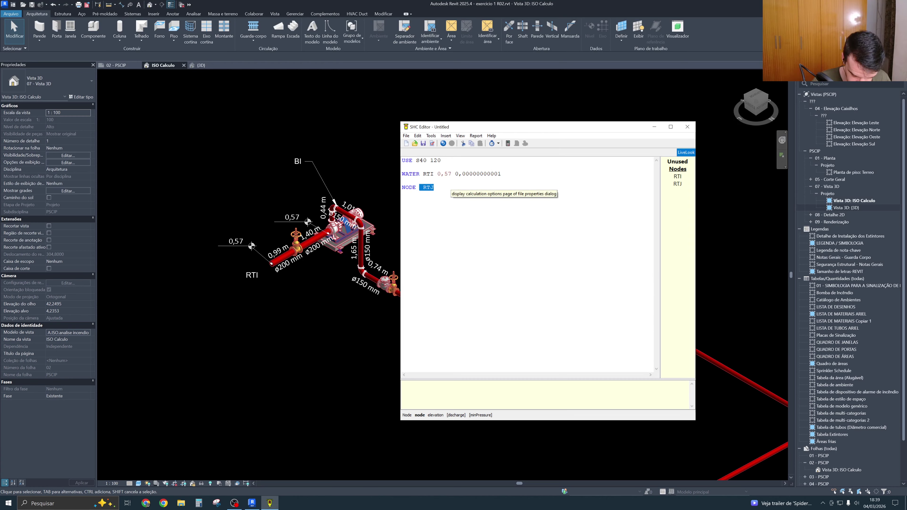
{"action": "type", "text": "BI"}
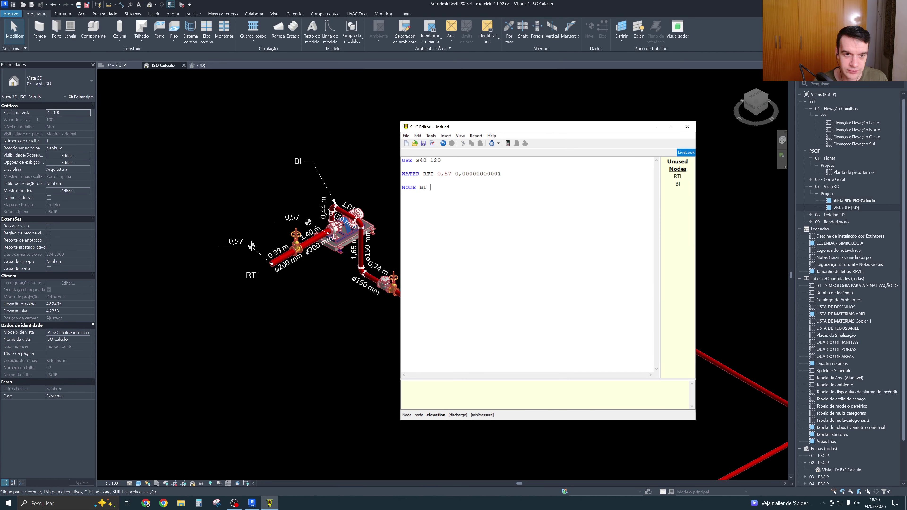
{"action": "scroll", "coordinate": [328, 233], "scroll_direction": "up", "scroll_amount": 4}
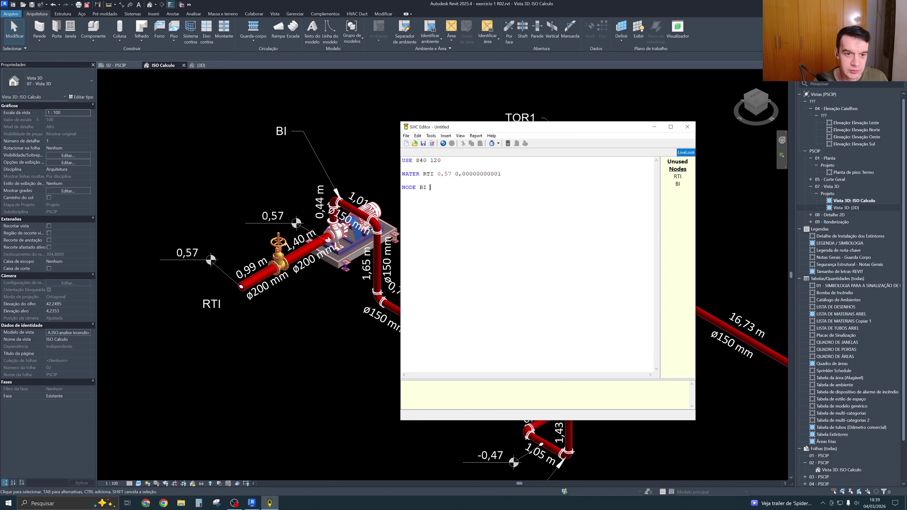
{"action": "left_click", "coordinate": [430, 187]}
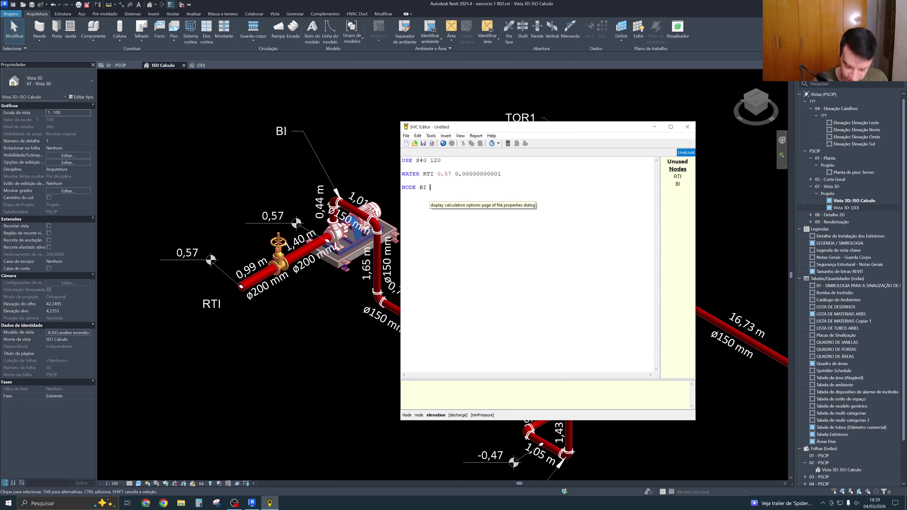
{"action": "type", "text": "0,57"}
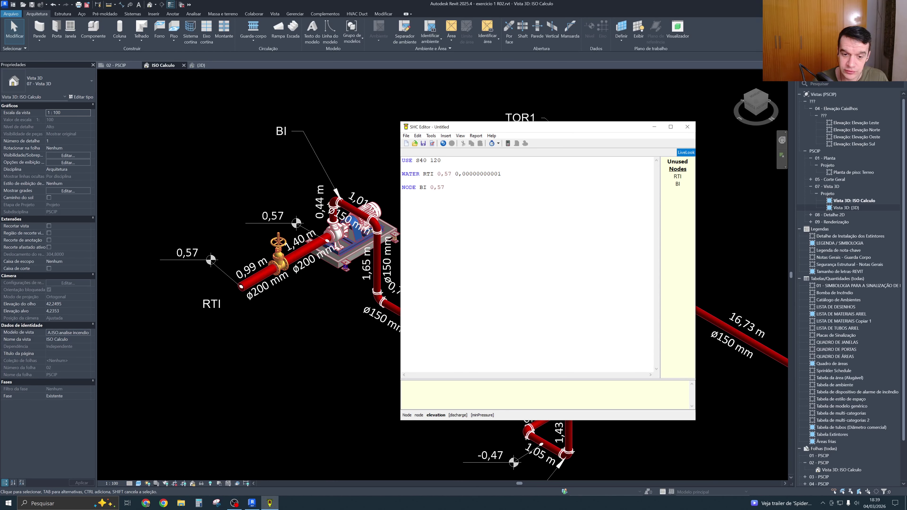
Add the statement NODE BOR1 -0,47 using its Revit elevation label, and align BI's elevation with the new value
{"action": "key", "text": "Return"}
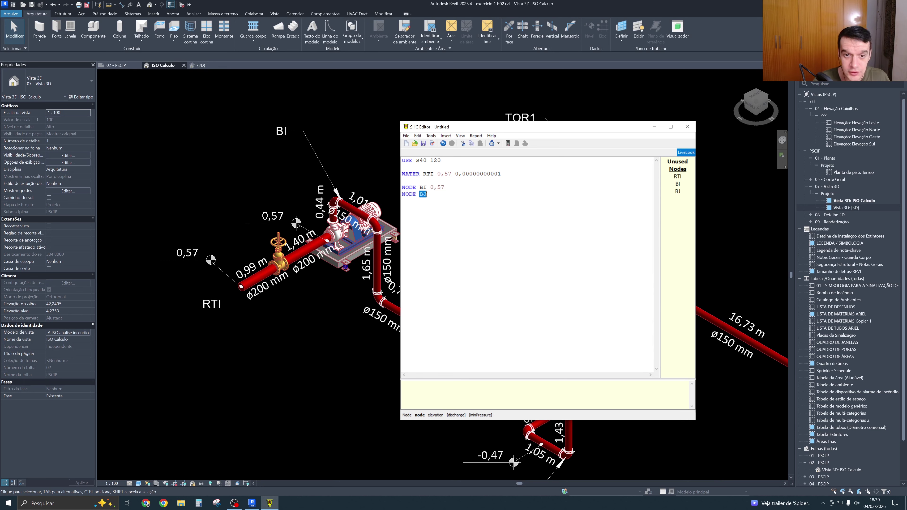
{"action": "left_click", "coordinate": [549, 433]}
{"action": "middle_click_drag", "start_coordinate": [549, 433], "coordinate": [465, 356]}
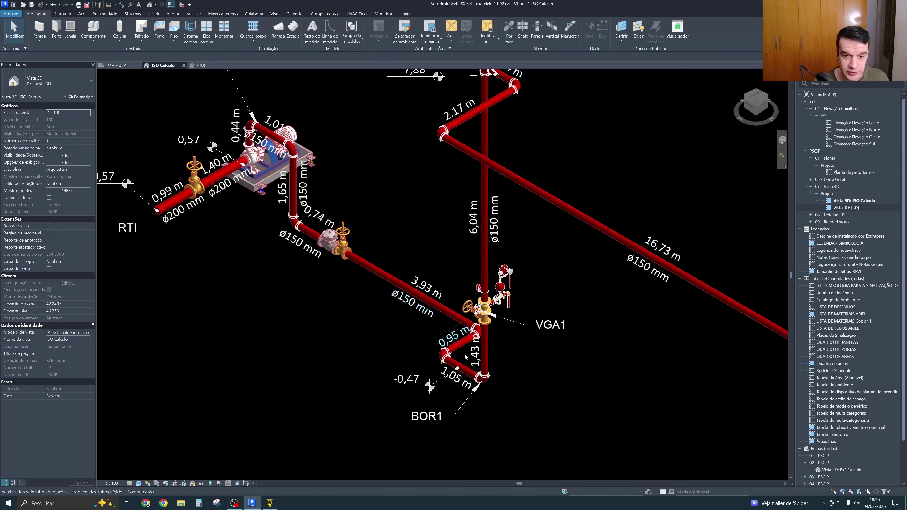
{"action": "middle_click_drag", "start_coordinate": [473, 400], "coordinate": [424, 377]}
{"action": "left_click", "coordinate": [272, 505]}
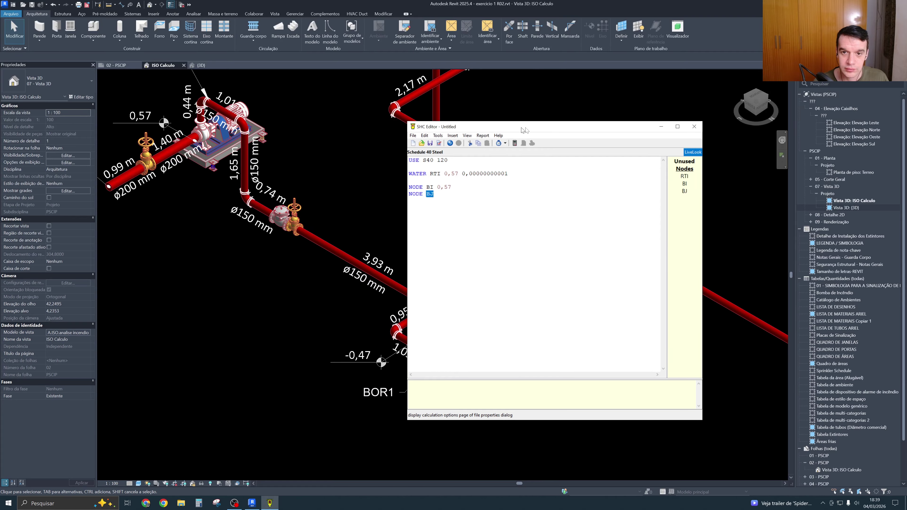
{"action": "left_click_drag", "start_coordinate": [543, 124], "coordinate": [613, 126]}
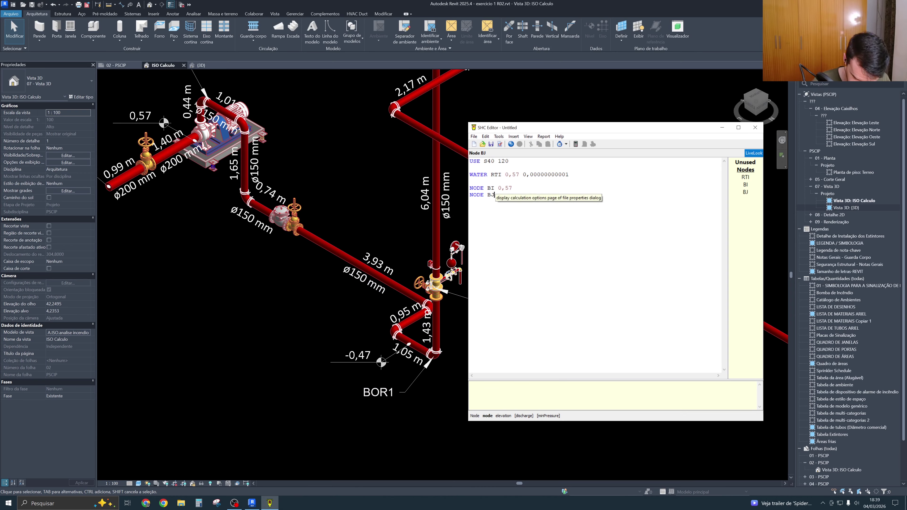
{"action": "type", "text": "BOR1"}
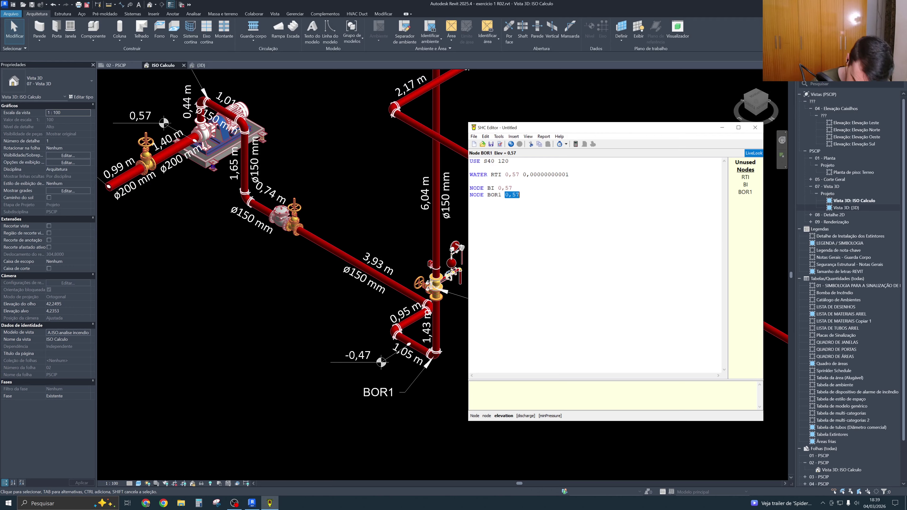
{"action": "type", "text": " -0,47"}
{"action": "left_click", "coordinate": [499, 188]}
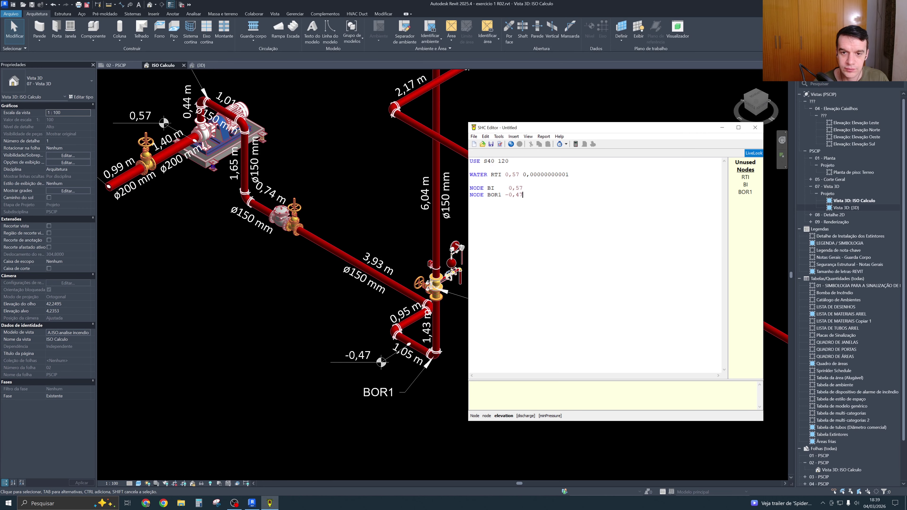
Start the next node statement as NODE VGA1, keeping that valve's label readable in the Revit isometric
{"action": "key", "text": "Return"}
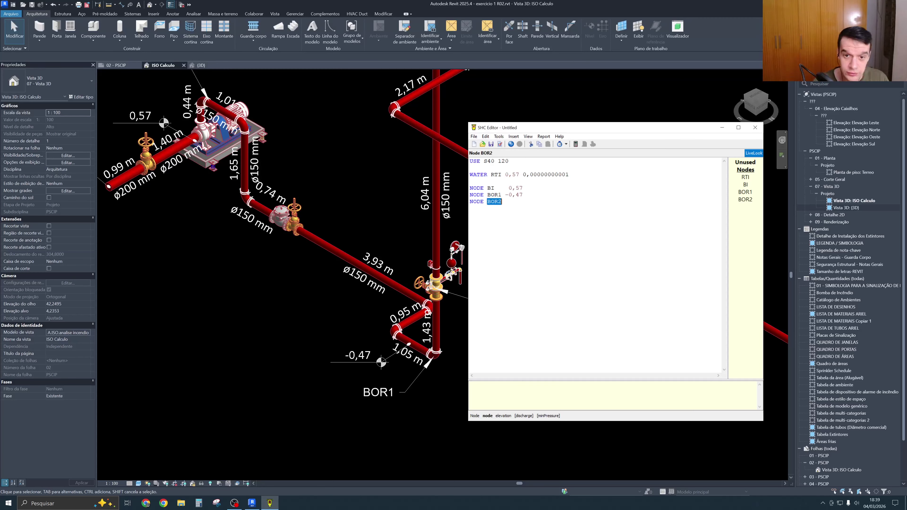
{"action": "left_click", "coordinate": [529, 161]}
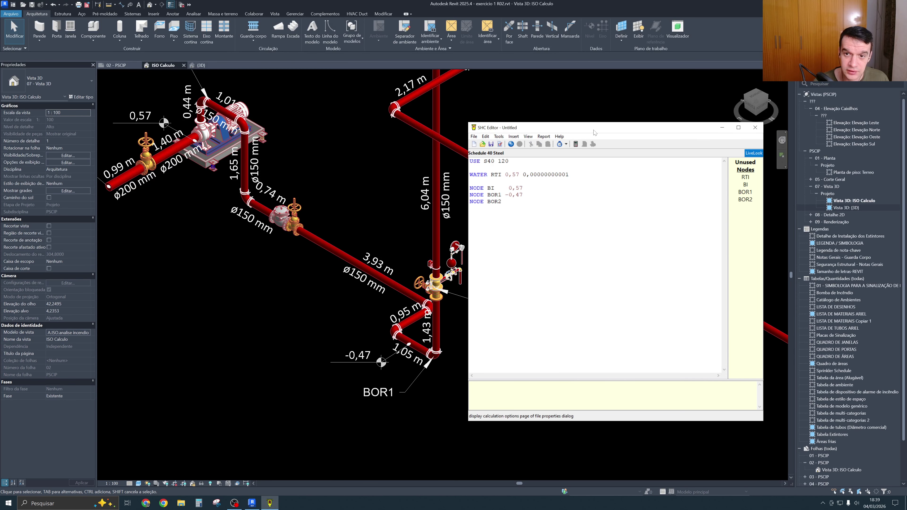
{"action": "left_click_drag", "start_coordinate": [594, 132], "coordinate": [252, 117]}
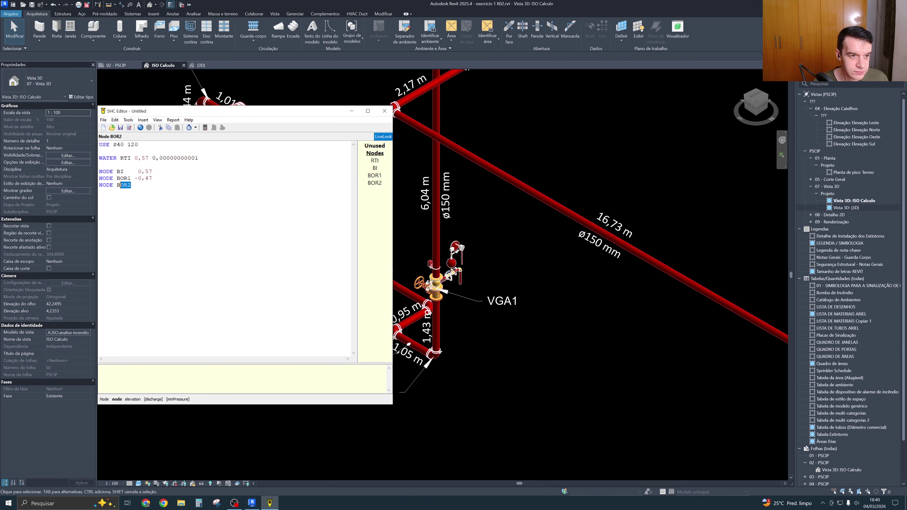
{"action": "type", "text": "VG"}
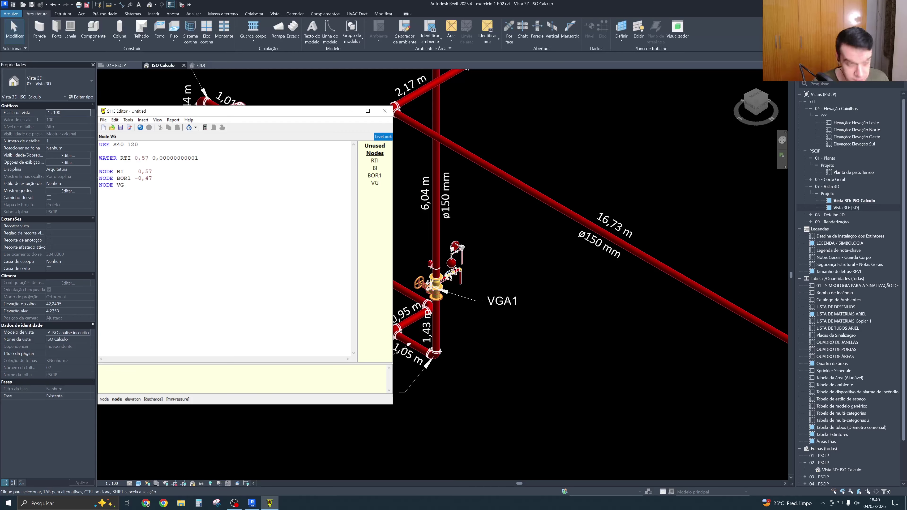
{"action": "type", "text": "A1"}
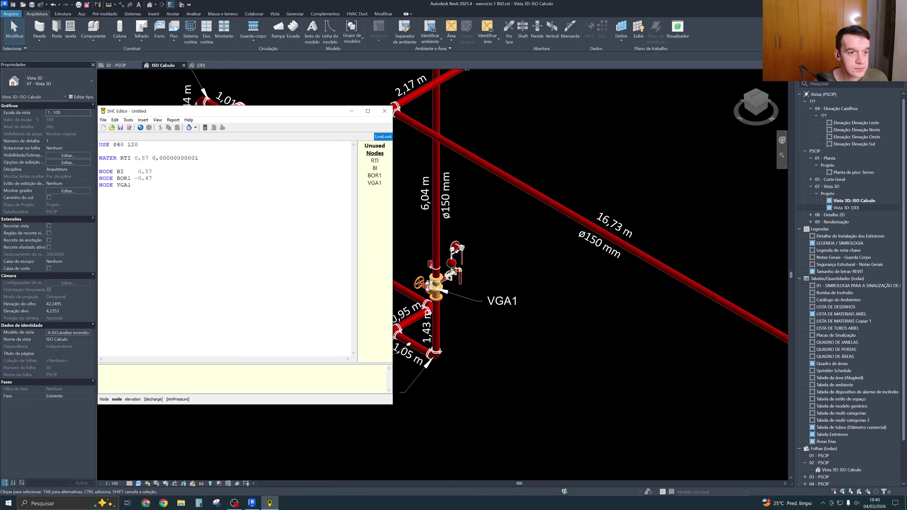
Switch to Revit and place a spot elevation on the VGA1 valve body, with its symbol above the VGA1 tag
{"action": "left_click", "coordinate": [467, 317]}
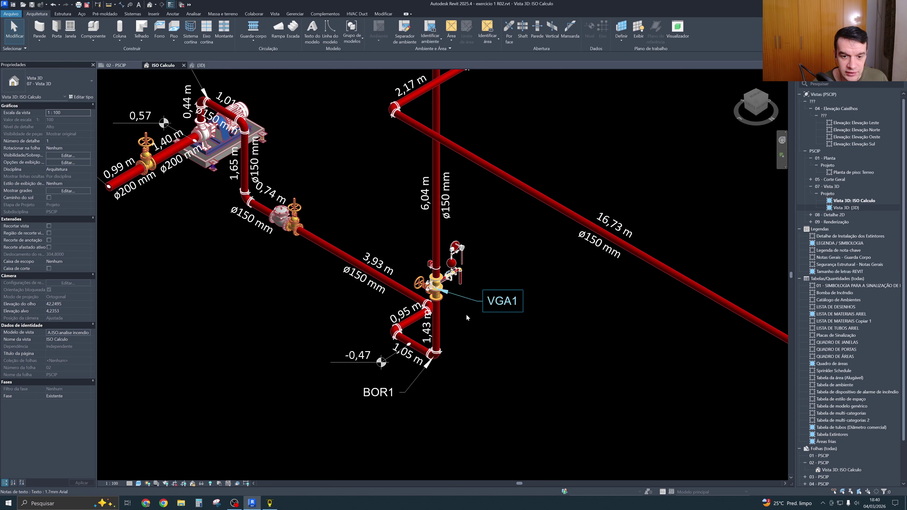
{"action": "scroll", "coordinate": [461, 285], "scroll_direction": "up", "scroll_amount": 4}
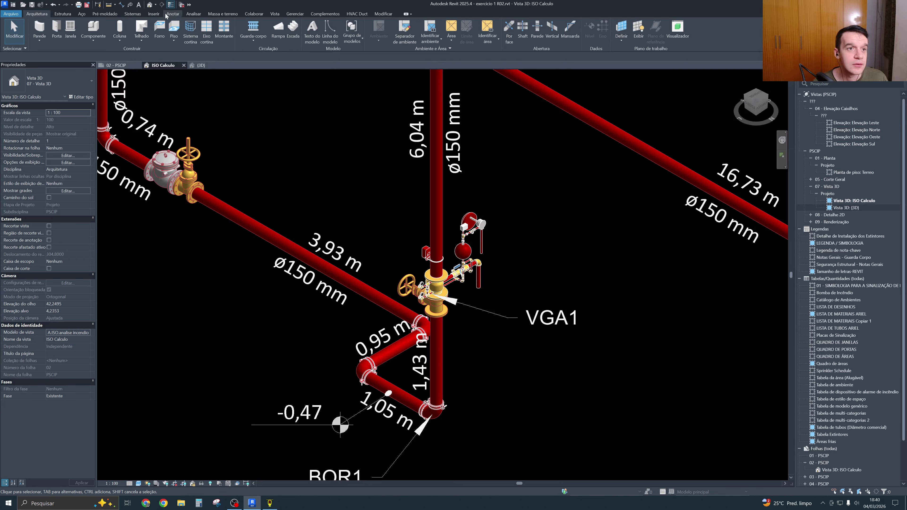
{"action": "left_click", "coordinate": [173, 14]}
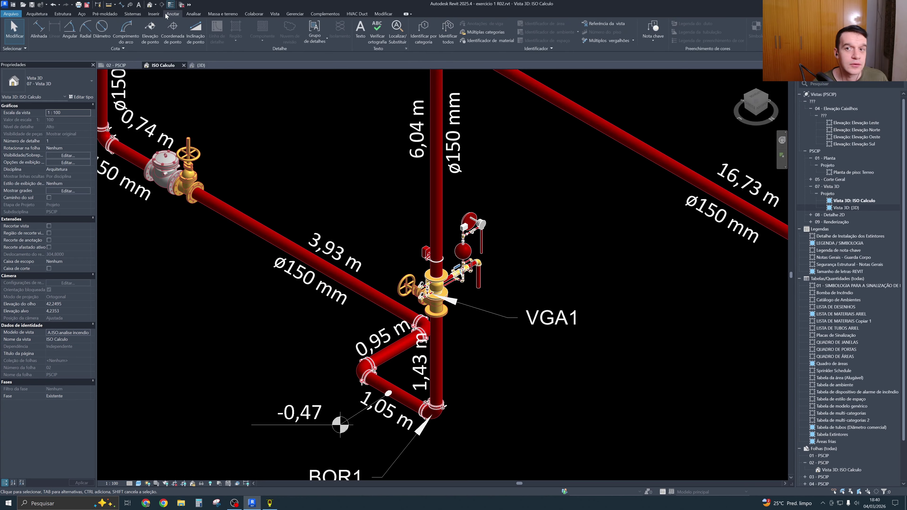
{"action": "left_click", "coordinate": [32, 14]}
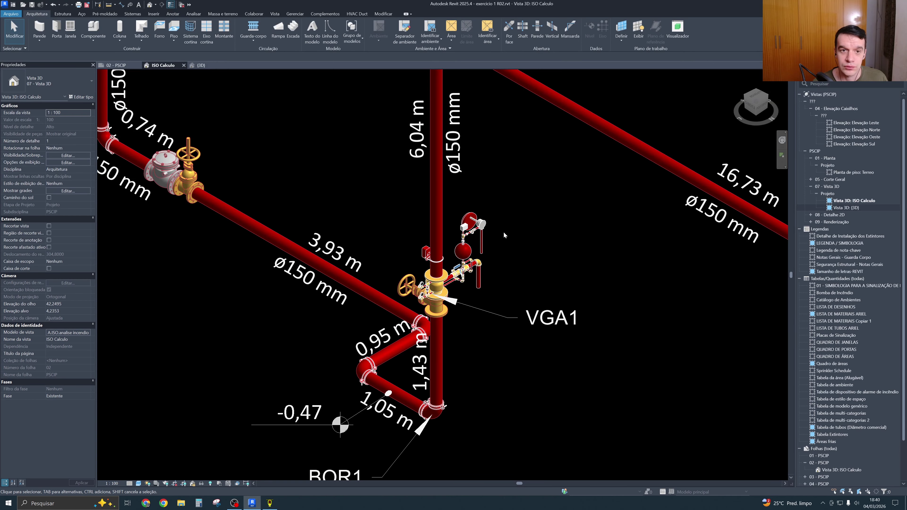
{"action": "scroll", "coordinate": [530, 265], "scroll_direction": "down", "scroll_amount": 5}
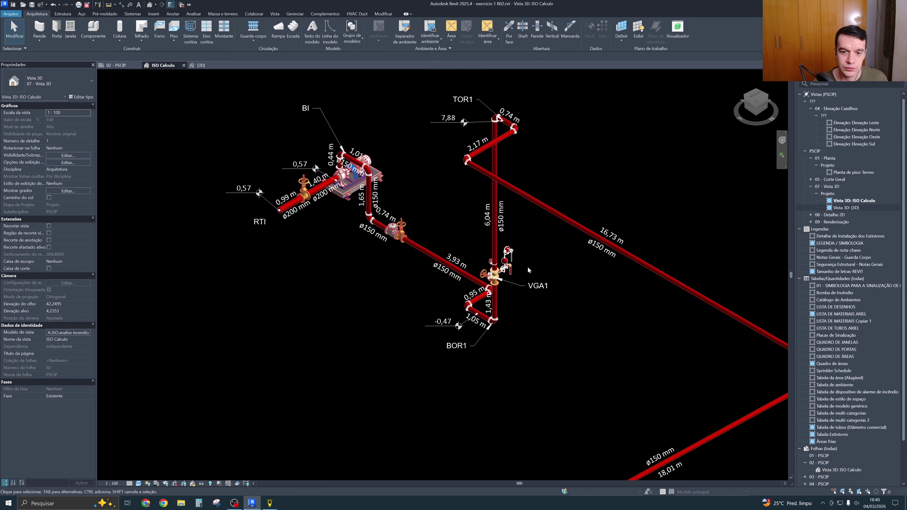
{"action": "scroll", "coordinate": [527, 267], "scroll_direction": "up", "scroll_amount": 5}
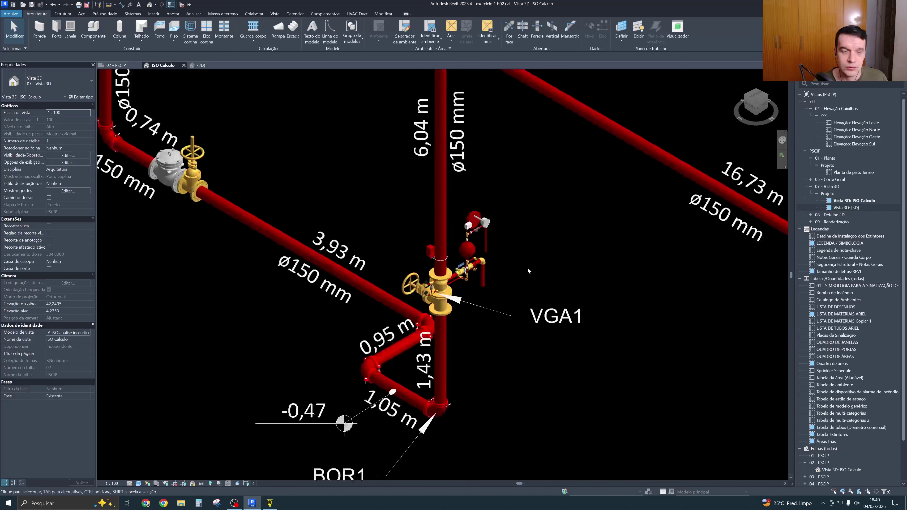
{"action": "left_click", "coordinate": [175, 16]}
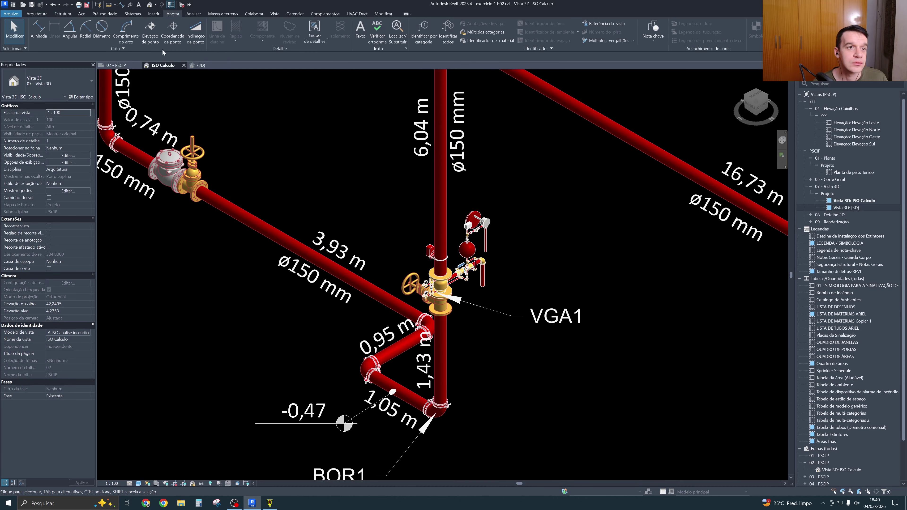
{"action": "left_click", "coordinate": [150, 29]}
{"action": "scroll", "coordinate": [457, 281], "scroll_direction": "up", "scroll_amount": 4}
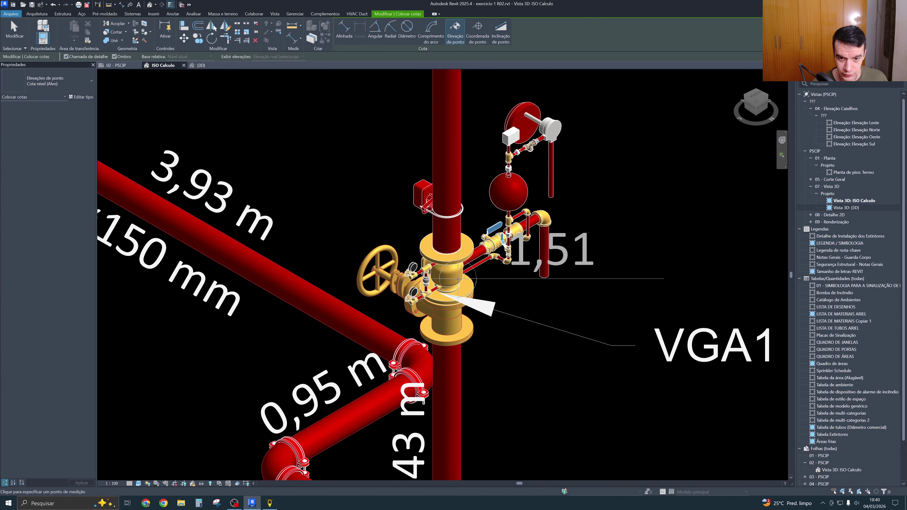
{"action": "left_click", "coordinate": [457, 280]}
{"action": "left_click", "coordinate": [616, 283]}
{"action": "key", "text": "Escape"}
{"action": "key", "text": "Escape"}
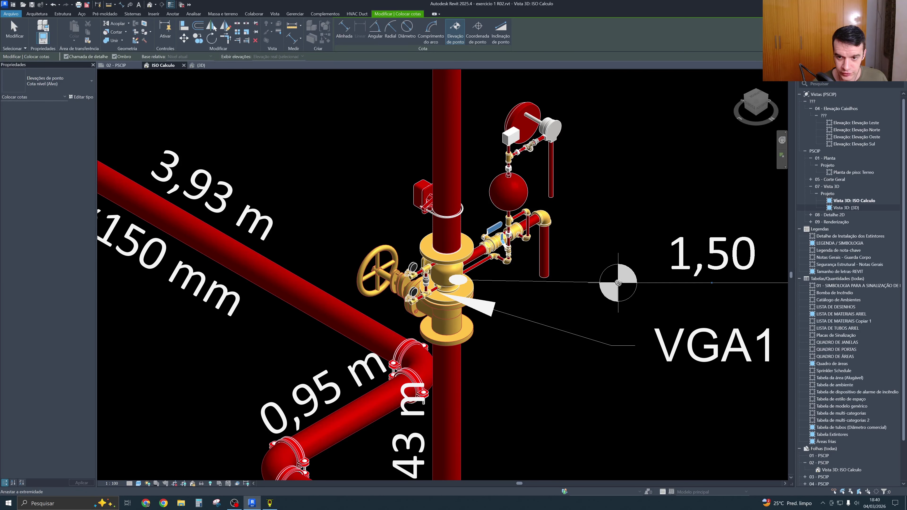
{"action": "scroll", "coordinate": [564, 263], "scroll_direction": "down", "scroll_amount": 5}
{"action": "scroll", "coordinate": [564, 263], "scroll_direction": "up", "scroll_amount": 4}
{"action": "scroll", "coordinate": [564, 263], "scroll_direction": "down", "scroll_amount": 1}
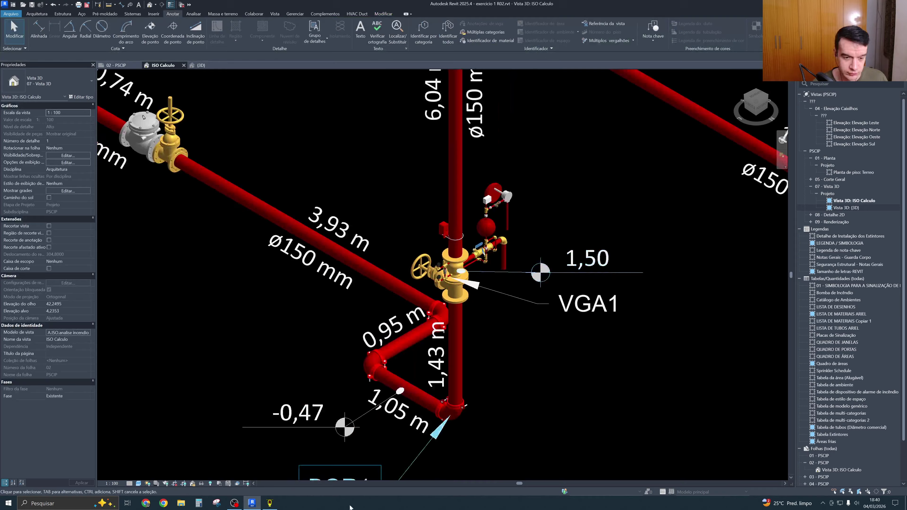
Return to SHC Editor and set VGA1's elevation to 1,50, aligned with the elevations above
{"action": "left_click", "coordinate": [269, 503]}
{"action": "double_click", "coordinate": [147, 186]}
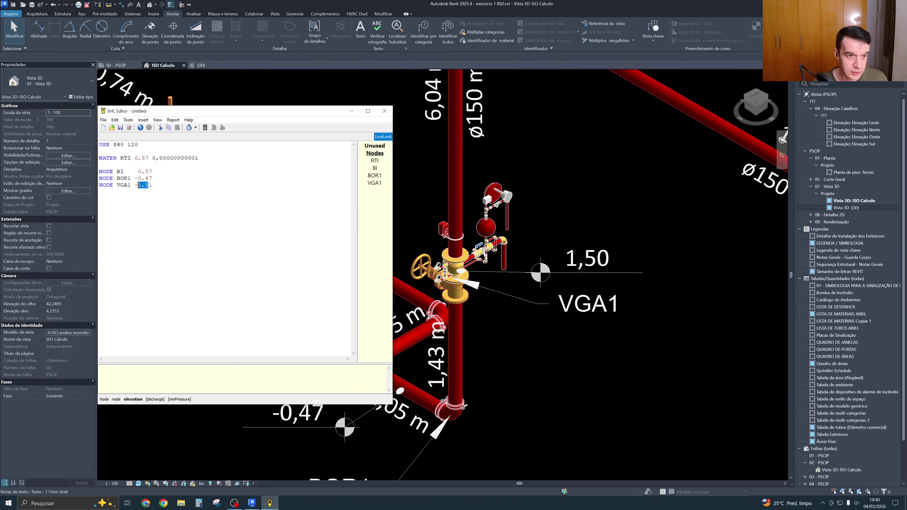
{"action": "type", "text": "1"}
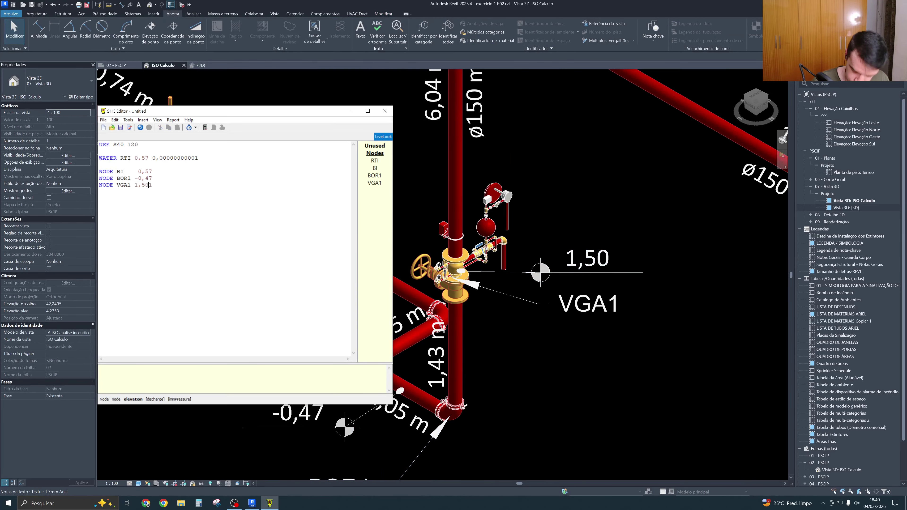
{"action": "key", "text": "Delete"}
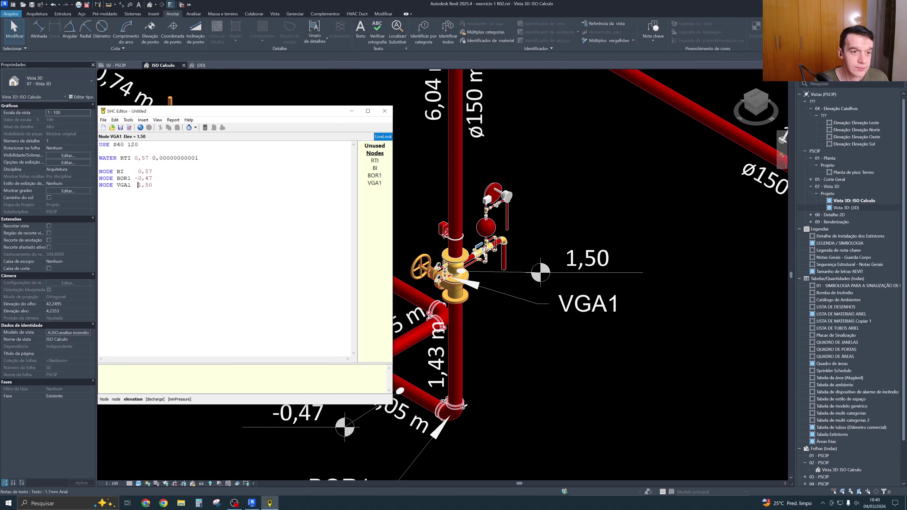
Add the statement NODE TOR1 7,88 using the Revit elevation label, aligned with the other node elevations
{"action": "key", "text": "Return"}
{"action": "type", "text": "NODE T"}
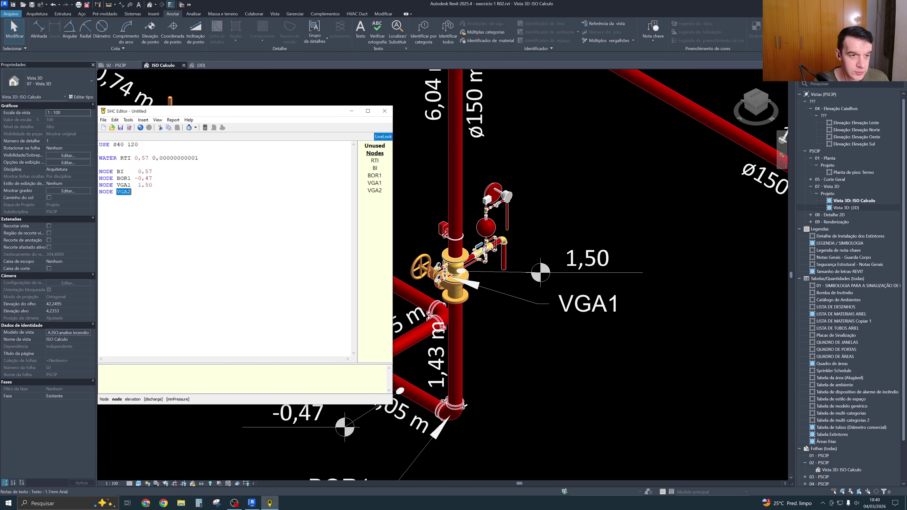
{"action": "type", "text": "OR1"}
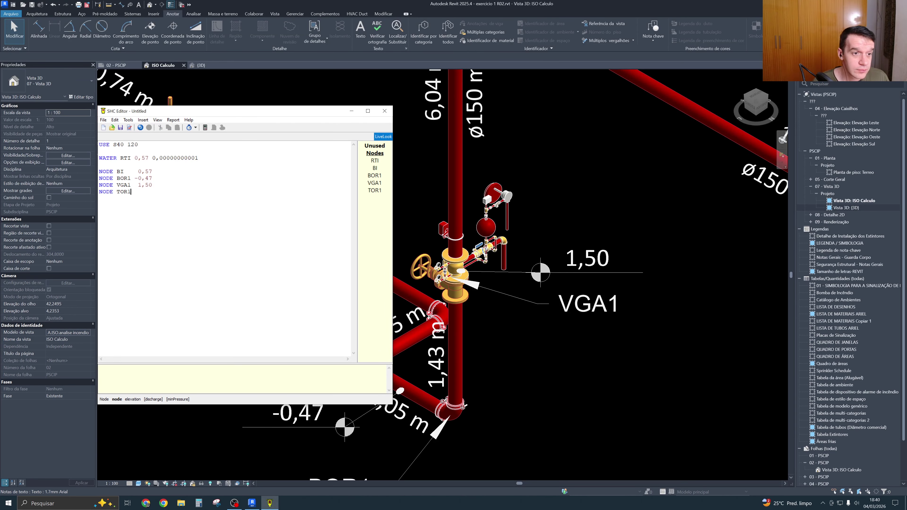
{"action": "middle_click_drag", "start_coordinate": [574, 178], "coordinate": [565, 291]}
{"action": "left_click", "coordinate": [269, 504]}
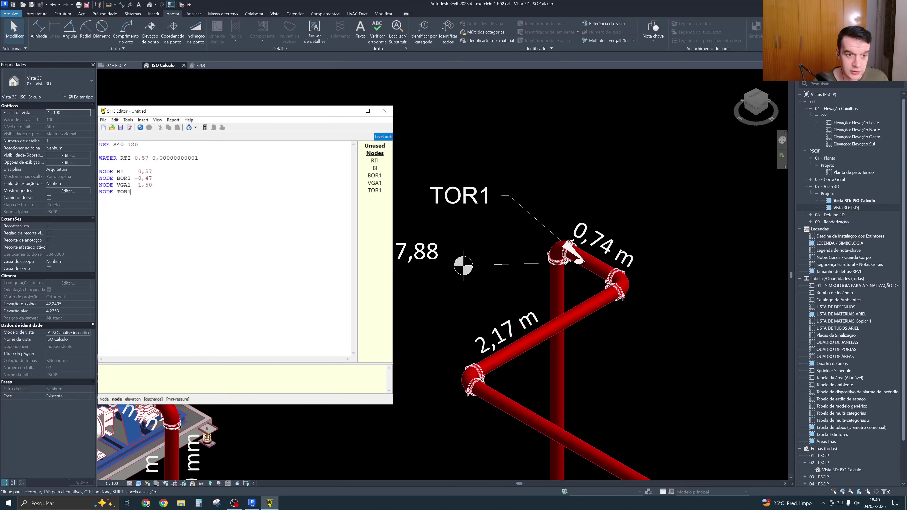
{"action": "key", "text": "Tab"}
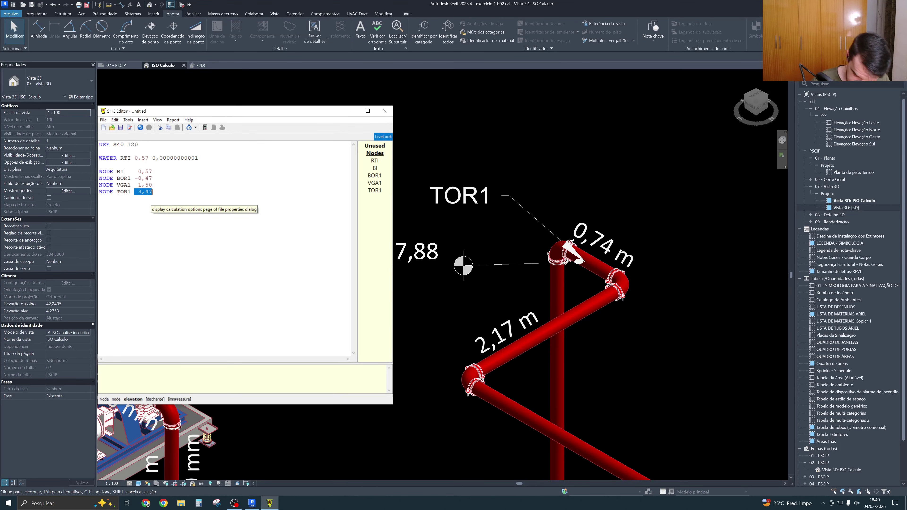
{"action": "type", "text": "7,"}
{"action": "left_click", "coordinate": [135, 192]}
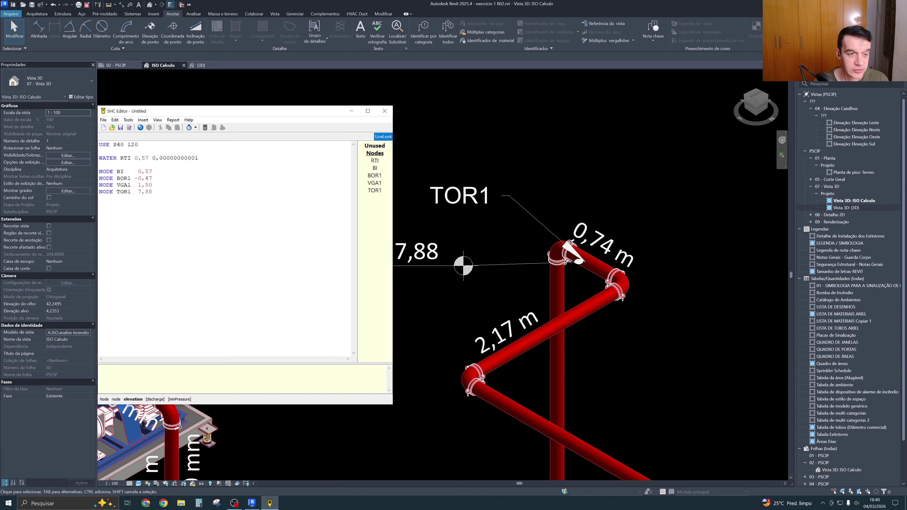
Show the whole piping isometric in Revit and place the SHC Editor window clear of the RTI-BI run's labels
{"action": "key", "text": "Return"}
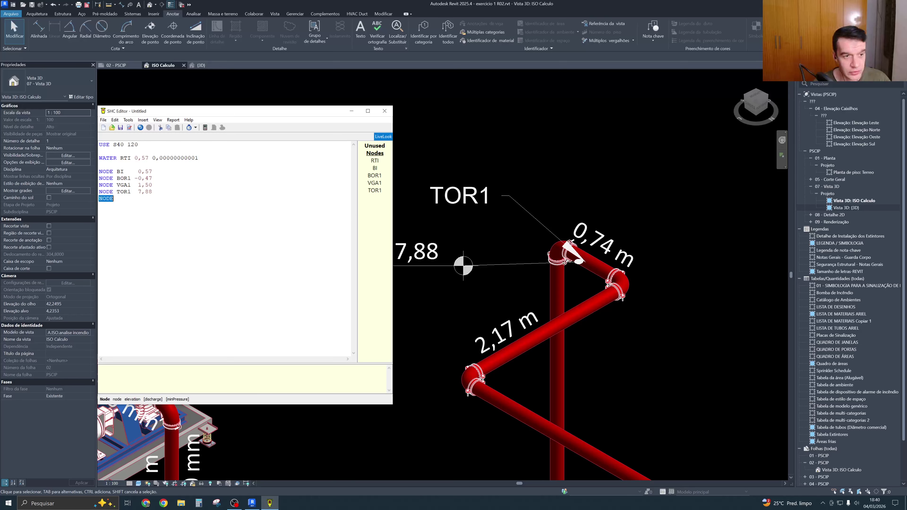
{"action": "left_click", "coordinate": [543, 156]}
{"action": "scroll", "coordinate": [536, 186], "scroll_direction": "down", "scroll_amount": 4}
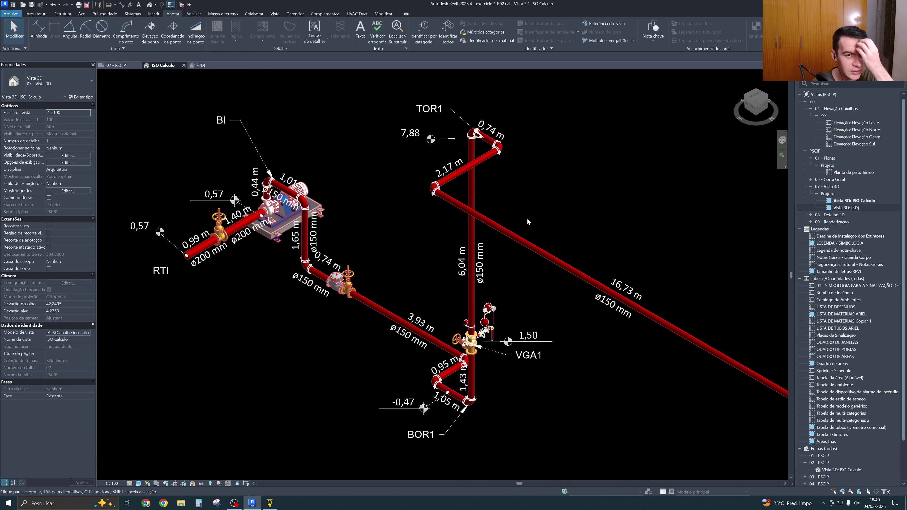
{"action": "mouse_move", "coordinate": [534, 318]}
{"action": "middle_mouse_down"}
{"action": "mouse_move", "coordinate": [501, 303]}
{"action": "mouse_move", "coordinate": [524, 304]}
{"action": "mouse_move", "coordinate": [521, 316]}
{"action": "middle_mouse_up"}
{"action": "left_click", "coordinate": [270, 503]}
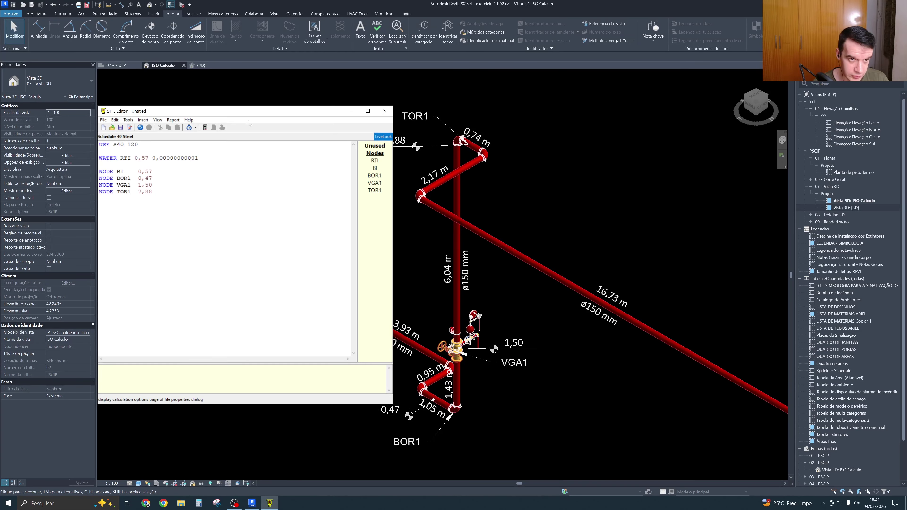
{"action": "left_click_drag", "start_coordinate": [249, 106], "coordinate": [533, 125]}
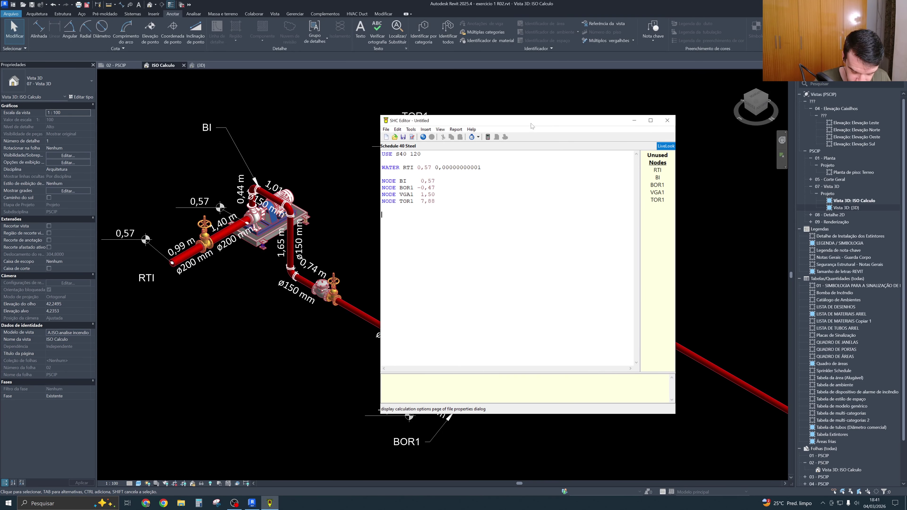
Start the first pipe statement below the node elevations as PIPE RTI-BI, with start node RTI and end node BI
{"action": "type", "text": "PIPE"}
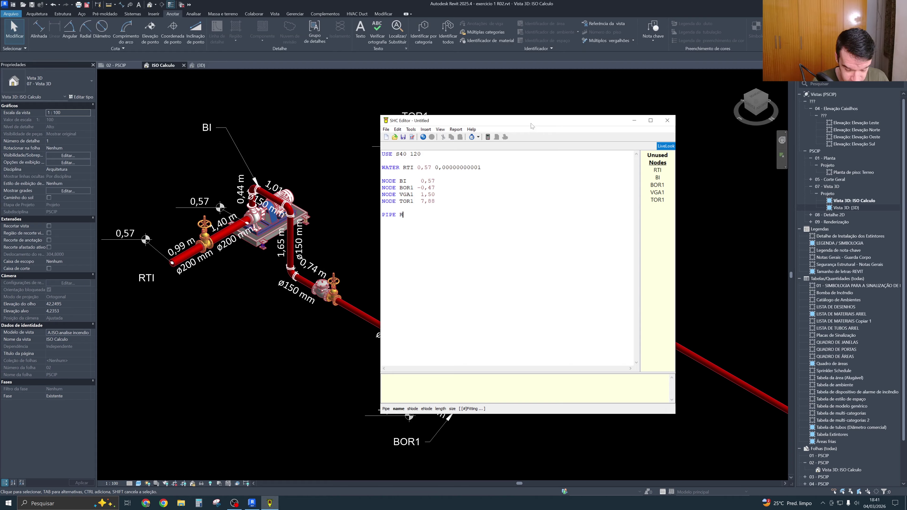
{"action": "type", "text": "RTI-"}
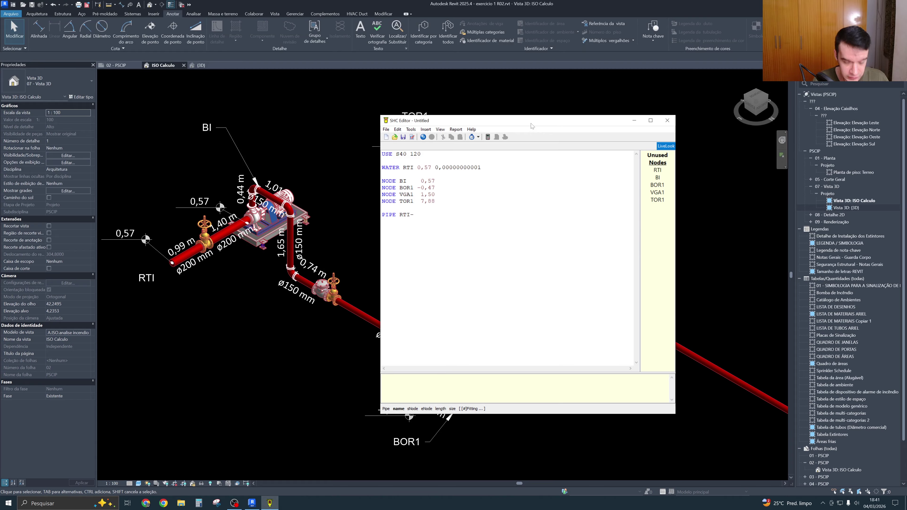
{"action": "type", "text": "BI RTI BI"}
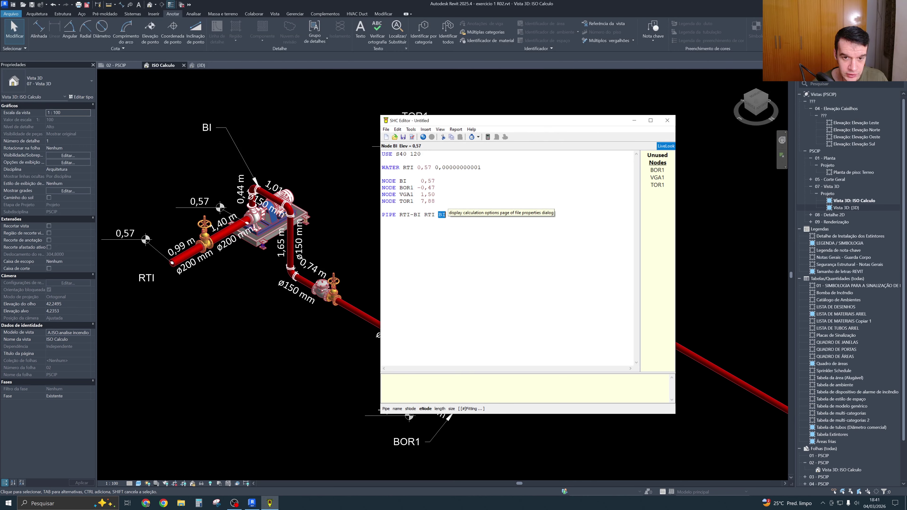
{"action": "key", "text": "BackSpace"}
{"action": "key", "text": "BackSpace"}
{"action": "key", "text": "BackSpace"}
{"action": "key", "text": "BackSpace"}
{"action": "key", "text": "BackSpace"}
{"action": "key", "text": "BackSpace"}
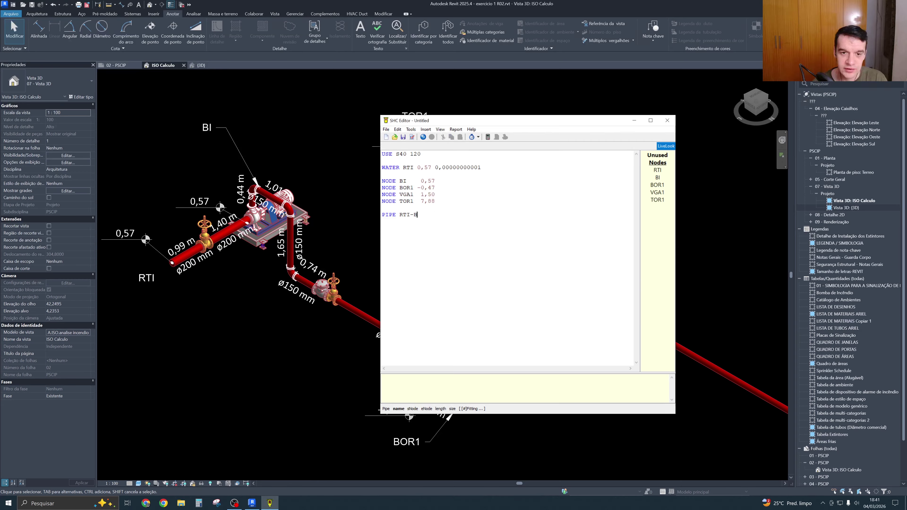
{"action": "type", "text": "I RTI"}
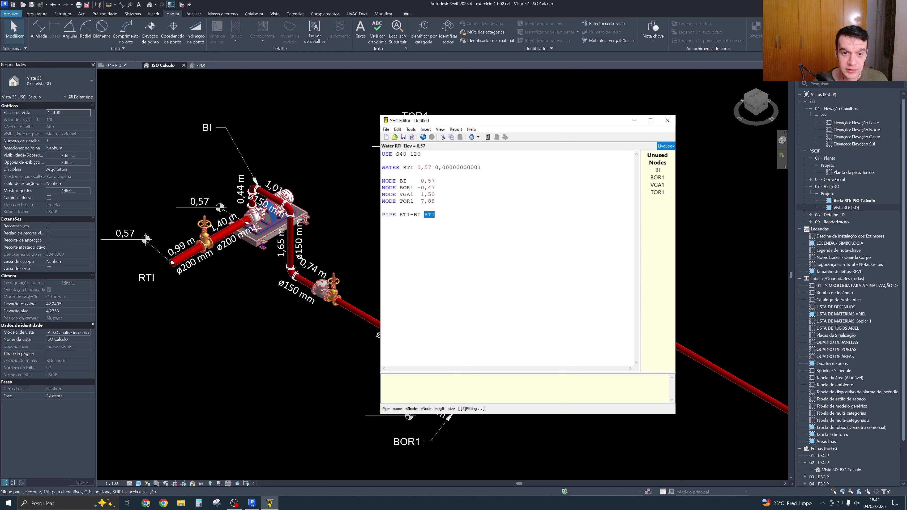
{"action": "key", "text": "BackSpace"}
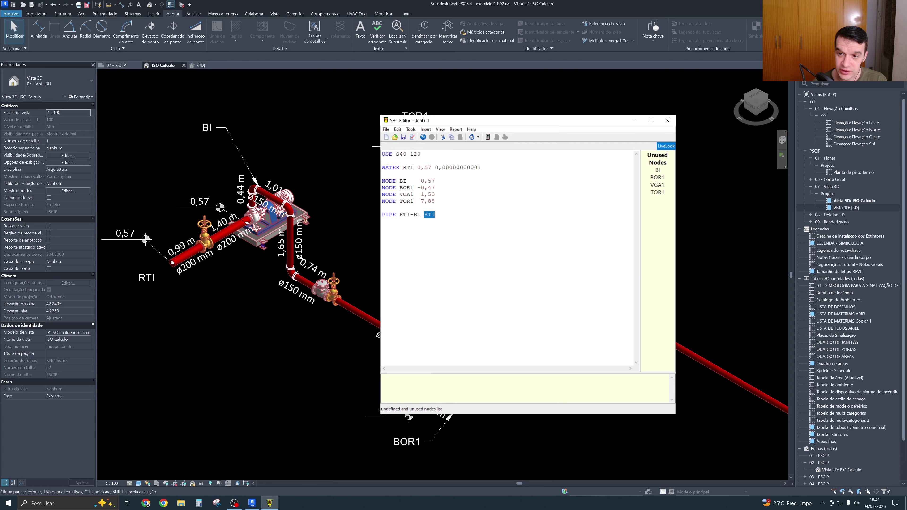
{"action": "key", "text": "BackSpace"}
{"action": "key", "text": "BackSpace"}
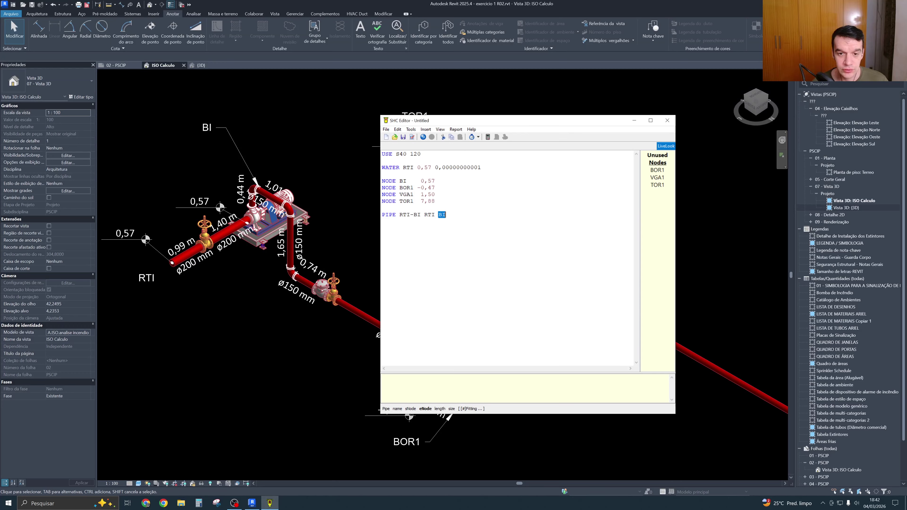
{"action": "key", "text": "Return"}
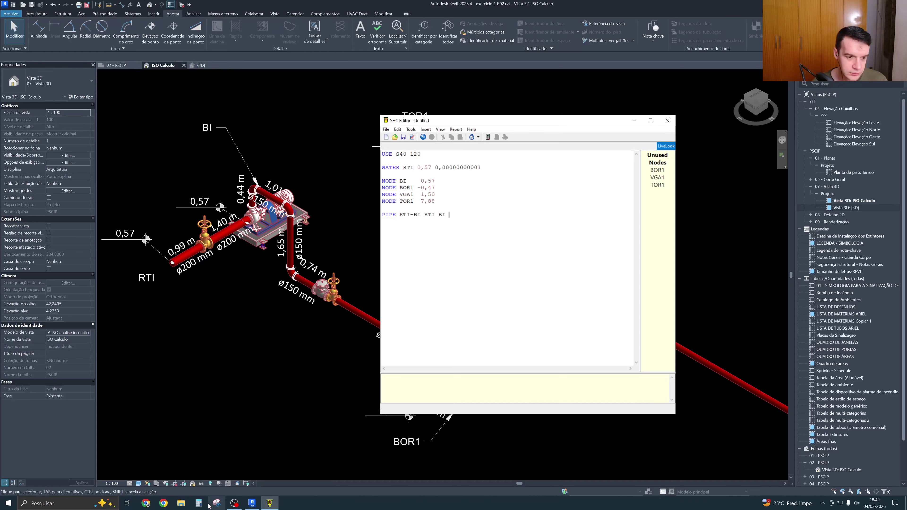
Add 0,99 and 1,4 in Calculator, then enter 2,39 as the RTI-BI pipe's length in SHC Editor
{"action": "left_click", "coordinate": [199, 503]}
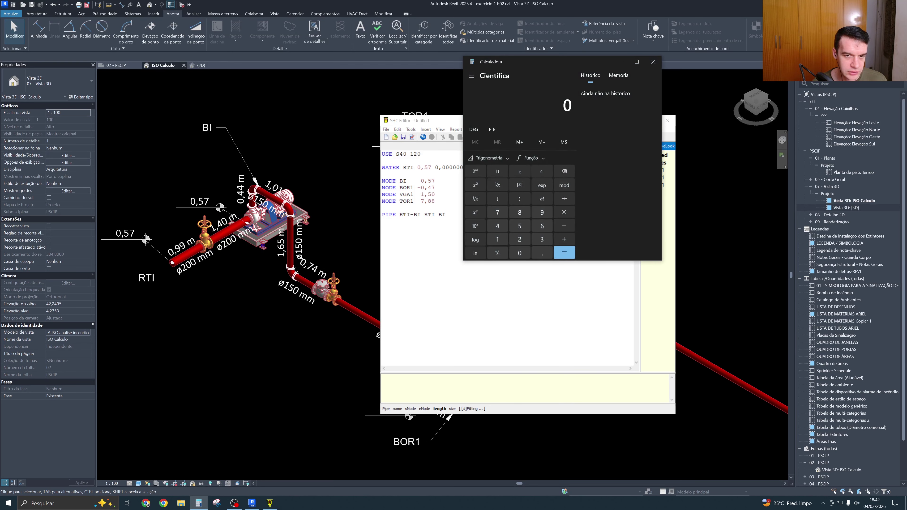
{"action": "type", "text": "0,99 + 1,4"}
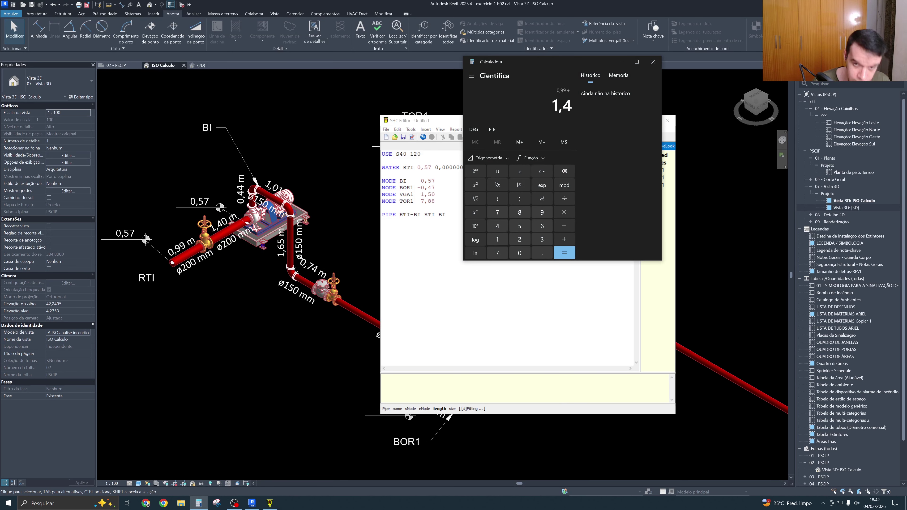
{"action": "key", "text": "Return"}
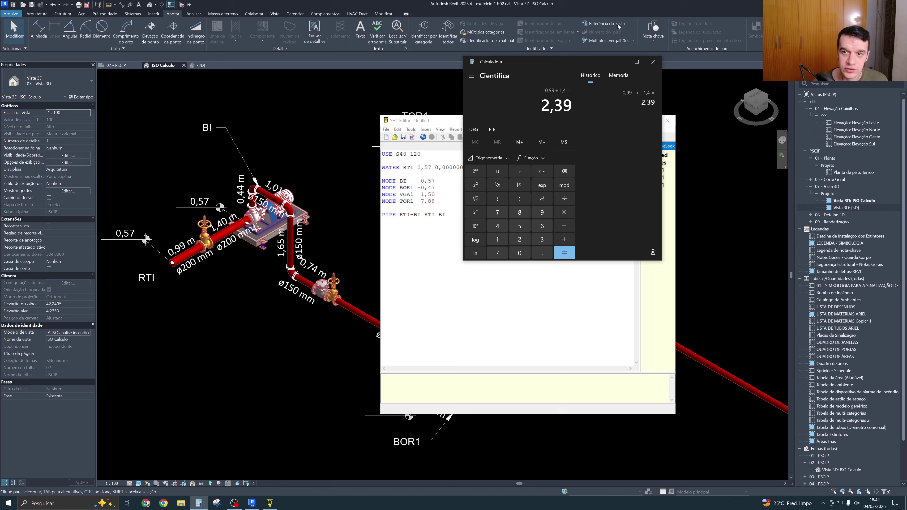
{"action": "left_click", "coordinate": [653, 61]}
{"action": "type", "text": "2,39"}
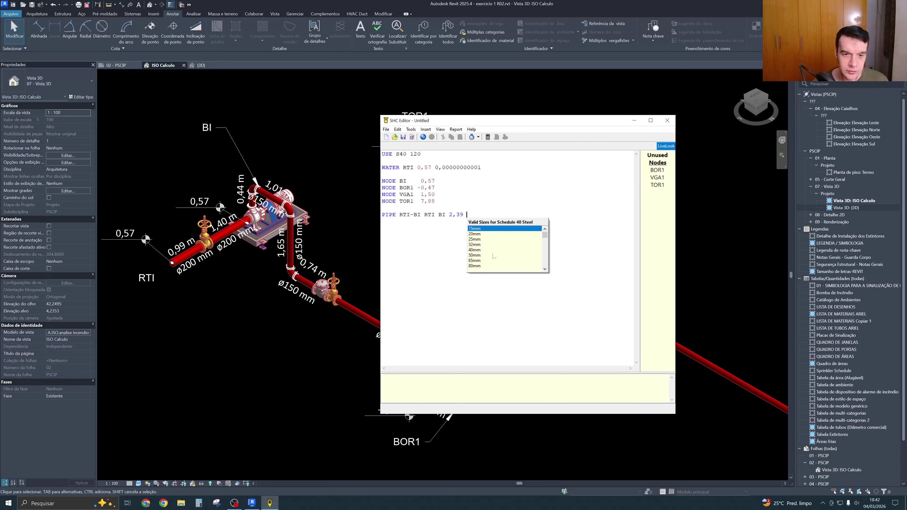
Give the RTI-BI pipe the 200 mm size and the gate valve fitting code G
{"action": "scroll", "coordinate": [483, 251], "scroll_direction": "down", "scroll_amount": 4}
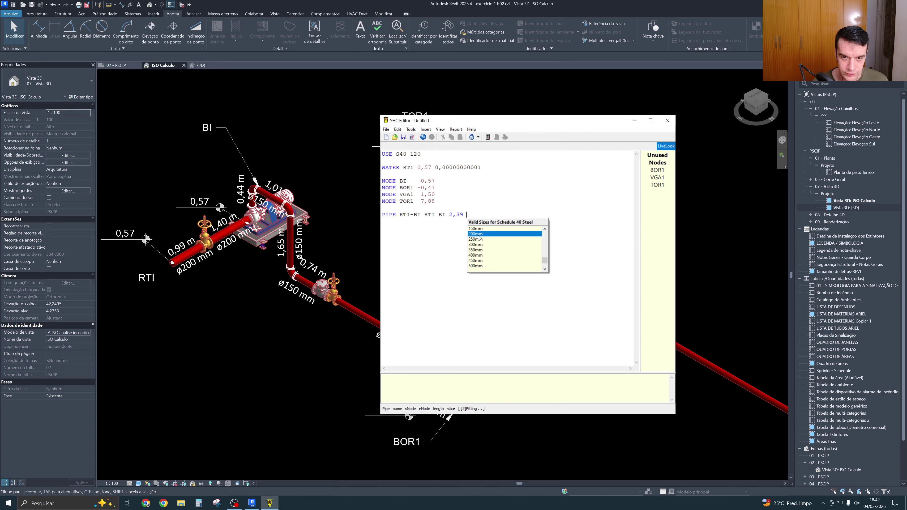
{"action": "left_click", "coordinate": [478, 234]}
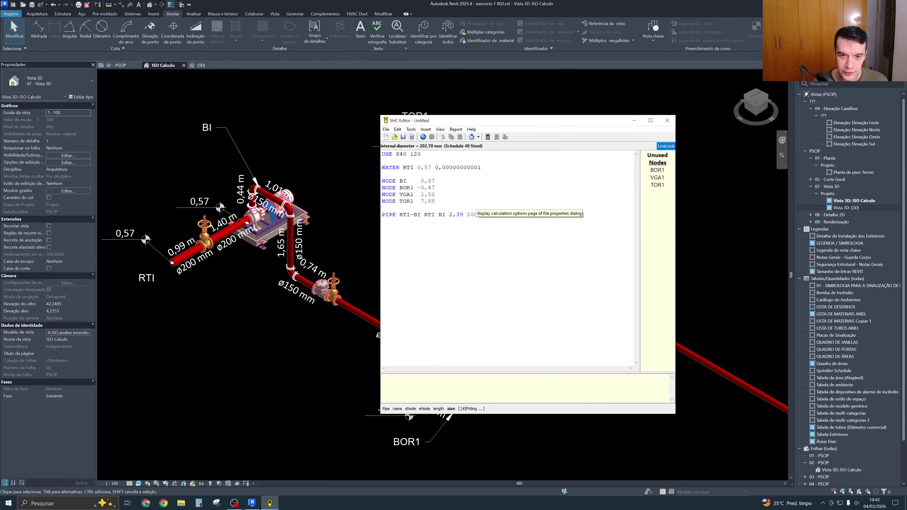
{"action": "left_click", "coordinate": [456, 214]}
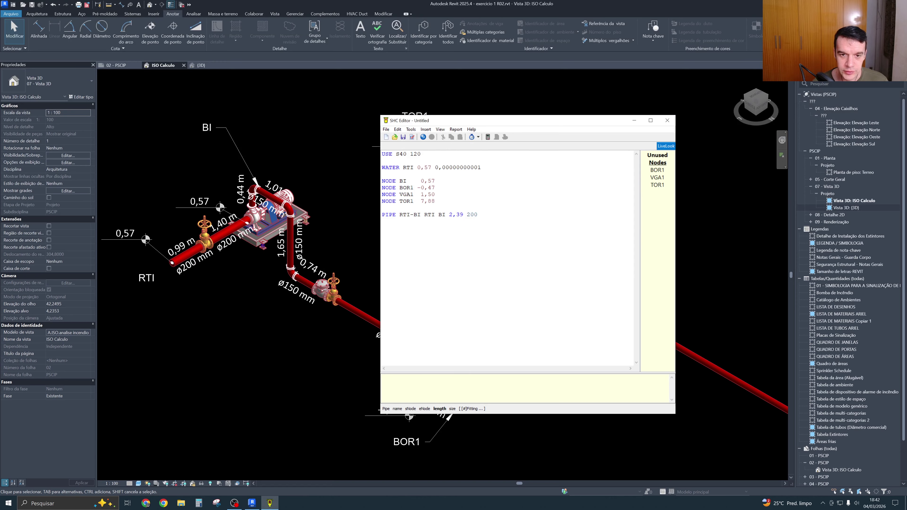
{"action": "left_click", "coordinate": [472, 215]}
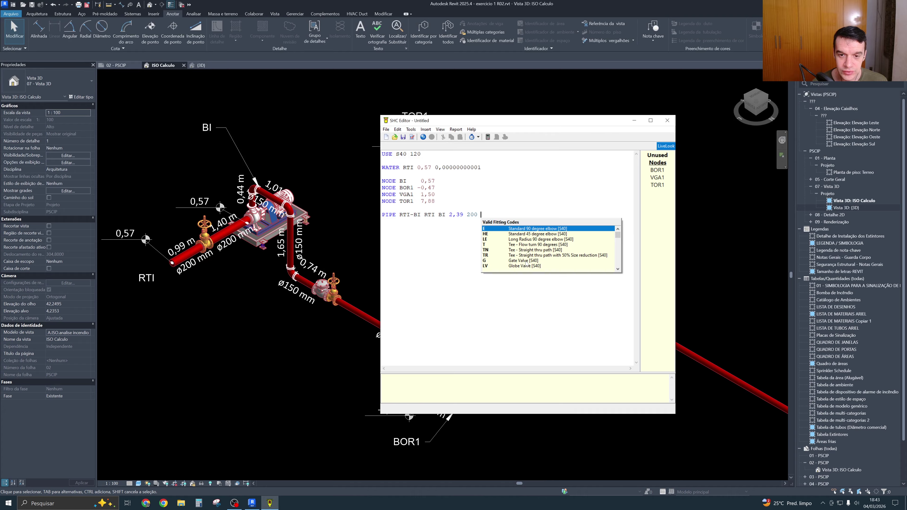
{"action": "type", "text": "G"}
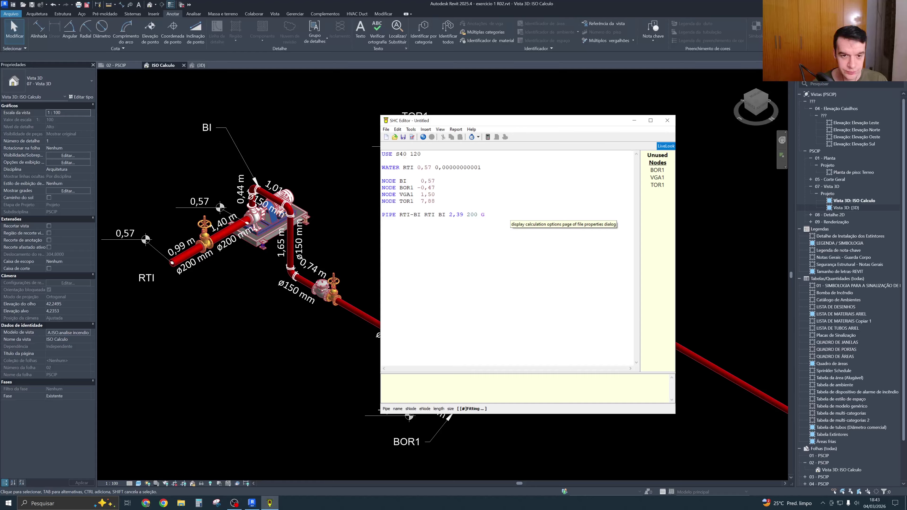
Start a second PIPE statement below RTI-BI and replace RTI with BI in its suggested name
{"action": "key", "text": "Return"}
{"action": "key", "text": "End"}
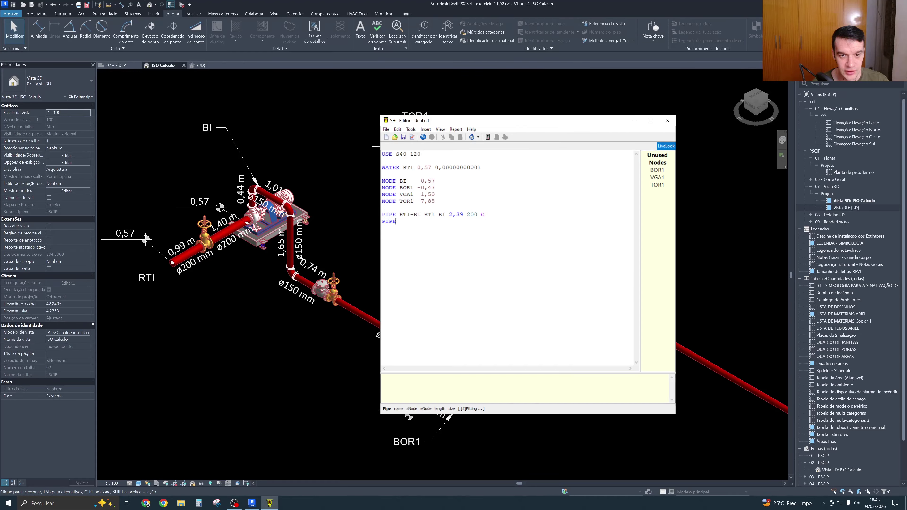
{"action": "key", "text": "End"}
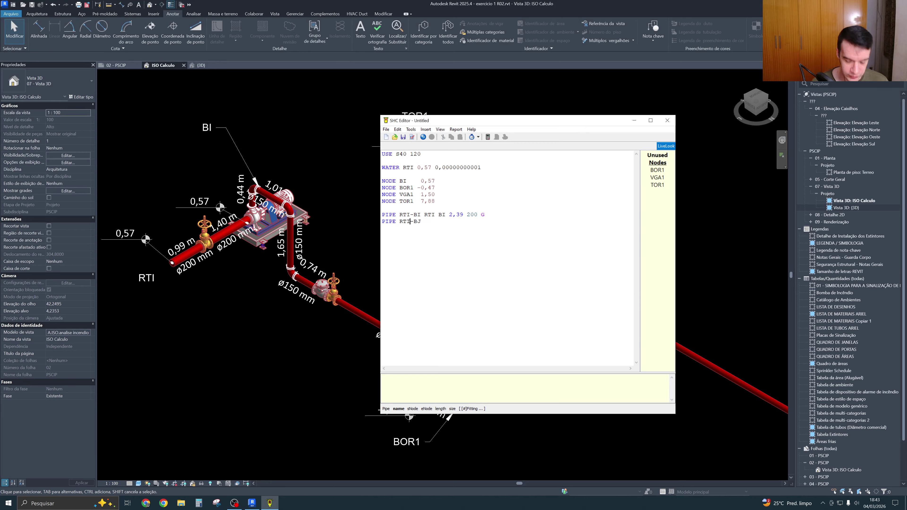
{"action": "key", "text": "Left"}
{"action": "key", "text": "Left"}
{"action": "key", "text": "Left"}
{"action": "key", "text": "BackSpace"}
{"action": "key", "text": "BackSpace"}
{"action": "key", "text": "BackSpace"}
{"action": "type", "text": "BI"}
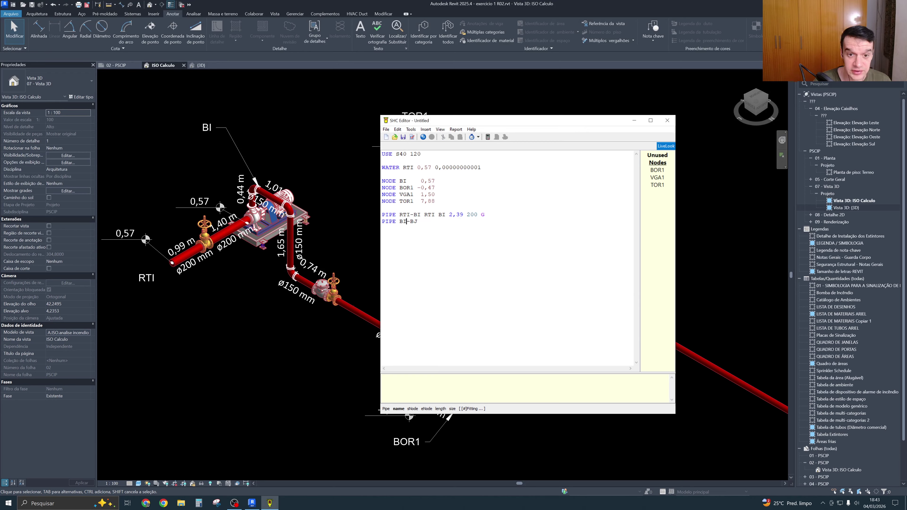
Complete the second pipe's name as BI-BOR1 and set its start node to BI and end node to BOR1
{"action": "key", "text": "End"}
{"action": "key", "text": "BackSpace"}
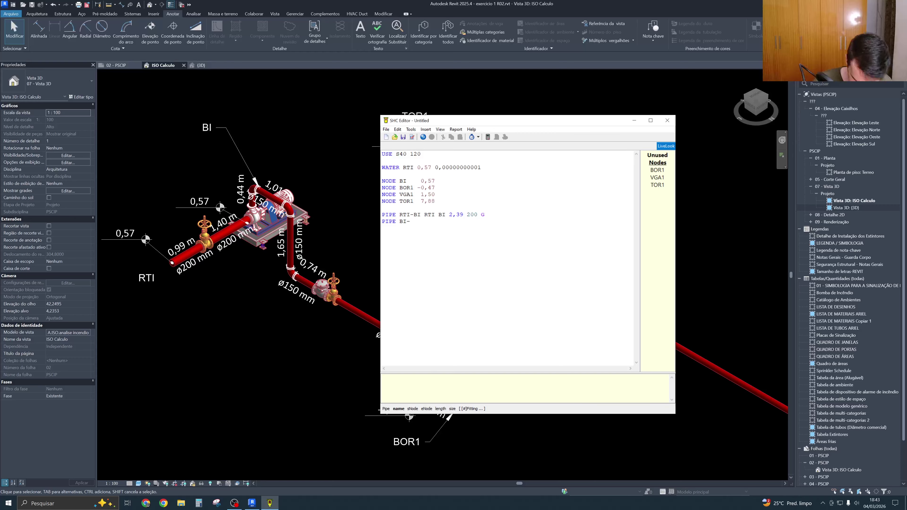
{"action": "type", "text": "O"}
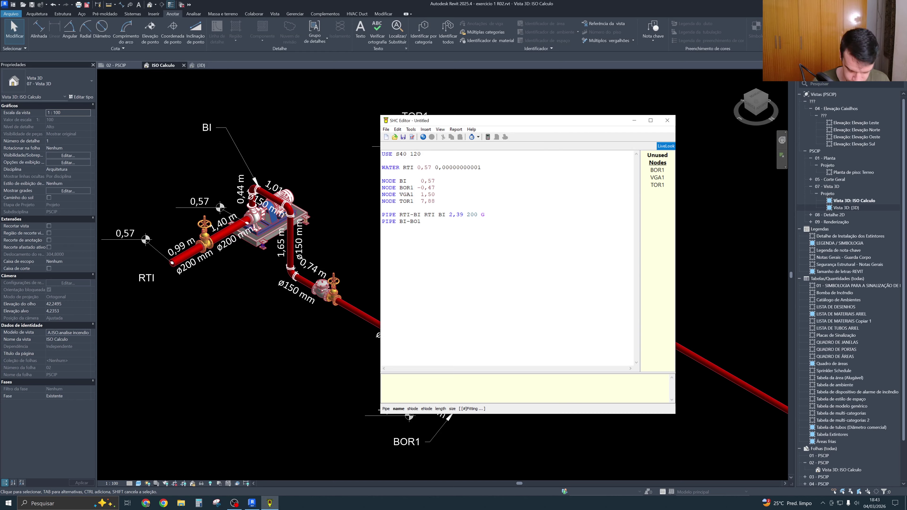
{"action": "type", "text": "2"}
{"action": "key", "text": "BackSpace"}
{"action": "type", "text": "R1"}
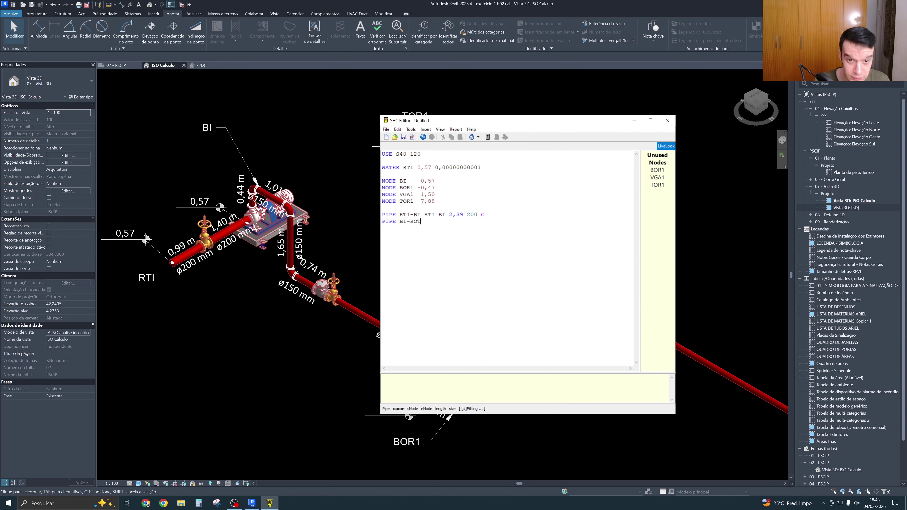
{"action": "type", "text": " BI"}
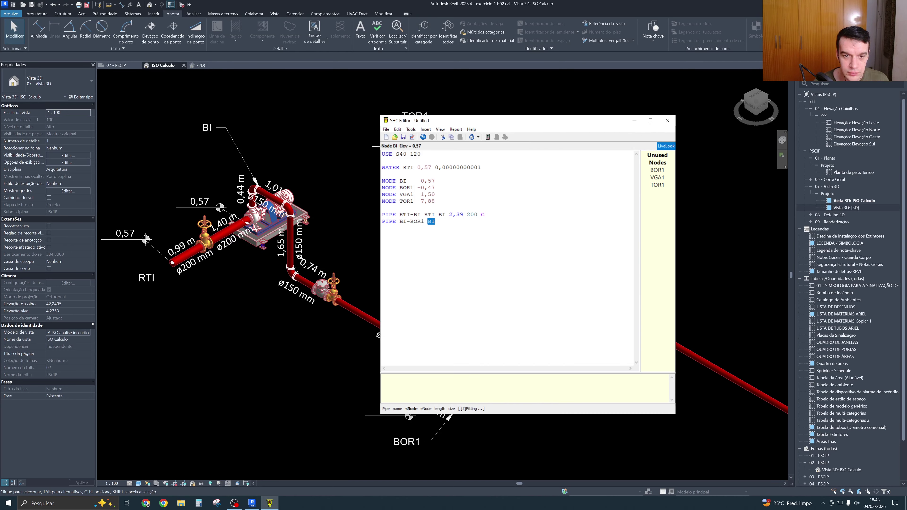
{"action": "type", "text": " BOR1"}
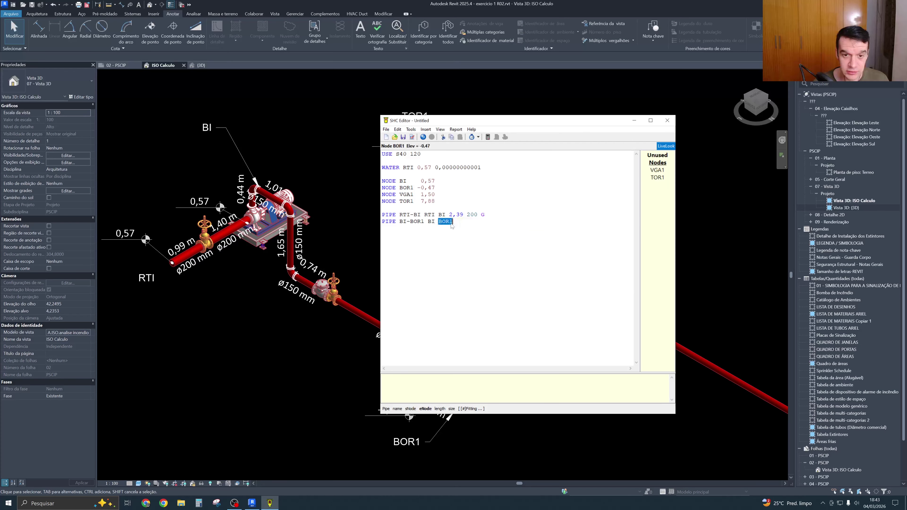
Align the columns of the RTI-BI and BI-BOR1 pipe statements with extra spaces
{"action": "left_click", "coordinate": [424, 214]}
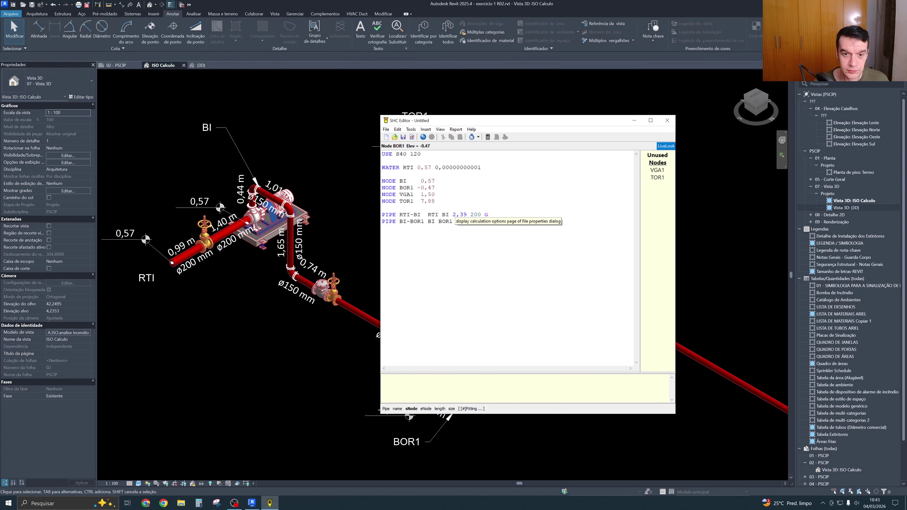
{"action": "left_click", "coordinate": [439, 221]}
{"action": "left_click", "coordinate": [453, 214]}
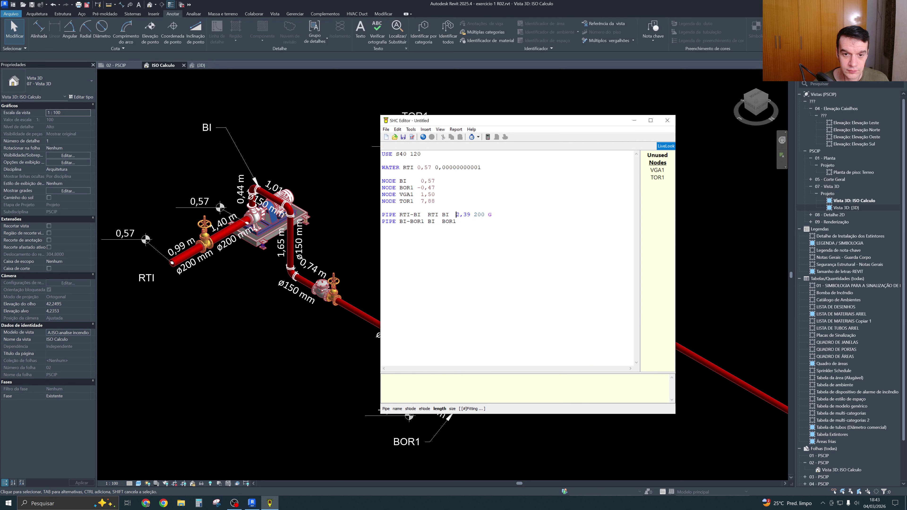
{"action": "left_click", "coordinate": [457, 221]}
Switch to Calculator and sum the BI to BOR1 segment lengths: 0,44 + 1,01 + 1,65 + 0,74 + 3,93 + 0,95 + 1,05
{"action": "left_click_drag", "start_coordinate": [534, 127], "coordinate": [630, 133]}
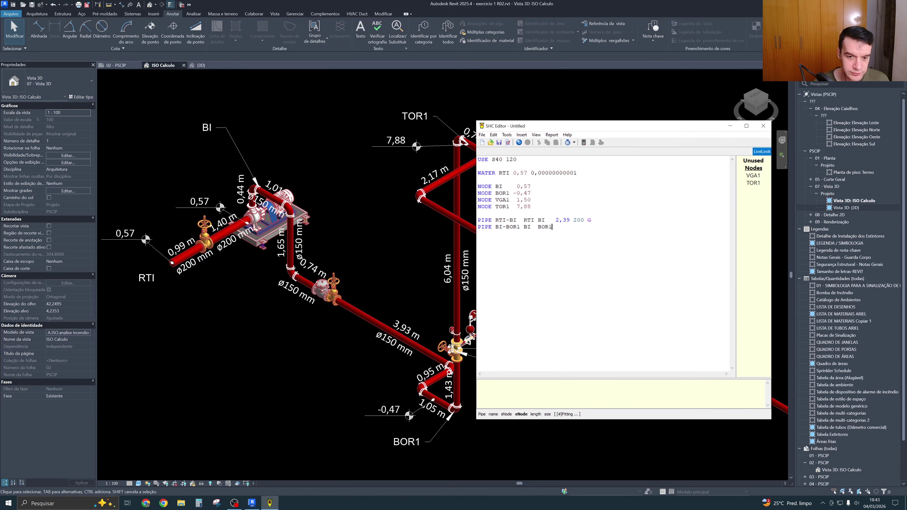
{"action": "left_click", "coordinate": [198, 502]}
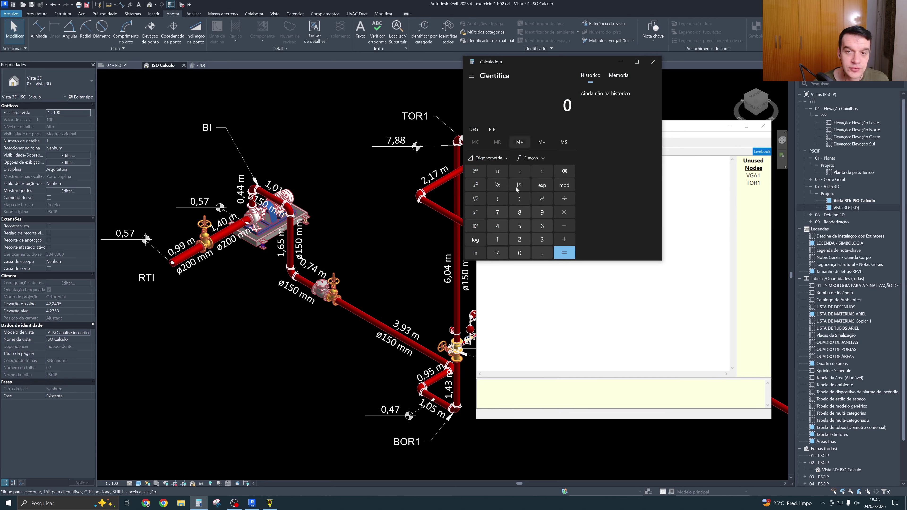
{"action": "type", "text": "44"}
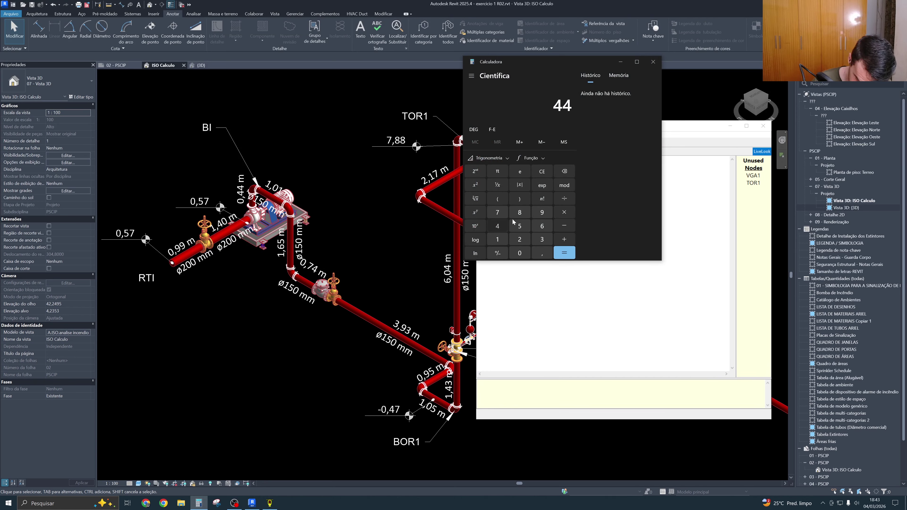
{"action": "key", "text": "Escape"}
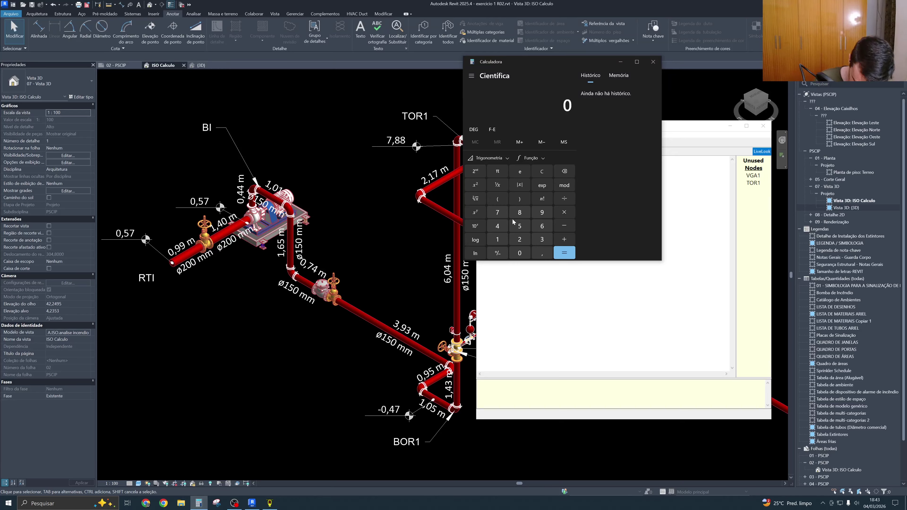
{"action": "type", "text": "0,44 + "}
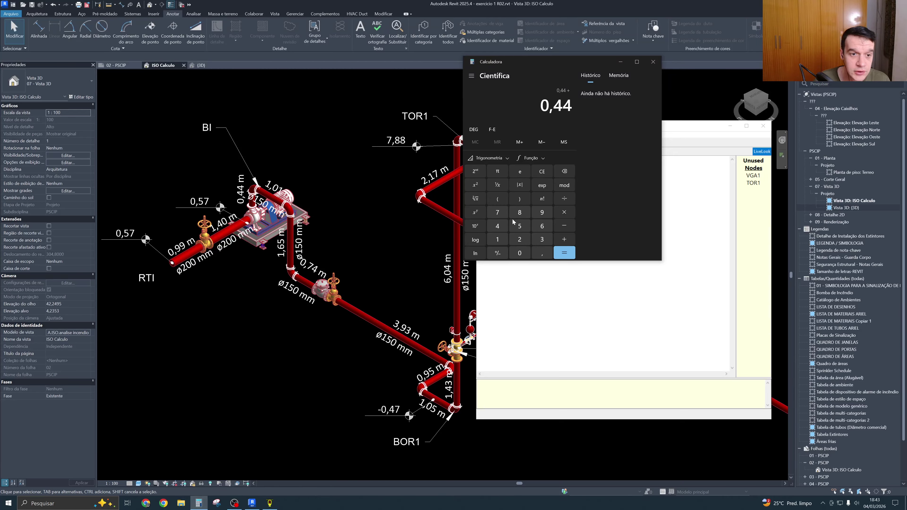
{"action": "type", "text": "1,01 "}
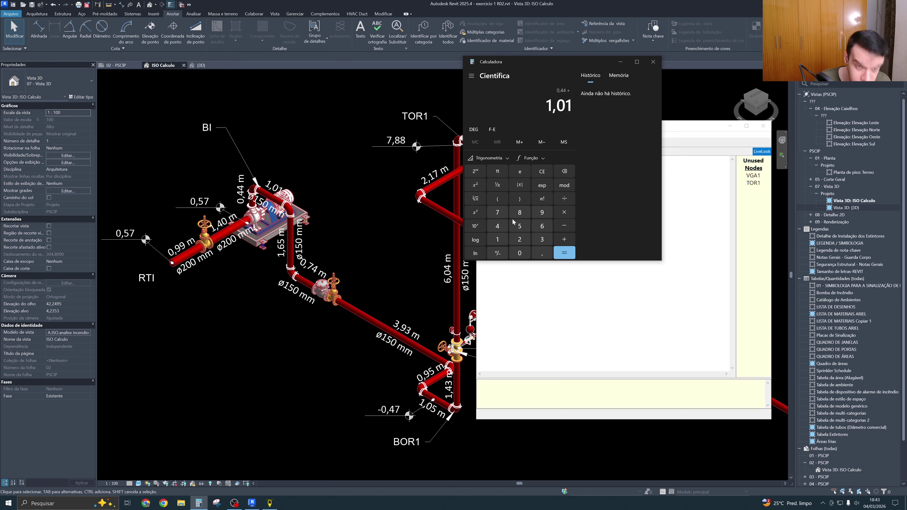
{"action": "type", "text": "+ 1,6"}
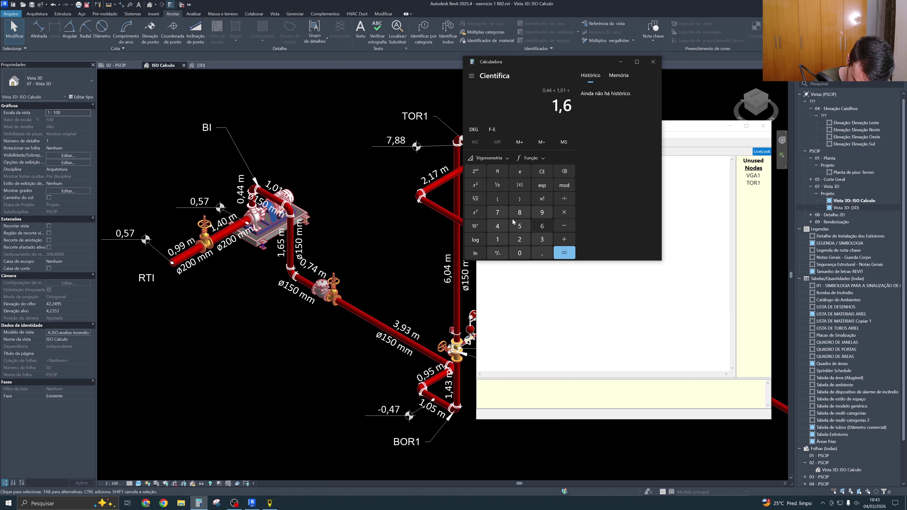
{"action": "type", "text": "5 "}
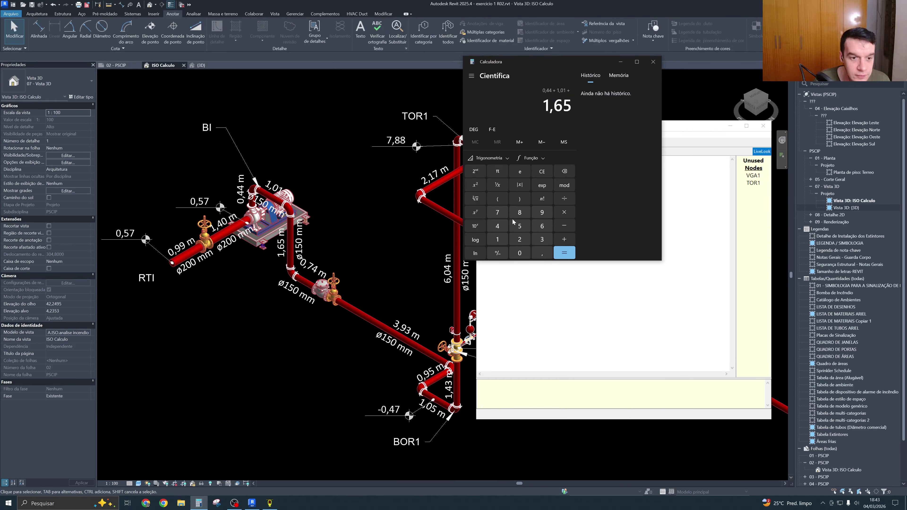
{"action": "type", "text": "+ 0,"}
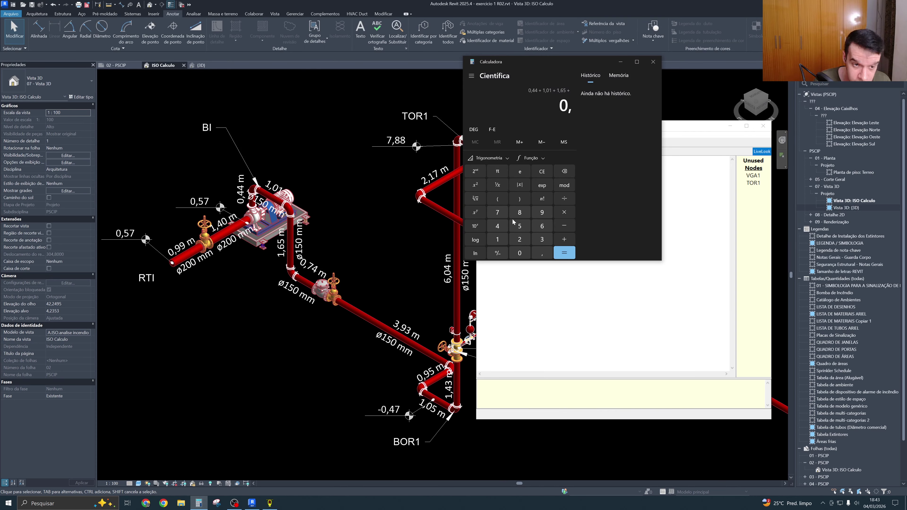
{"action": "type", "text": "74 "}
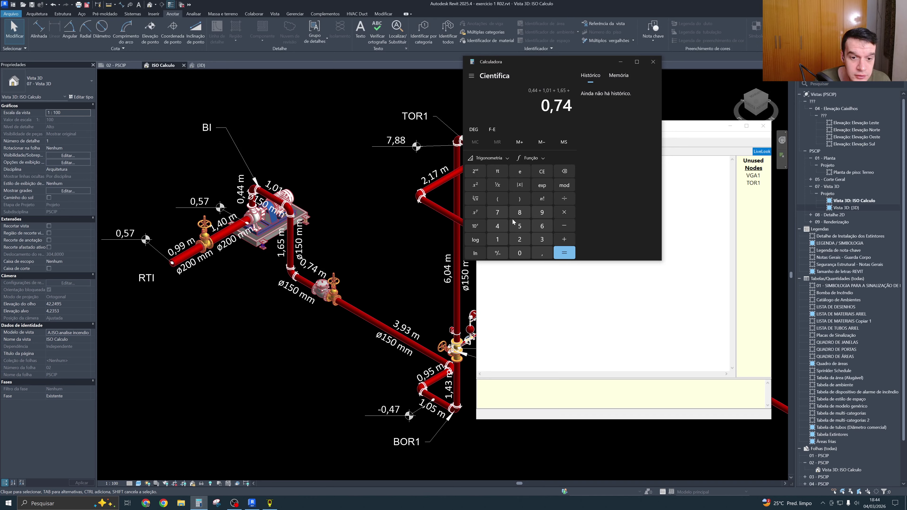
{"action": "type", "text": "+ "}
{"action": "type", "text": "3,93"}
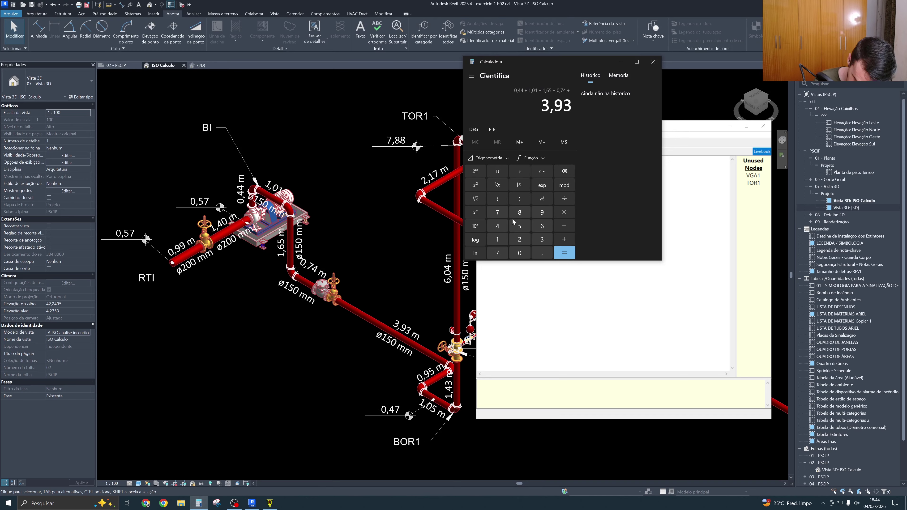
{"action": "type", "text": " + 0,95 "}
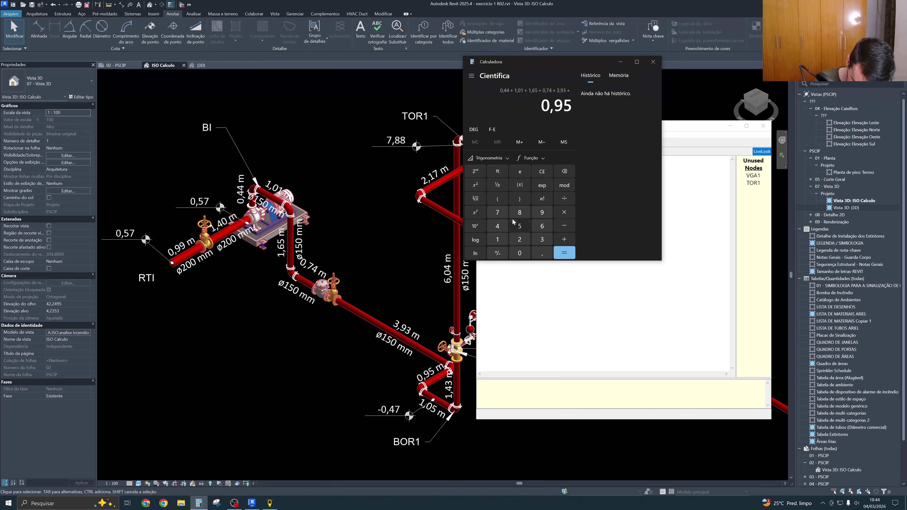
{"action": "type", "text": "+ 1,"}
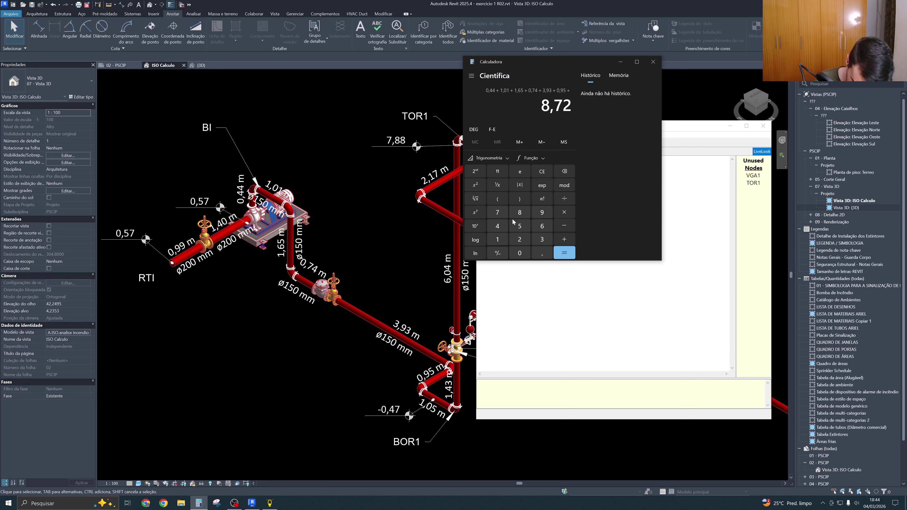
{"action": "type", "text": "05"}
{"action": "key", "text": "Return"}
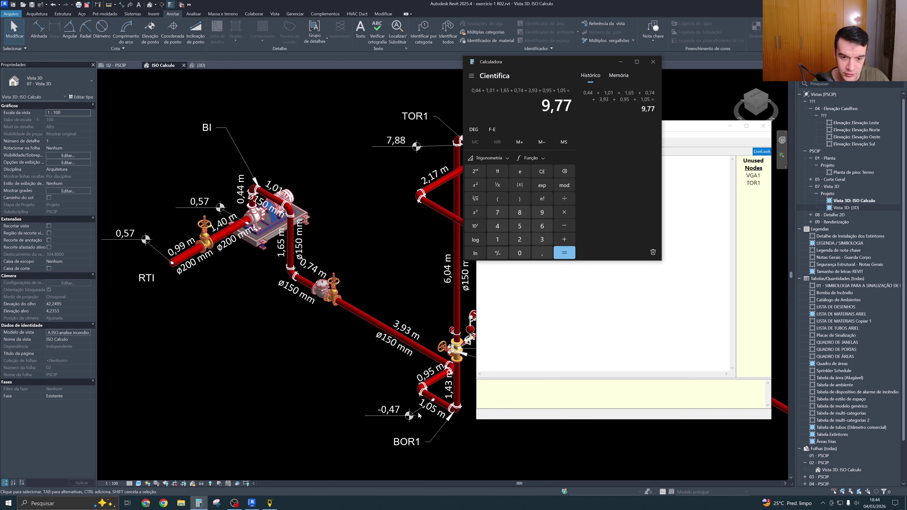
{"action": "left_click", "coordinate": [654, 62]}
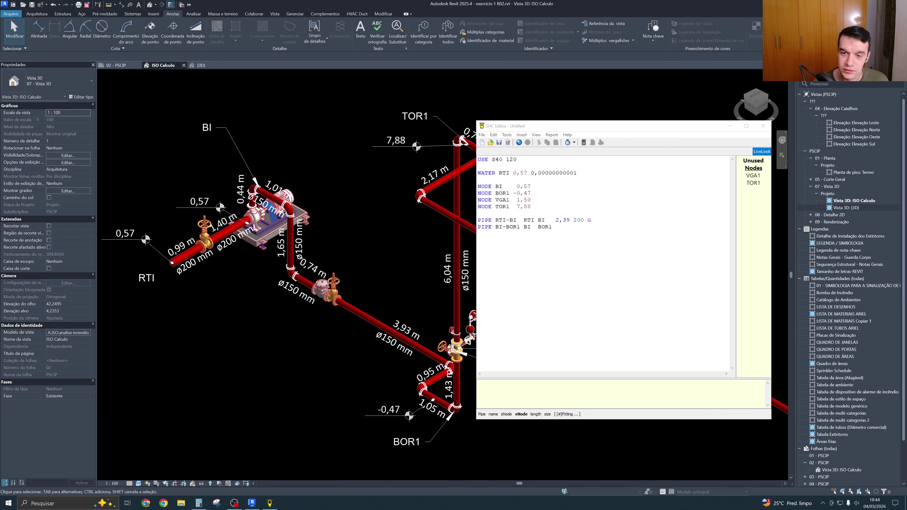
Set the BI-BOR1 pipe's length to 9,77 and size to 150, and add the standard 90 degree elbow code E
{"action": "type", "text": "9,77"}
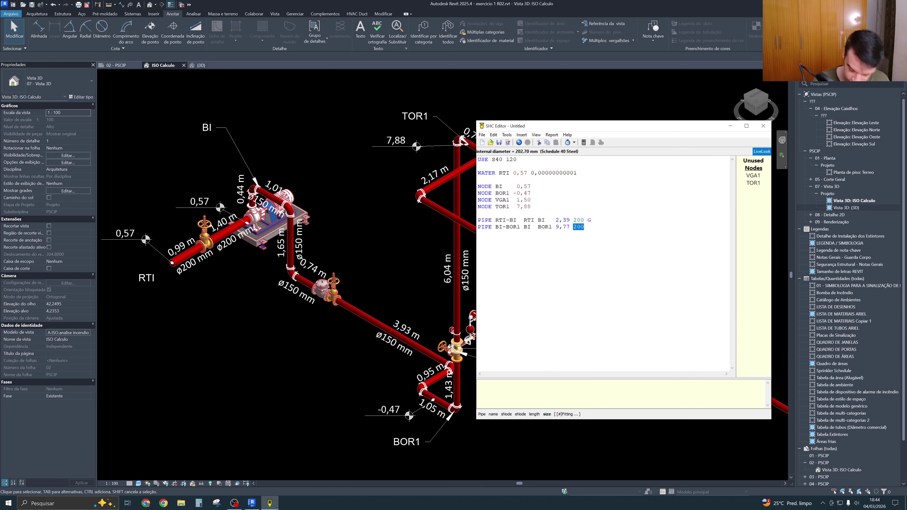
{"action": "type", "text": " 150"}
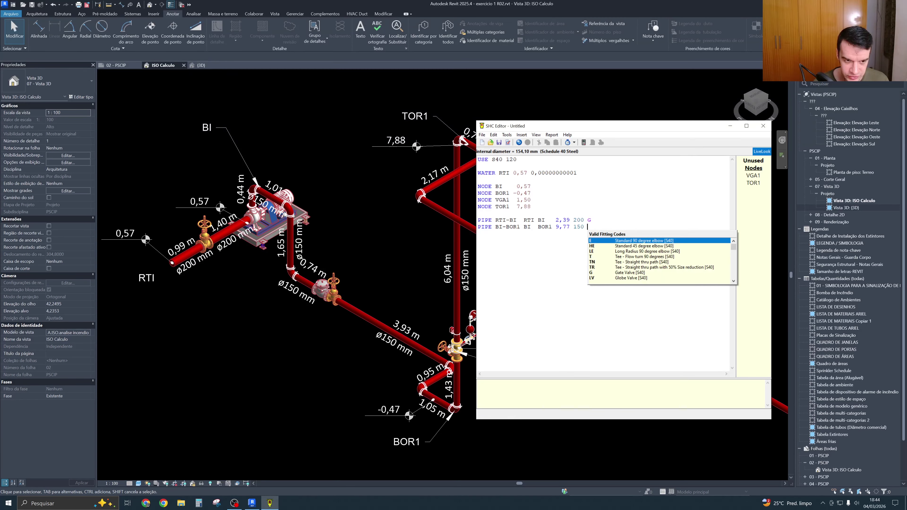
{"action": "scroll", "coordinate": [263, 201], "scroll_direction": "up", "scroll_amount": 1}
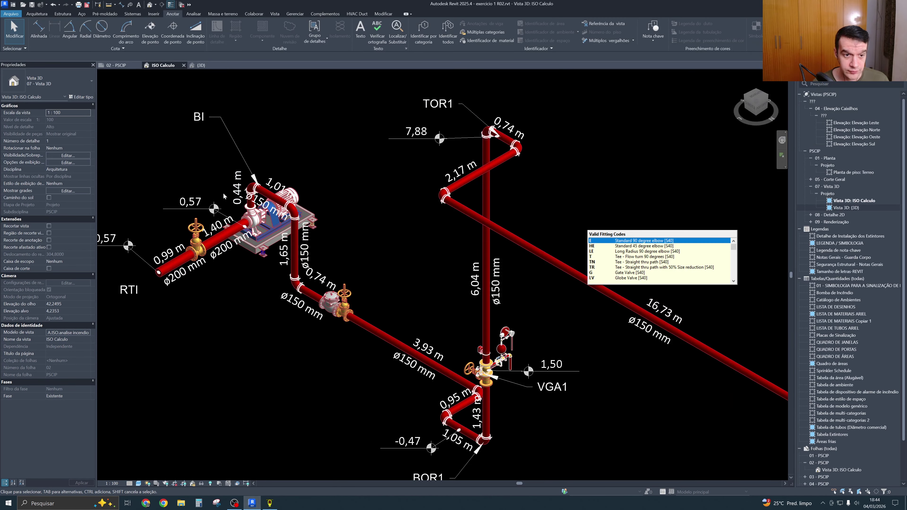
{"action": "middle_click_drag", "start_coordinate": [247, 189], "coordinate": [206, 183]}
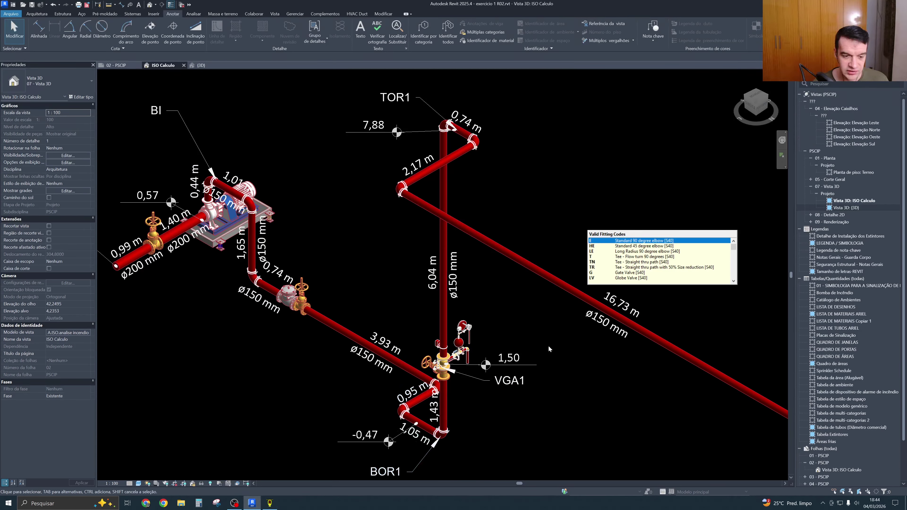
{"action": "left_click", "coordinate": [271, 504]}
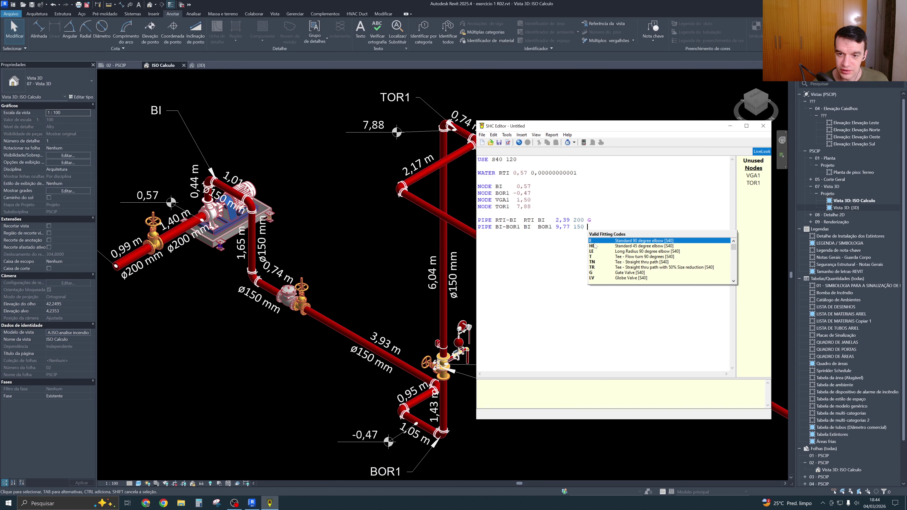
{"action": "left_click", "coordinate": [613, 243]}
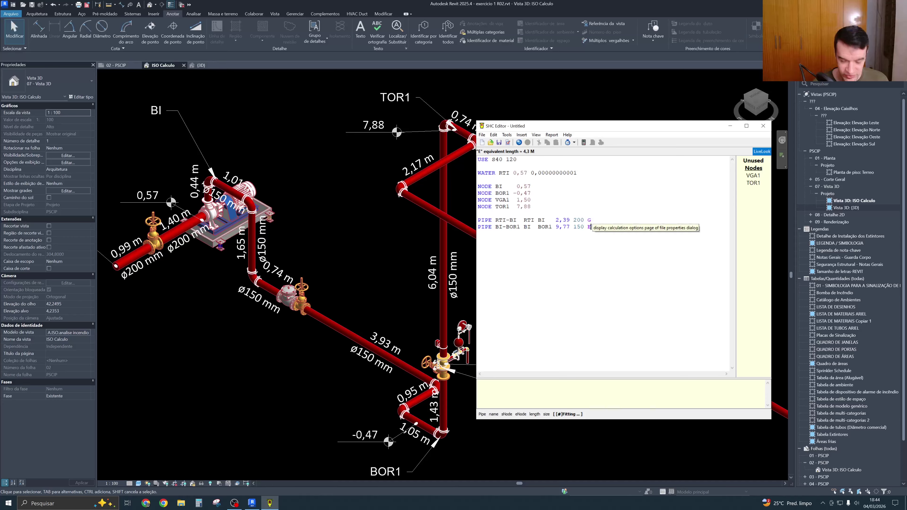
Set the elbow quantity on the BI-BOR1 pipe to six, using a single 6E code rather than repeated E entries
{"action": "type", "text": "E E E"}
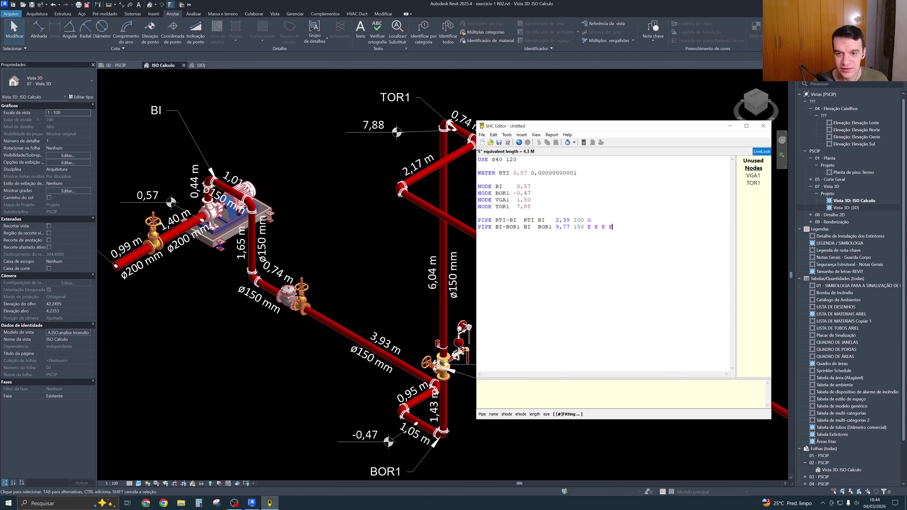
{"action": "key", "text": "BackSpace"}
{"action": "key", "text": "BackSpace"}
{"action": "key", "text": "BackSpace"}
{"action": "key", "text": "BackSpace"}
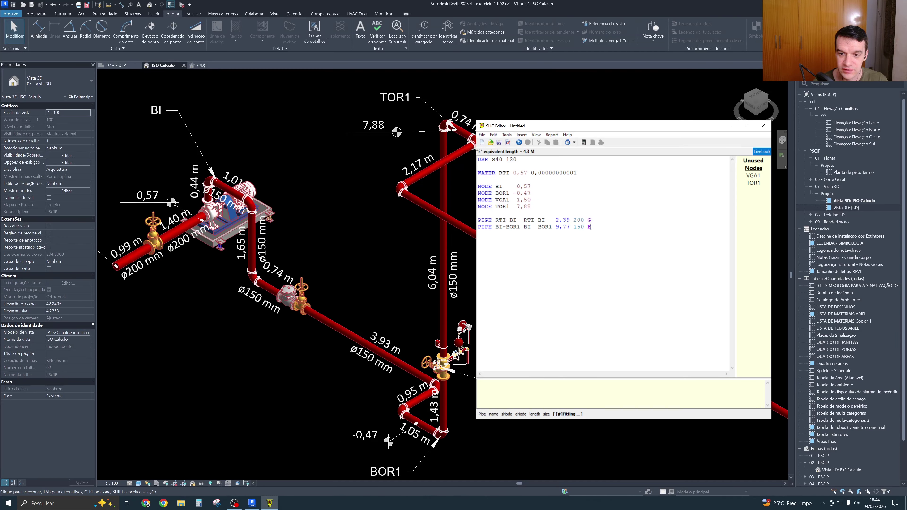
{"action": "key", "text": "Left"}
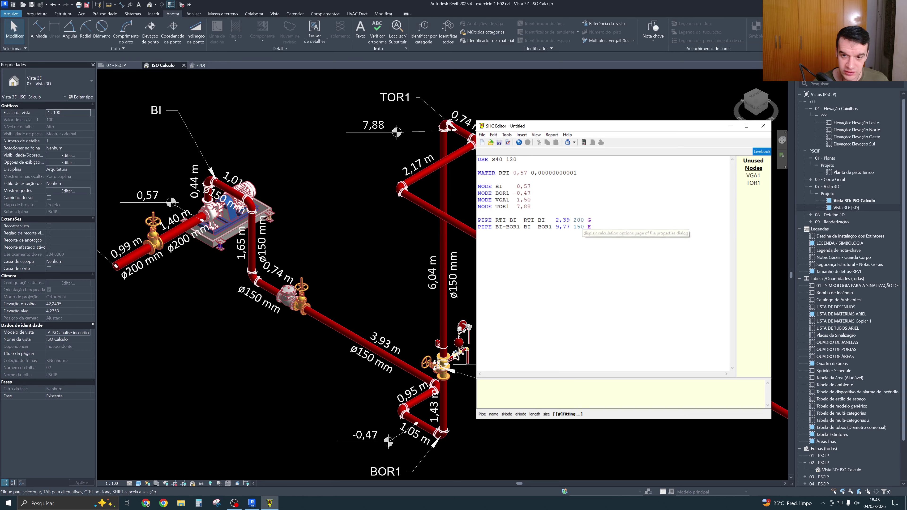
{"action": "type", "text": "6"}
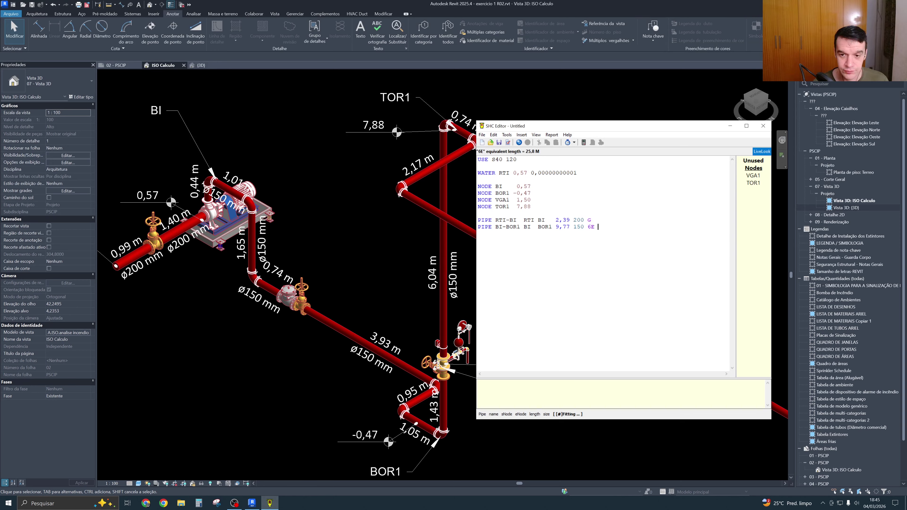
Add the swing check valve code C and the gate valve code G to the BI-BOR1 pipe's fittings
{"action": "key", "text": "ctrl+space"}
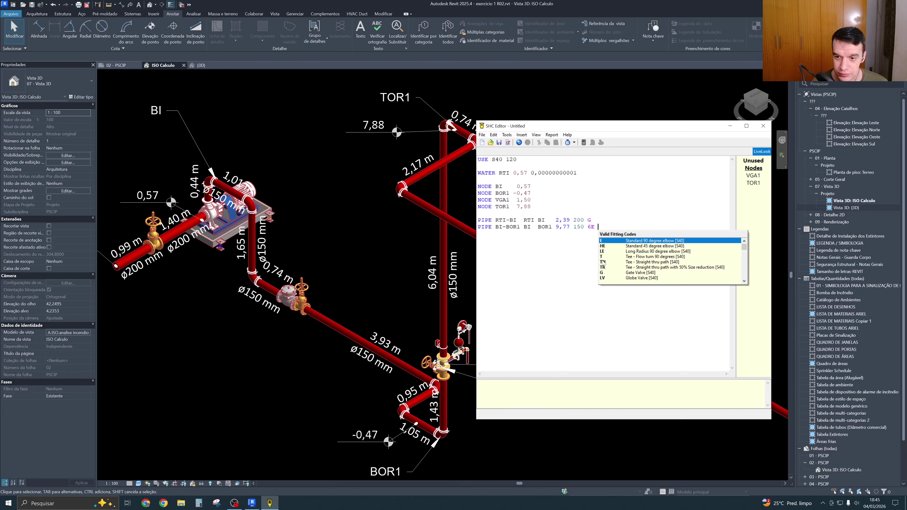
{"action": "left_click", "coordinate": [745, 282]}
{"action": "left_click", "coordinate": [745, 282]}
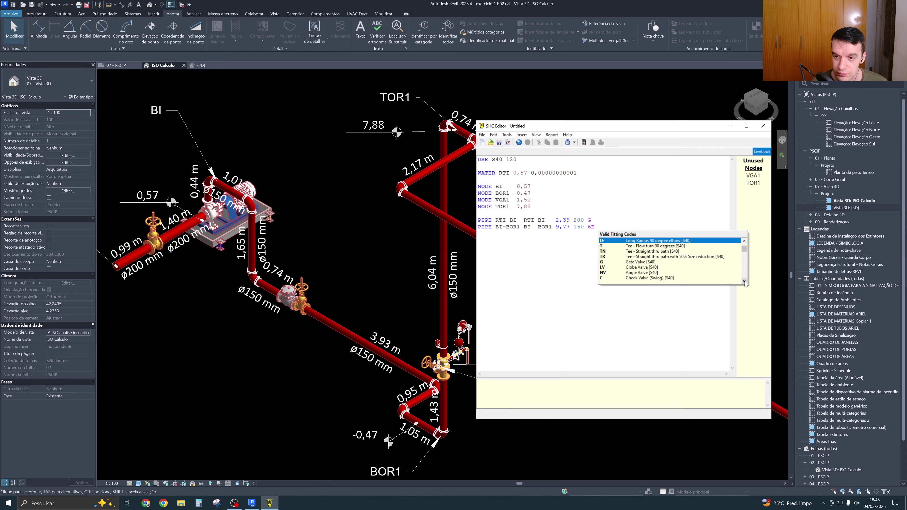
{"action": "left_click", "coordinate": [745, 282]}
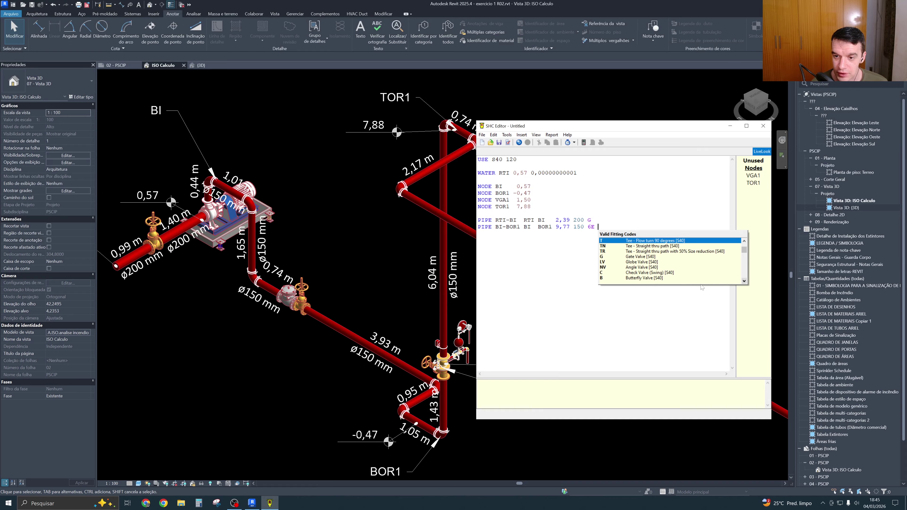
{"action": "double_click", "coordinate": [651, 273]}
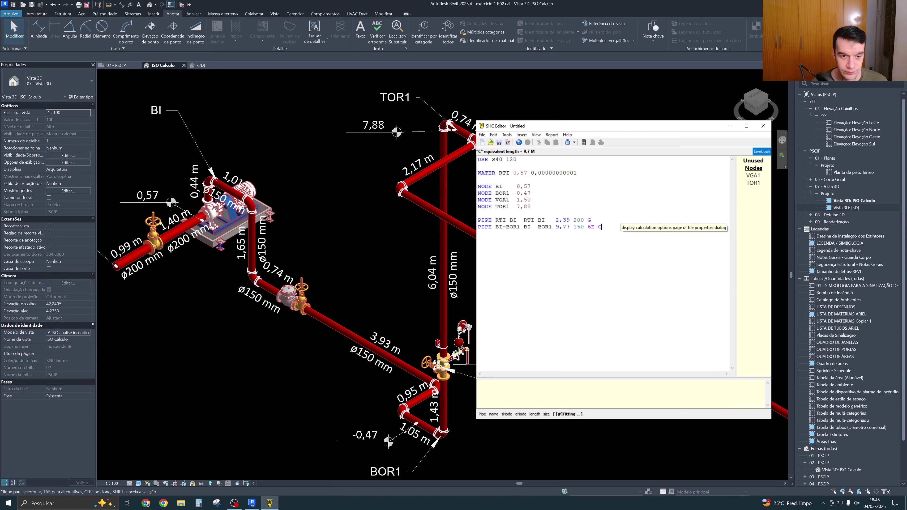
{"action": "left_click", "coordinate": [355, 274]}
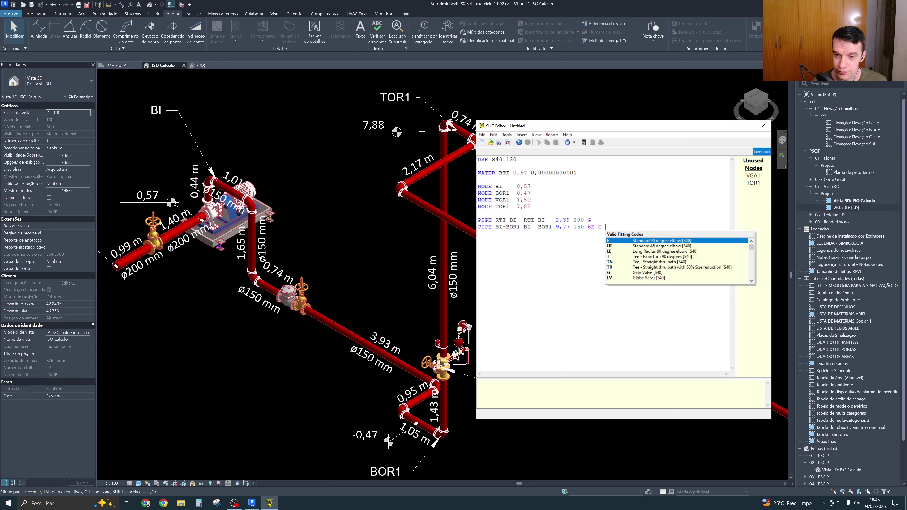
{"action": "type", "text": "G"}
{"action": "key", "text": "Return"}
Start a third PIPE statement below BI-BOR1 and name it BOR-VGA, dropping both 1s from BOR1-VGA1
{"action": "key", "text": "Return"}
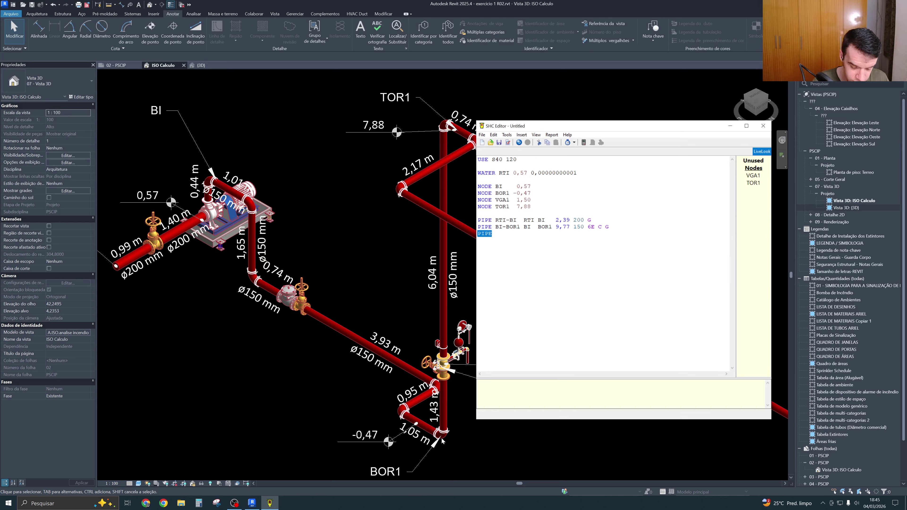
{"action": "key", "text": "space"}
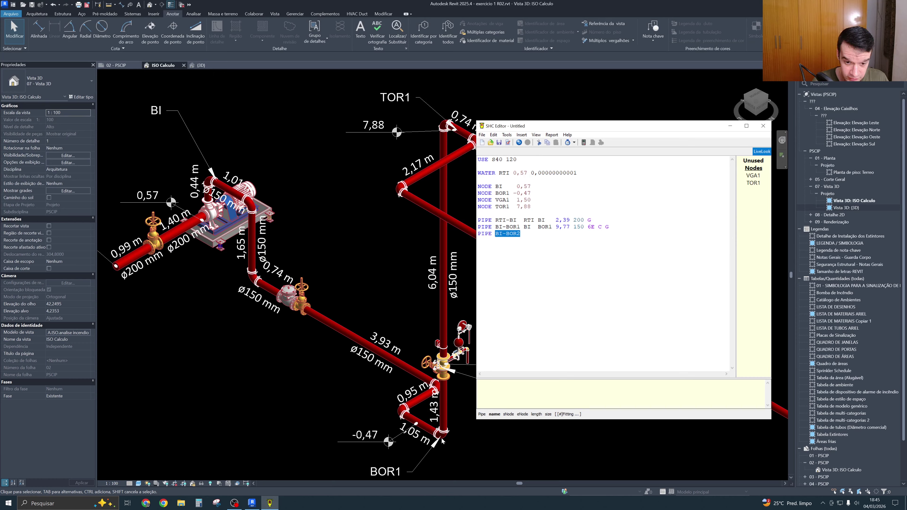
{"action": "type", "text": "BOR1"}
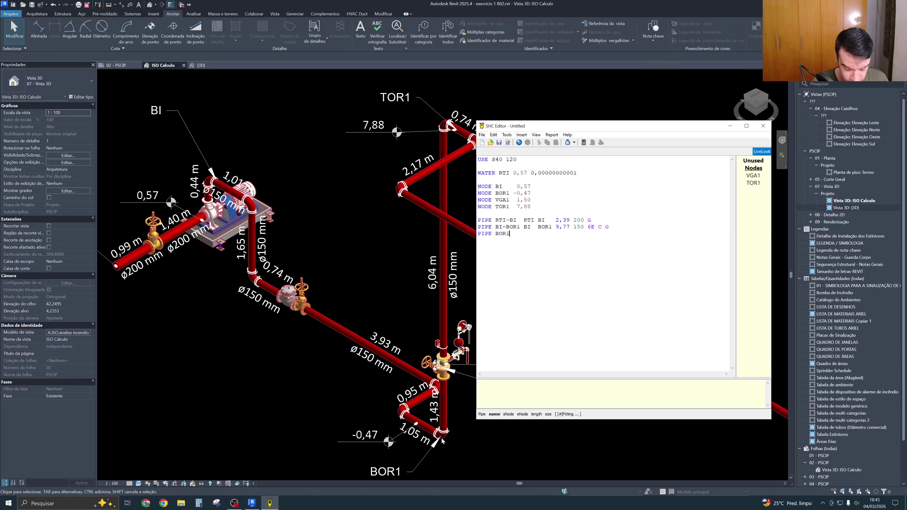
{"action": "type", "text": "-VGA1"}
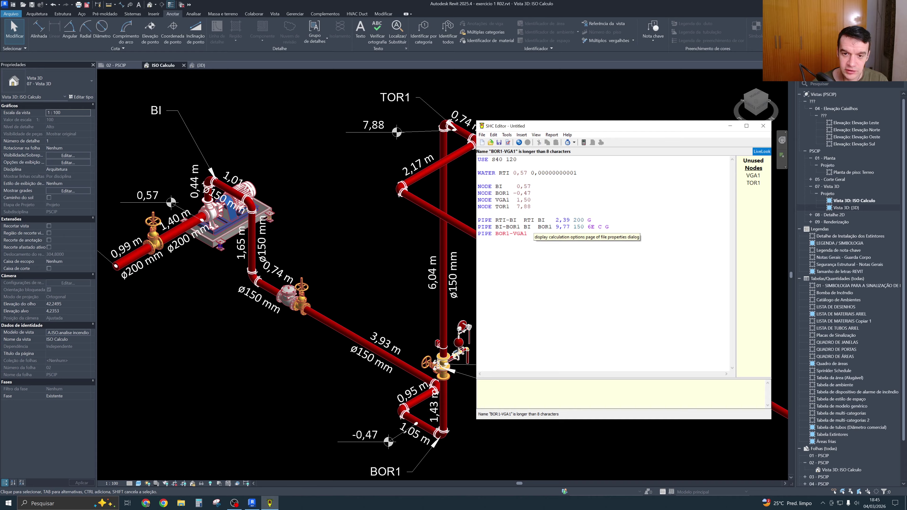
{"action": "key", "text": "BackSpace"}
{"action": "left_click", "coordinate": [510, 233]}
{"action": "key", "text": "BackSpace"}
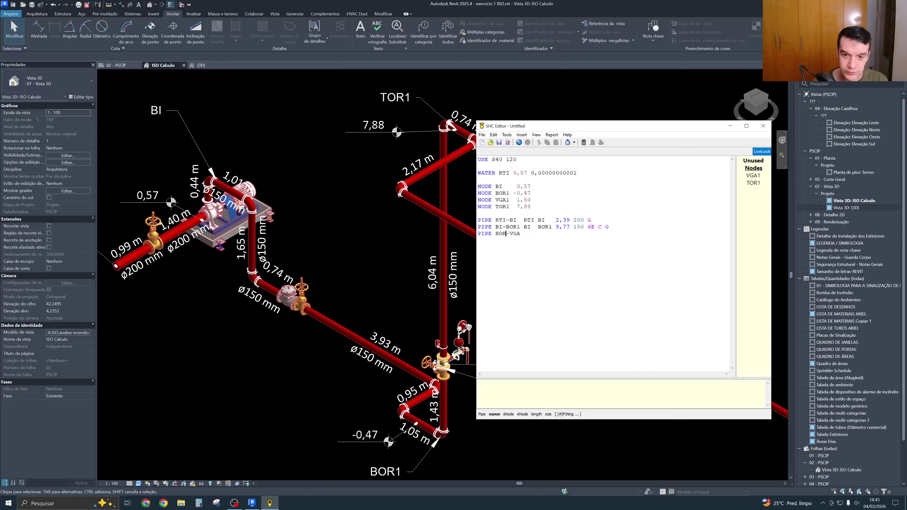
Set the BOR-VGA pipe's start node to BOR1 and its end node to VGA1
{"action": "type", "text": "BOR1"}
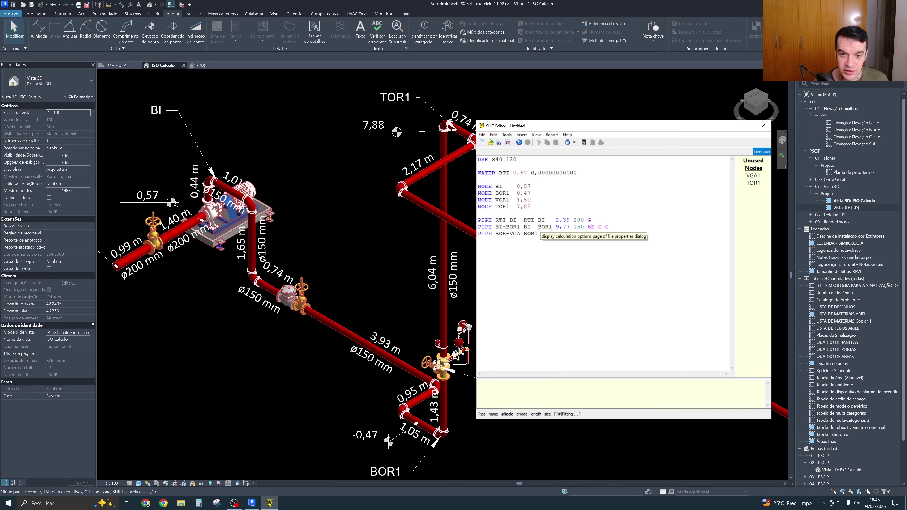
{"action": "mouse_move", "coordinate": [521, 234]}
{"action": "left_mouse_down"}
{"action": "mouse_move", "coordinate": [495, 233]}
{"action": "mouse_move", "coordinate": [517, 235]}
{"action": "left_mouse_up"}
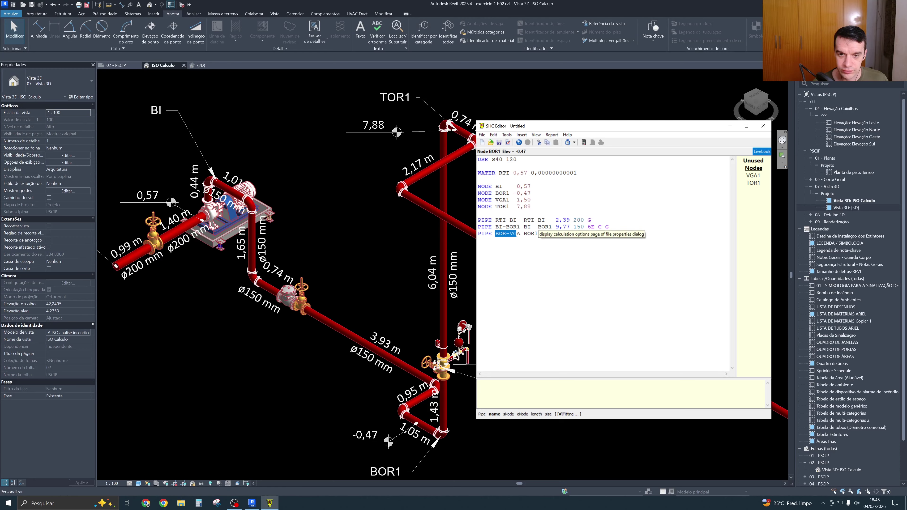
{"action": "left_click", "coordinate": [534, 233]}
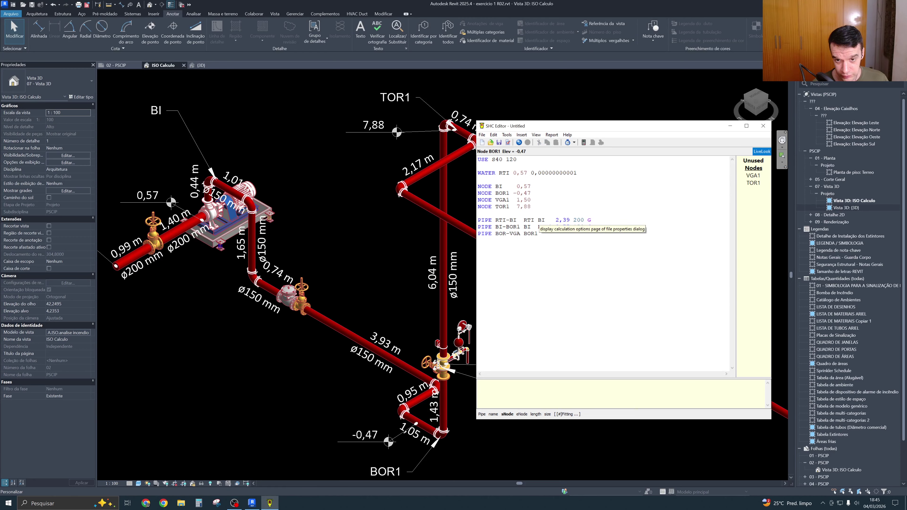
{"action": "type", "text": "VGA1"}
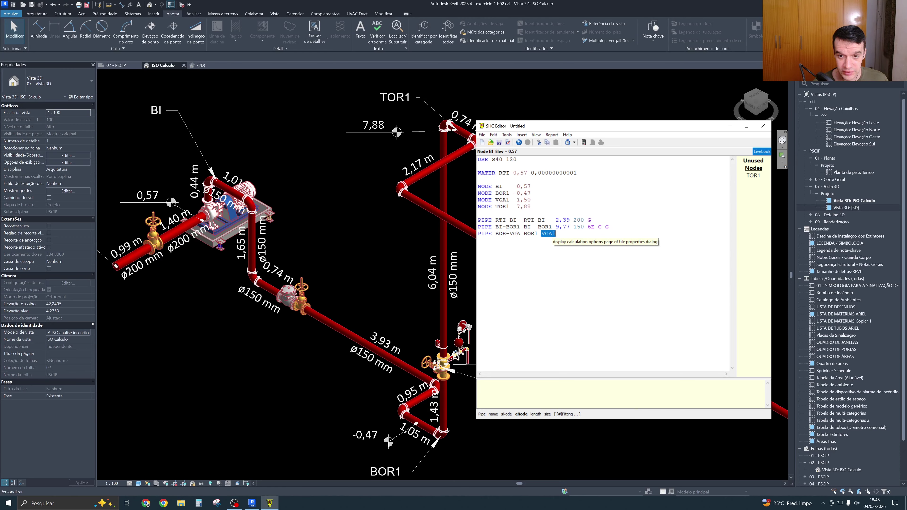
{"action": "left_click", "coordinate": [541, 227]}
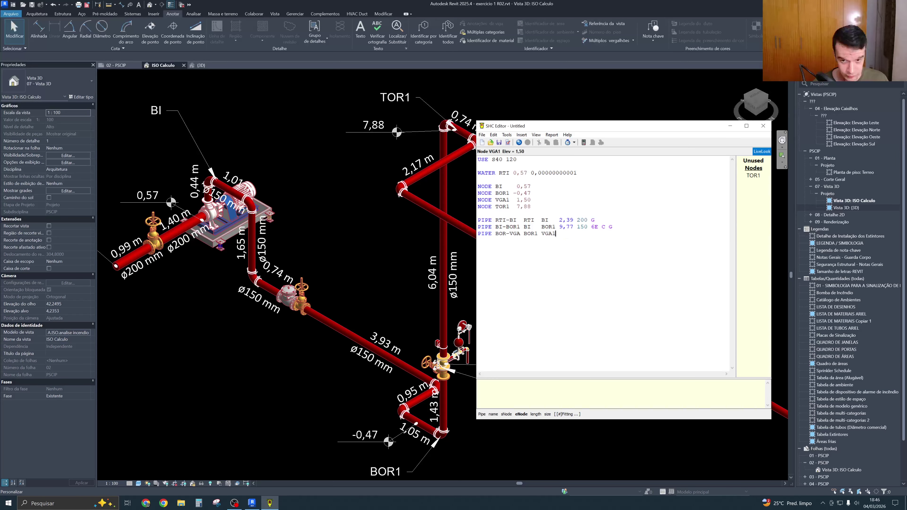
{"action": "left_click", "coordinate": [557, 234]}
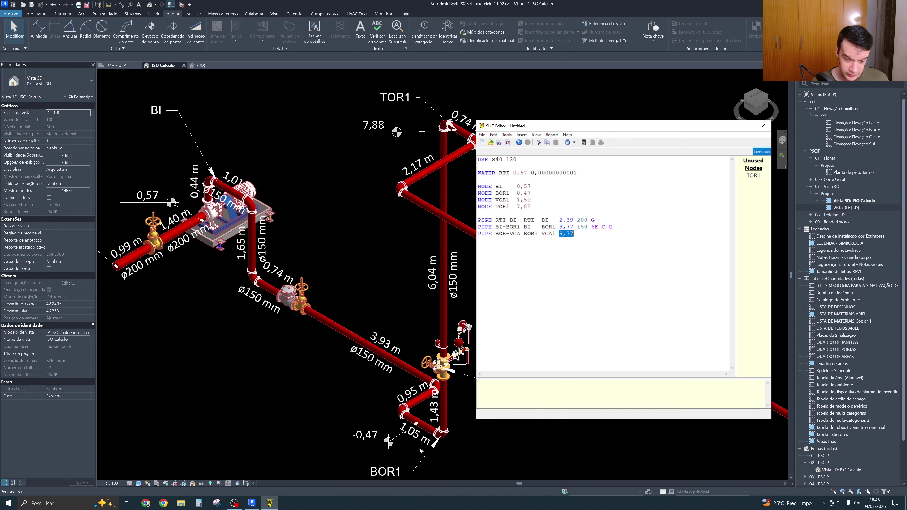
Uncover the riser's labels in the isometric and set the BOR-VGA pipe's length to 1,43 and size to 150
{"action": "left_click_drag", "start_coordinate": [622, 129], "coordinate": [705, 123]}
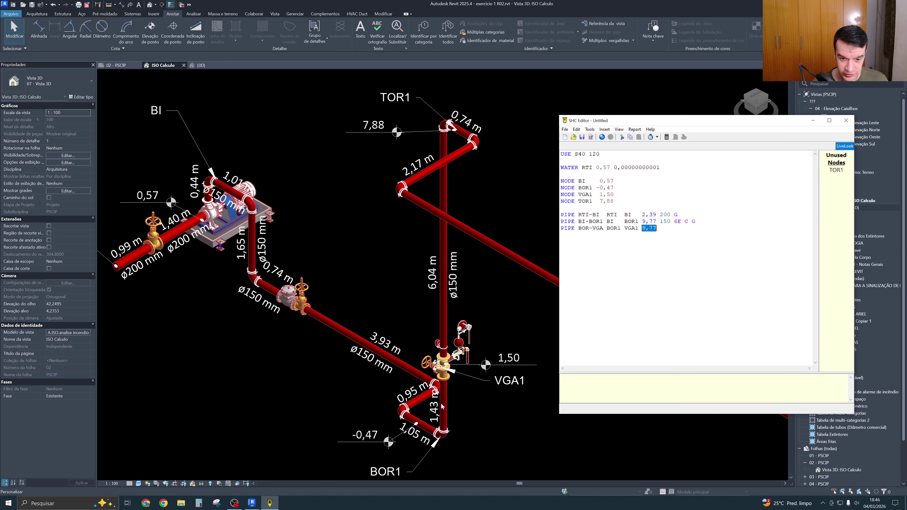
{"action": "type", "text": "1,"}
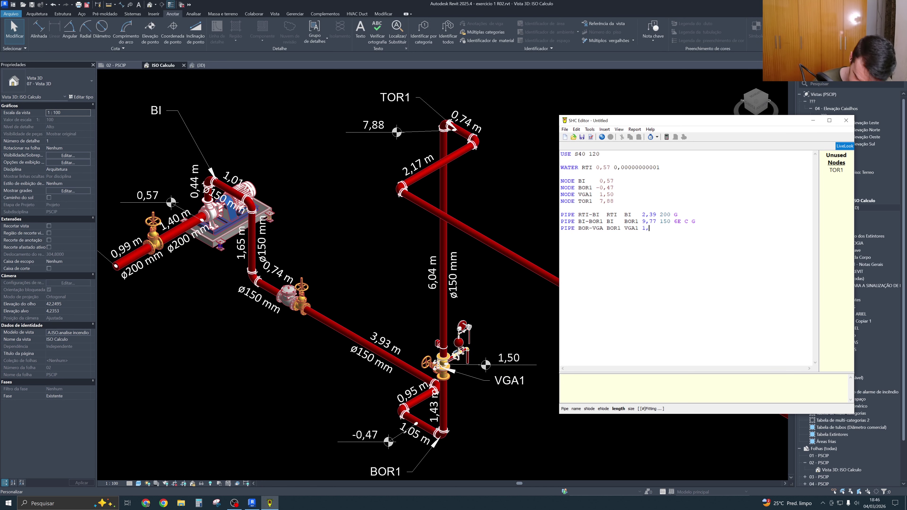
{"action": "type", "text": "43 150"}
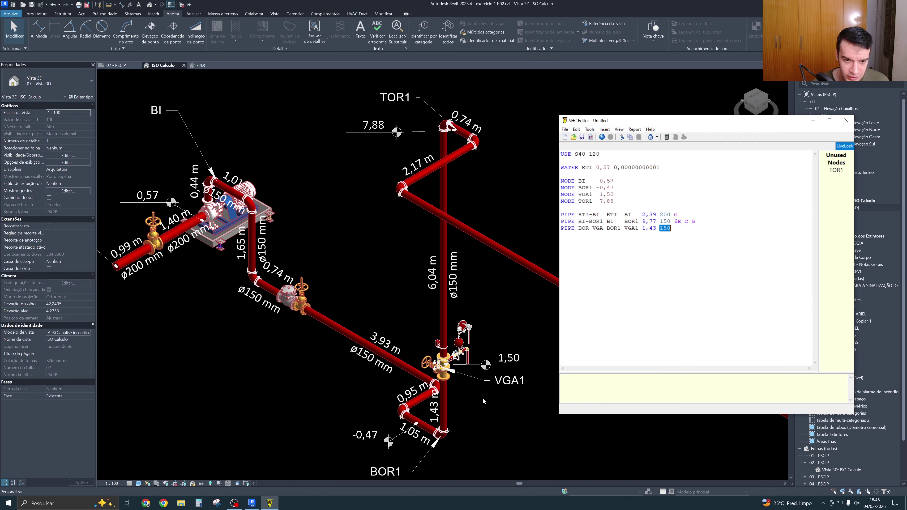
Switch to Revit and select the vertical pipe between BOR1 and VGA1 to check its length and fittings
{"action": "left_click", "coordinate": [466, 428]}
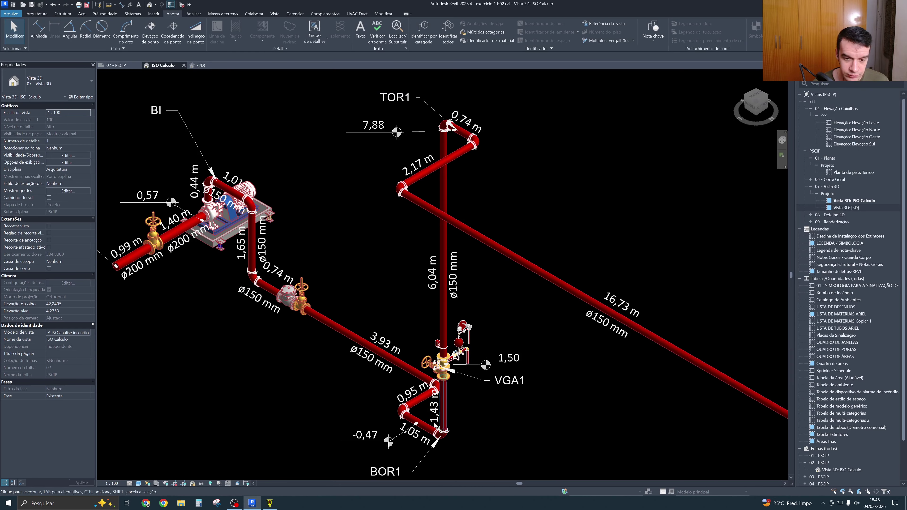
{"action": "scroll", "coordinate": [442, 357], "scroll_direction": "up", "scroll_amount": 2}
{"action": "key", "text": "Escape"}
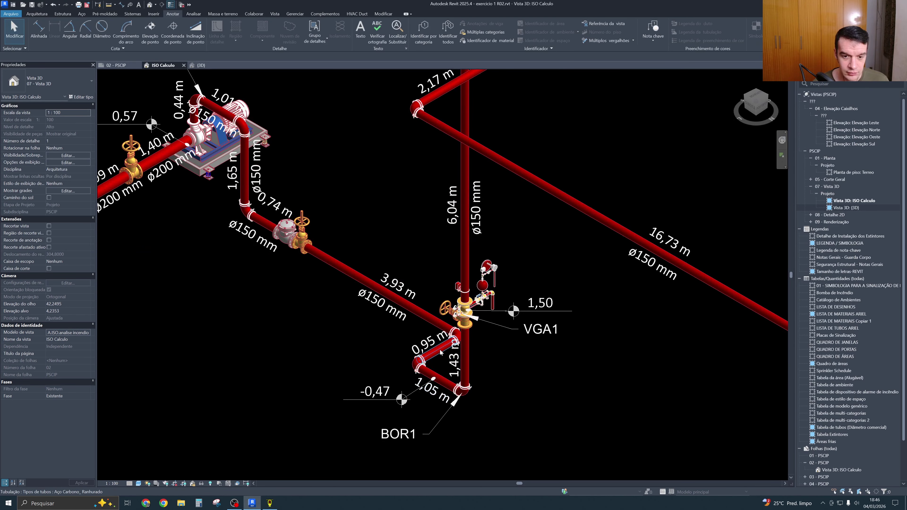
{"action": "left_click", "coordinate": [443, 348]}
{"action": "key", "text": "Escape"}
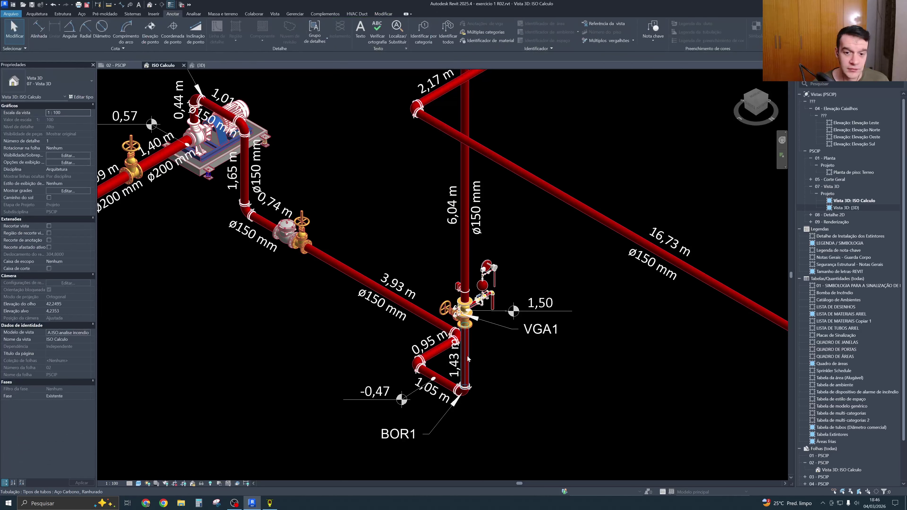
{"action": "middle_click_drag", "start_coordinate": [520, 355], "coordinate": [485, 372]}
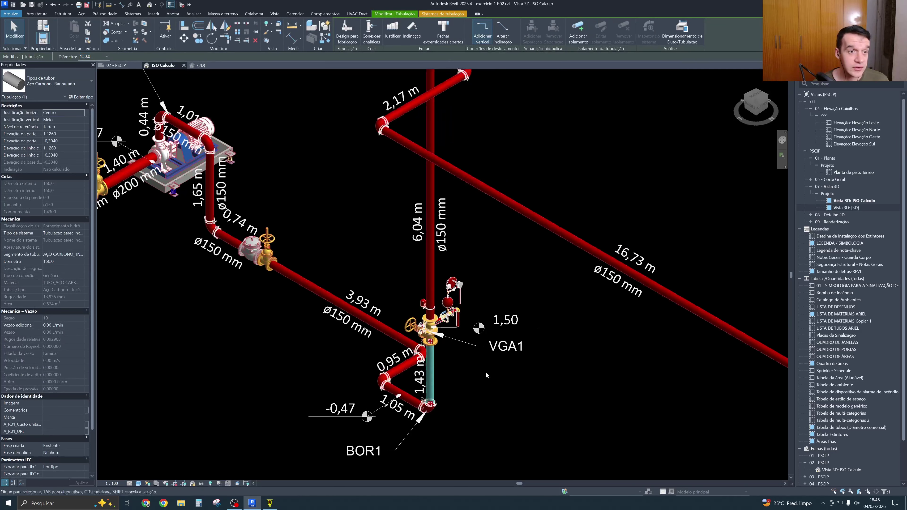
Back in SHC Editor, add the gate valve code G and the swing check valve code C to the BOR-VGA pipe
{"action": "left_click", "coordinate": [270, 504]}
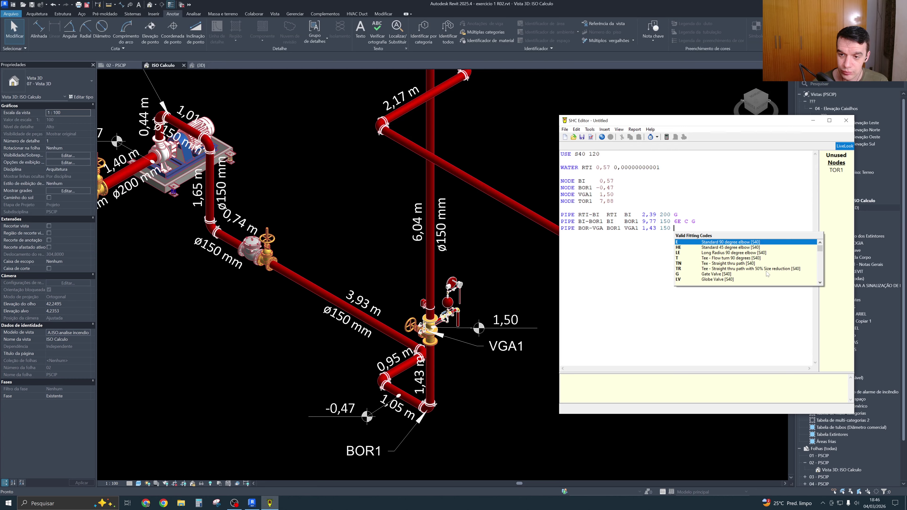
{"action": "double_click", "coordinate": [719, 276]}
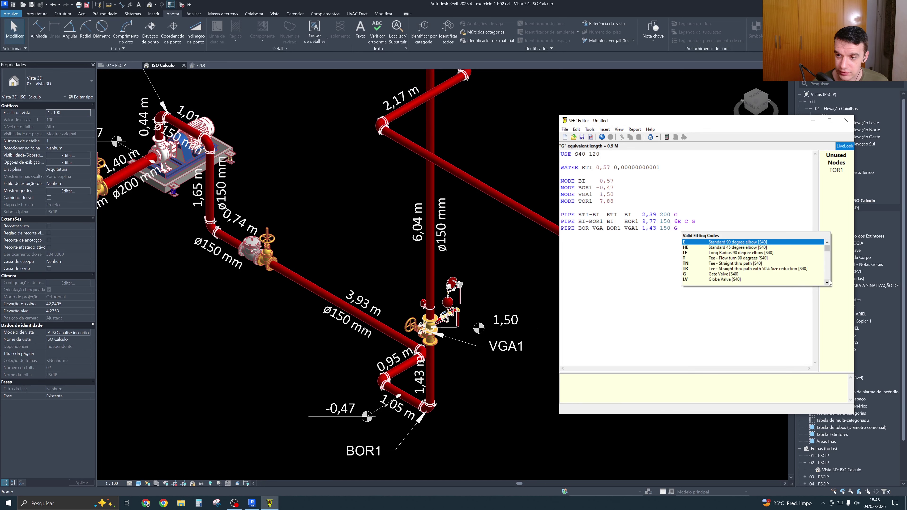
{"action": "scroll", "coordinate": [777, 282], "scroll_direction": "down", "scroll_amount": 4}
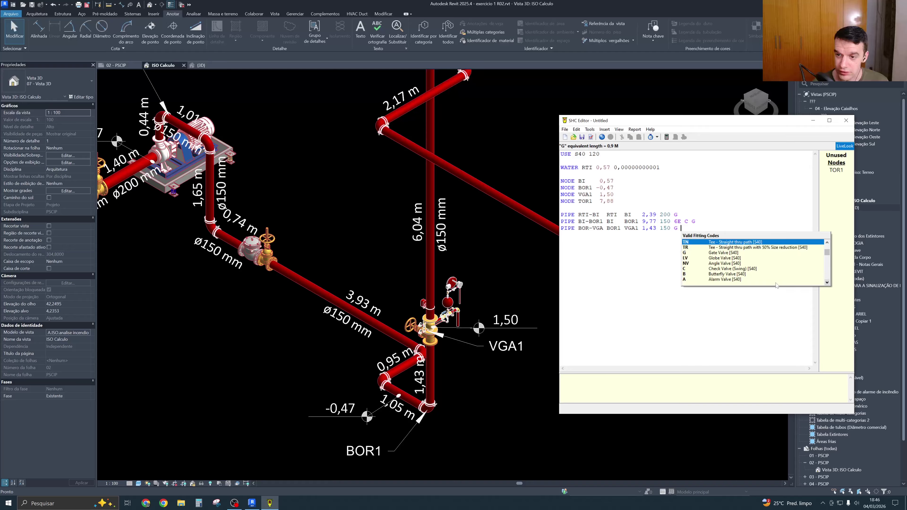
{"action": "double_click", "coordinate": [728, 270]}
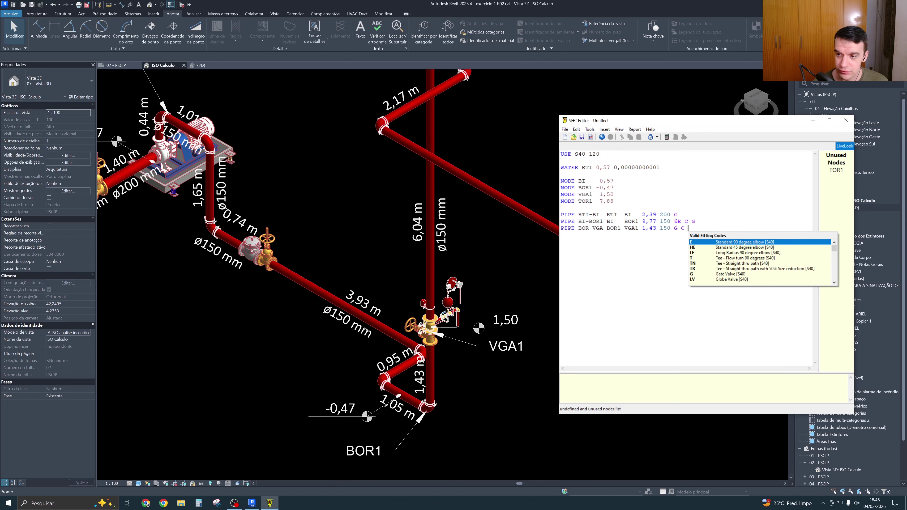
Add the alarm valve code A to the BOR-VGA pipe's fittings
{"action": "left_click", "coordinate": [834, 283]}
{"action": "left_click", "coordinate": [835, 283]}
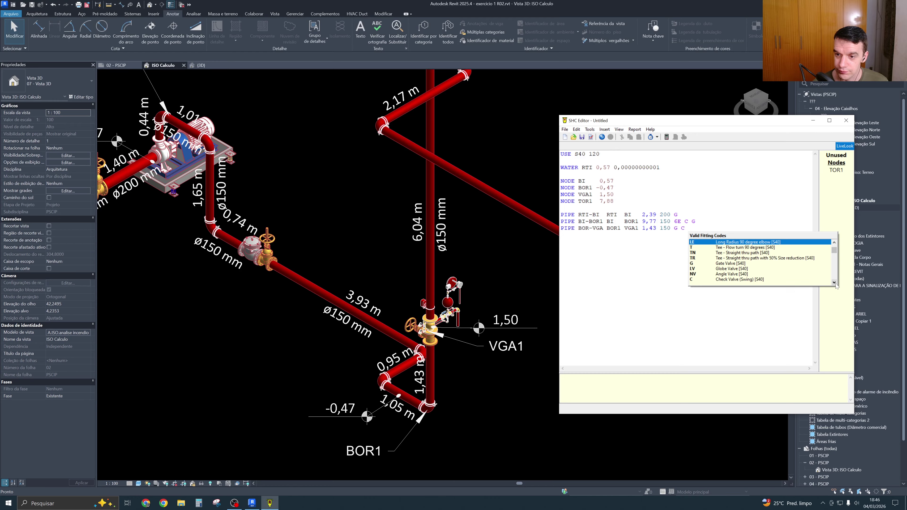
{"action": "left_click", "coordinate": [835, 283]}
{"action": "left_click", "coordinate": [834, 283]}
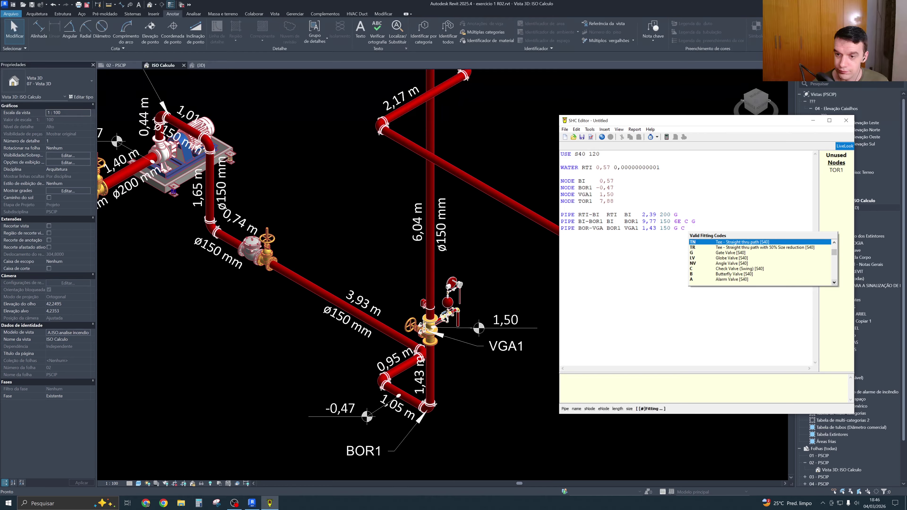
{"action": "double_click", "coordinate": [736, 279]}
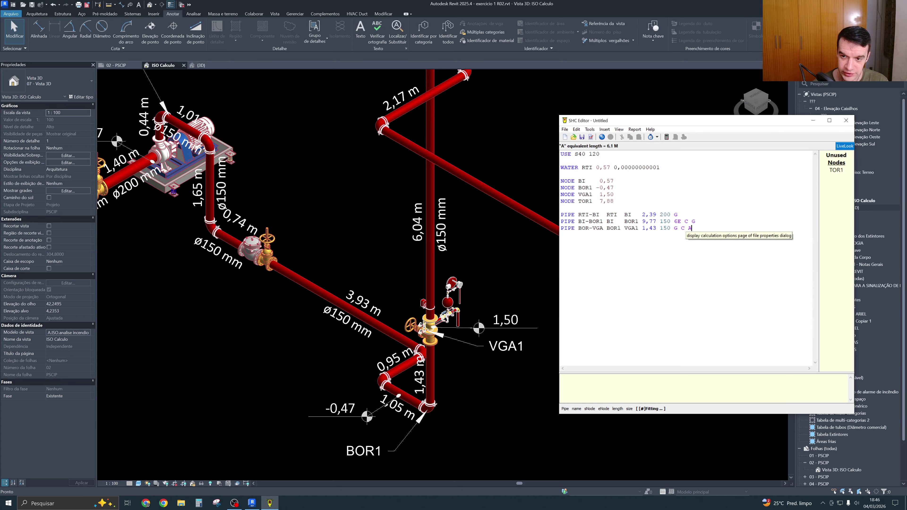
Add a fourth PIPE statement named VGA-TOR, running from node VGA1 to node TOR1 as shown in the Revit isometric
{"action": "key", "text": "Return"}
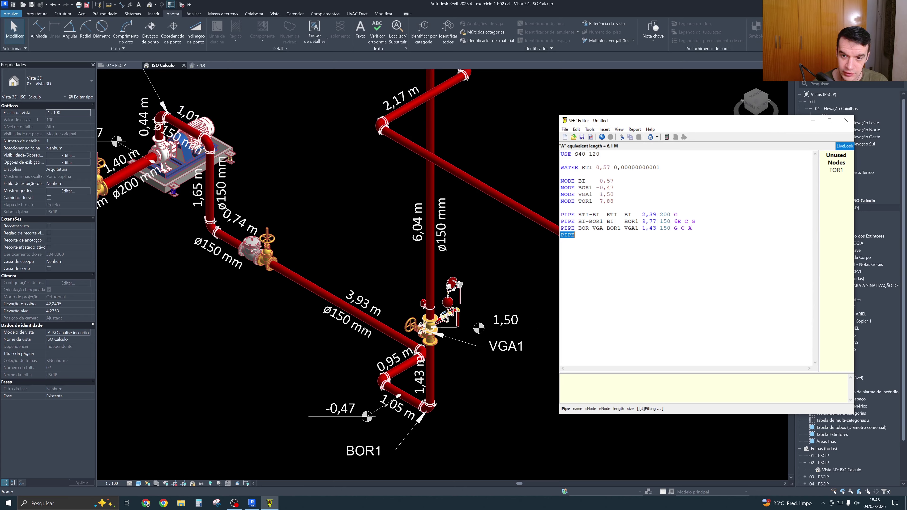
{"action": "key", "text": "Right"}
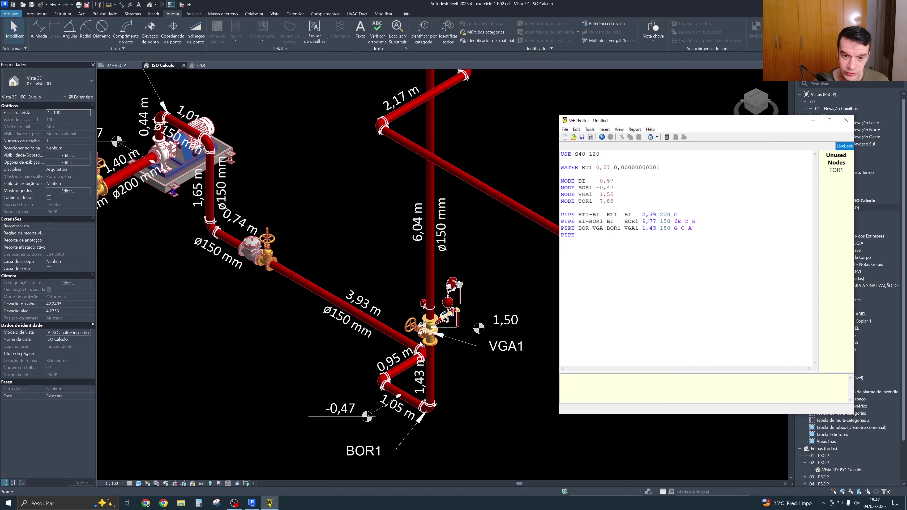
{"action": "left_click", "coordinate": [475, 291]}
{"action": "scroll", "coordinate": [471, 214], "scroll_direction": "down", "scroll_amount": 3}
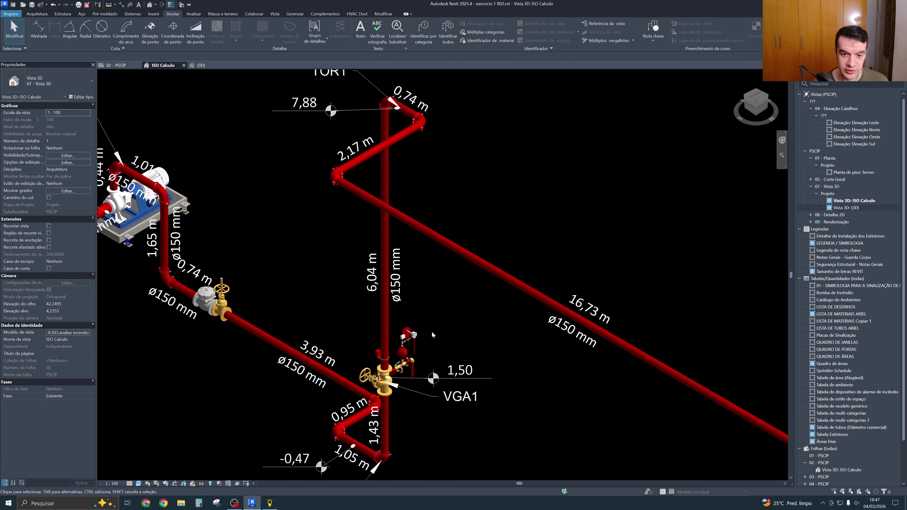
{"action": "middle_click_drag", "start_coordinate": [471, 215], "coordinate": [371, 212]}
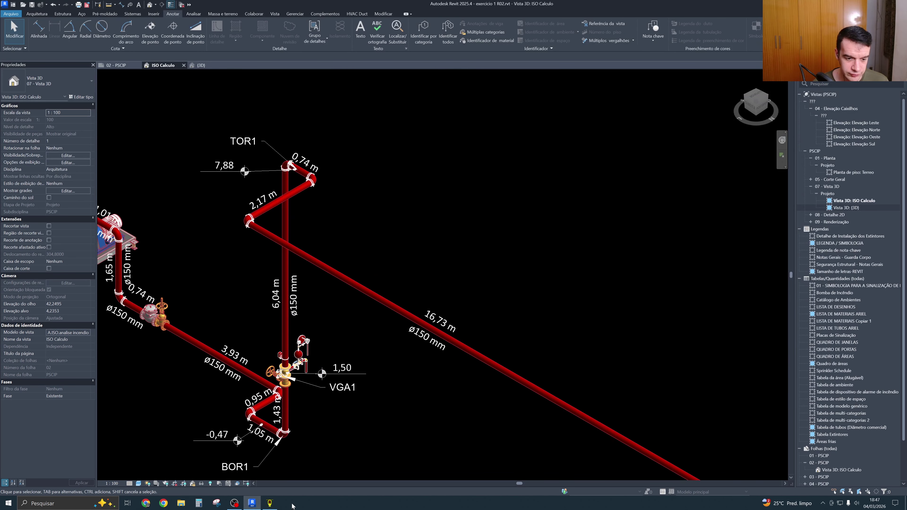
{"action": "key", "text": "alt+Tab"}
{"action": "type", "text": "VGA"}
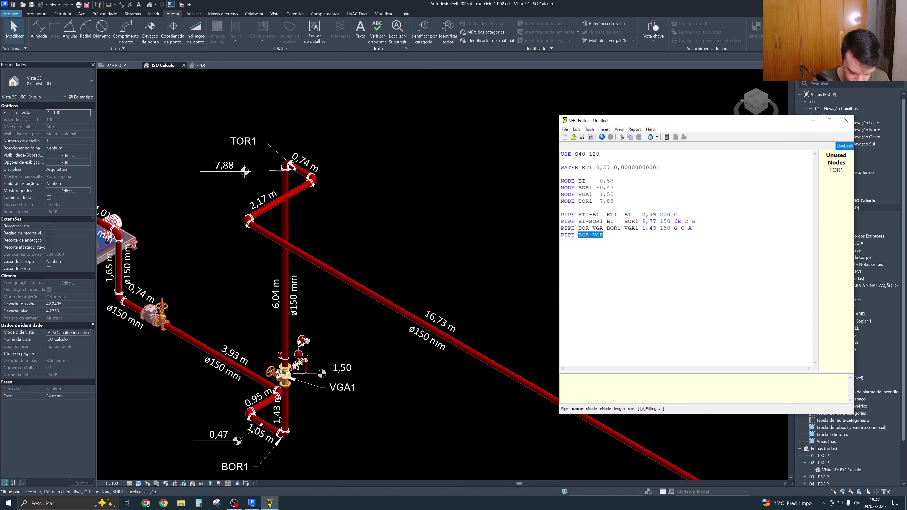
{"action": "type", "text": "-TOR VGA1"}
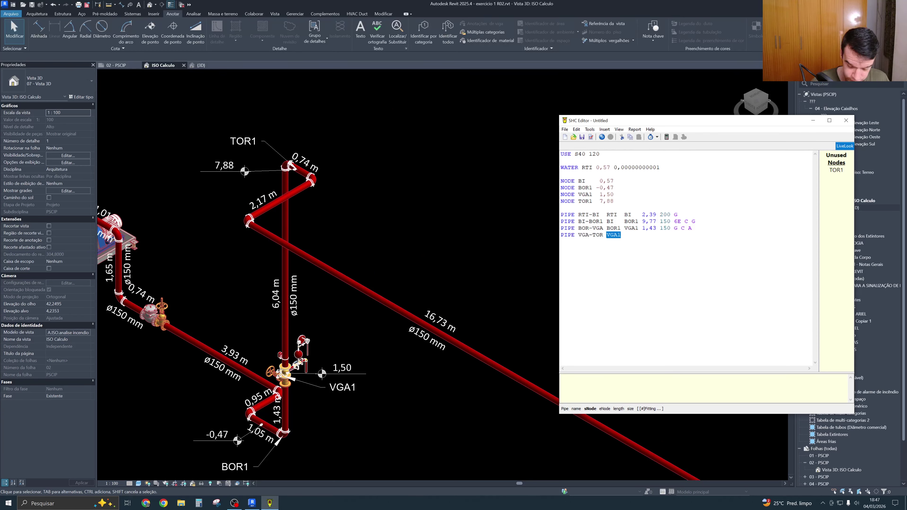
{"action": "key", "text": "Tab"}
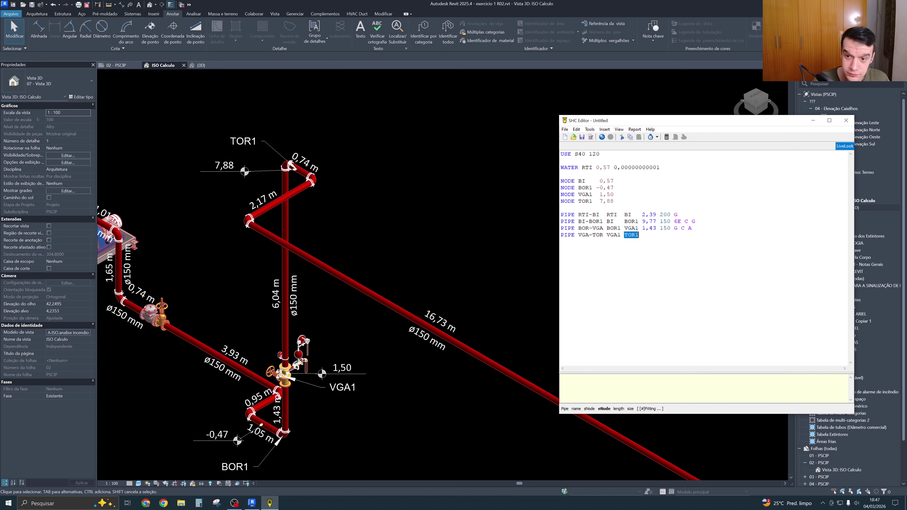
Set the VGA-TOR pipe's length to 6,04 and size to 150, and add the standard 90 degree elbow code E
{"action": "key", "text": "Tab"}
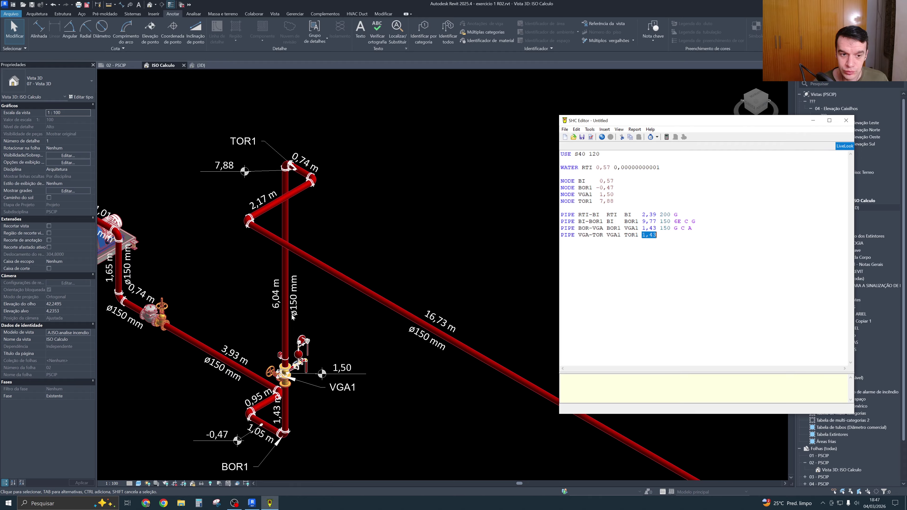
{"action": "type", "text": "6,04 150"}
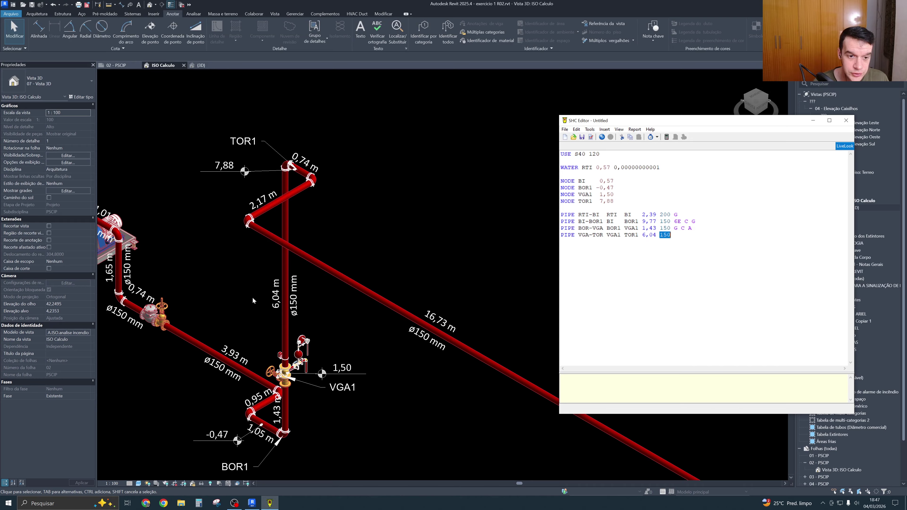
{"action": "key", "text": "Right"}
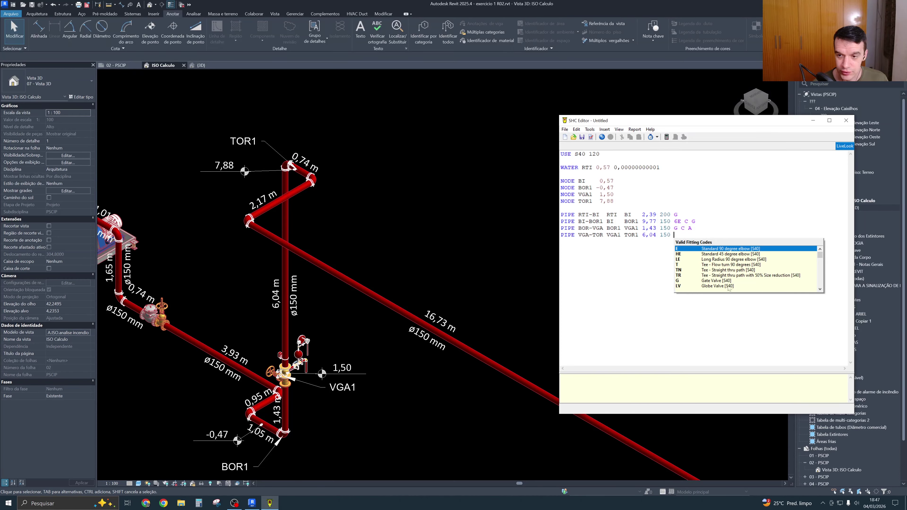
{"action": "left_click", "coordinate": [724, 250]}
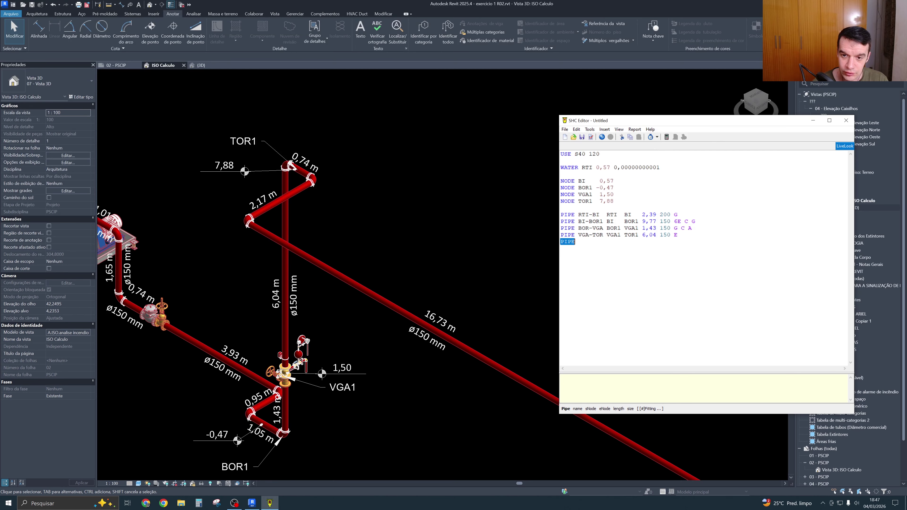
Switch to Revit and examine the pipe run leaving TOR1 in the isometric, including its lengths and direction changes
{"action": "left_click", "coordinate": [386, 236]}
{"action": "left_click", "coordinate": [258, 149]}
{"action": "scroll", "coordinate": [258, 152], "scroll_direction": "down", "scroll_amount": 3}
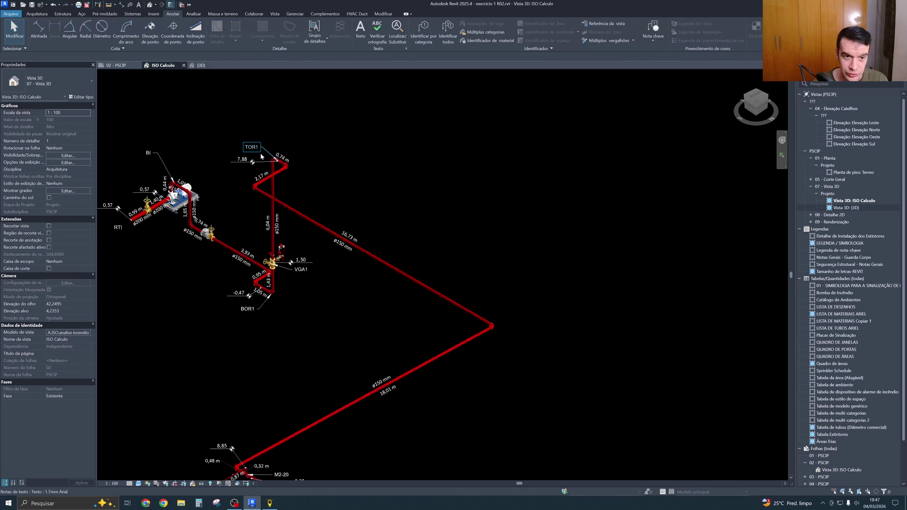
{"action": "middle_click_drag", "start_coordinate": [282, 356], "coordinate": [379, 424]}
{"action": "scroll", "coordinate": [357, 357], "scroll_direction": "up", "scroll_amount": 3}
{"action": "scroll", "coordinate": [393, 340], "scroll_direction": "down", "scroll_amount": 3}
{"action": "scroll", "coordinate": [411, 314], "scroll_direction": "up", "scroll_amount": 1}
{"action": "middle_click_drag", "start_coordinate": [411, 314], "coordinate": [401, 310]}
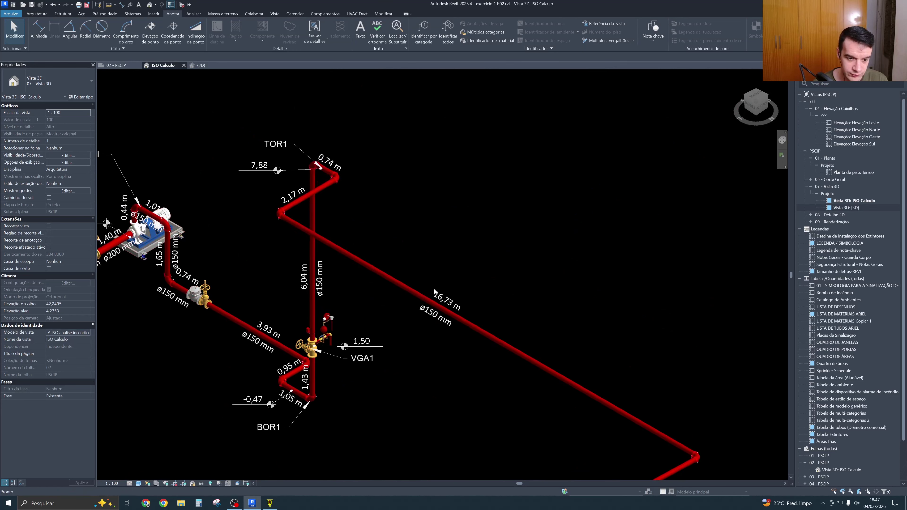
Switch to SHC Editor and fill in a fifth PIPE statement named TOR1-M2, running from node TOR1 to node M2-20
{"action": "left_click", "coordinate": [270, 503]}
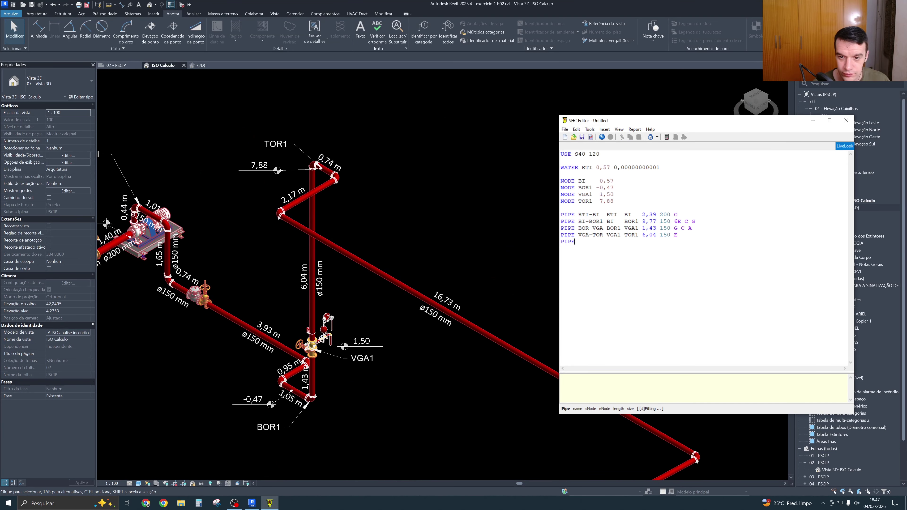
{"action": "key", "text": "space"}
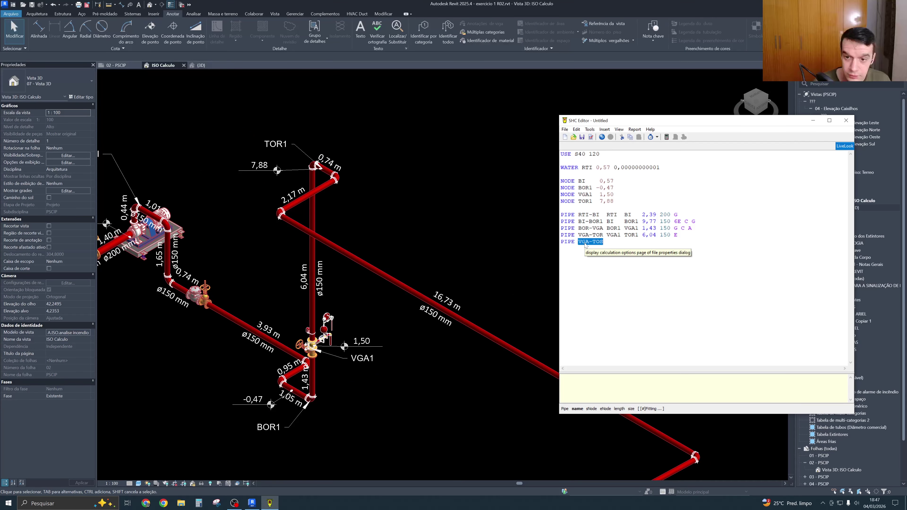
{"action": "type", "text": "TOR"}
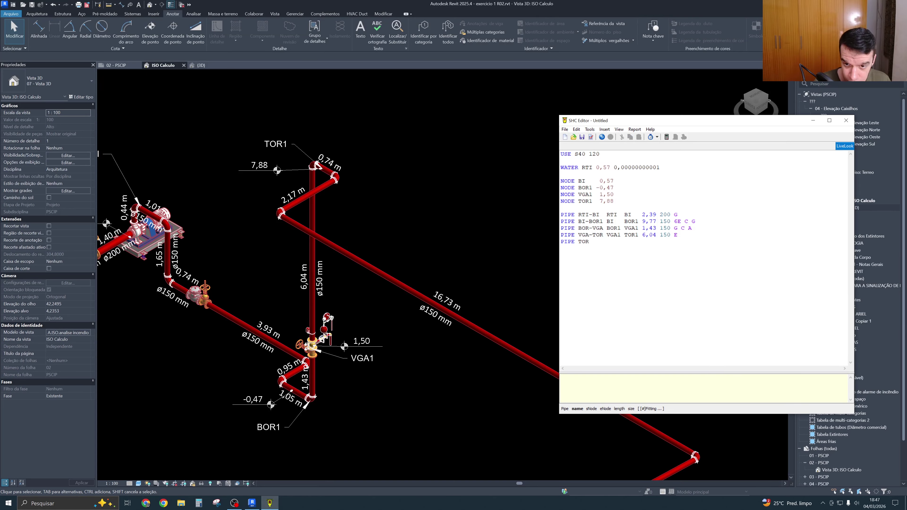
{"action": "type", "text": "1-M2"}
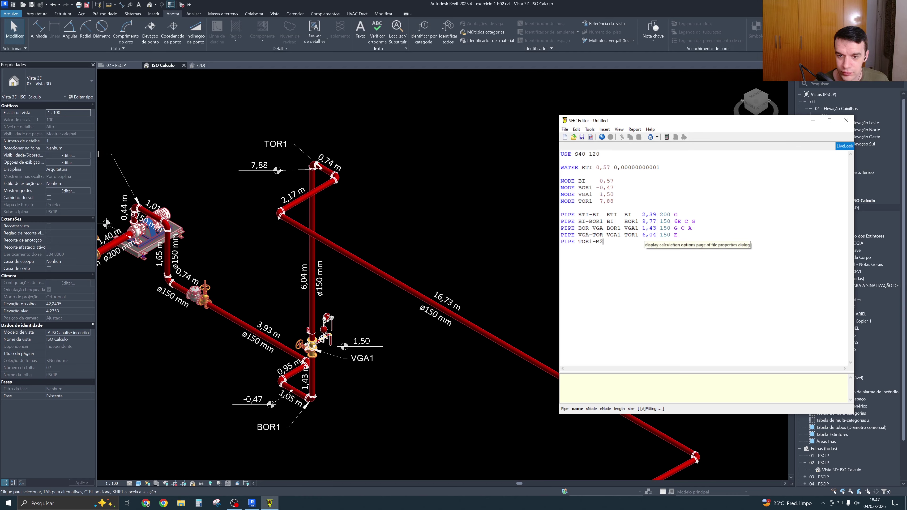
{"action": "key", "text": "Tab"}
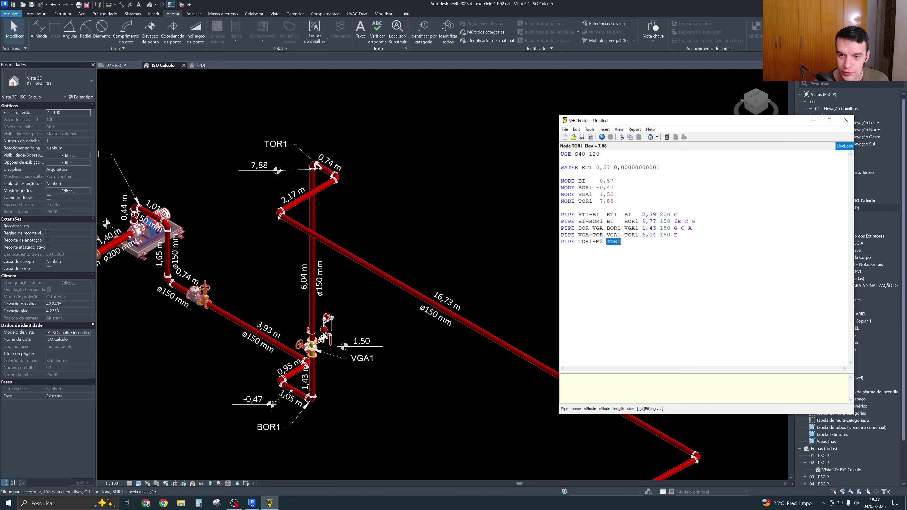
{"action": "key", "text": "Tab"}
{"action": "type", "text": "M2-20"}
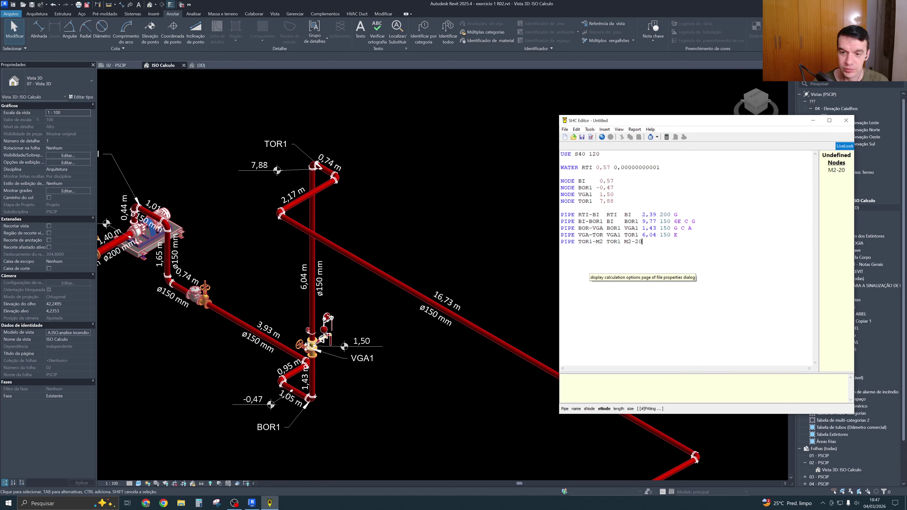
Align the length values of the four earlier PIPE rows with the column after the M2-20 node name
{"action": "key", "text": "Up"}
{"action": "key", "text": "Up"}
{"action": "key", "text": "Up"}
{"action": "key", "text": "Up"}
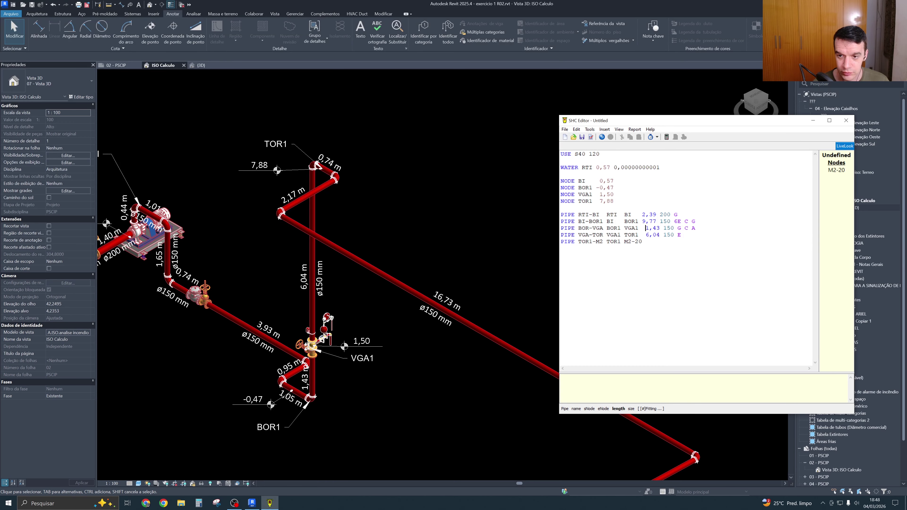
{"action": "left_click", "coordinate": [644, 242]}
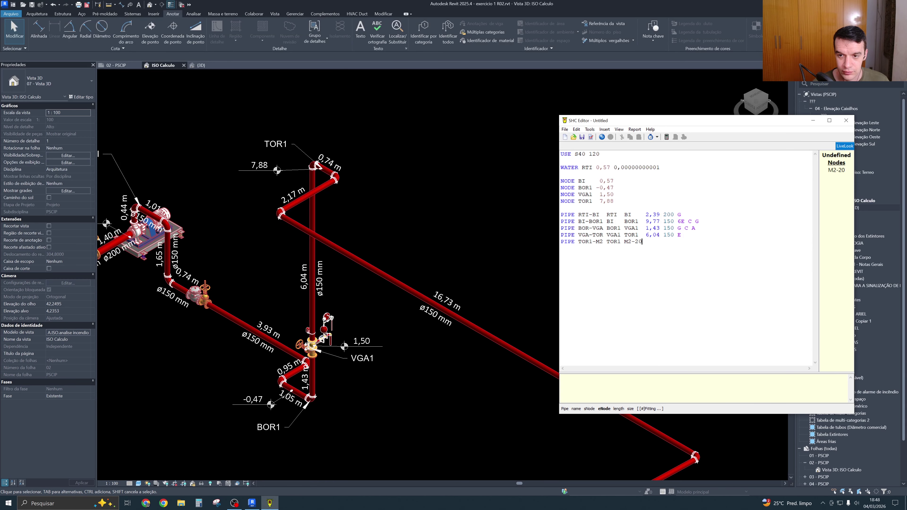
{"action": "key", "text": "Tab"}
Switch to Revit and examine the whole pipe run from TOR1 to M2-20 in the isometric, including its segment lengths
{"action": "left_click", "coordinate": [404, 224]}
{"action": "scroll", "coordinate": [404, 225], "scroll_direction": "down", "scroll_amount": 5}
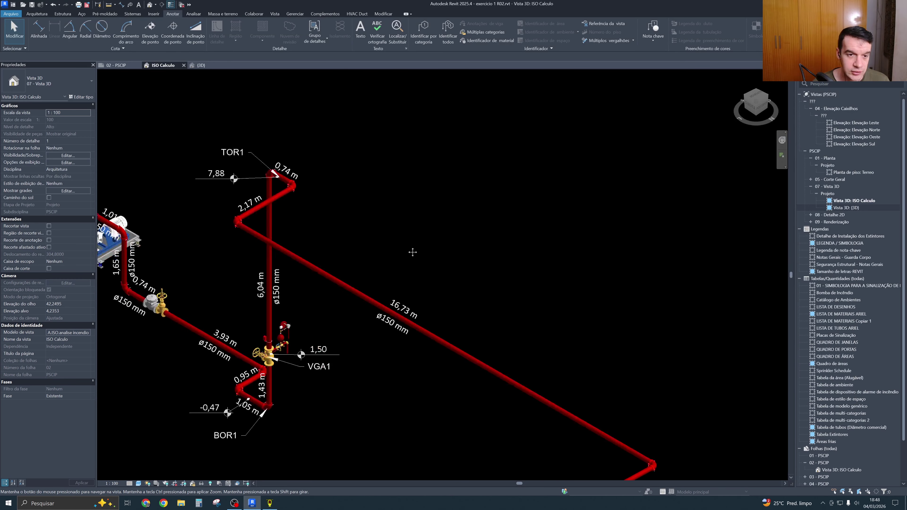
{"action": "scroll", "coordinate": [411, 264], "scroll_direction": "up", "scroll_amount": 4}
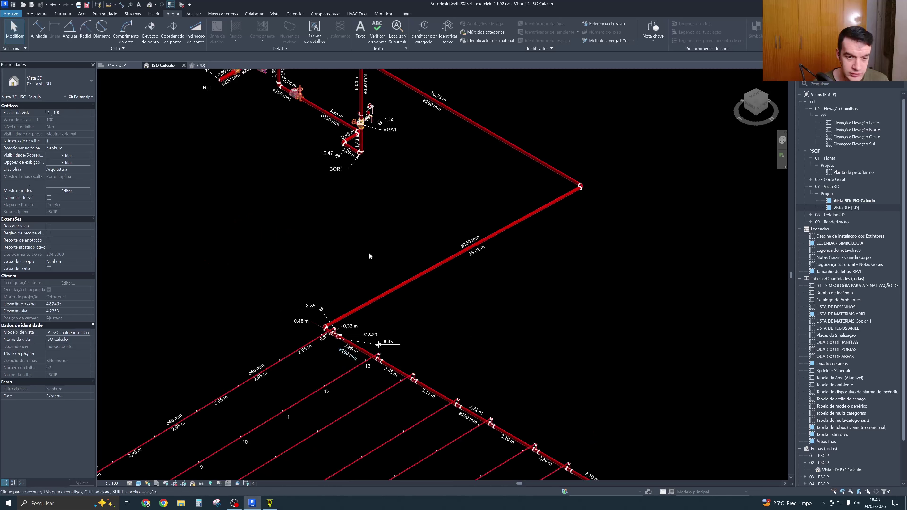
{"action": "scroll", "coordinate": [368, 255], "scroll_direction": "down", "scroll_amount": 4}
{"action": "middle_click_drag", "start_coordinate": [404, 318], "coordinate": [385, 263]}
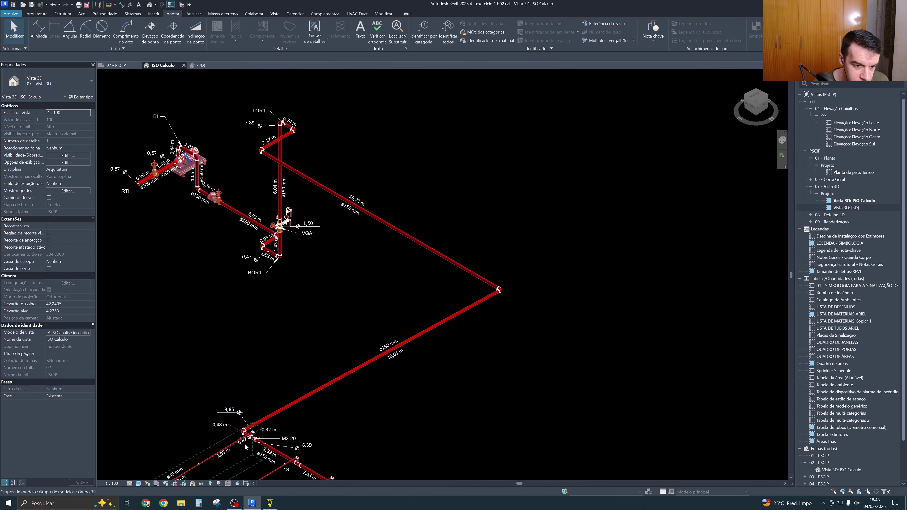
{"action": "scroll", "coordinate": [245, 443], "scroll_direction": "up", "scroll_amount": 5}
{"action": "scroll", "coordinate": [229, 397], "scroll_direction": "down", "scroll_amount": 6}
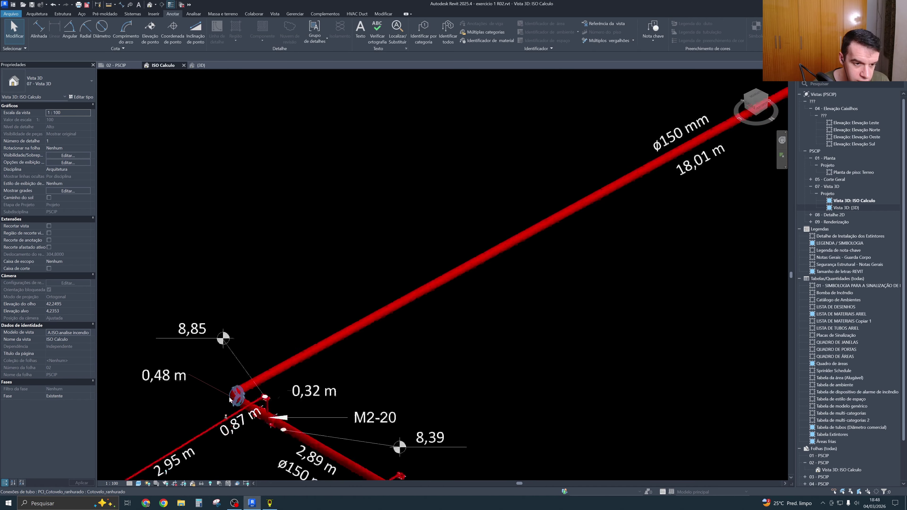
{"action": "middle_click_drag", "start_coordinate": [314, 277], "coordinate": [296, 318]}
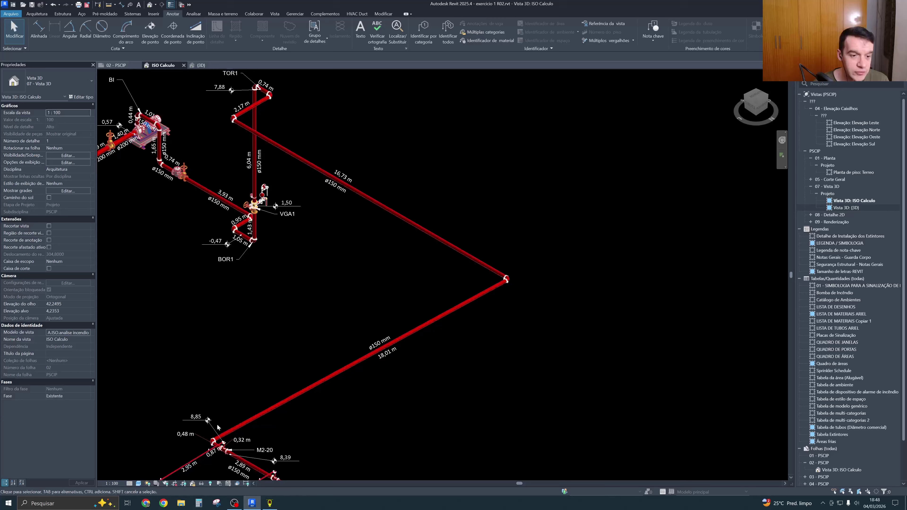
Switch to Calculator and add the TOR1 to M2-20 segment lengths: 0,74 + 2,17 + 16,73 + 18,01 + 0,48
{"action": "left_click", "coordinate": [199, 503]}
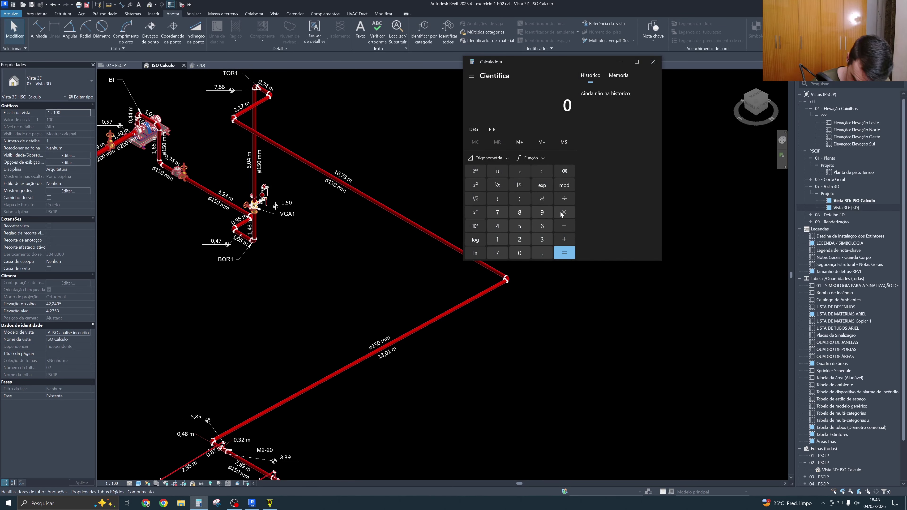
{"action": "type", "text": "0,74+2,"}
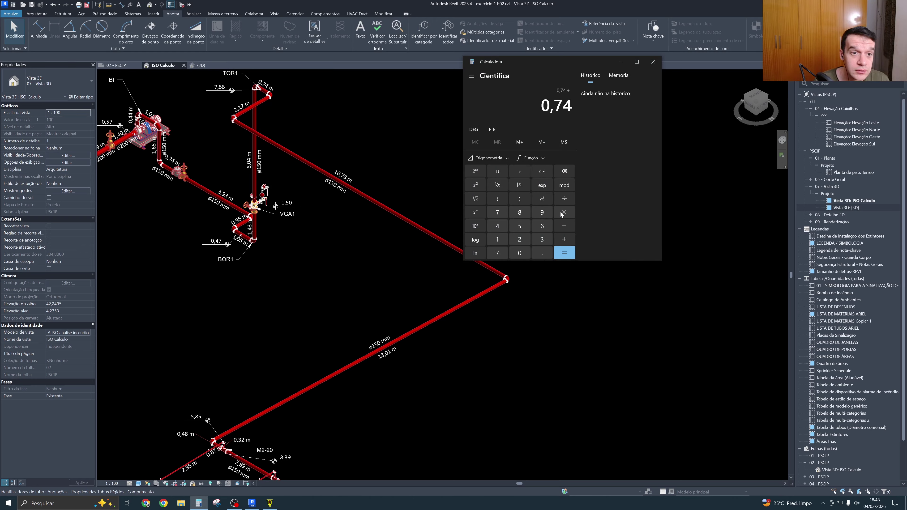
{"action": "type", "text": "17"}
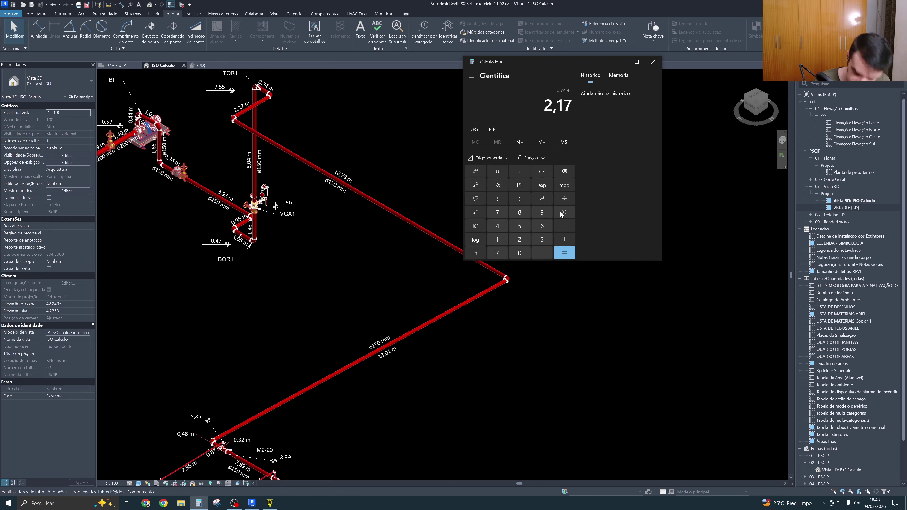
{"action": "type", "text": "+"}
{"action": "type", "text": "16"}
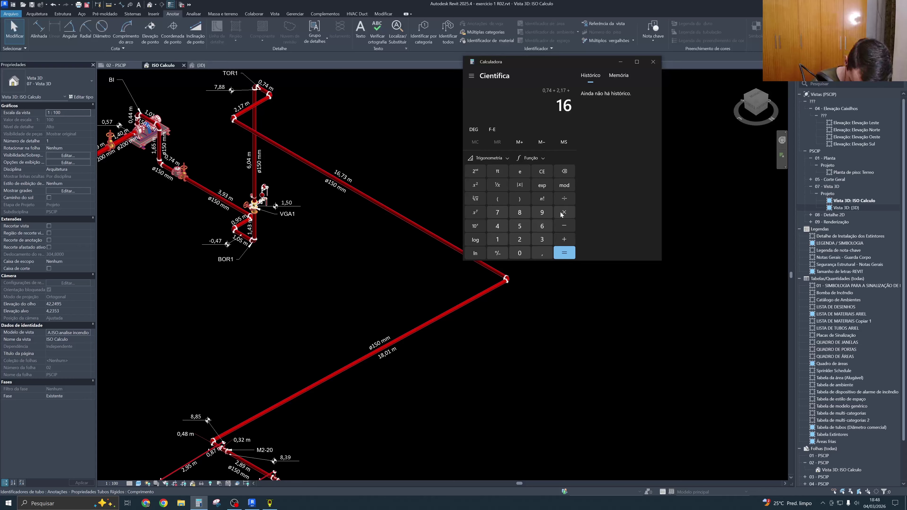
{"action": "type", "text": ",73+"}
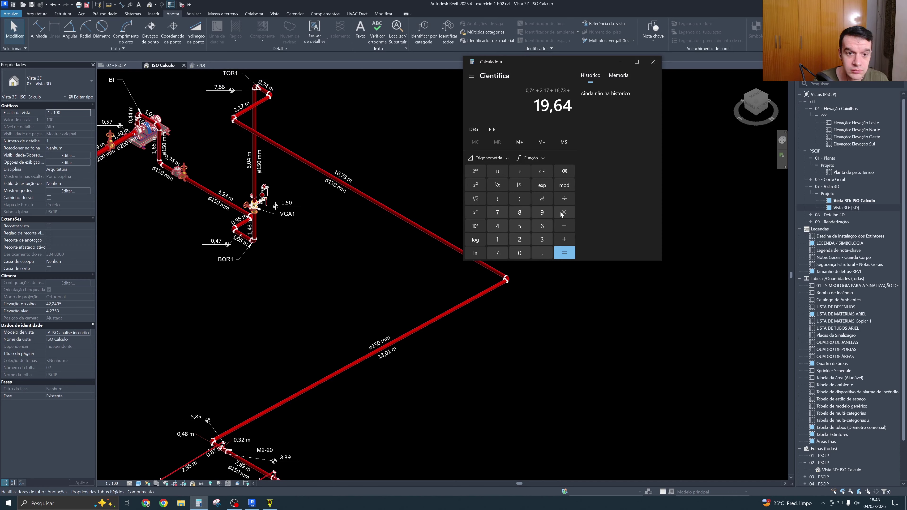
{"action": "type", "text": "18,01"}
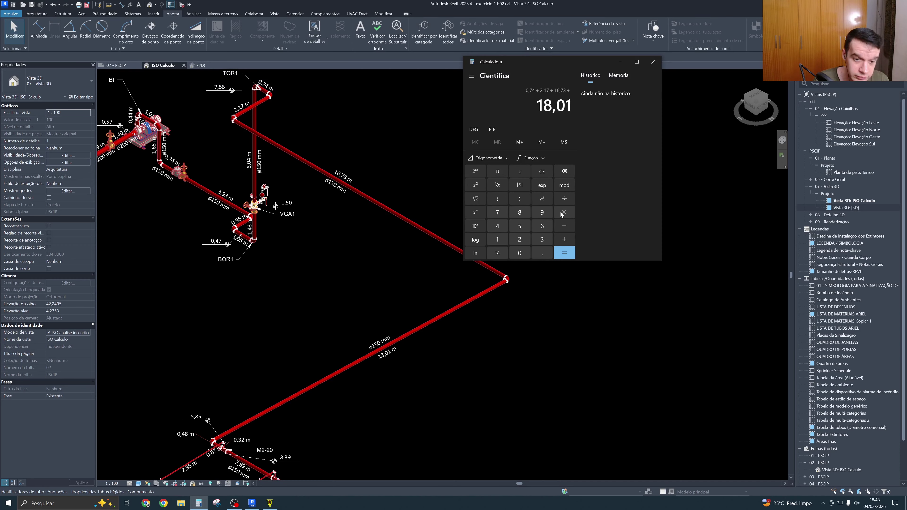
{"action": "key", "text": "plus"}
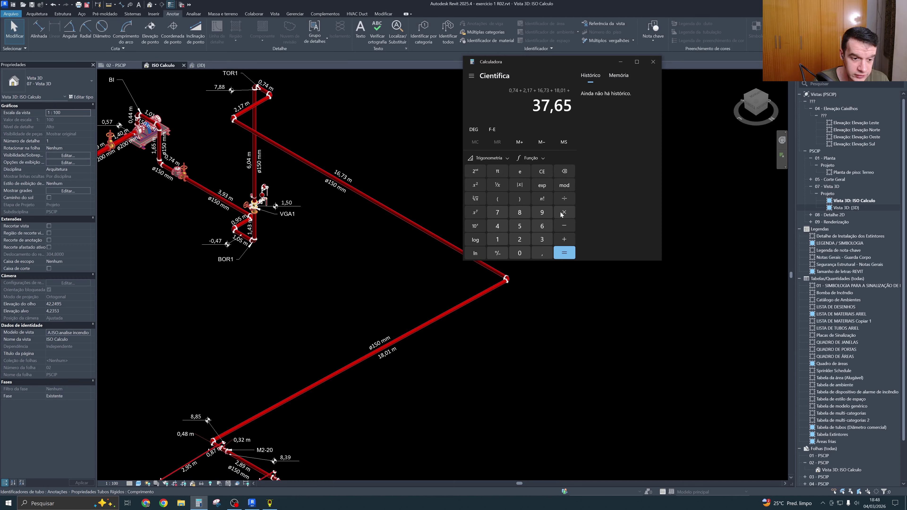
{"action": "type", "text": "0,48"}
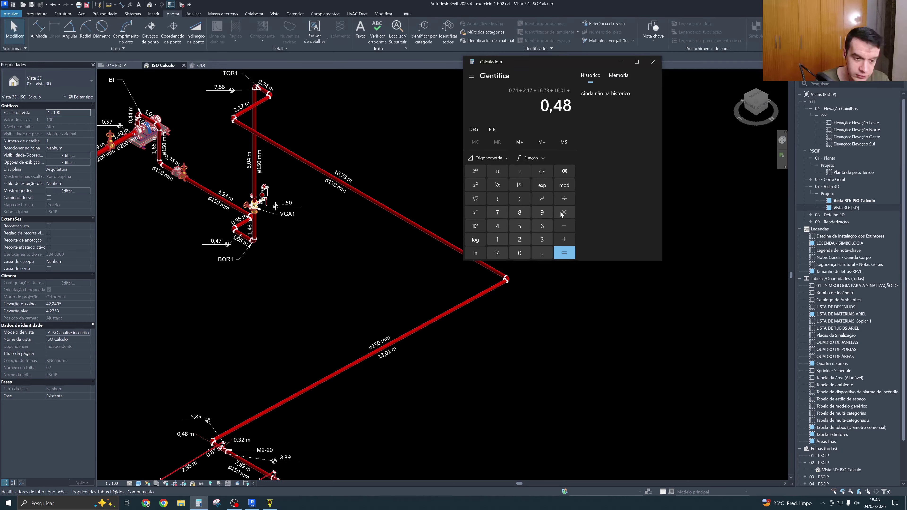
{"action": "key", "text": "Return"}
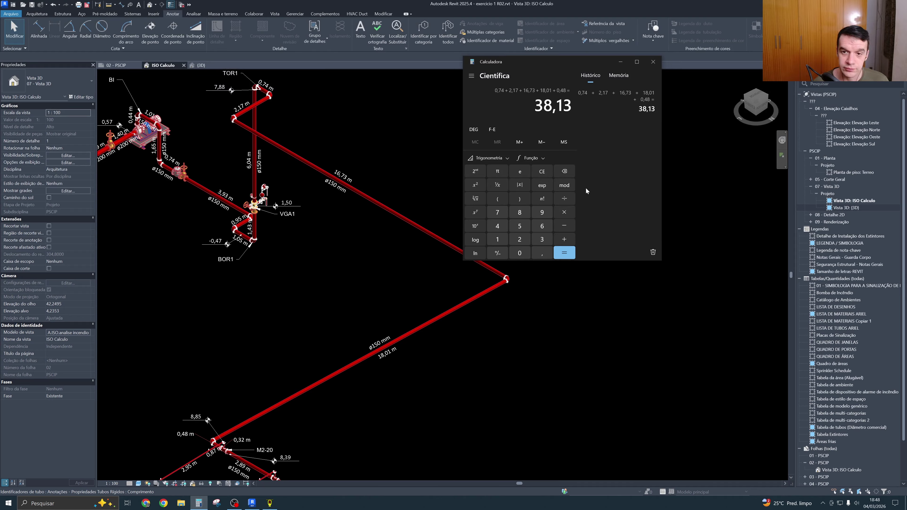
Switch to SHC Editor and set the TOR1-M2 pipe's length to 38,13
{"action": "left_click", "coordinate": [270, 503]}
{"action": "key", "text": "shift+Left"}
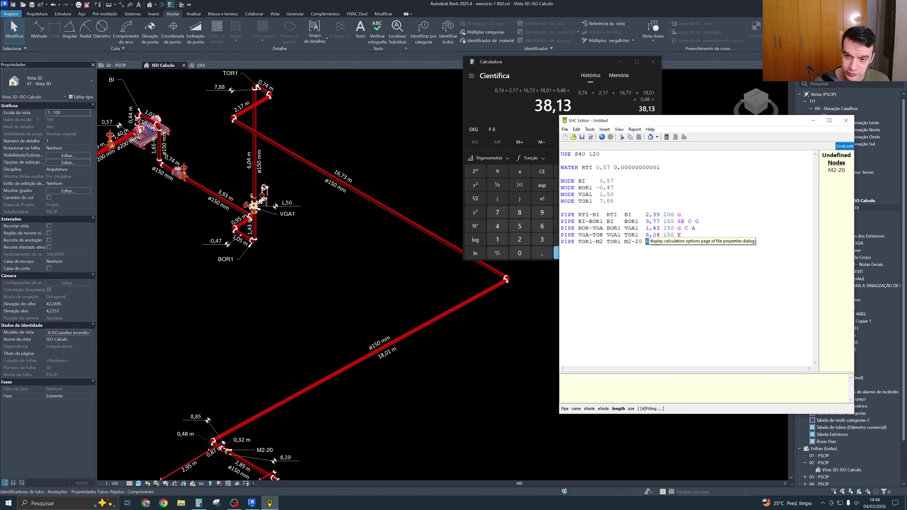
{"action": "type", "text": "38,13"}
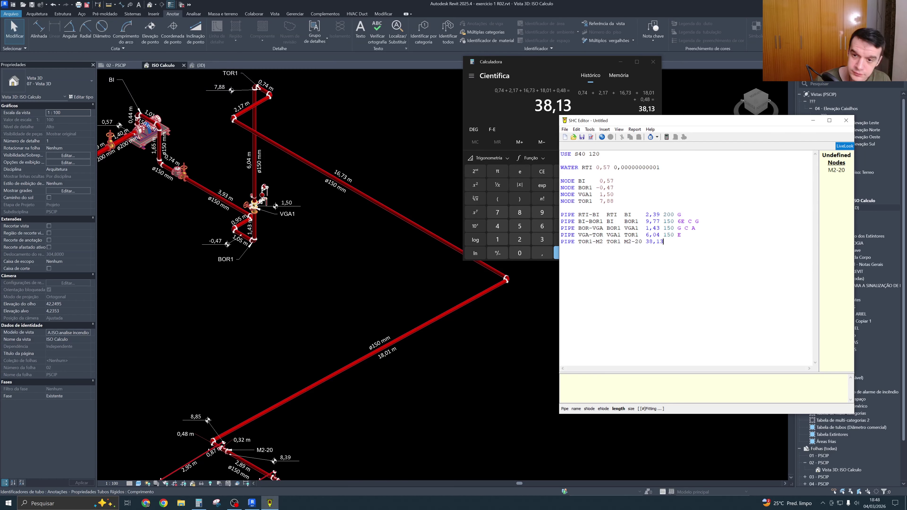
Align the size column of the earlier PIPE rows and set the TOR1-M2 pipe's size to 150
{"action": "left_click", "coordinate": [663, 235]}
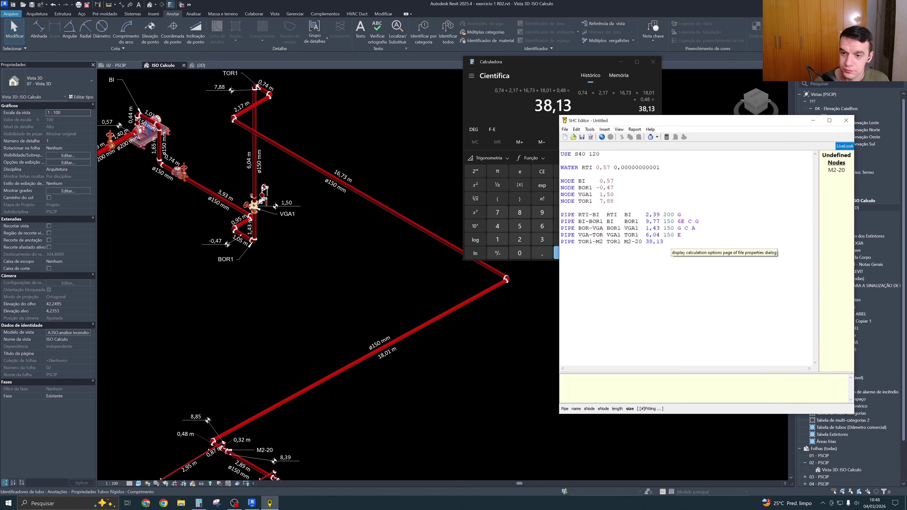
{"action": "key", "text": "Up"}
{"action": "key", "text": "Up"}
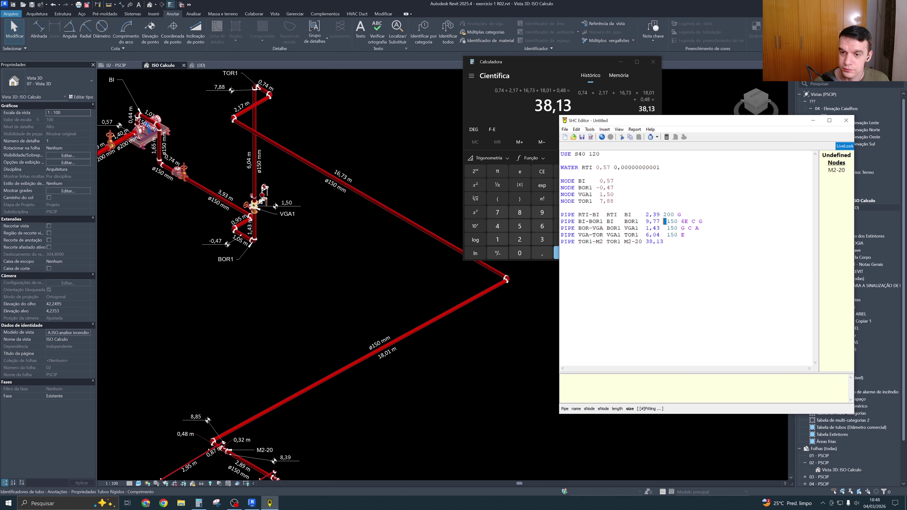
{"action": "key", "text": "Up"}
{"action": "key", "text": "ctrl+End"}
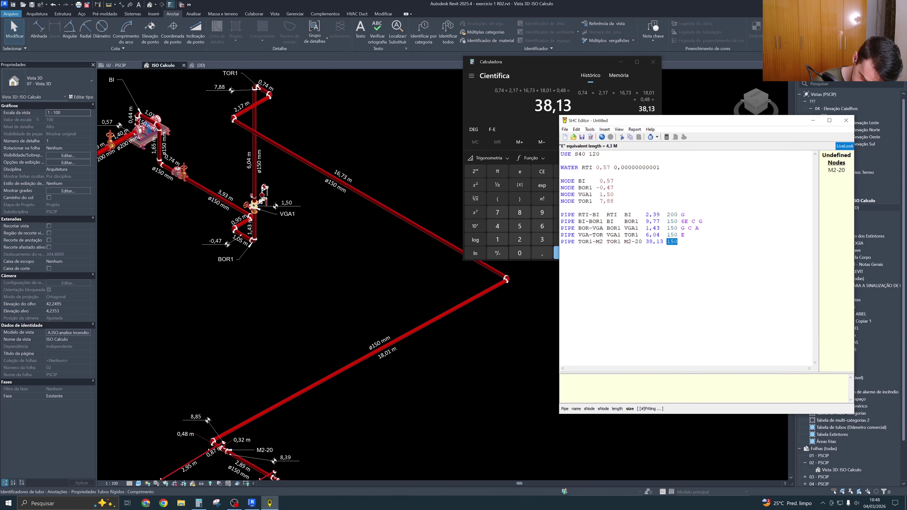
Switch to Revit and examine the elbows along the pipe run between TOR1 and M2-20 in the isometric
{"action": "left_click", "coordinate": [369, 168]}
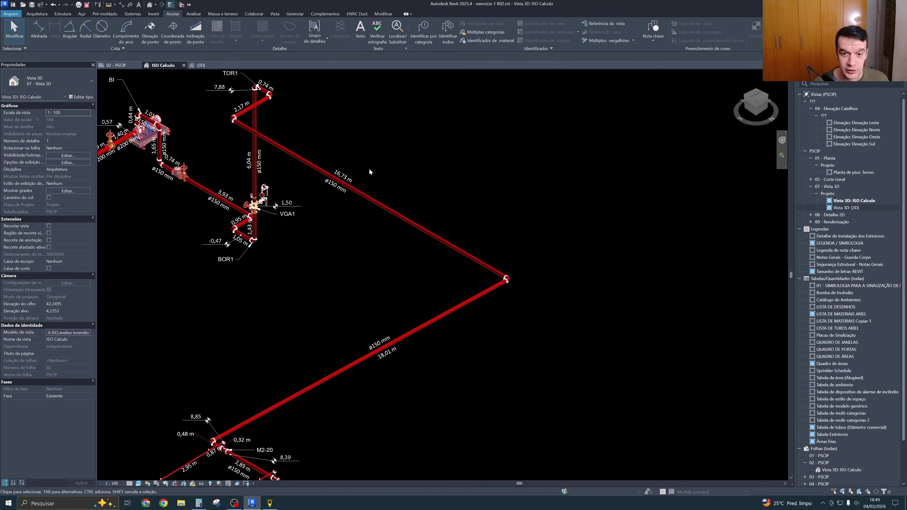
{"action": "scroll", "coordinate": [450, 211], "scroll_direction": "down", "scroll_amount": 3}
{"action": "scroll", "coordinate": [466, 223], "scroll_direction": "up", "scroll_amount": 3}
{"action": "middle_click_drag", "start_coordinate": [464, 233], "coordinate": [468, 225]}
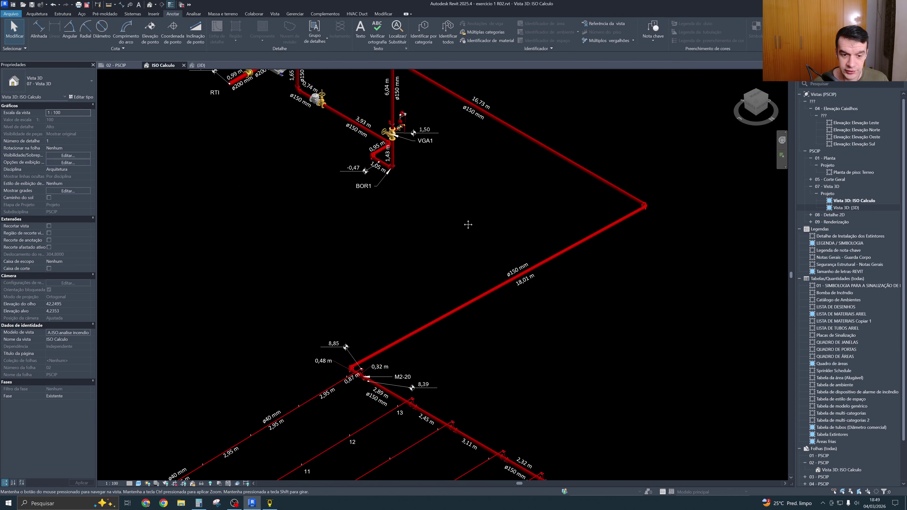
{"action": "scroll", "coordinate": [435, 296], "scroll_direction": "down", "scroll_amount": 2}
{"action": "scroll", "coordinate": [396, 123], "scroll_direction": "up", "scroll_amount": 5}
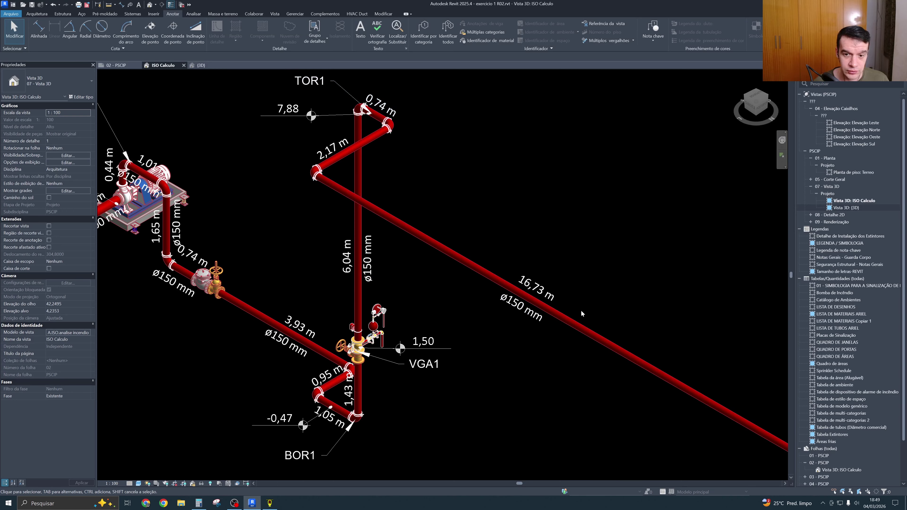
{"action": "middle_click_drag", "start_coordinate": [581, 310], "coordinate": [393, 411]}
{"action": "scroll", "coordinate": [372, 362], "scroll_direction": "up", "scroll_amount": 2}
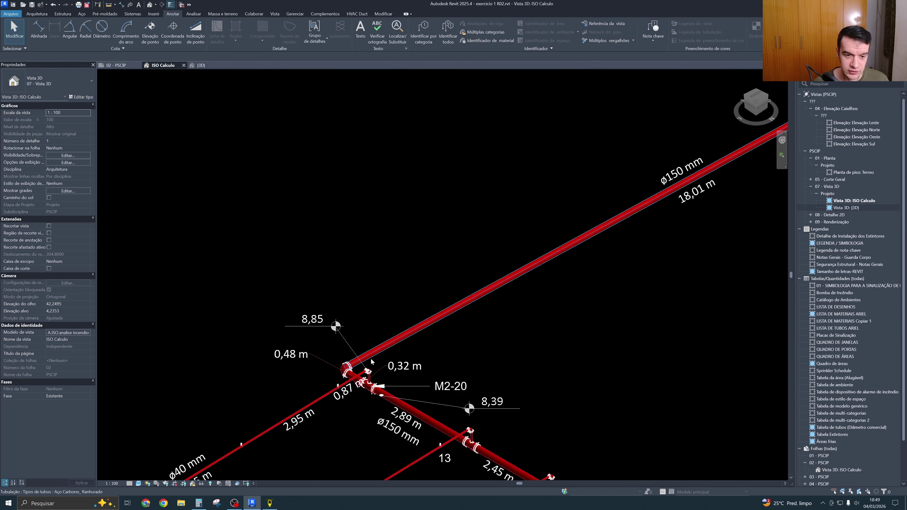
{"action": "middle_click_drag", "start_coordinate": [587, 284], "coordinate": [441, 326]}
Switch to SHC Editor, enter four standard 90 degree elbows (4E) for the TOR1-M2 pipe, and begin a new PIPE statement
{"action": "left_click", "coordinate": [270, 503]}
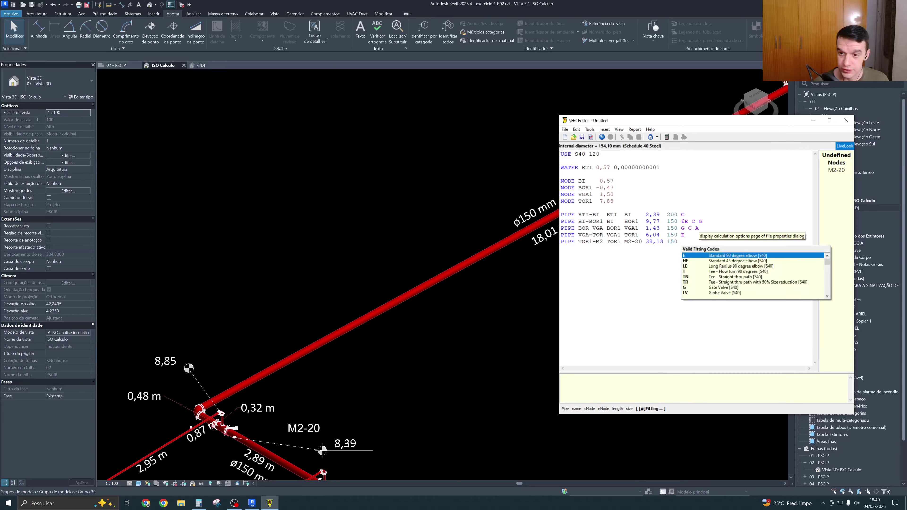
{"action": "type", "text": "E"}
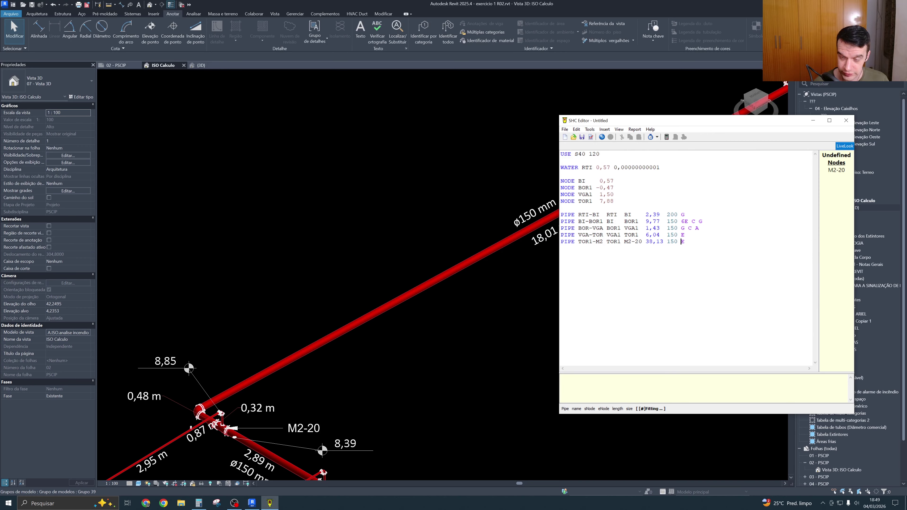
{"action": "type", "text": "4"}
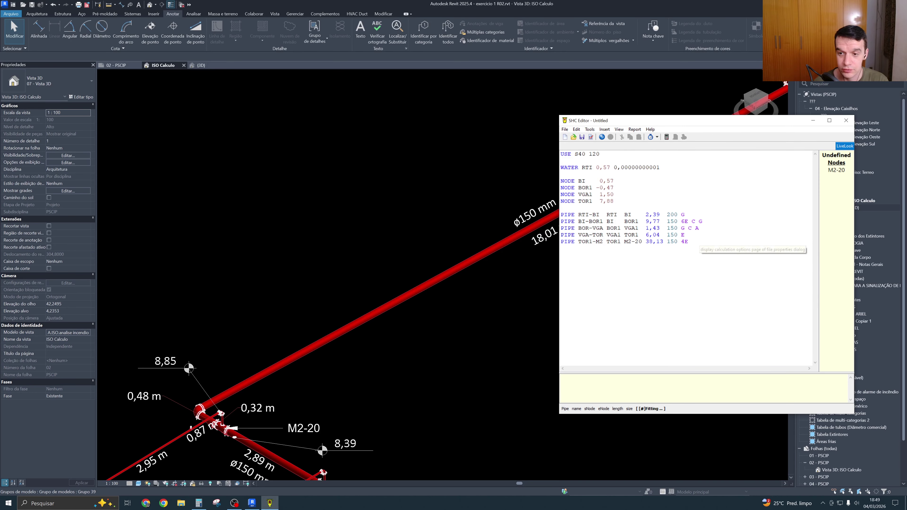
{"action": "key", "text": "Return"}
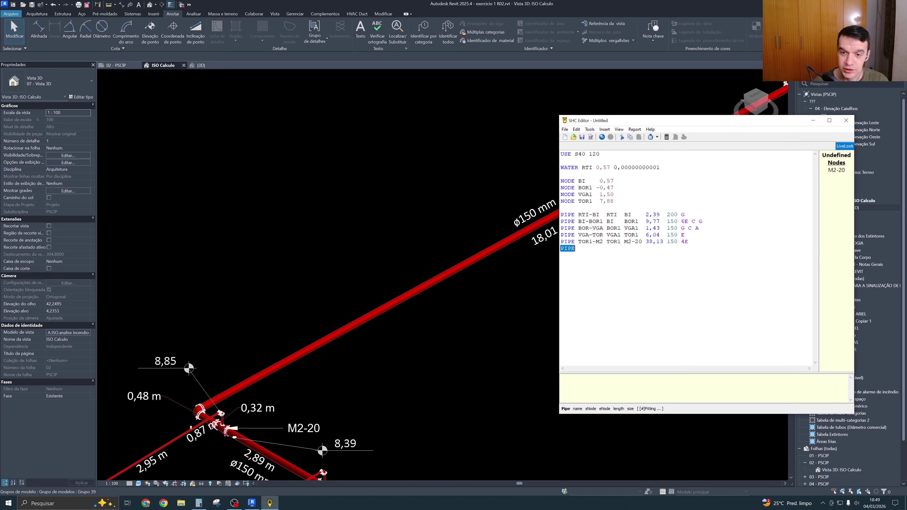
Delete the empty PIPE statement, then switch to Revit and examine the sprinkler grid's mains and branches starting at M2-20
{"action": "key", "text": "BackSpace"}
{"action": "left_click", "coordinate": [504, 314]}
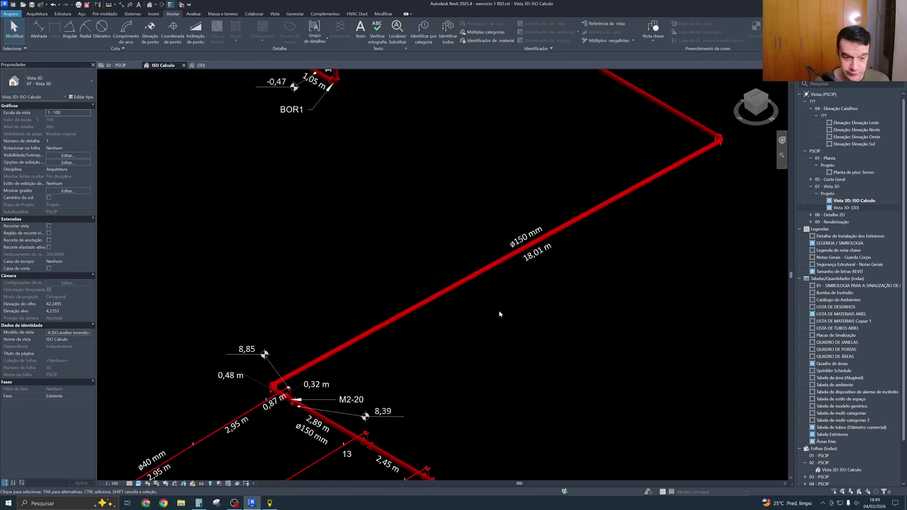
{"action": "scroll", "coordinate": [504, 314], "scroll_direction": "down", "scroll_amount": 5}
{"action": "scroll", "coordinate": [507, 267], "scroll_direction": "down", "scroll_amount": 1}
{"action": "scroll", "coordinate": [458, 313], "scroll_direction": "up", "scroll_amount": 6}
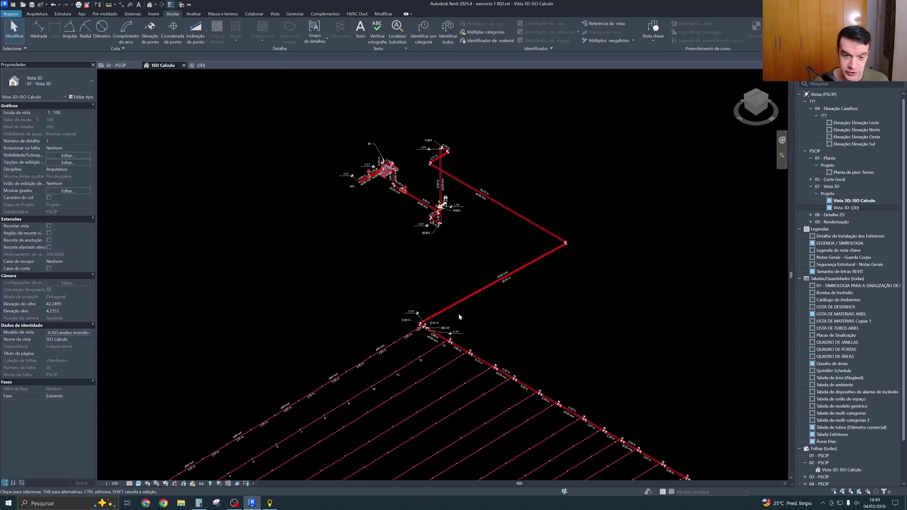
{"action": "scroll", "coordinate": [504, 262], "scroll_direction": "down", "scroll_amount": 6}
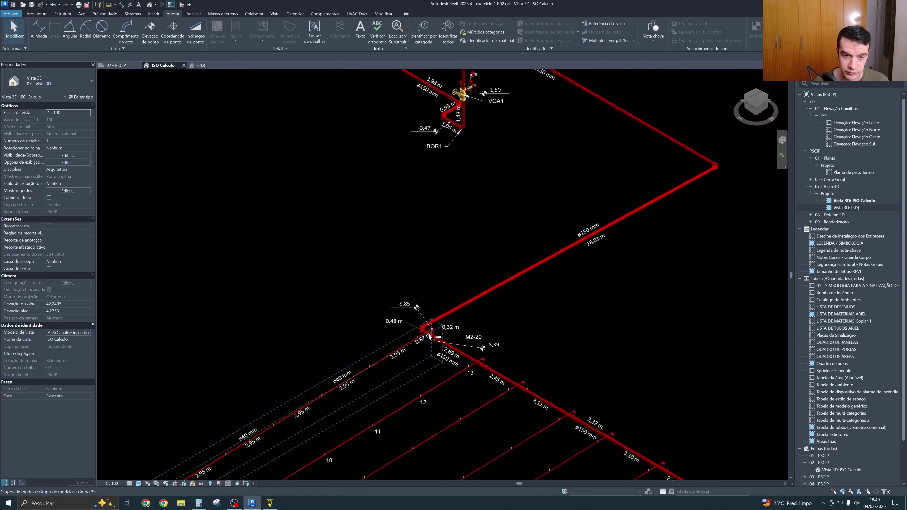
{"action": "middle_click_drag", "start_coordinate": [504, 262], "coordinate": [451, 202]}
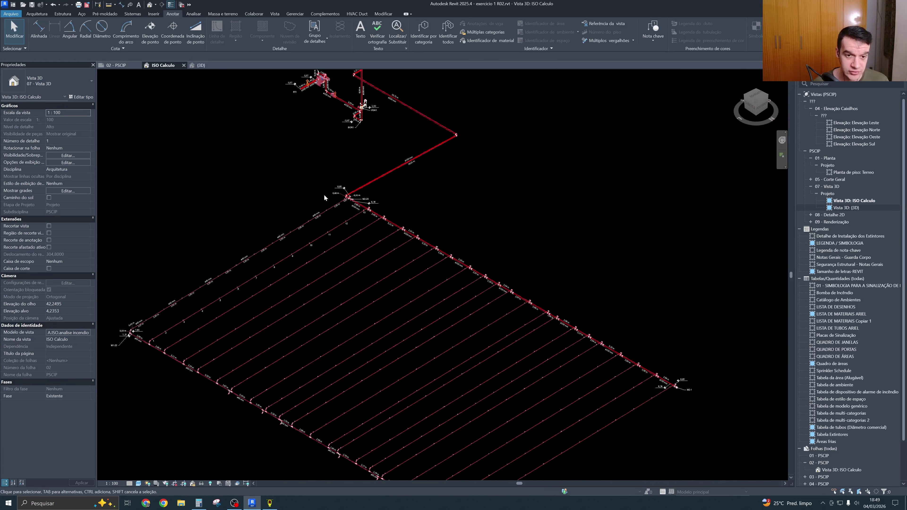
{"action": "scroll", "coordinate": [347, 200], "scroll_direction": "down", "scroll_amount": 3}
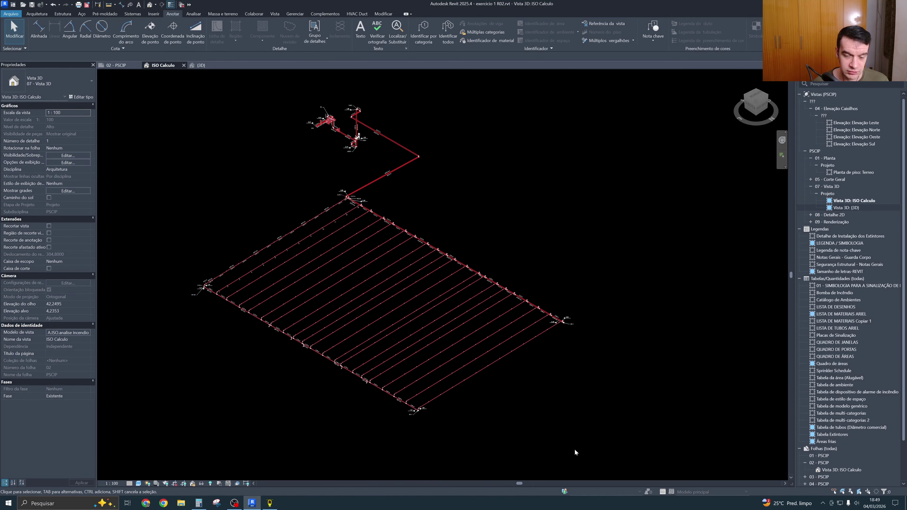
{"action": "scroll", "coordinate": [389, 223], "scroll_direction": "up", "scroll_amount": 4}
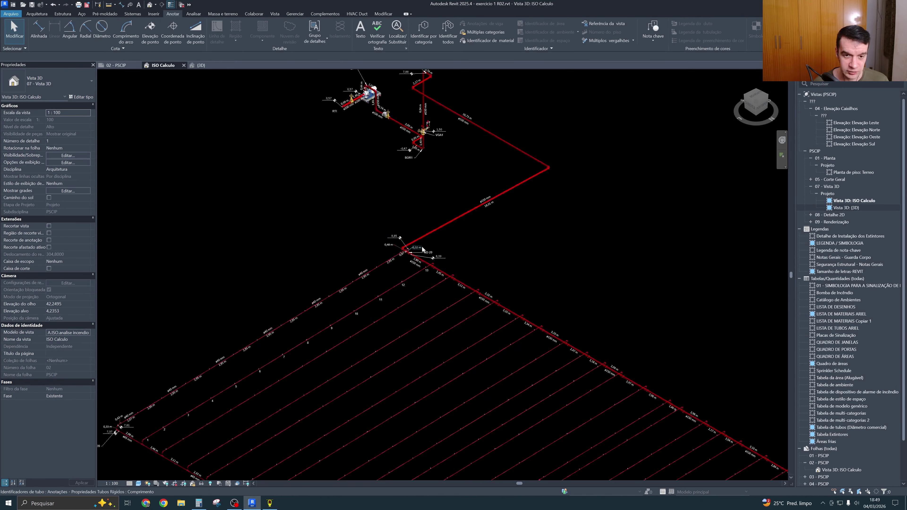
{"action": "scroll", "coordinate": [519, 228], "scroll_direction": "up", "scroll_amount": 3}
Check the SHC Editor input, return to Revit, and examine the ø150 mm main from M2-20 to its far end
{"action": "left_click", "coordinate": [270, 504]}
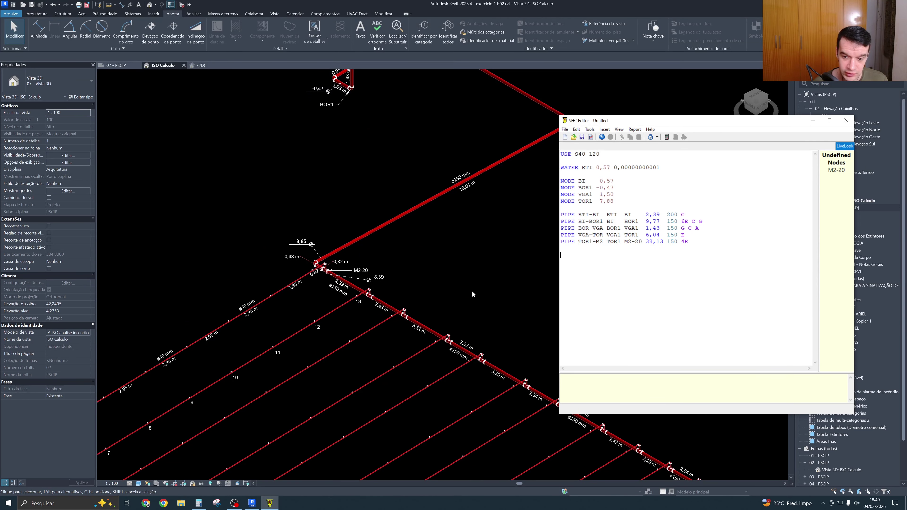
{"action": "scroll", "coordinate": [472, 286], "scroll_direction": "down", "scroll_amount": 5}
{"action": "left_click", "coordinate": [472, 277]}
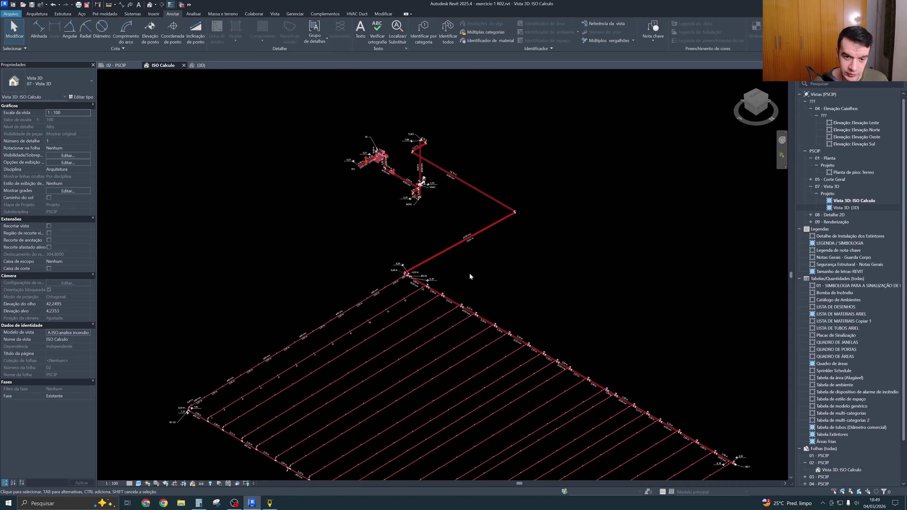
{"action": "scroll", "coordinate": [410, 267], "scroll_direction": "up", "scroll_amount": 3}
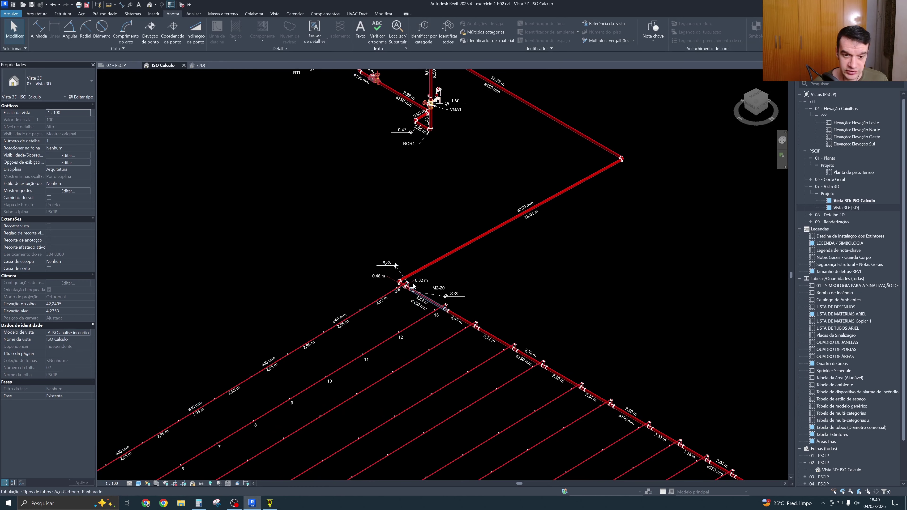
{"action": "scroll", "coordinate": [411, 295], "scroll_direction": "down", "scroll_amount": 6}
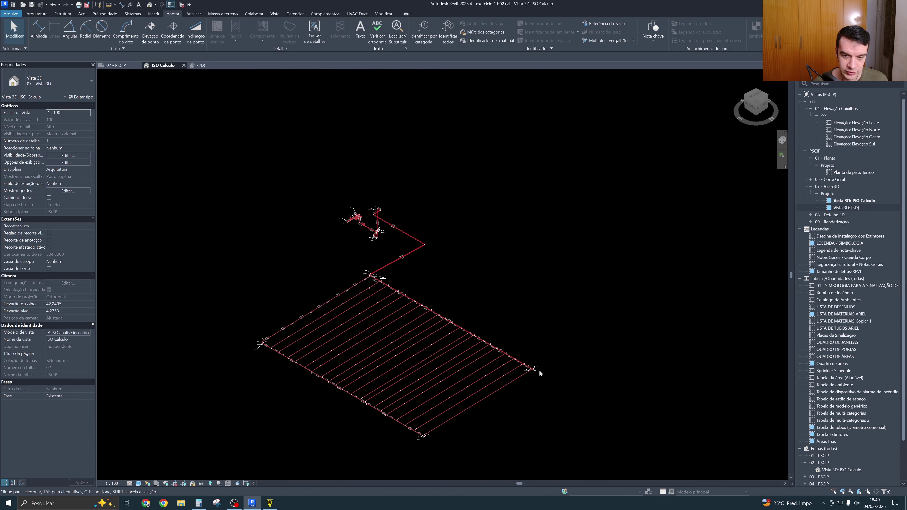
{"action": "scroll", "coordinate": [379, 264], "scroll_direction": "up", "scroll_amount": 3}
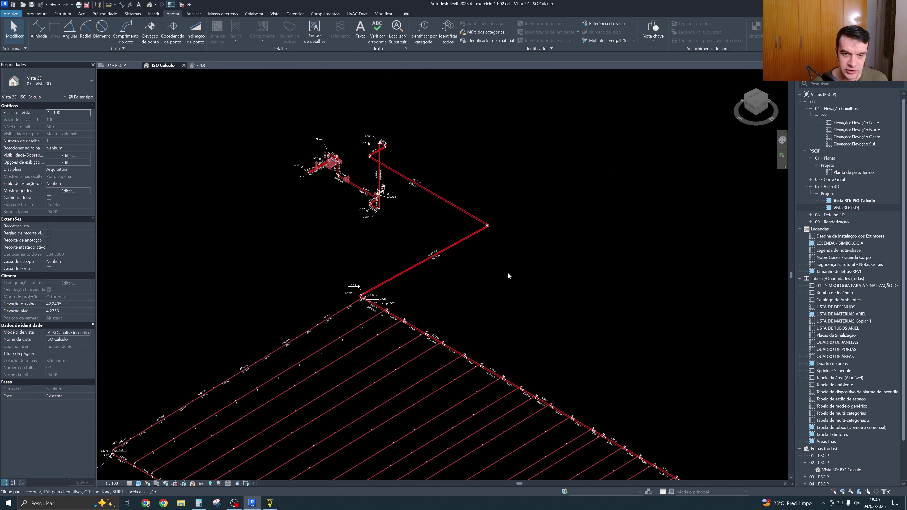
Switch to the SHC Editor and start a MAIN line below the PIPE entries
{"action": "middle_click_drag", "start_coordinate": [467, 293], "coordinate": [528, 157]}
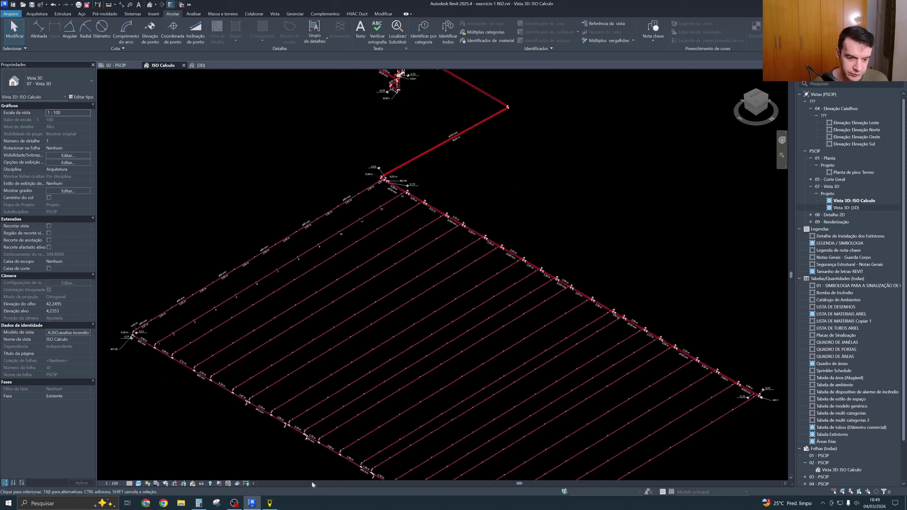
{"action": "left_click", "coordinate": [270, 504]}
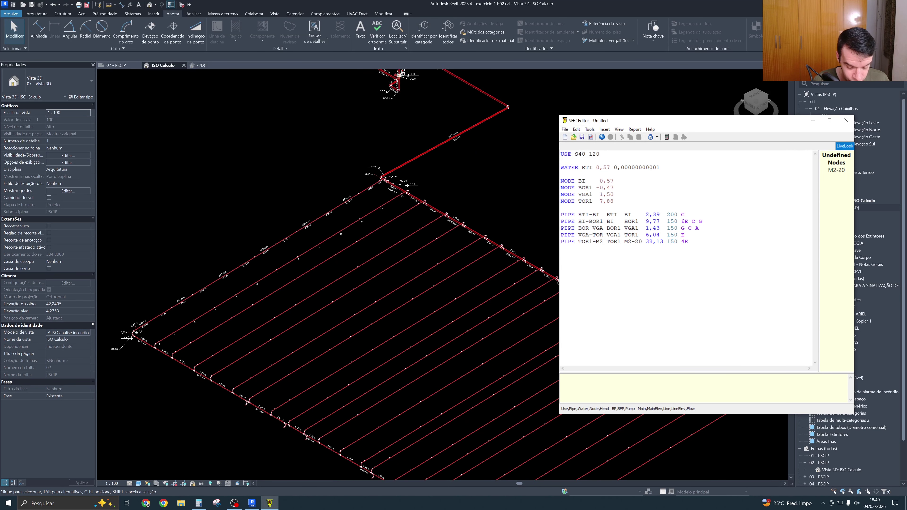
{"action": "type", "text": "MAINV"}
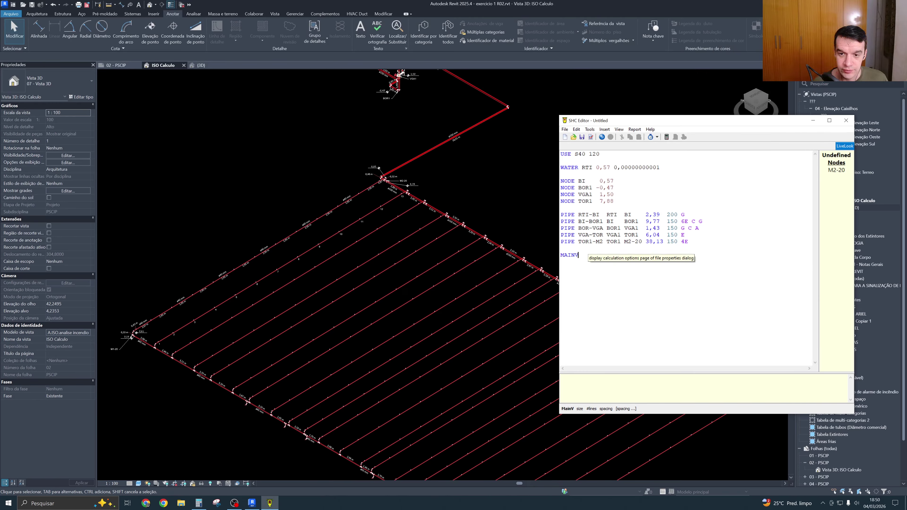
{"action": "key", "text": "BackSpace"}
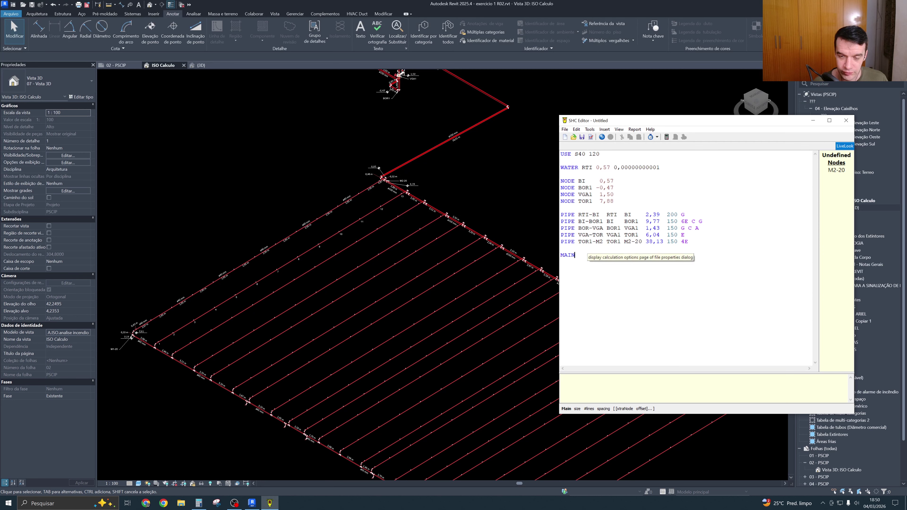
Check the main near M1-20 in Revit, and complete the SHC Editor line as MAINV with size 65 and 20 lines
{"action": "left_click", "coordinate": [184, 408]}
{"action": "scroll", "coordinate": [143, 345], "scroll_direction": "up", "scroll_amount": 3}
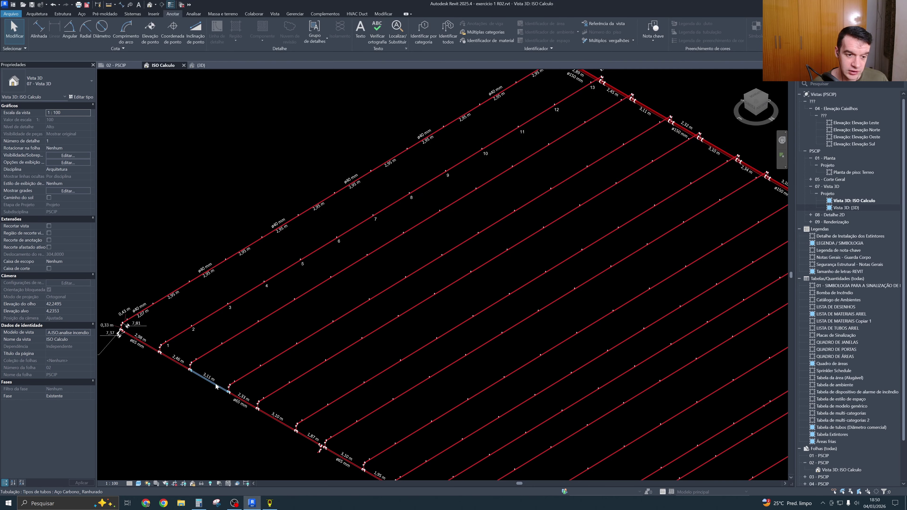
{"action": "middle_click_drag", "start_coordinate": [342, 469], "coordinate": [273, 383]}
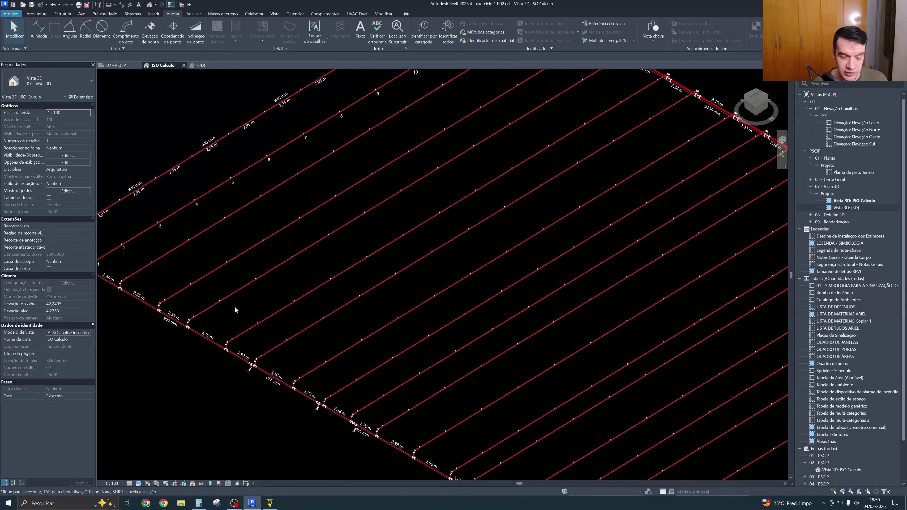
{"action": "middle_click_drag", "start_coordinate": [234, 310], "coordinate": [361, 381]}
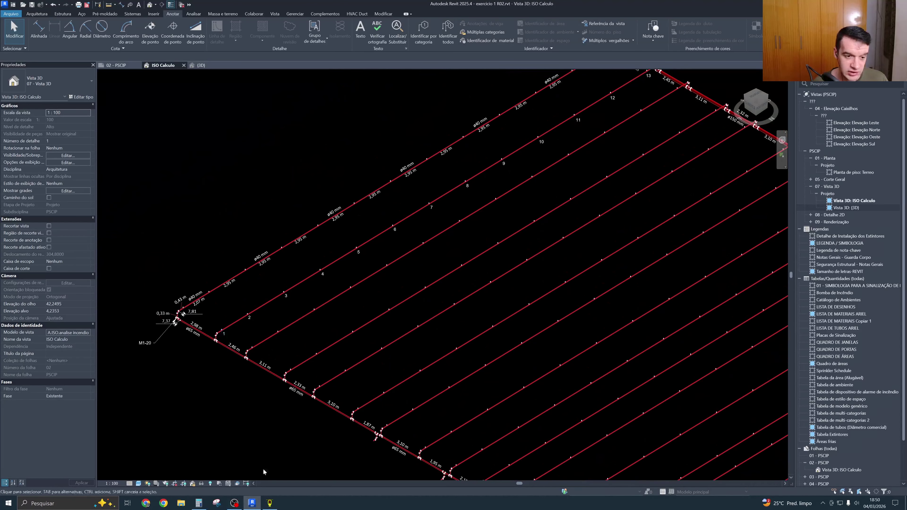
{"action": "left_click", "coordinate": [270, 504]}
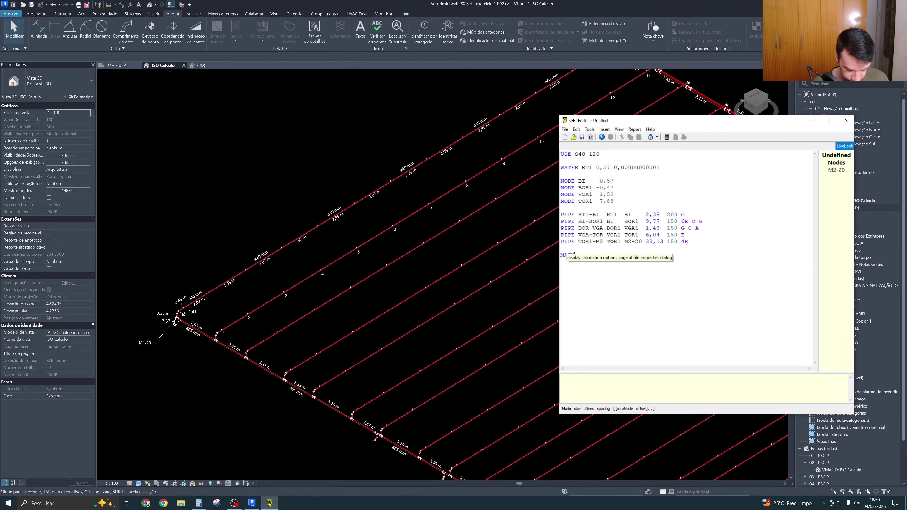
{"action": "type", "text": "V"}
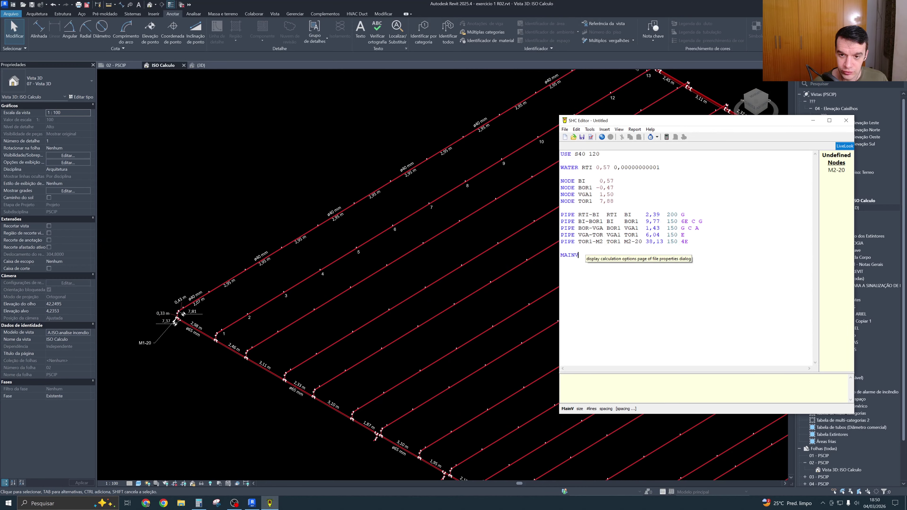
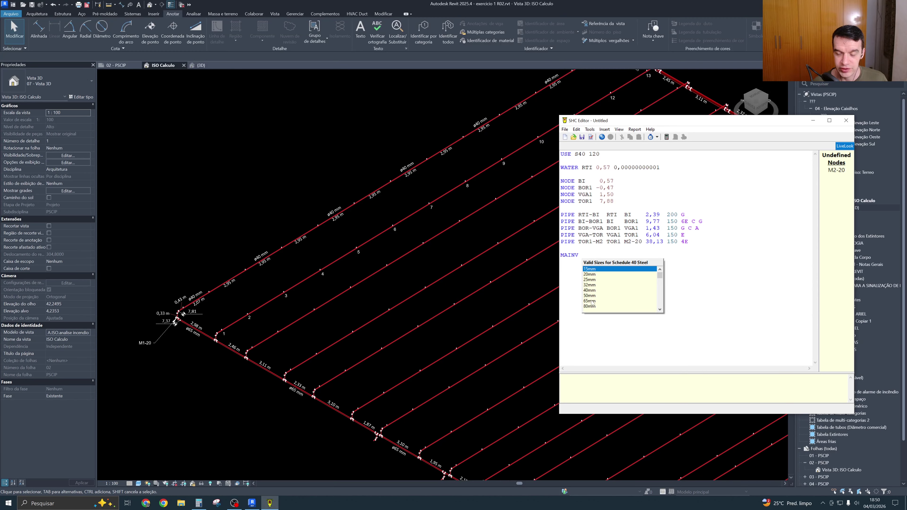
{"action": "left_click", "coordinate": [592, 302]}
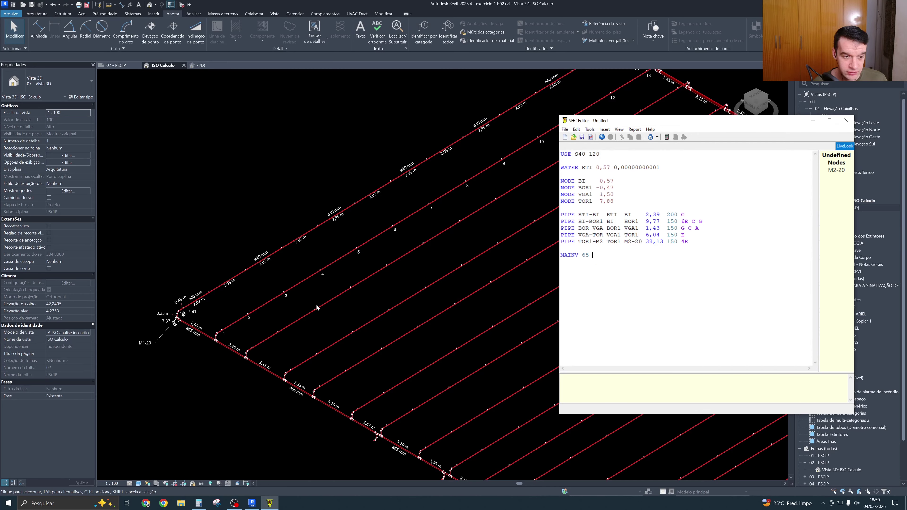
{"action": "type", "text": "2"}
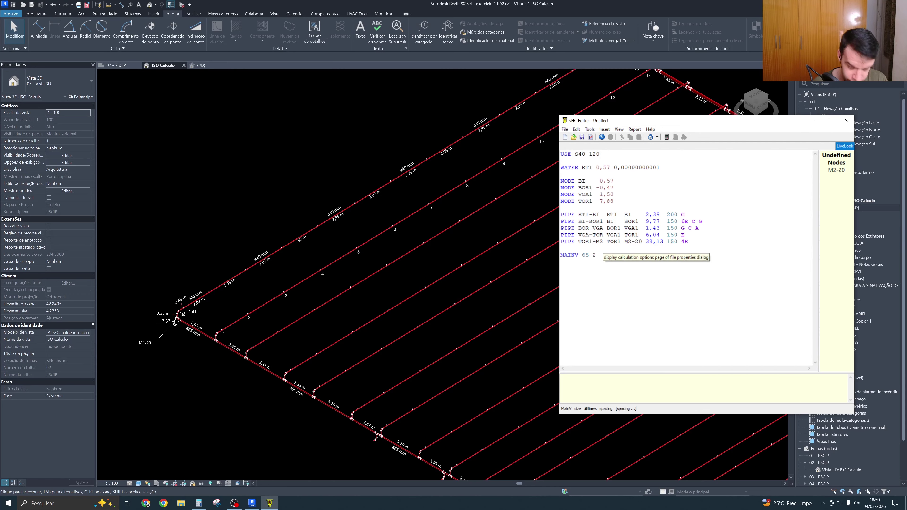
{"action": "type", "text": "0"}
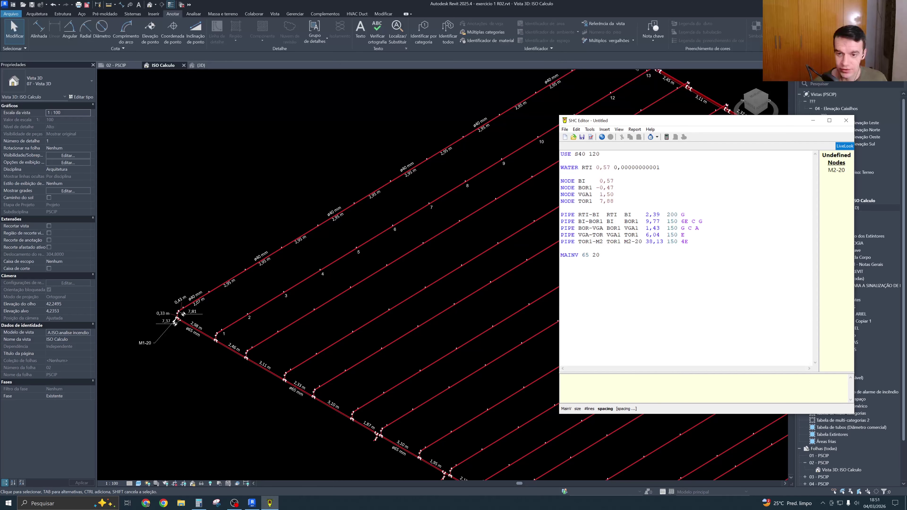
Inspect the main at its M1-1 end in Revit and enter the spacings 2,90 2,98 2,82 on the MAINV line
{"action": "left_click", "coordinate": [456, 278]}
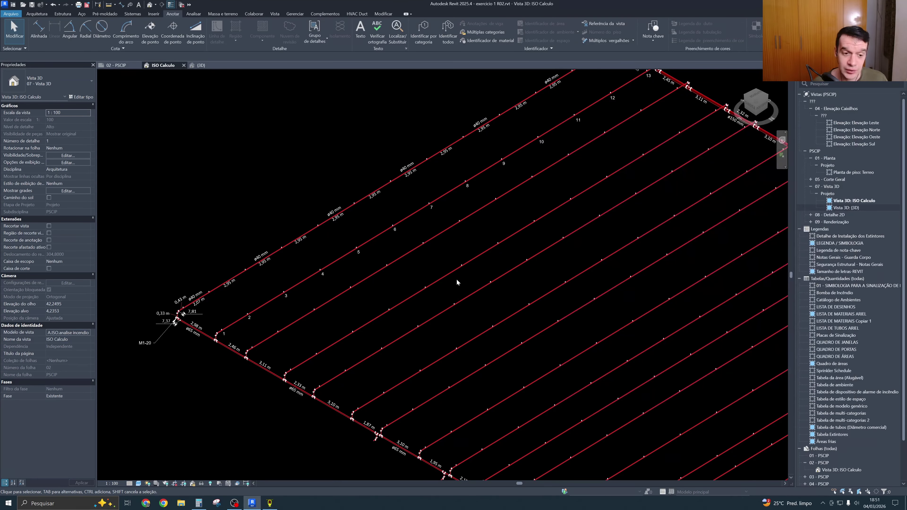
{"action": "scroll", "coordinate": [457, 278], "scroll_direction": "down", "scroll_amount": 5}
{"action": "scroll", "coordinate": [518, 414], "scroll_direction": "up", "scroll_amount": 2}
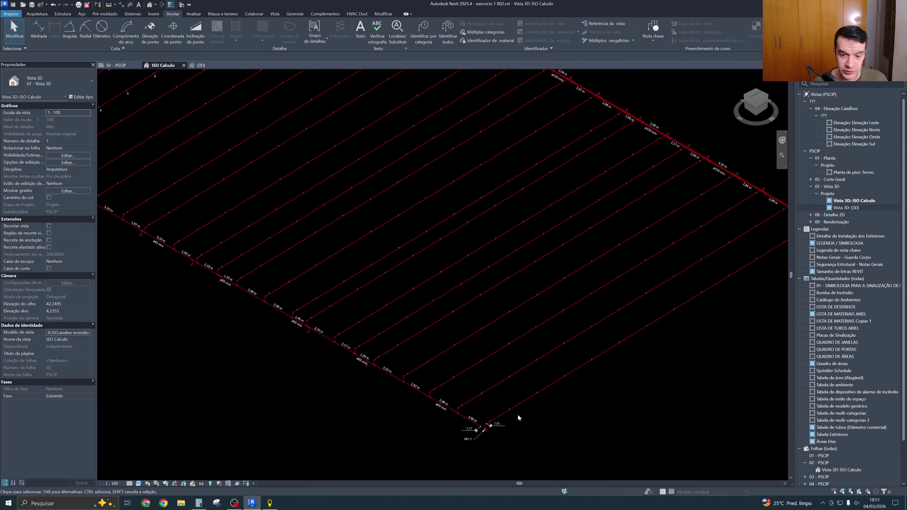
{"action": "scroll", "coordinate": [509, 413], "scroll_direction": "down", "scroll_amount": 4}
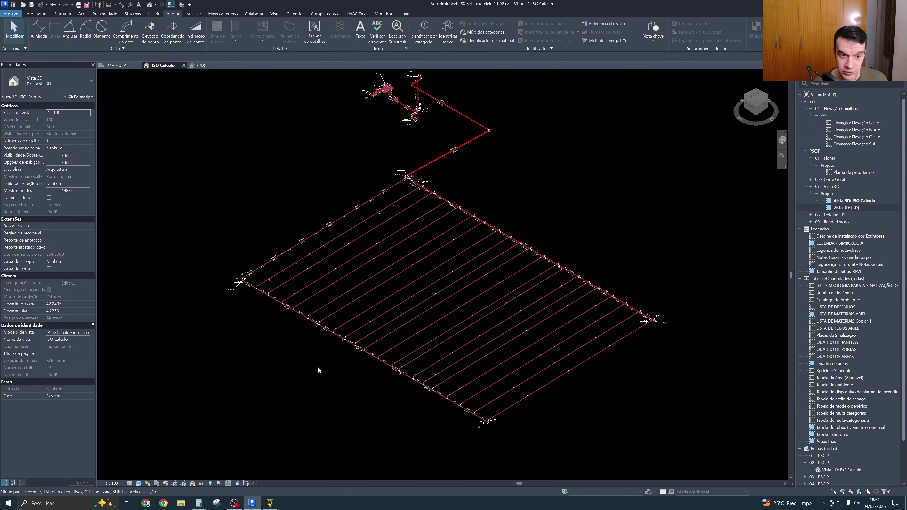
{"action": "scroll", "coordinate": [464, 397], "scroll_direction": "up", "scroll_amount": 4}
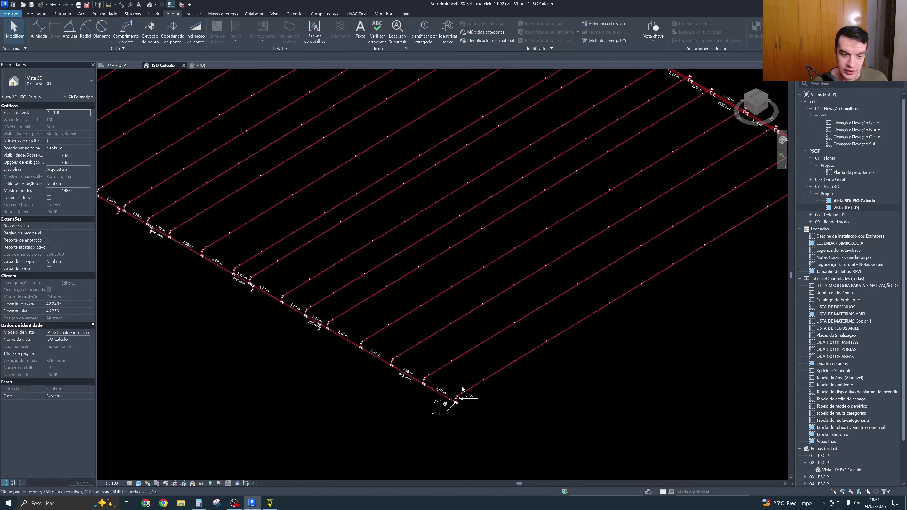
{"action": "left_click", "coordinate": [269, 504]}
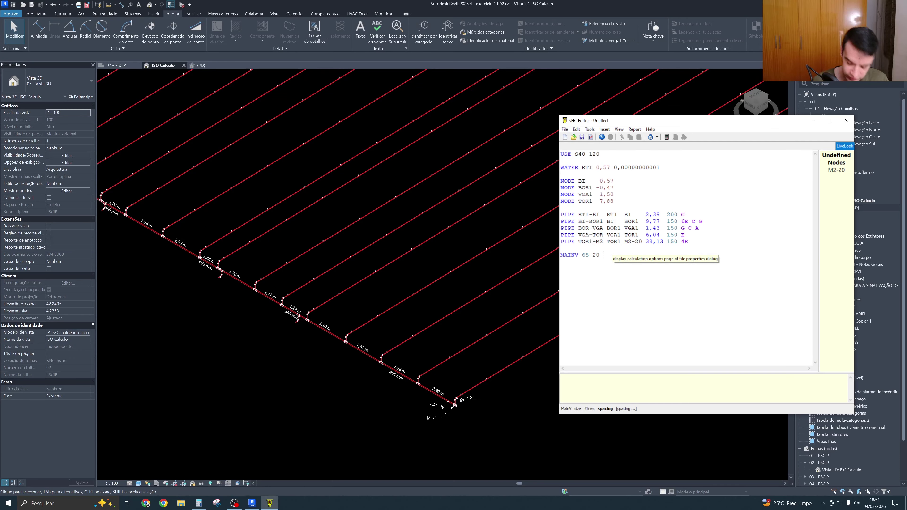
{"action": "type", "text": "2,90 2"}
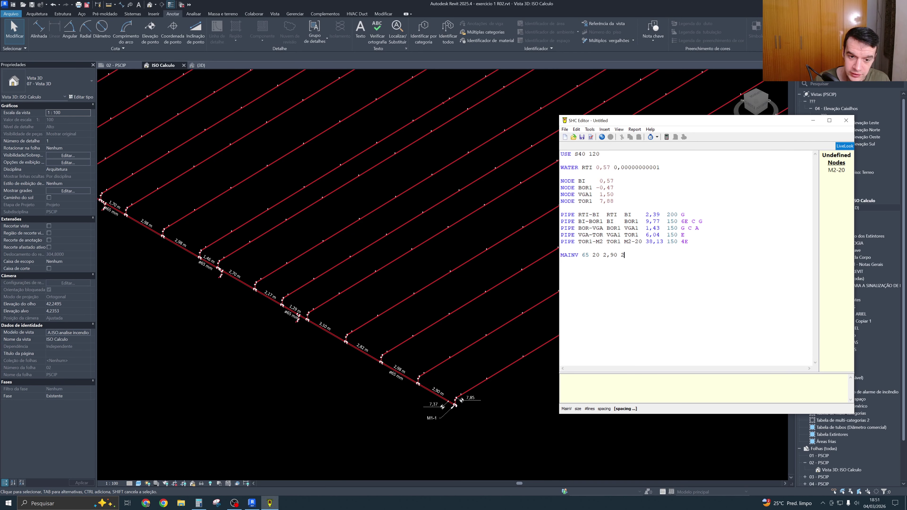
{"action": "type", "text": ",98 2,82"}
Try replacing the MAINV spacings with the sequence read from the M1-20 end of the main, starting 2,98 2,46
{"action": "left_click", "coordinate": [444, 308]}
{"action": "scroll", "coordinate": [444, 307], "scroll_direction": "down", "scroll_amount": 4}
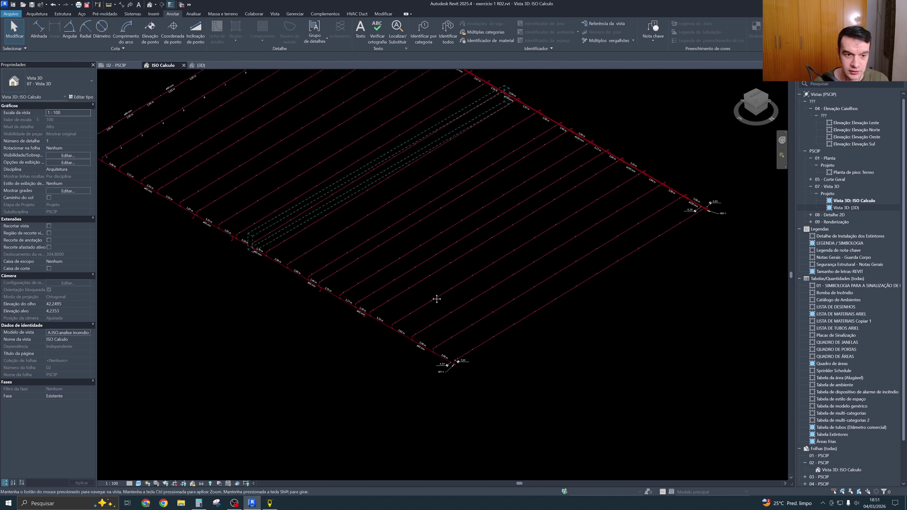
{"action": "scroll", "coordinate": [358, 246], "scroll_direction": "up", "scroll_amount": 3}
{"action": "left_click", "coordinate": [269, 503]}
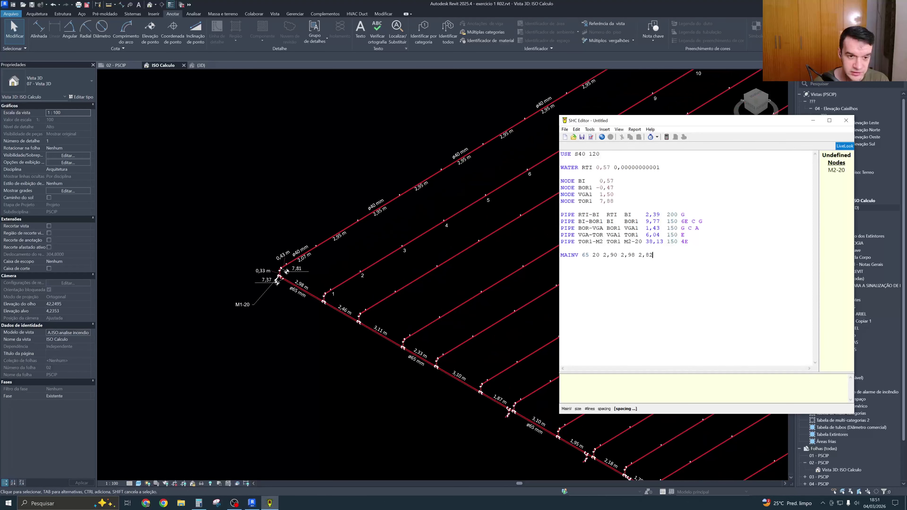
{"action": "key", "text": "BackSpace"}
{"action": "key", "text": "BackSpace"}
{"action": "key", "text": "BackSpace"}
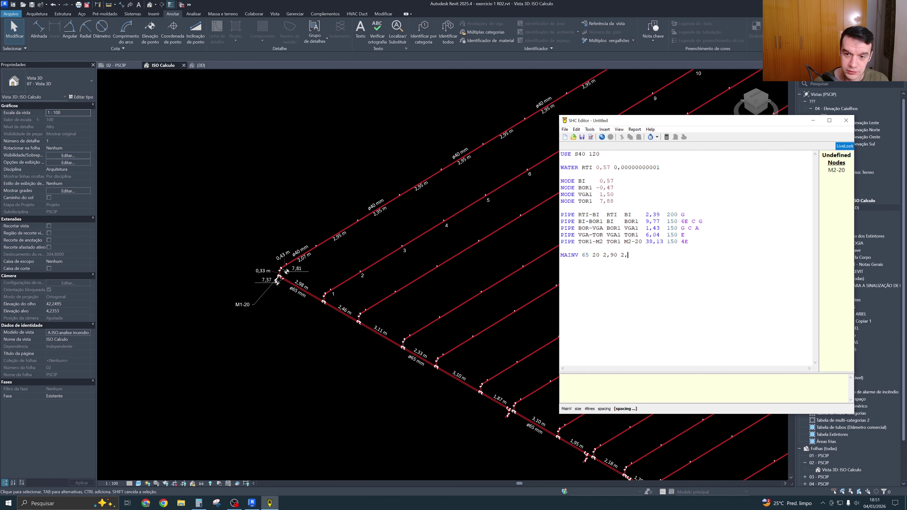
{"action": "key", "text": "BackSpace"}
{"action": "key", "text": "BackSpace"}
{"action": "key", "text": "BackSpace"}
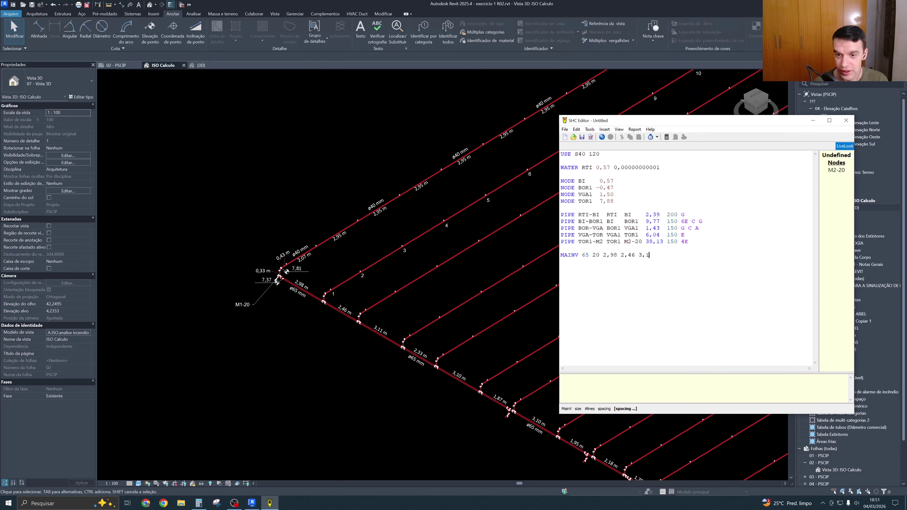
Remove all spacings from the MAINV line, leaving only size 65 and 20 lines
{"action": "key", "text": "BackSpace"}
{"action": "key", "text": "BackSpace"}
{"action": "key", "text": "BackSpace"}
{"action": "key", "text": "BackSpace"}
{"action": "key", "text": "BackSpace"}
{"action": "key", "text": "BackSpace"}
{"action": "key", "text": "BackSpace"}
{"action": "key", "text": "BackSpace"}
{"action": "key", "text": "BackSpace"}
{"action": "key", "text": "BackSpace"}
{"action": "key", "text": "BackSpace"}
{"action": "key", "text": "BackSpace"}
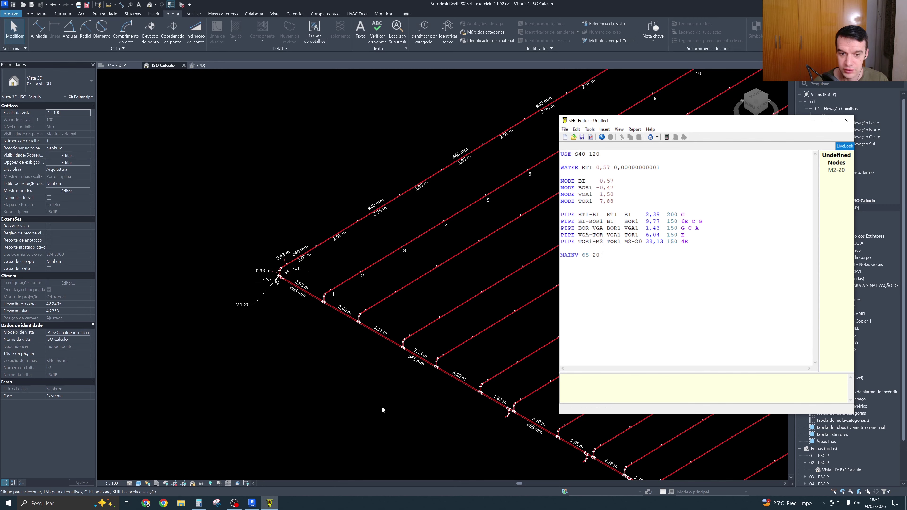
Enter the MAINV spacings in order from M1-1 to M1-20, beginning 2,90 2,98 2,82 3,10 and ending 2,33 3,11 2,46 2,98
{"action": "left_click", "coordinate": [383, 409]}
{"action": "scroll", "coordinate": [399, 249], "scroll_direction": "down", "scroll_amount": 3}
{"action": "middle_click_drag", "start_coordinate": [616, 369], "coordinate": [430, 263]}
{"action": "scroll", "coordinate": [718, 479], "scroll_direction": "up", "scroll_amount": 3}
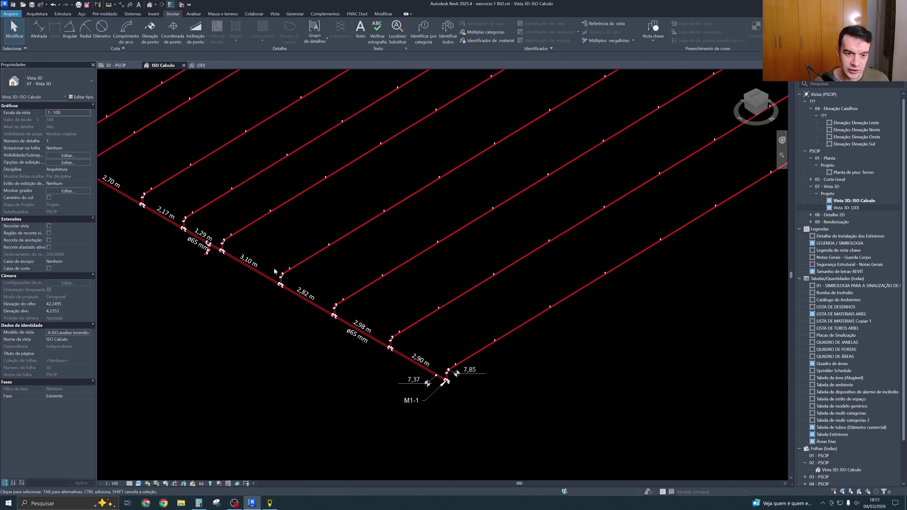
{"action": "middle_click_drag", "start_coordinate": [407, 353], "coordinate": [382, 349]}
{"action": "left_click", "coordinate": [271, 504]}
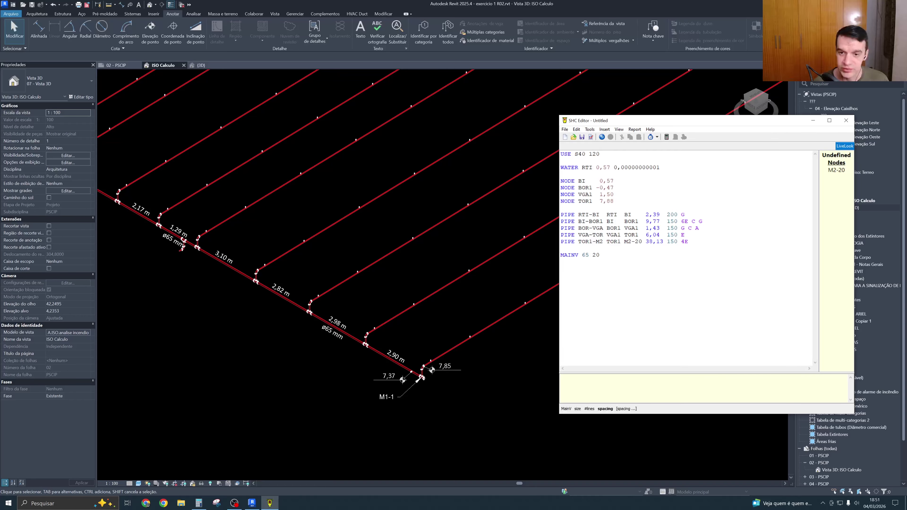
{"action": "type", "text": "2,90 2,98 2,8"}
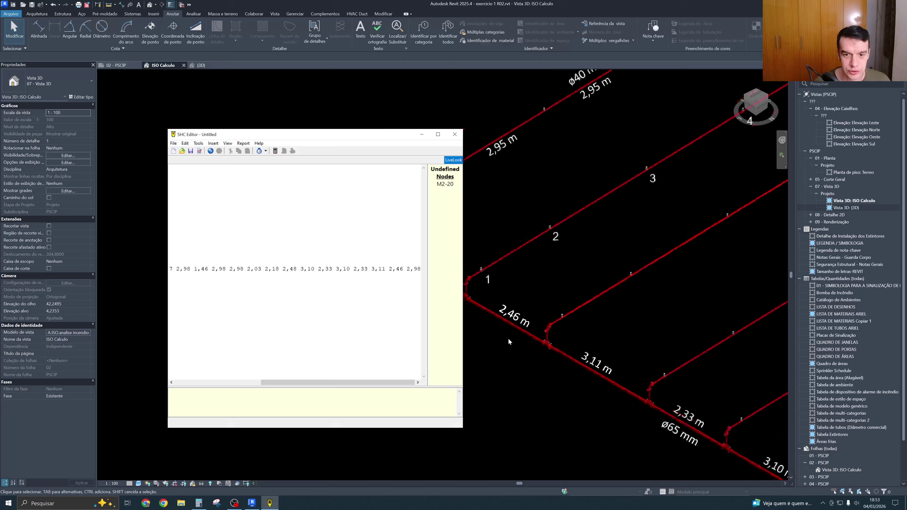
Review the spacing values along the full length of the MAINV line in the SHC Editor
{"action": "scroll", "coordinate": [508, 338], "scroll_direction": "down", "scroll_amount": 2}
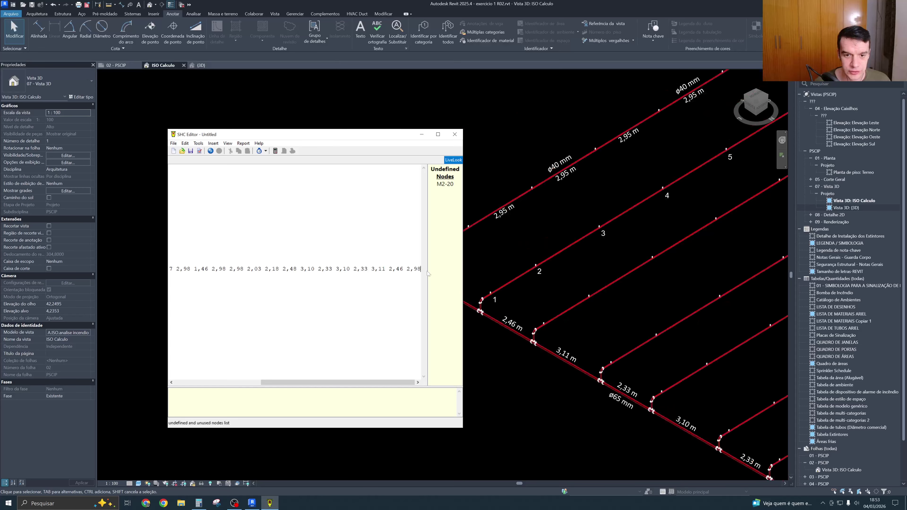
{"action": "left_click", "coordinate": [418, 268]}
{"action": "left_click", "coordinate": [397, 254]}
{"action": "left_click", "coordinate": [375, 269]}
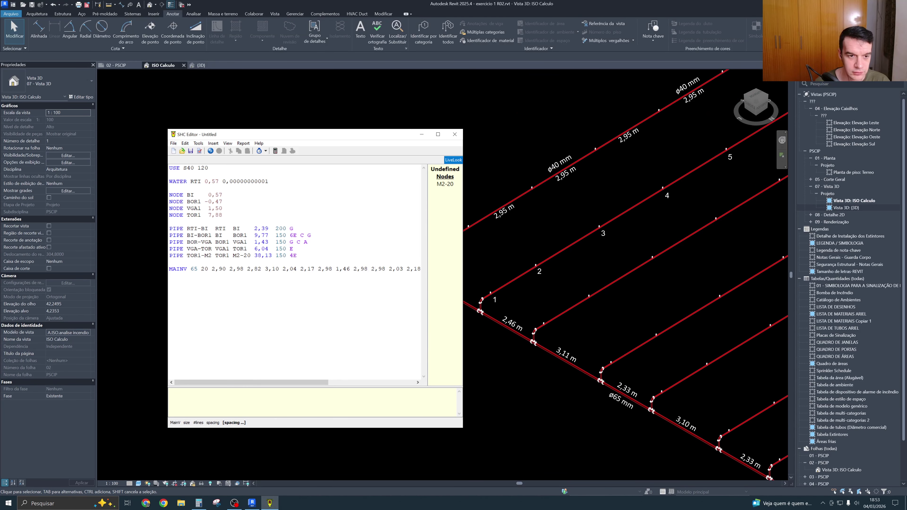
{"action": "left_click", "coordinate": [215, 269]}
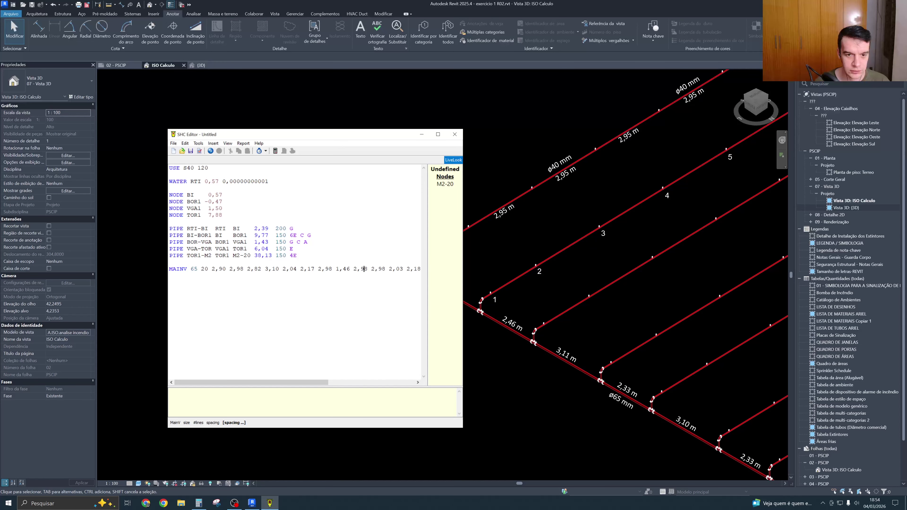
{"action": "left_click_drag", "start_coordinate": [250, 382], "coordinate": [336, 382]}
{"action": "left_click", "coordinate": [265, 269]}
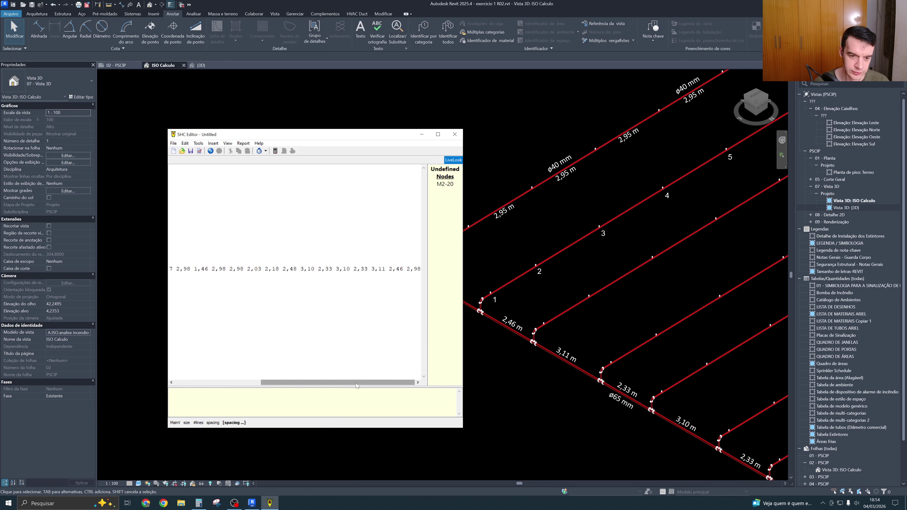
{"action": "left_click_drag", "start_coordinate": [356, 385], "coordinate": [269, 385]}
Compare the MAINV spacings in the SHC Editor with the pipe lengths along the M1 main in the Revit isometric
{"action": "left_click", "coordinate": [504, 245]}
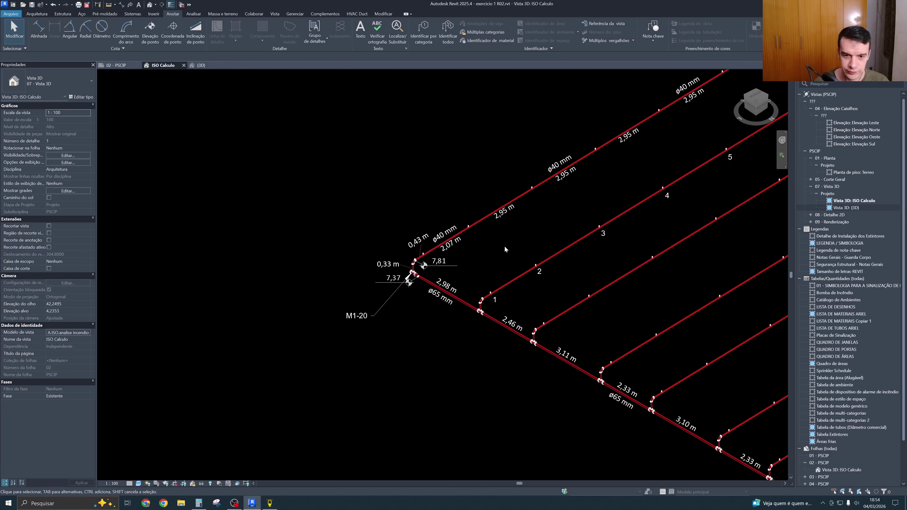
{"action": "scroll", "coordinate": [504, 245], "scroll_direction": "down", "scroll_amount": 3}
{"action": "middle_click_drag", "start_coordinate": [615, 333], "coordinate": [441, 281]}
{"action": "middle_click_drag", "start_coordinate": [350, 224], "coordinate": [389, 276]}
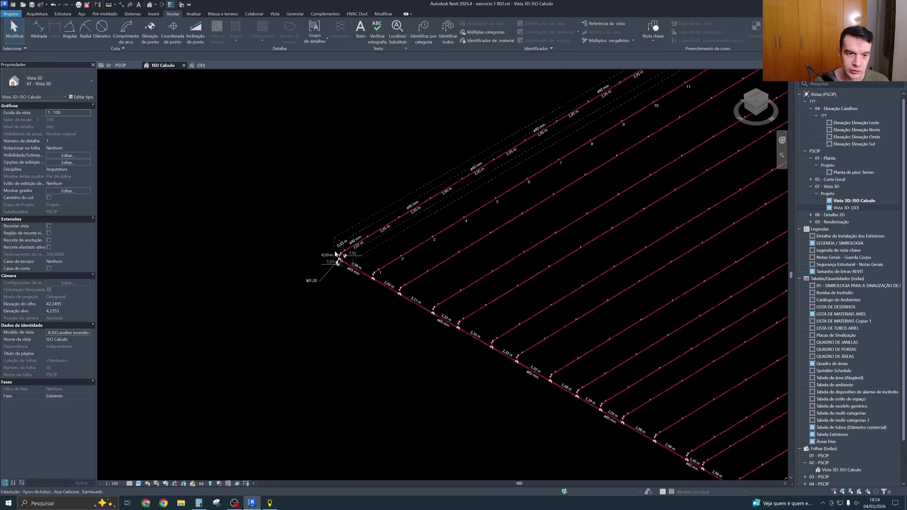
{"action": "scroll", "coordinate": [389, 276], "scroll_direction": "up", "scroll_amount": 2}
{"action": "left_click", "coordinate": [270, 503]}
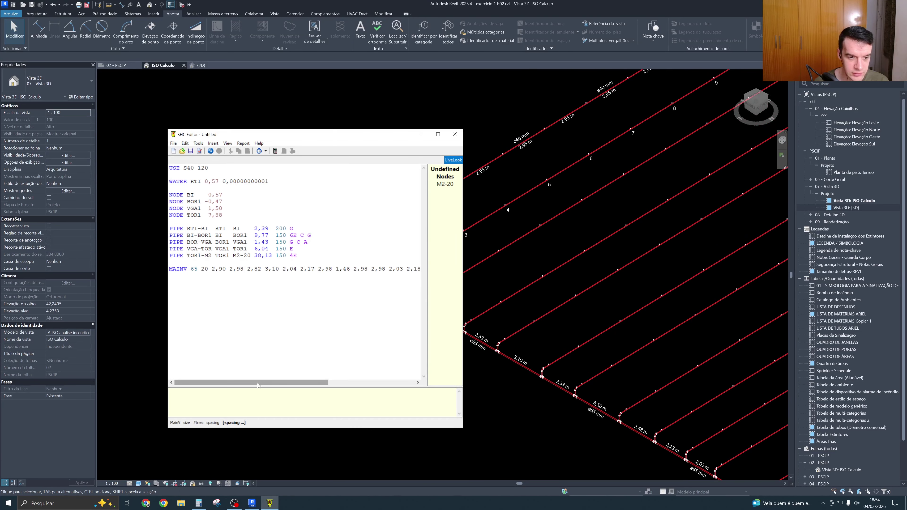
{"action": "left_click_drag", "start_coordinate": [251, 383], "coordinate": [358, 380]}
Add a MAINELEV line below the MAINV line in the SHC Editor, with start elevation 7,37 read at M1-1 in the Revit isometric
{"action": "key", "text": "Return"}
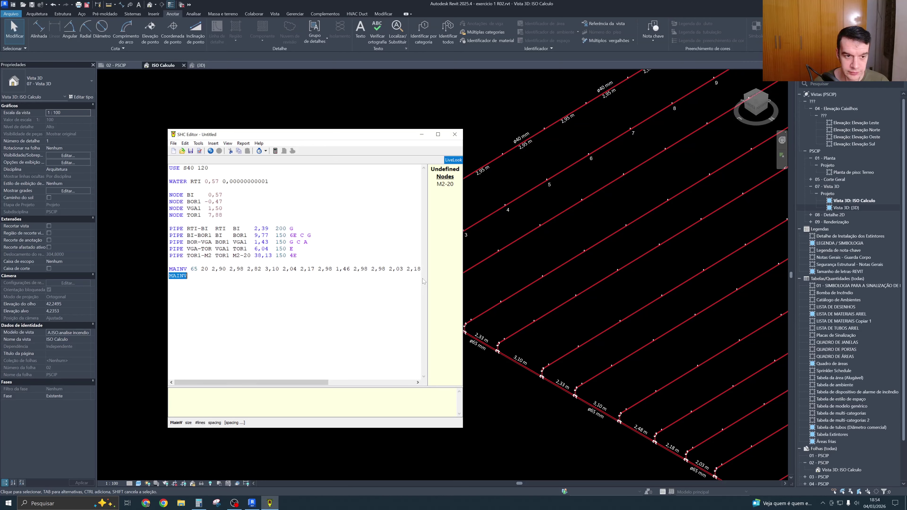
{"action": "type", "text": "MAINELEV"}
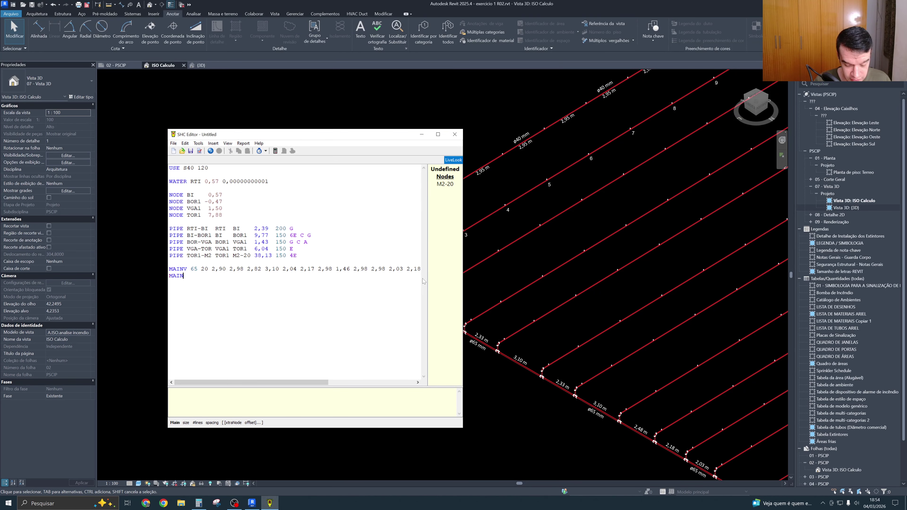
{"action": "left_click", "coordinate": [533, 267]}
{"action": "scroll", "coordinate": [314, 268], "scroll_direction": "down", "scroll_amount": 3}
{"action": "scroll", "coordinate": [323, 267], "scroll_direction": "up", "scroll_amount": 8}
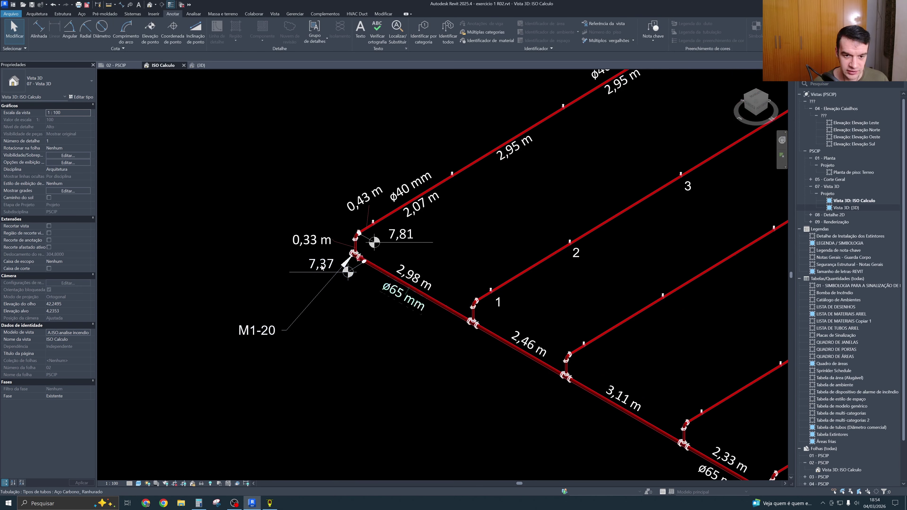
{"action": "scroll", "coordinate": [276, 244], "scroll_direction": "down", "scroll_amount": 5}
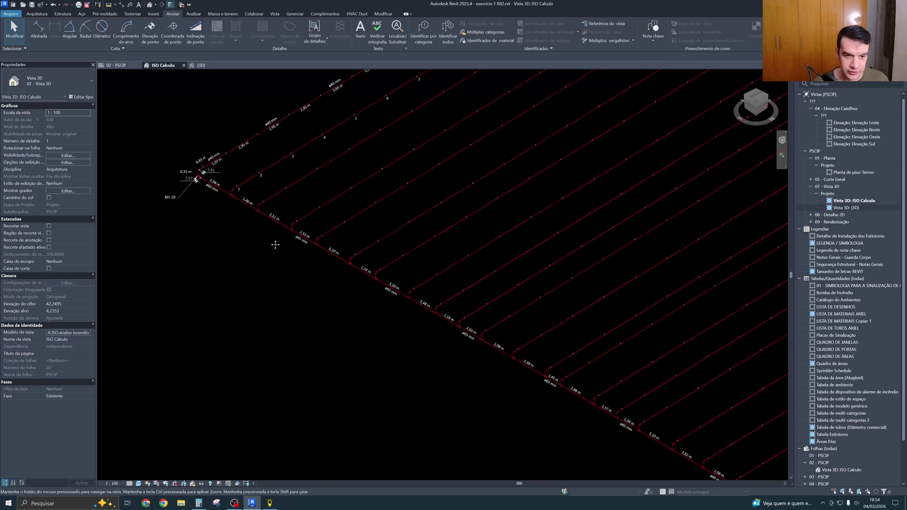
{"action": "middle_click_drag", "start_coordinate": [276, 245], "coordinate": [252, 241]}
{"action": "scroll", "coordinate": [496, 345], "scroll_direction": "down", "scroll_amount": 2}
{"action": "scroll", "coordinate": [496, 345], "scroll_direction": "up", "scroll_amount": 5}
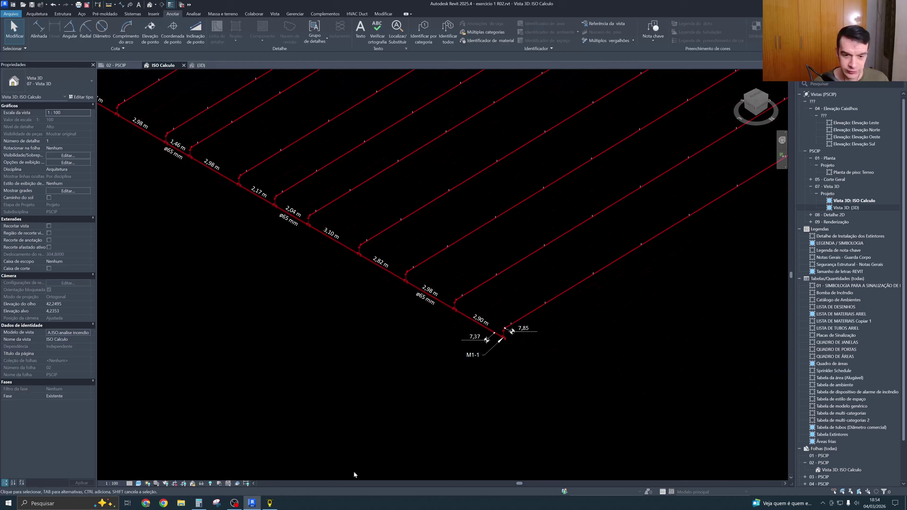
{"action": "left_click", "coordinate": [270, 502]}
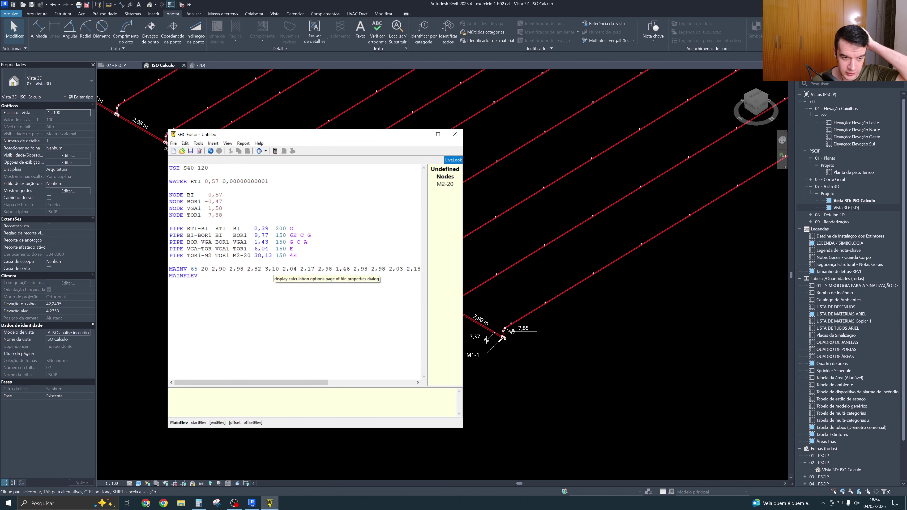
{"action": "left_click", "coordinate": [520, 372]}
{"action": "scroll", "coordinate": [475, 343], "scroll_direction": "up", "scroll_amount": 5}
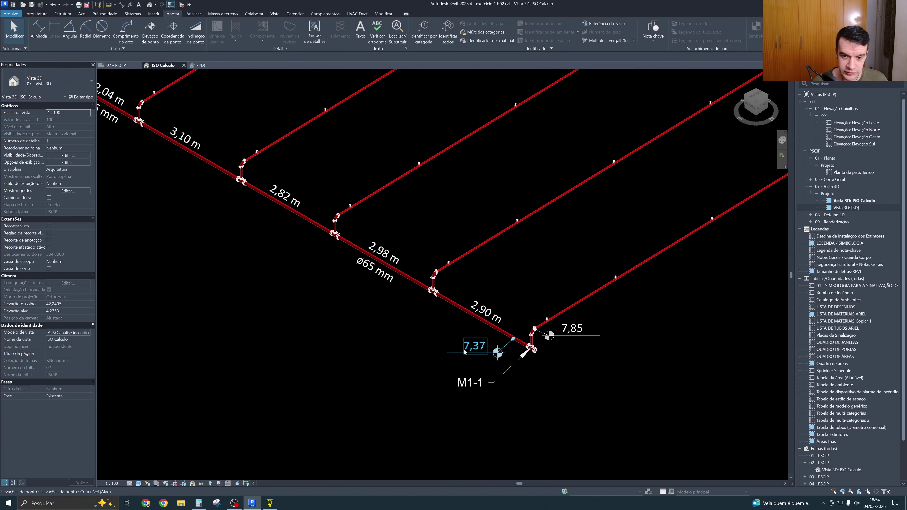
{"action": "left_click", "coordinate": [270, 503]}
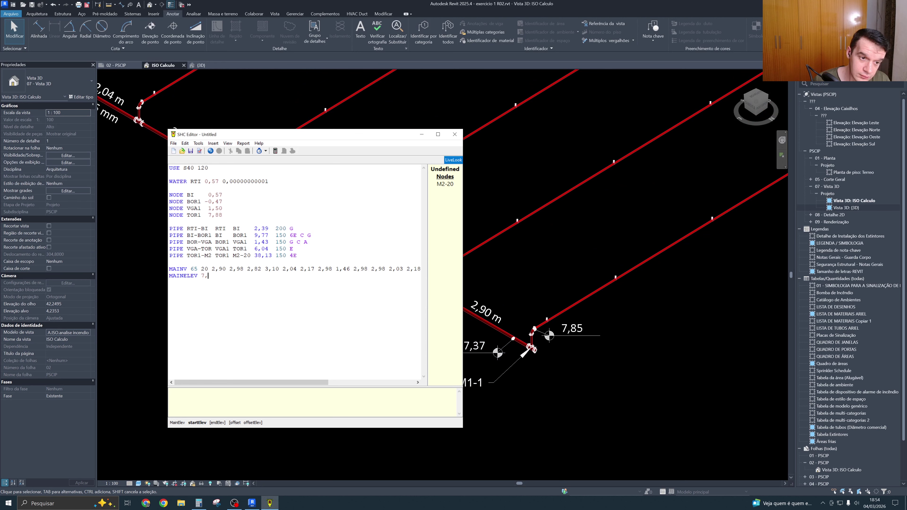
Check the elevation at M1-20 in the isometric and enter 7,37 as the end elevation of the MAINELEV line
{"action": "left_click", "coordinate": [557, 413]}
{"action": "scroll", "coordinate": [573, 410], "scroll_direction": "down", "scroll_amount": 3}
{"action": "scroll", "coordinate": [473, 366], "scroll_direction": "down", "scroll_amount": 3}
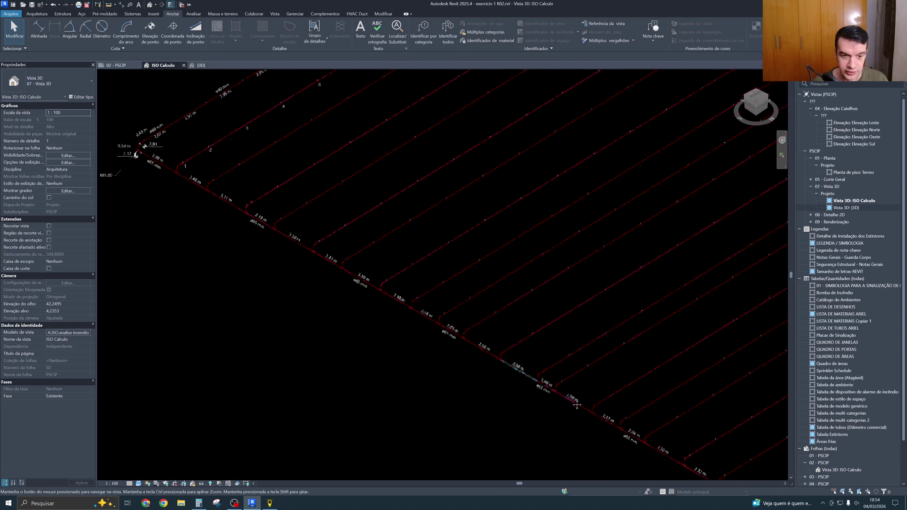
{"action": "scroll", "coordinate": [290, 230], "scroll_direction": "up", "scroll_amount": 5}
{"action": "scroll", "coordinate": [287, 261], "scroll_direction": "down", "scroll_amount": 2}
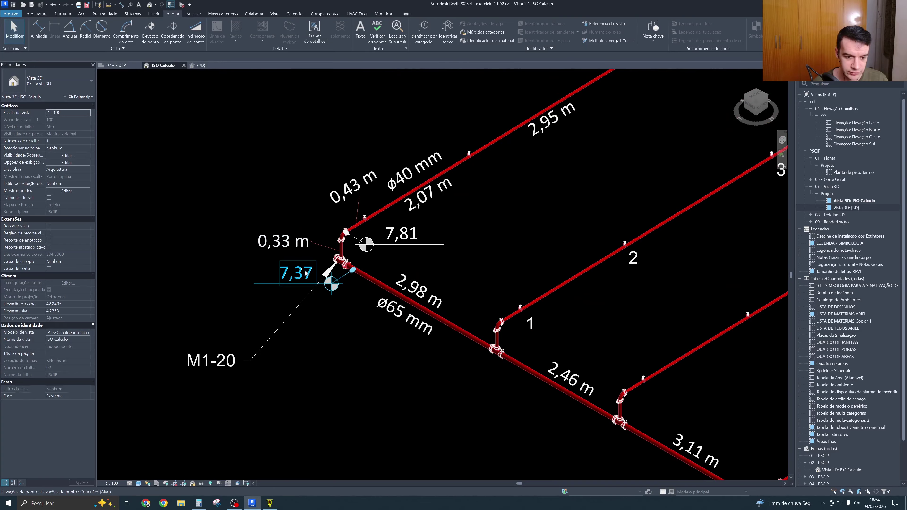
{"action": "left_click", "coordinate": [295, 272]}
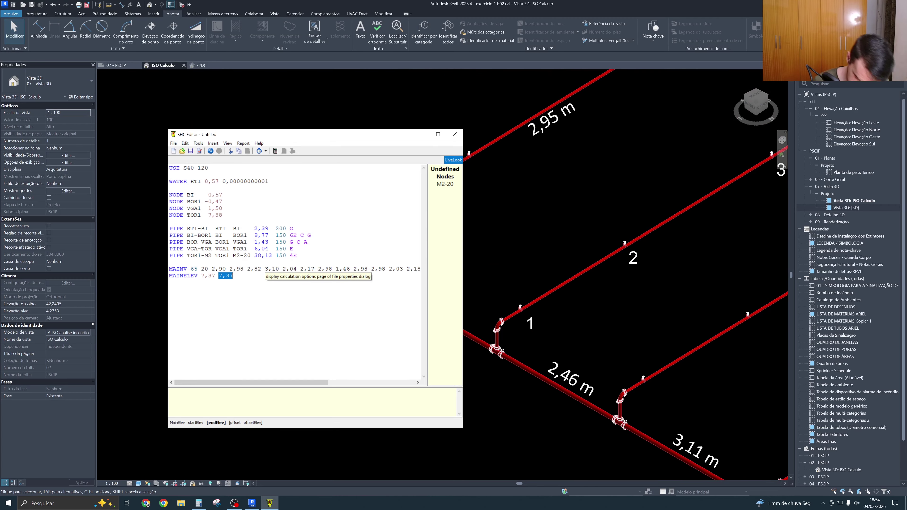
{"action": "type", "text": "7,"}
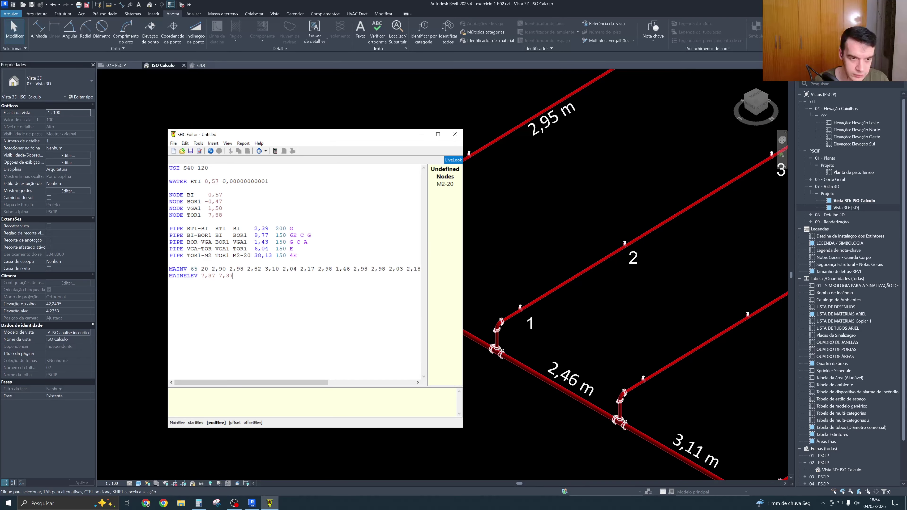
{"action": "key", "text": "Return"}
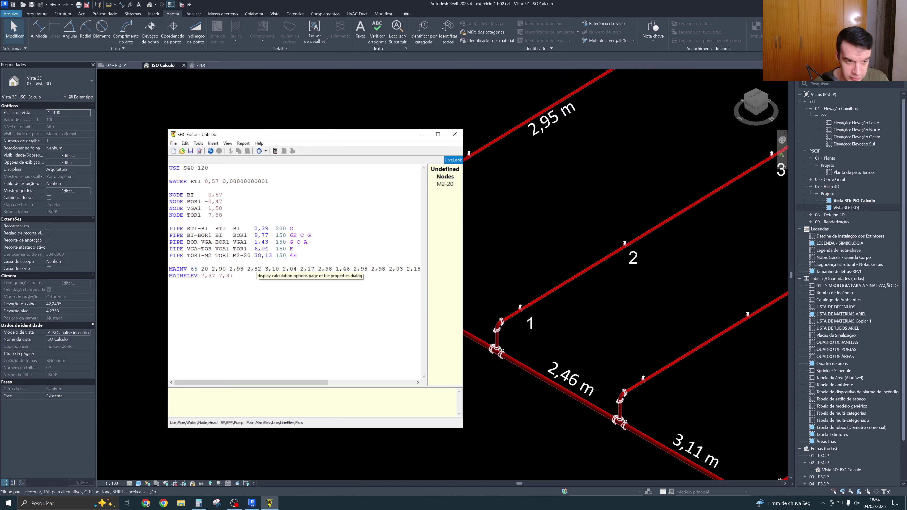
Examine the second main in the Revit isometric from M2-20 to its far end, including its branch lines and spacings
{"action": "left_click", "coordinate": [480, 387]}
{"action": "scroll", "coordinate": [487, 375], "scroll_direction": "down", "scroll_amount": 2}
{"action": "middle_click_drag", "start_coordinate": [487, 375], "coordinate": [271, 475]}
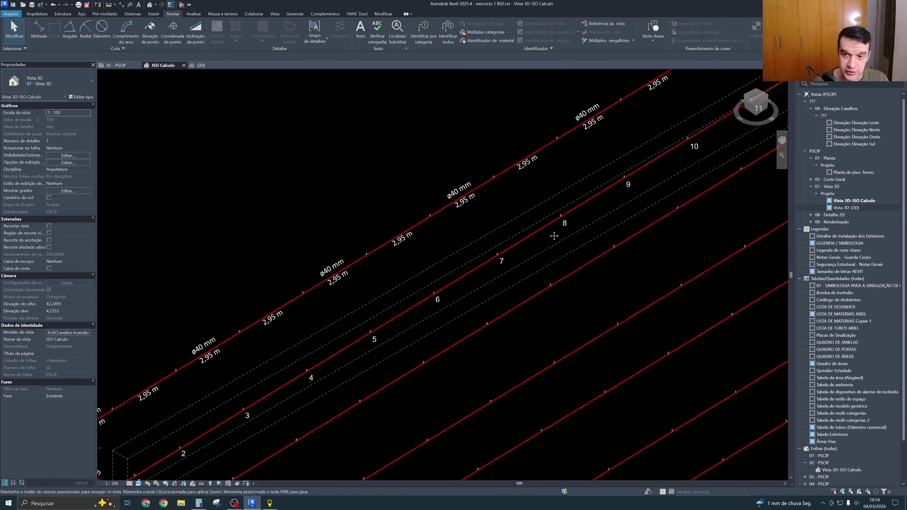
{"action": "middle_click_drag", "start_coordinate": [536, 251], "coordinate": [423, 278]}
{"action": "scroll", "coordinate": [413, 258], "scroll_direction": "up", "scroll_amount": 2}
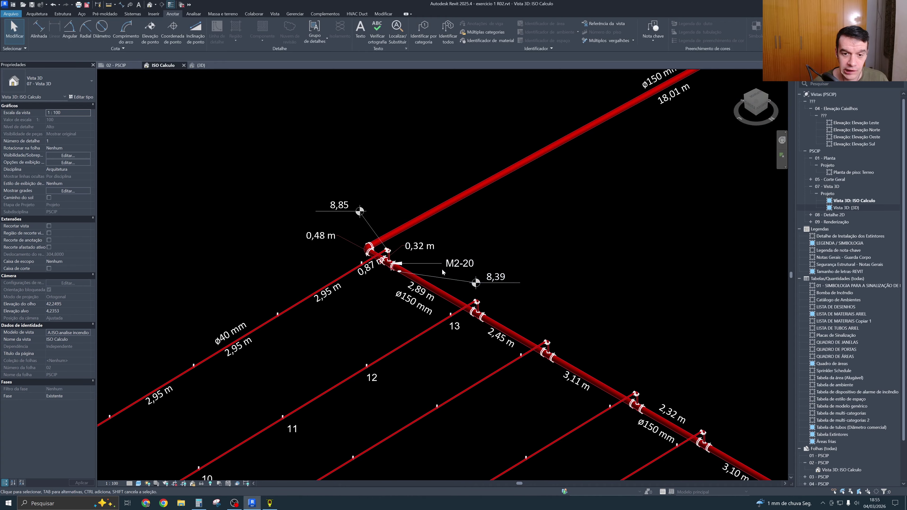
{"action": "scroll", "coordinate": [419, 274], "scroll_direction": "down", "scroll_amount": 3}
{"action": "scroll", "coordinate": [449, 294], "scroll_direction": "down", "scroll_amount": 4}
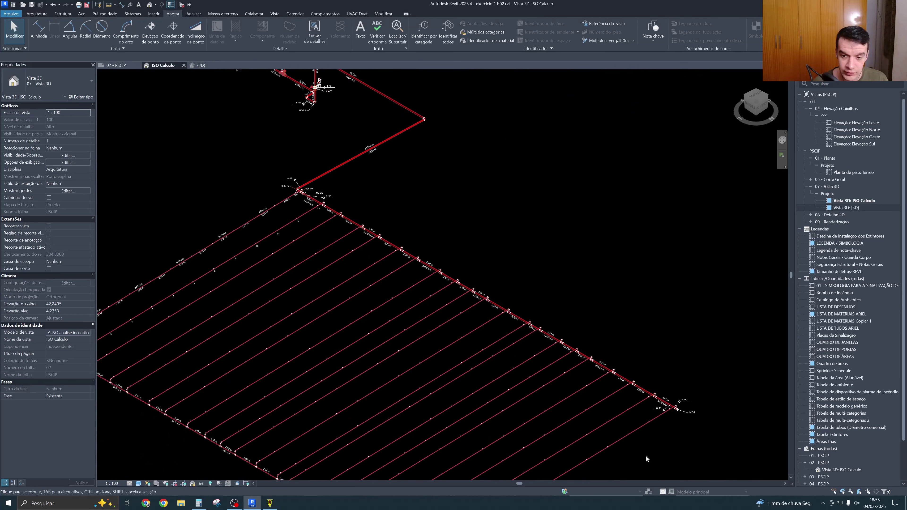
{"action": "middle_click_drag", "start_coordinate": [646, 456], "coordinate": [671, 351]}
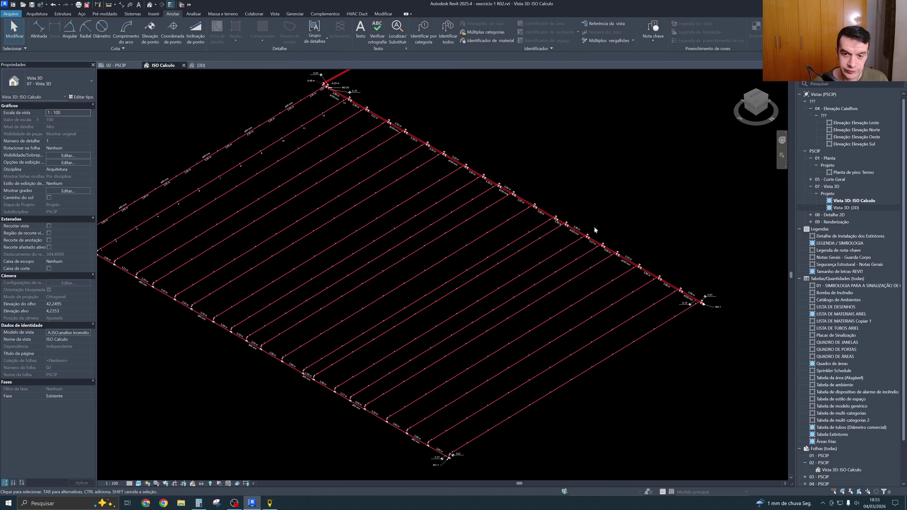
{"action": "middle_click_drag", "start_coordinate": [594, 226], "coordinate": [159, 236]}
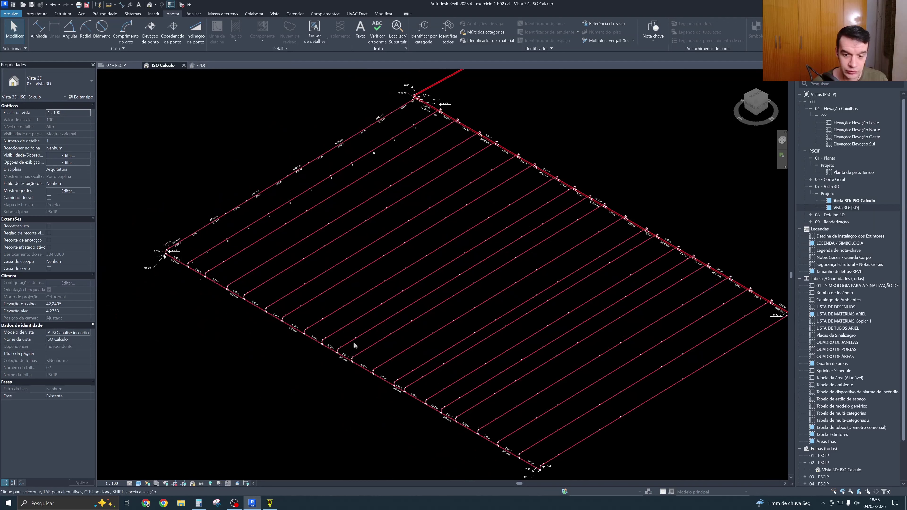
{"action": "middle_click_drag", "start_coordinate": [500, 352], "coordinate": [415, 398]}
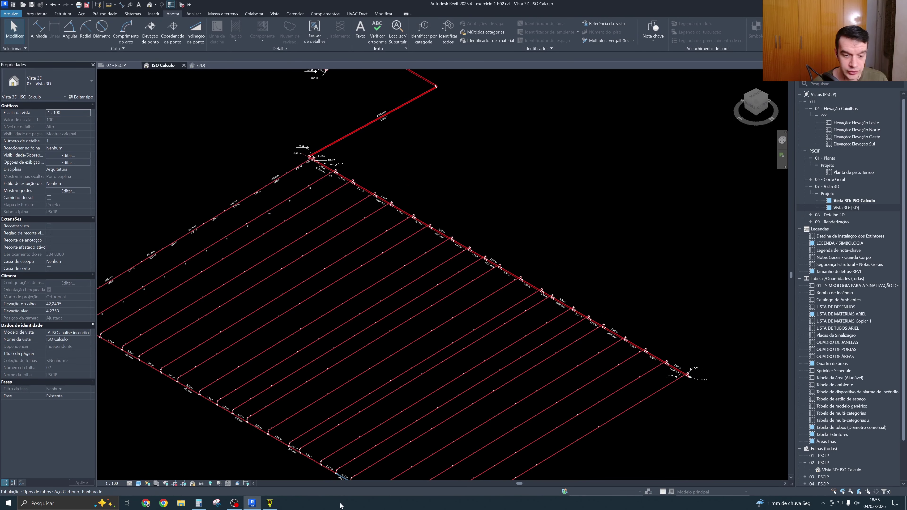
Start a second MAINV line in the SHC Editor with size 150 as read from the isometric, 20 lines and first spacing 2,90
{"action": "left_click", "coordinate": [267, 504]}
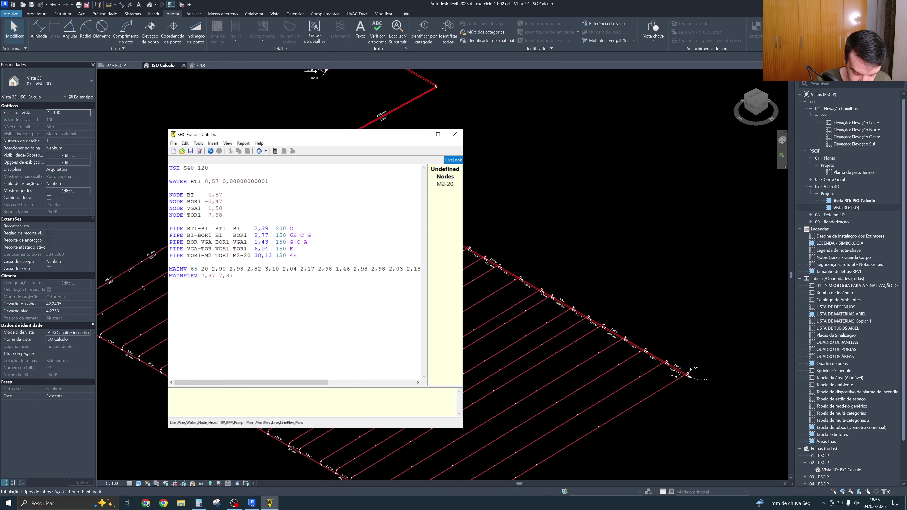
{"action": "type", "text": "MAINV 50"}
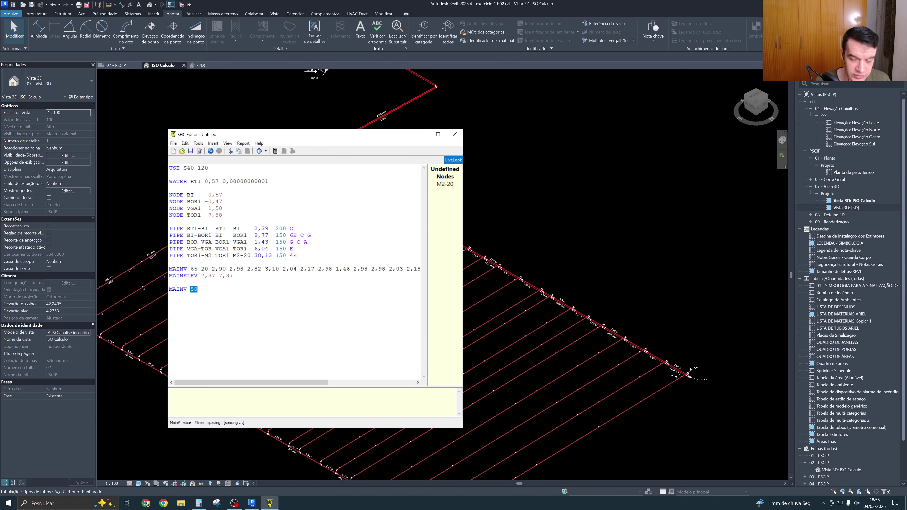
{"action": "left_click", "coordinate": [677, 258]}
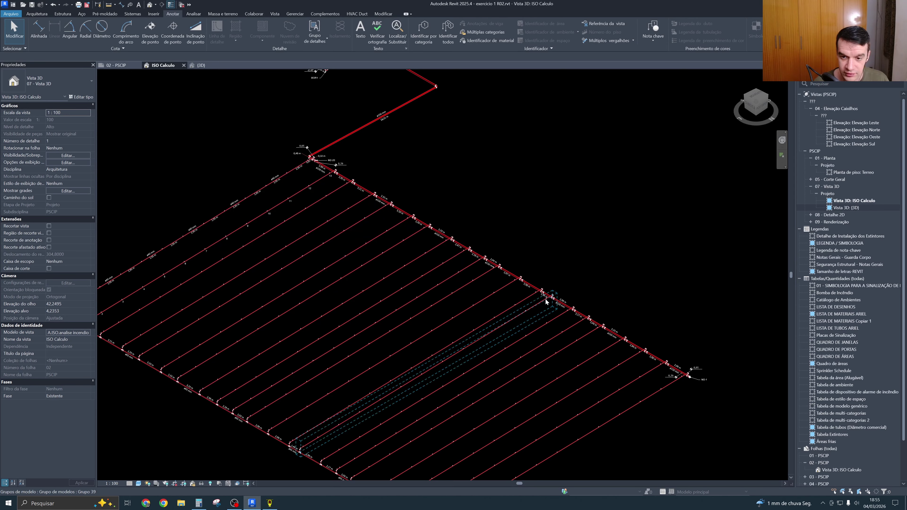
{"action": "scroll", "coordinate": [545, 298], "scroll_direction": "up", "scroll_amount": 5}
{"action": "scroll", "coordinate": [605, 251], "scroll_direction": "up", "scroll_amount": 2, "text": "ctrl"}
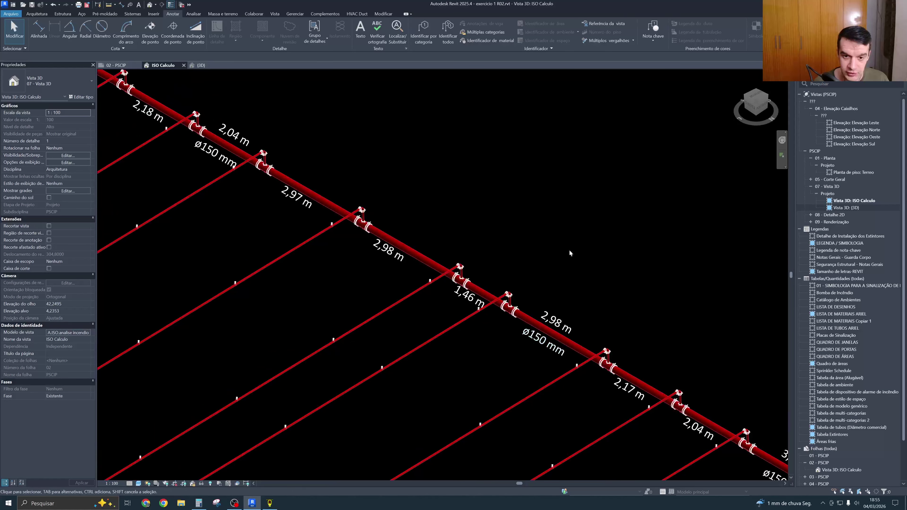
{"action": "left_click", "coordinate": [270, 504]}
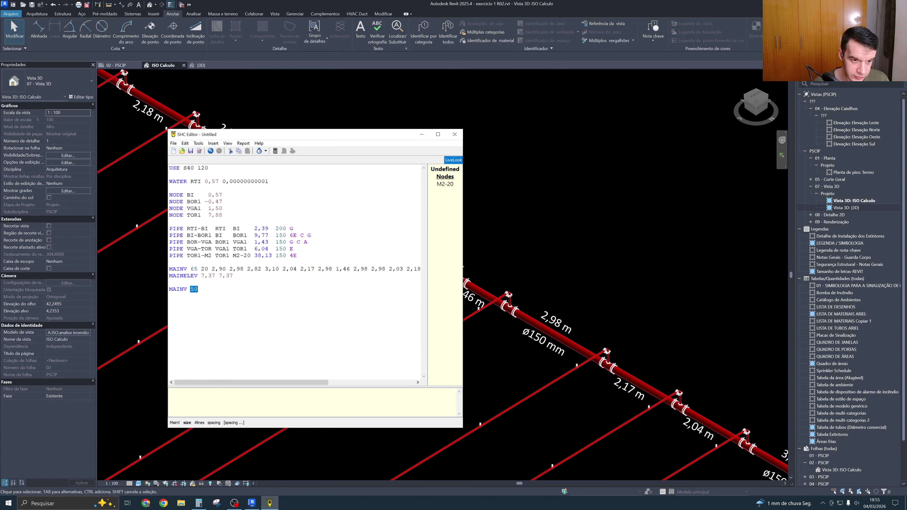
{"action": "type", "text": "150 "}
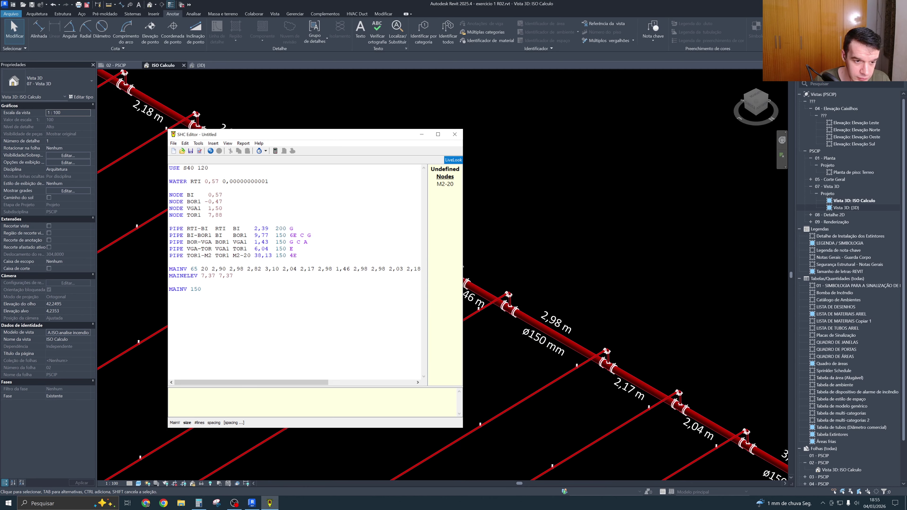
{"action": "type", "text": "20"}
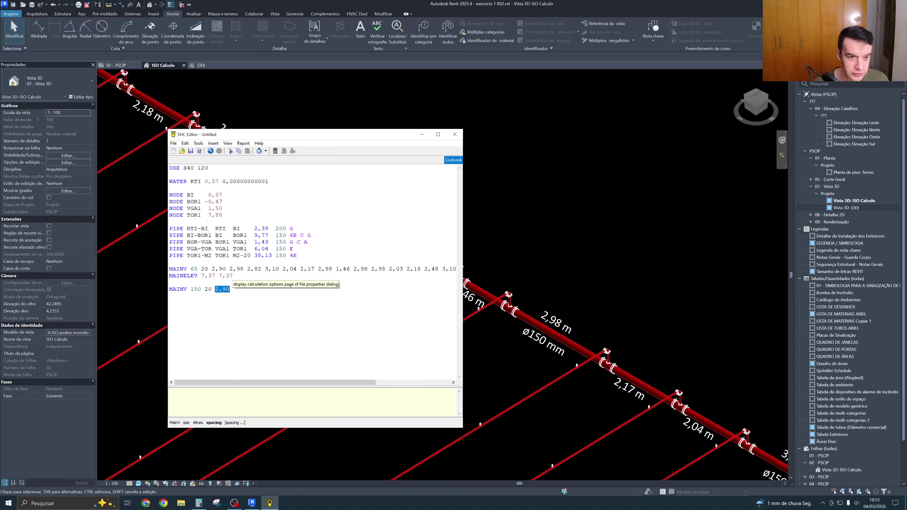
{"action": "type", "text": " 2,90"}
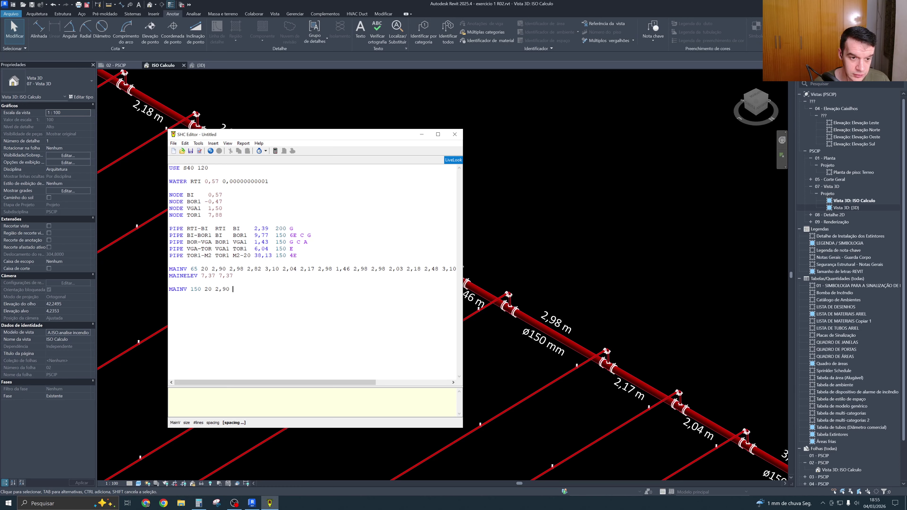
Copy all spacings that follow the first 2,90 in the size 65 MAINV line, from 2,98 to the line's end
{"action": "left_click", "coordinate": [225, 269]}
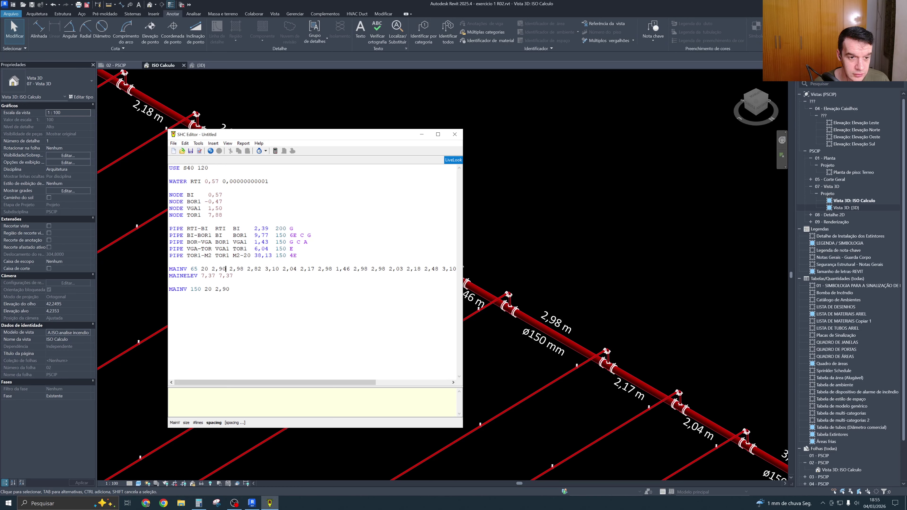
{"action": "key", "text": "shift+Right"}
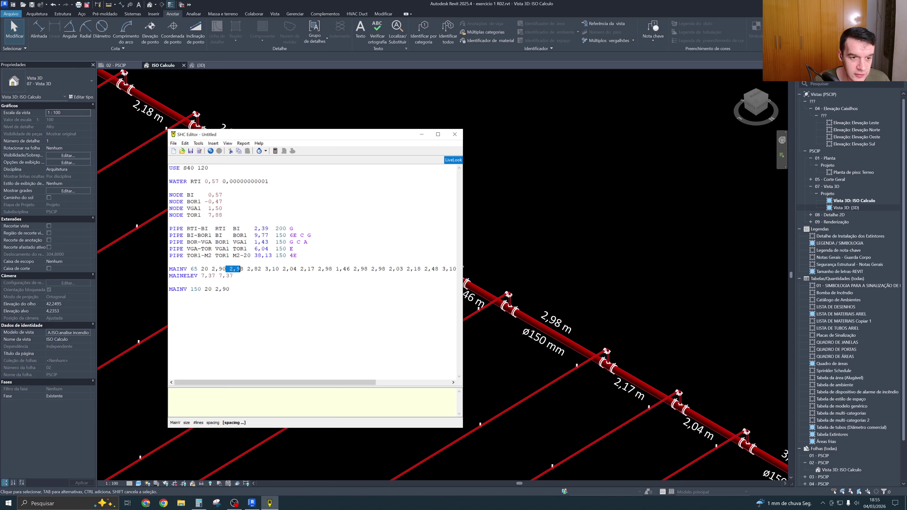
{"action": "key", "text": "shift+Right"}
{"action": "key", "text": "shift+Right"}
{"action": "key", "text": "shift+Right"}
{"action": "key", "text": "shift+Right"}
{"action": "key", "text": "shift+Right"}
{"action": "key", "text": "shift+Right"}
{"action": "key", "text": "shift+Right"}
{"action": "key", "text": "shift+Right"}
{"action": "key", "text": "shift+Right"}
{"action": "key", "text": "shift+Right"}
{"action": "key", "text": "shift+Right"}
{"action": "key", "text": "shift+Right"}
{"action": "key", "text": "shift+Right"}
{"action": "key", "text": "shift+Right"}
{"action": "key", "text": "shift+Right"}
{"action": "key", "text": "shift+Right"}
{"action": "key", "text": "shift+Right"}
{"action": "key", "text": "shift+Right"}
{"action": "key", "text": "shift+Right"}
{"action": "key", "text": "shift+Right"}
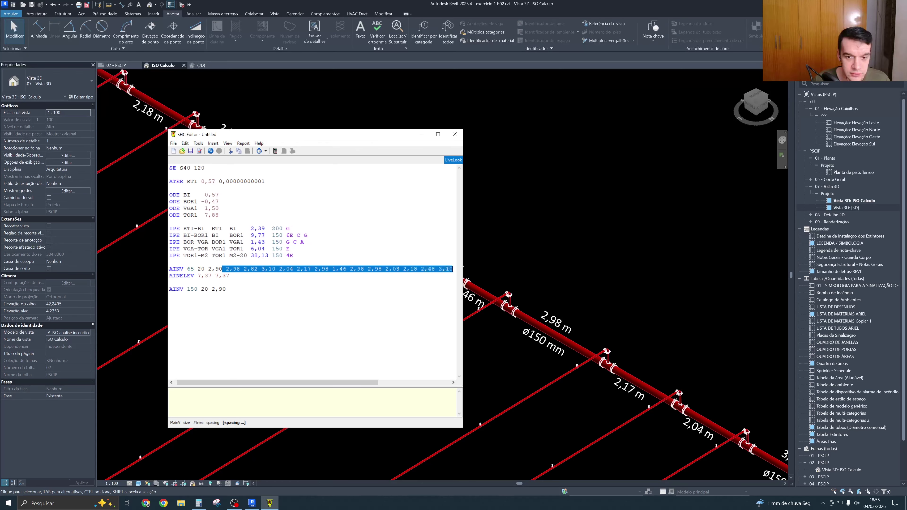
{"action": "key", "text": "shift+Right"}
{"action": "key", "text": "shift+Right"}
{"action": "key", "text": "shift+Right"}
{"action": "key", "text": "shift+Right"}
{"action": "key", "text": "shift+Right"}
{"action": "key", "text": "shift+Right"}
{"action": "key", "text": "shift+Right"}
{"action": "key", "text": "shift+Right"}
{"action": "key", "text": "shift+Right"}
{"action": "key", "text": "shift+Right"}
{"action": "key", "text": "shift+Right"}
{"action": "key", "text": "shift+Right"}
{"action": "key", "text": "shift+Right"}
{"action": "key", "text": "shift+Right"}
{"action": "key", "text": "shift+Right"}
{"action": "key", "text": "shift+Right"}
{"action": "key", "text": "shift+Right"}
{"action": "key", "text": "shift+Right"}
{"action": "key", "text": "shift+Right"}
{"action": "key", "text": "shift+Right"}
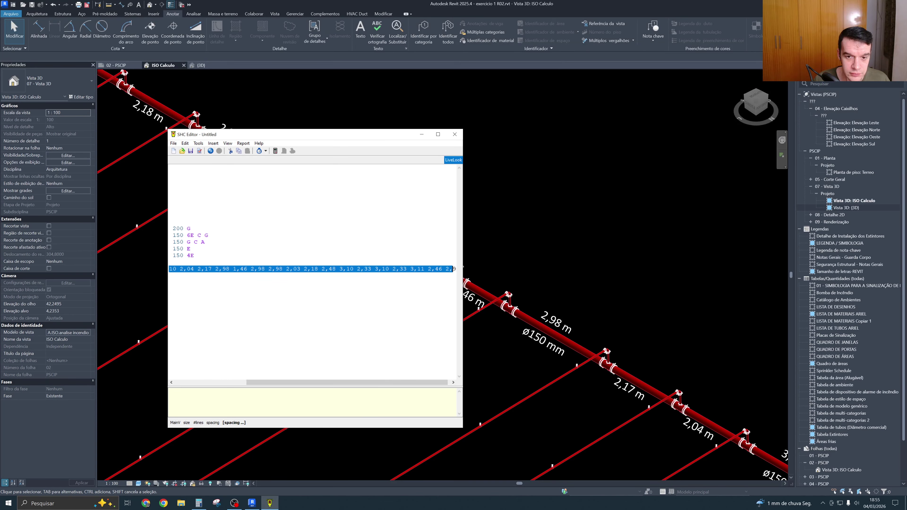
{"action": "key", "text": "shift+Right"}
{"action": "key", "text": "shift+Right"}
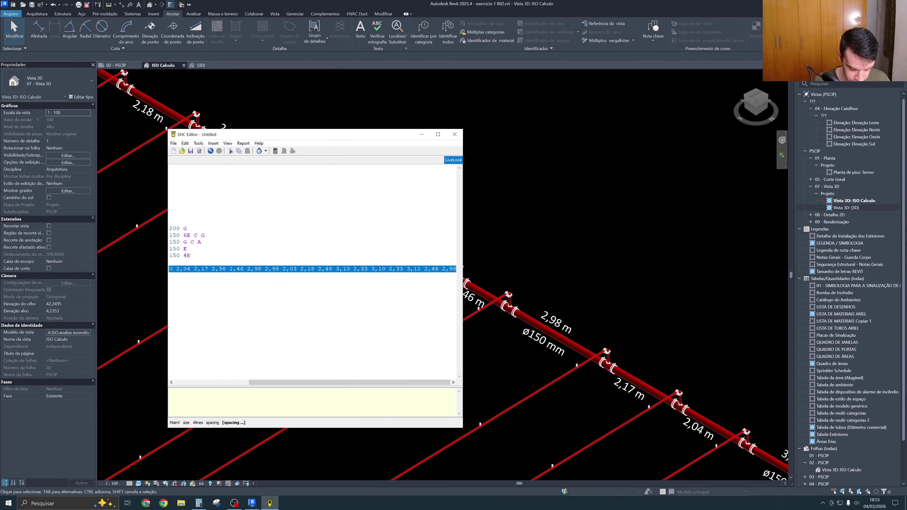
{"action": "key", "text": "ctrl+c"}
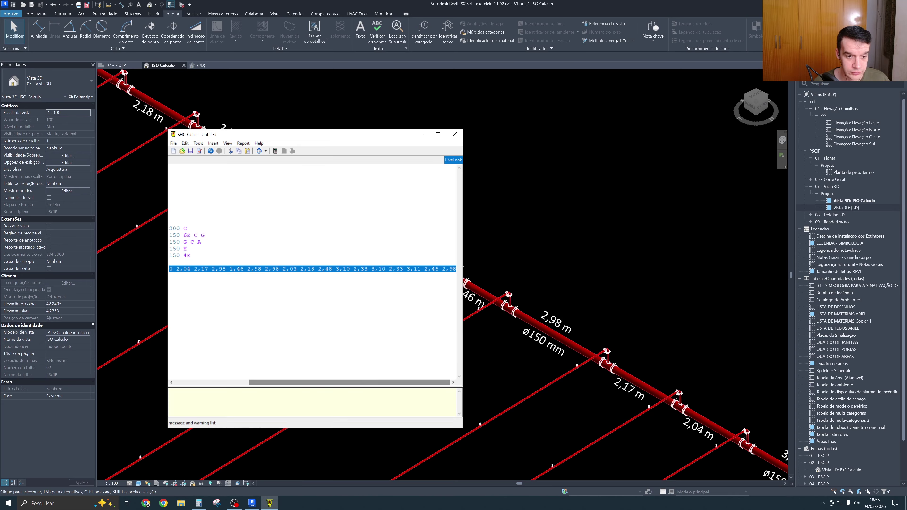
Paste the copied spacings after 2,90 in the size 150 MAINV line and remove the extra space before 2,98
{"action": "left_click", "coordinate": [210, 382]}
{"action": "left_click", "coordinate": [230, 289]}
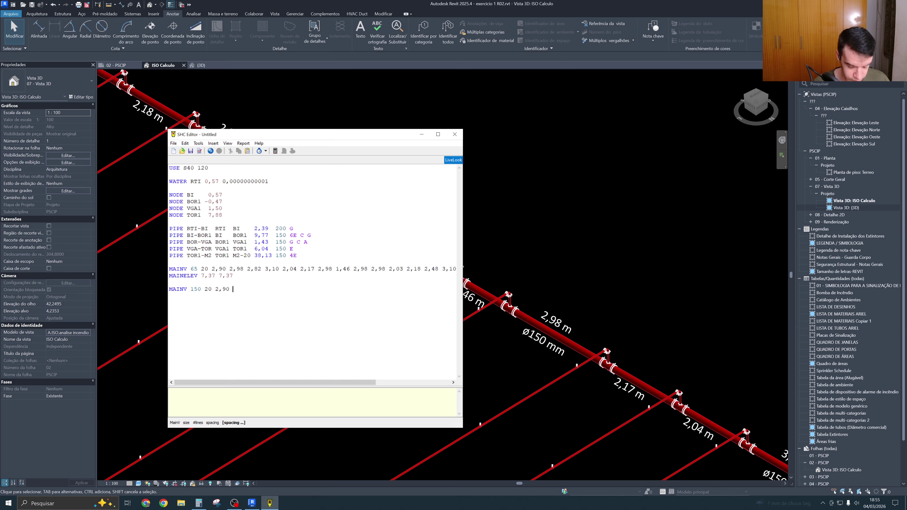
{"action": "key", "text": "ctrl+v"}
{"action": "left_click_drag", "start_coordinate": [323, 383], "coordinate": [245, 384]}
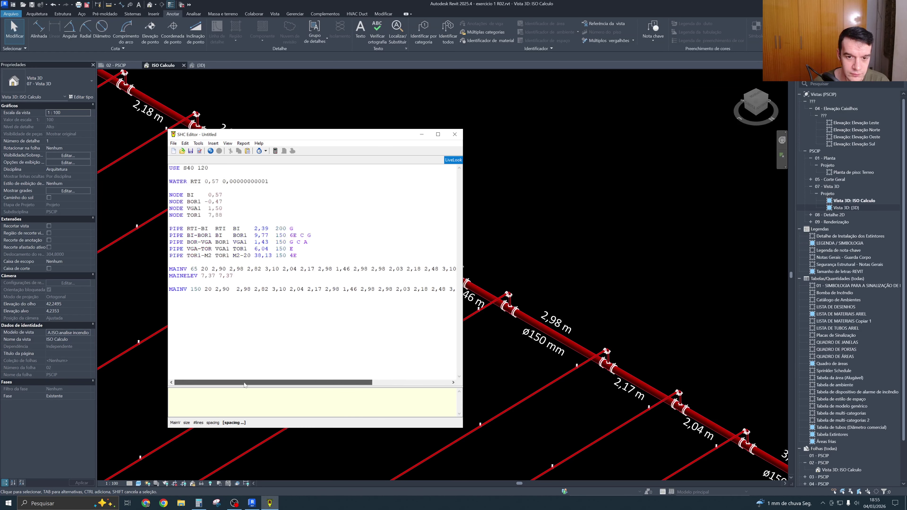
{"action": "left_click_drag", "start_coordinate": [238, 289], "coordinate": [347, 289]}
{"action": "left_click", "coordinate": [236, 289]}
{"action": "key", "text": "BackSpace"}
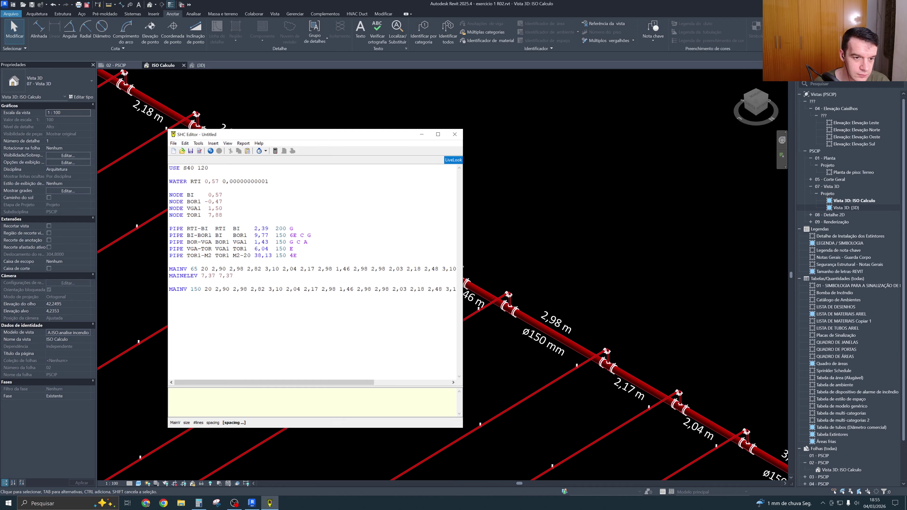
Insert a space before the 2,90 spacing in the first MAINV line to align its spacings with the second MAINV line
{"action": "key", "text": "Left"}
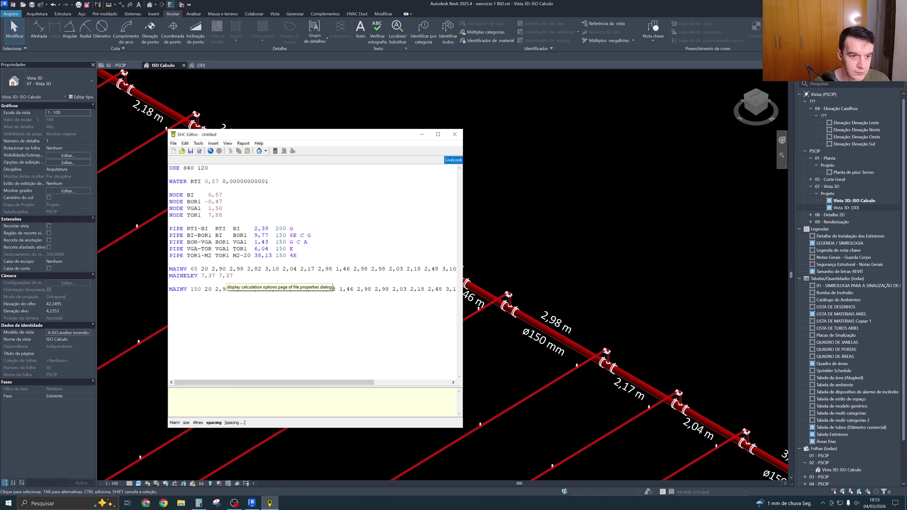
{"action": "left_click", "coordinate": [219, 269]}
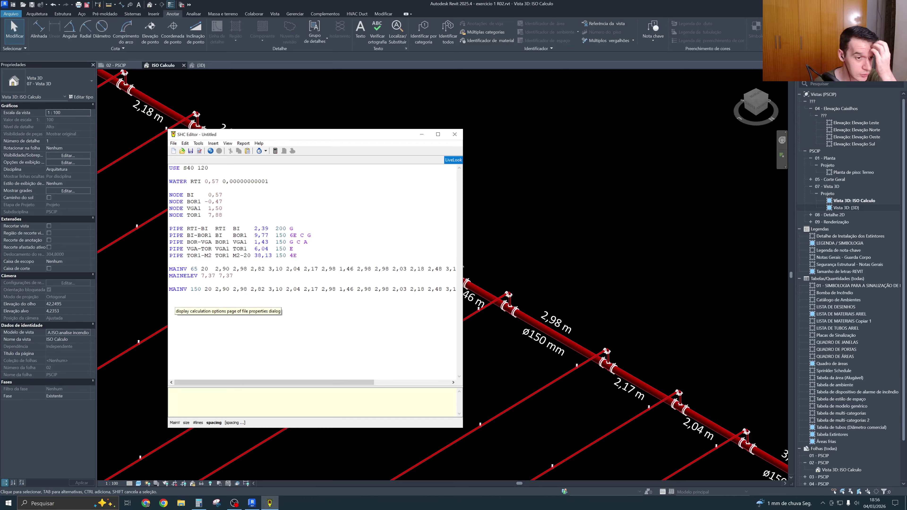
{"action": "key", "text": "Home"}
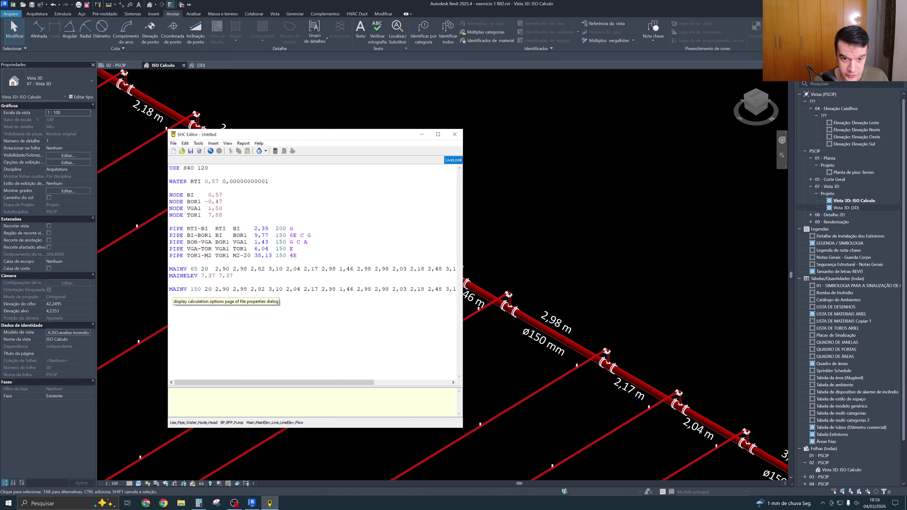
Start a MAINELEV line below the second MAINV line and check the main's elevation at M2-1 in the Revit isometric
{"action": "type", "text": "MAINELEV"}
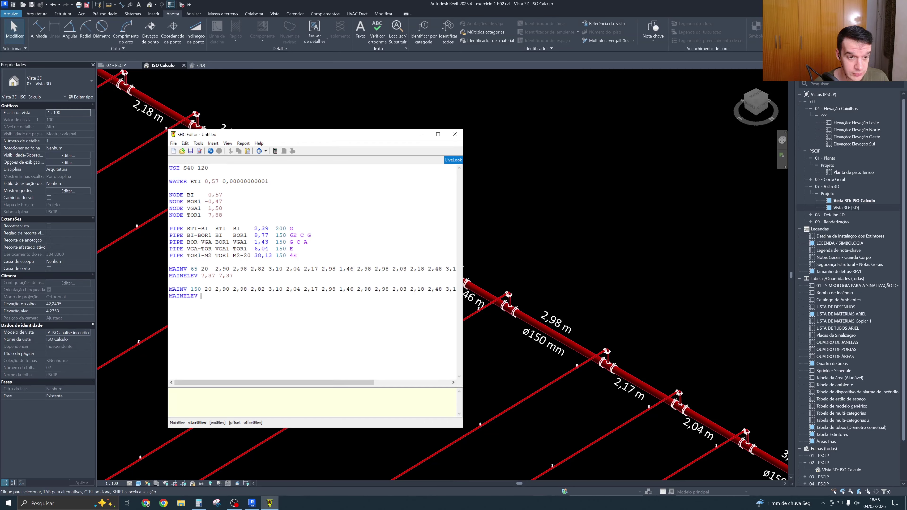
{"action": "left_click", "coordinate": [481, 252]}
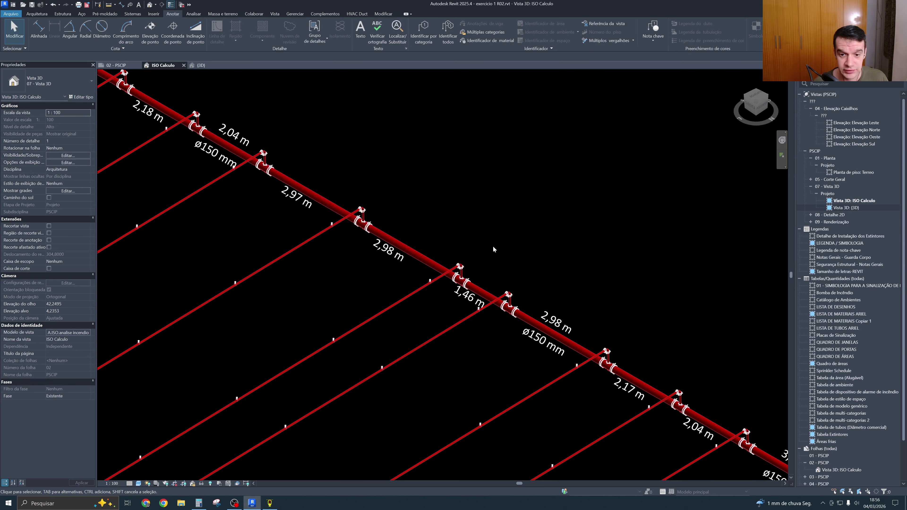
{"action": "scroll", "coordinate": [493, 246], "scroll_direction": "down", "scroll_amount": 3}
{"action": "middle_click_drag", "start_coordinate": [618, 361], "coordinate": [350, 226]}
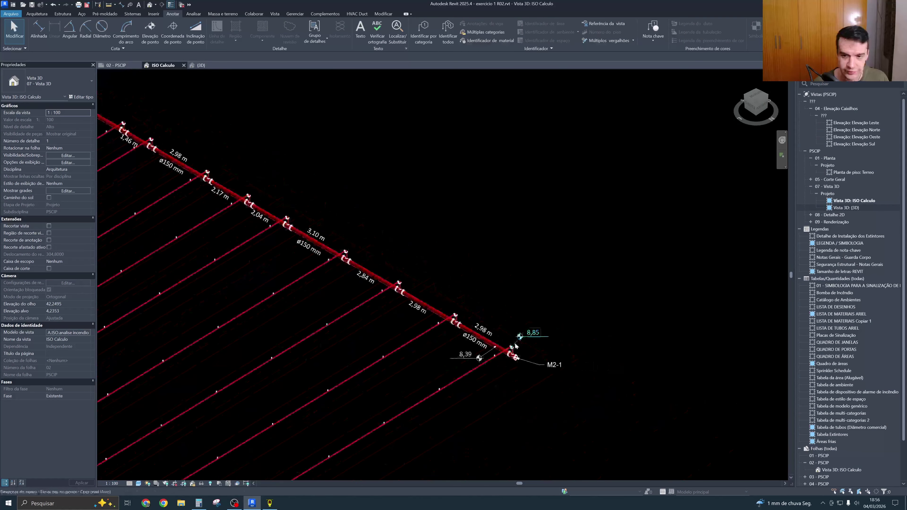
{"action": "scroll", "coordinate": [516, 338], "scroll_direction": "up", "scroll_amount": 3}
{"action": "scroll", "coordinate": [425, 371], "scroll_direction": "up", "scroll_amount": 2}
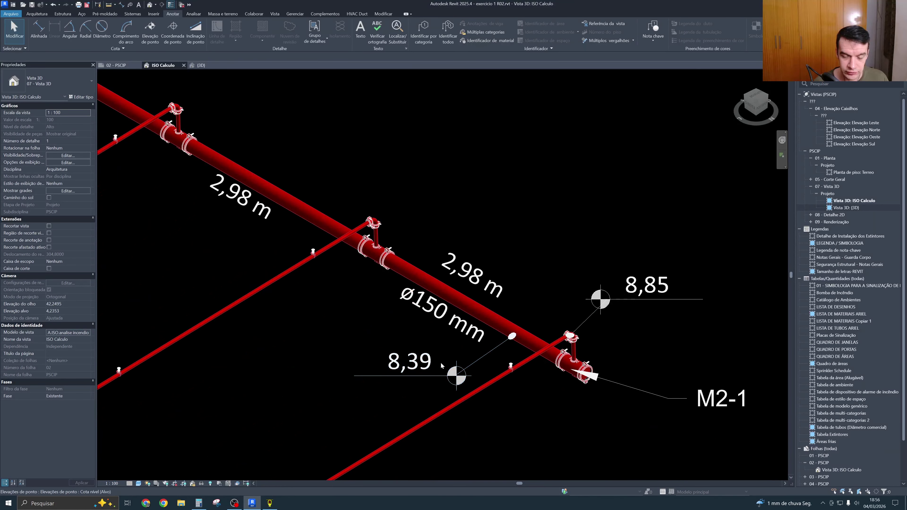
Check the main's elevation at M2-20 in the isometric and enter 8,39 as start and end elevation of the second MAINELEV line
{"action": "scroll", "coordinate": [497, 321], "scroll_direction": "down", "scroll_amount": 5}
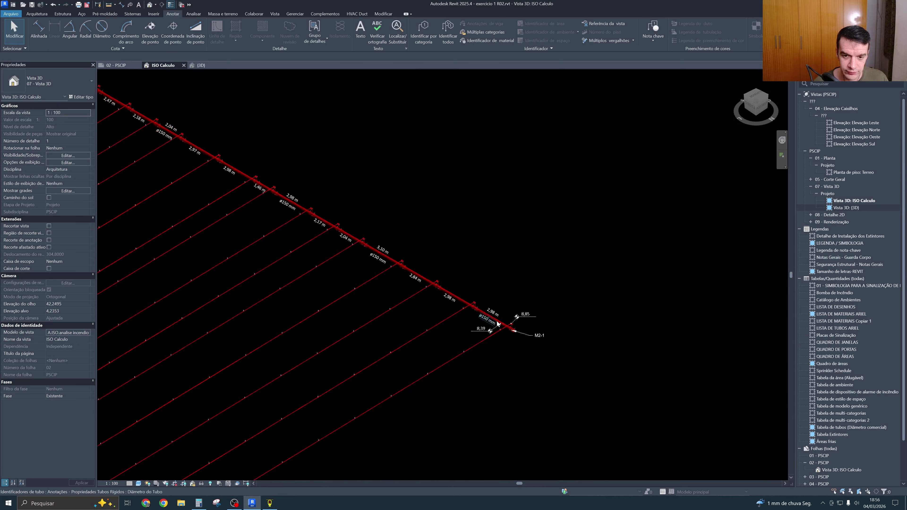
{"action": "middle_click_drag", "start_coordinate": [498, 321], "coordinate": [606, 430]}
{"action": "scroll", "coordinate": [606, 430], "scroll_direction": "up", "scroll_amount": 2}
{"action": "middle_click_drag", "start_coordinate": [244, 247], "coordinate": [337, 312]}
{"action": "scroll", "coordinate": [337, 311], "scroll_direction": "up", "scroll_amount": 4}
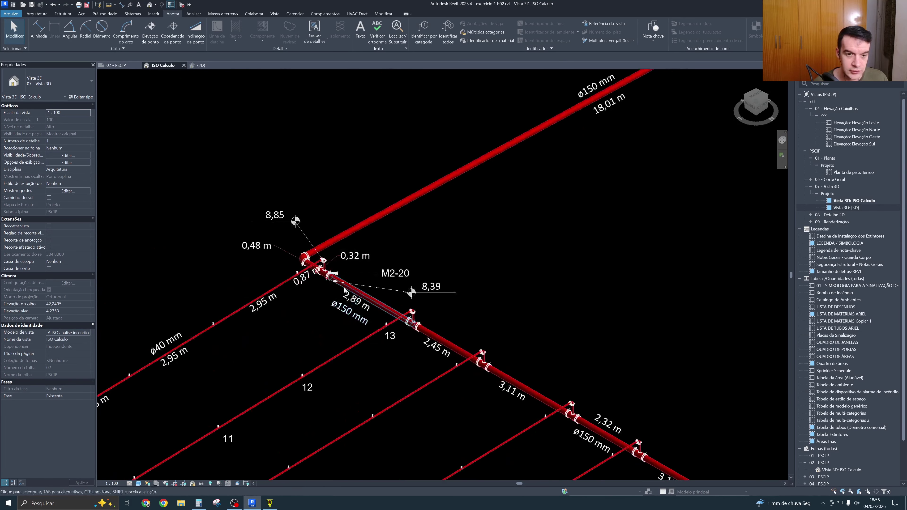
{"action": "left_click", "coordinate": [383, 303]}
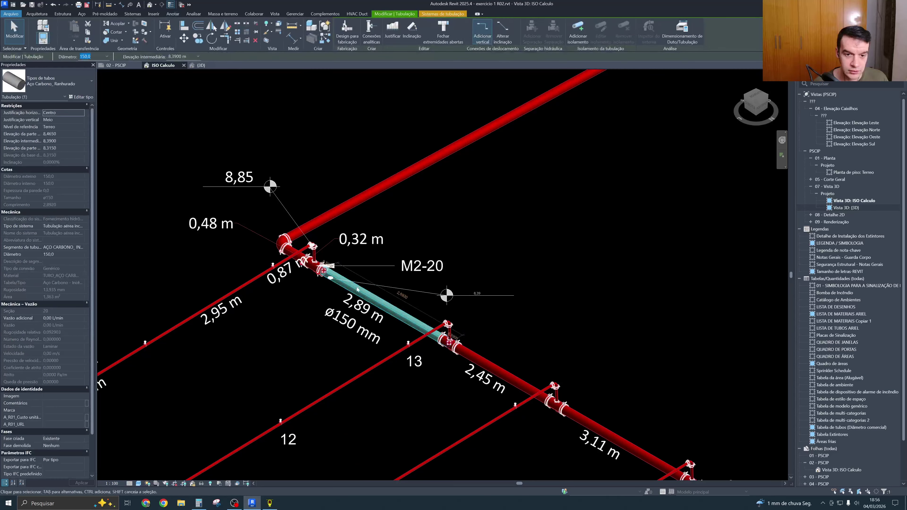
{"action": "key", "text": "Escape"}
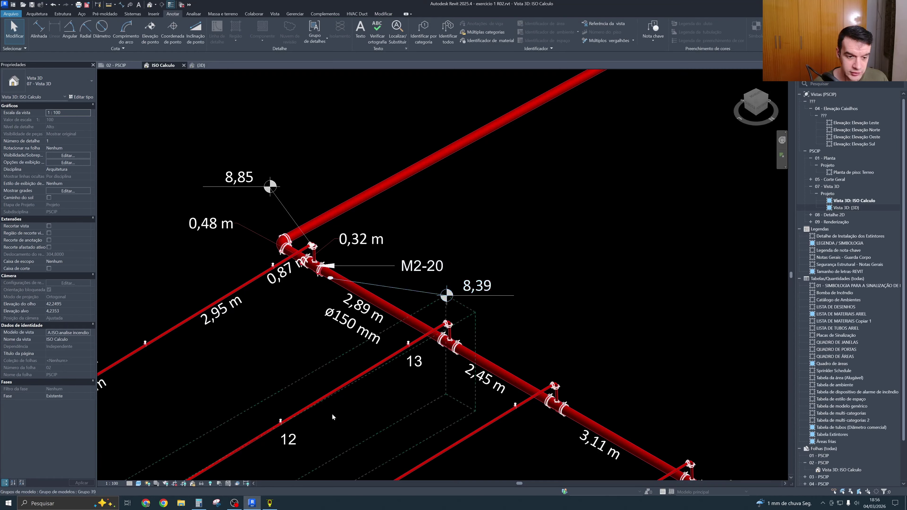
{"action": "left_click", "coordinate": [270, 504]}
{"action": "type", "text": "8,39 8,39"}
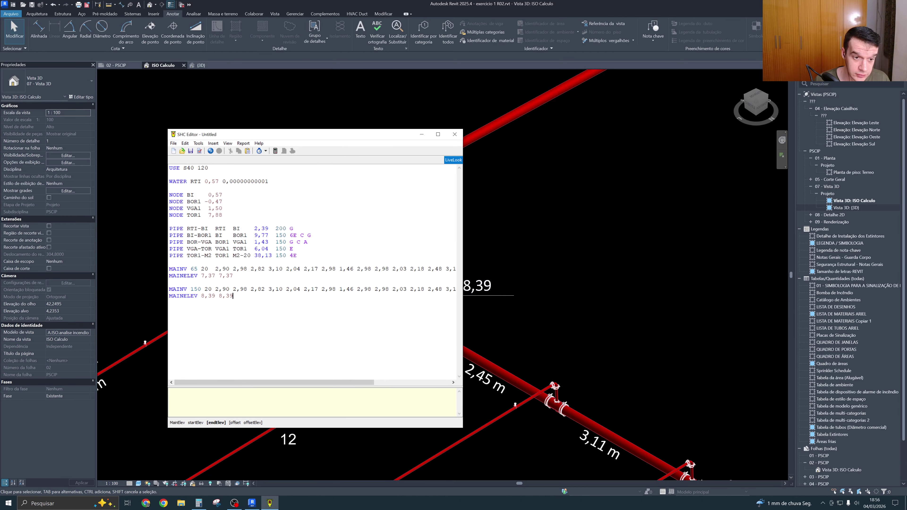
{"action": "key", "text": "Return"}
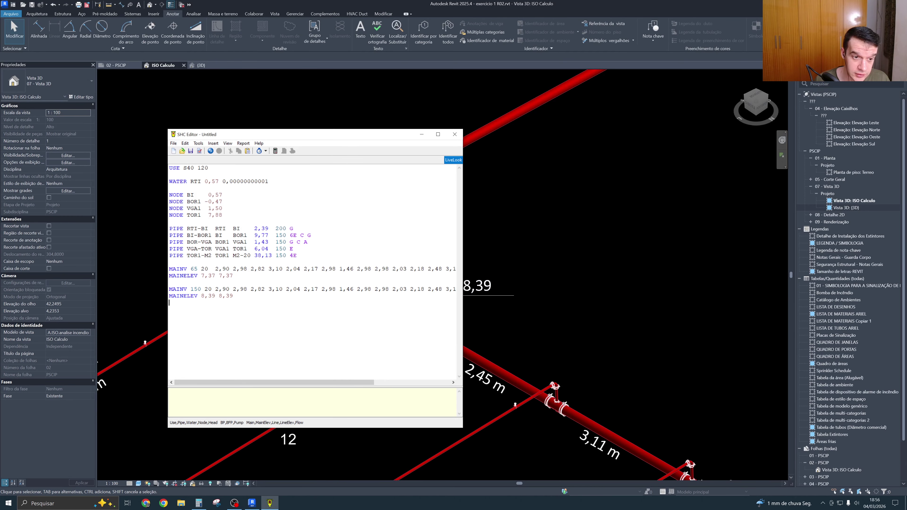
Locate the branch line between M1-20 and M2-20 in the Revit isometric and start a LINE entry in the SHC Editor
{"action": "left_click", "coordinate": [591, 233]}
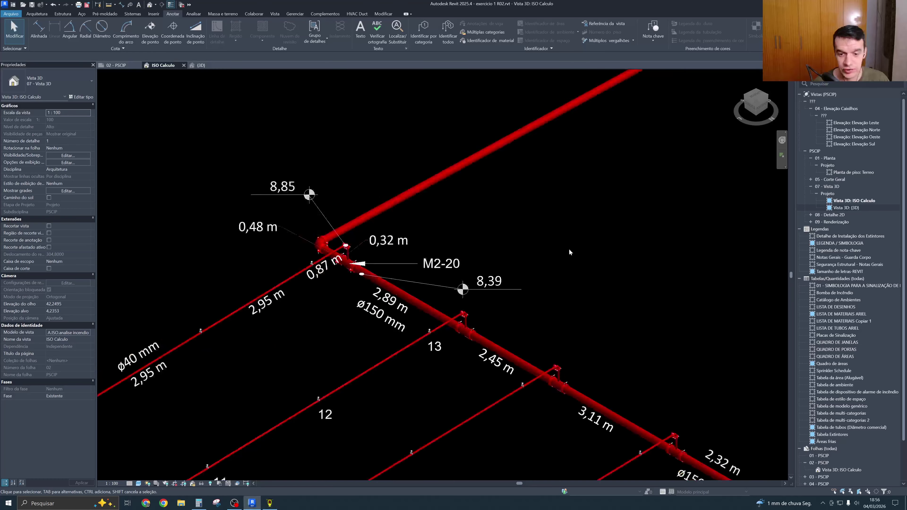
{"action": "scroll", "coordinate": [569, 249], "scroll_direction": "down", "scroll_amount": 5}
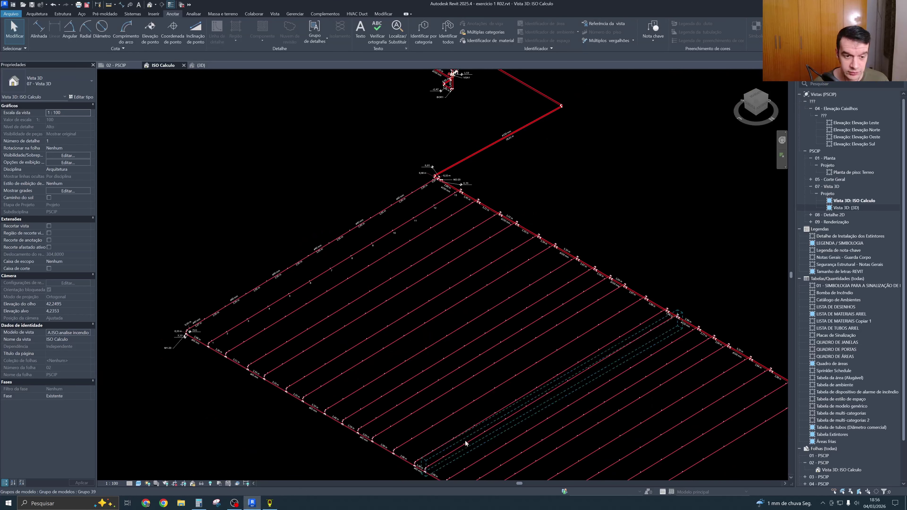
{"action": "middle_click_drag", "start_coordinate": [536, 288], "coordinate": [512, 303]}
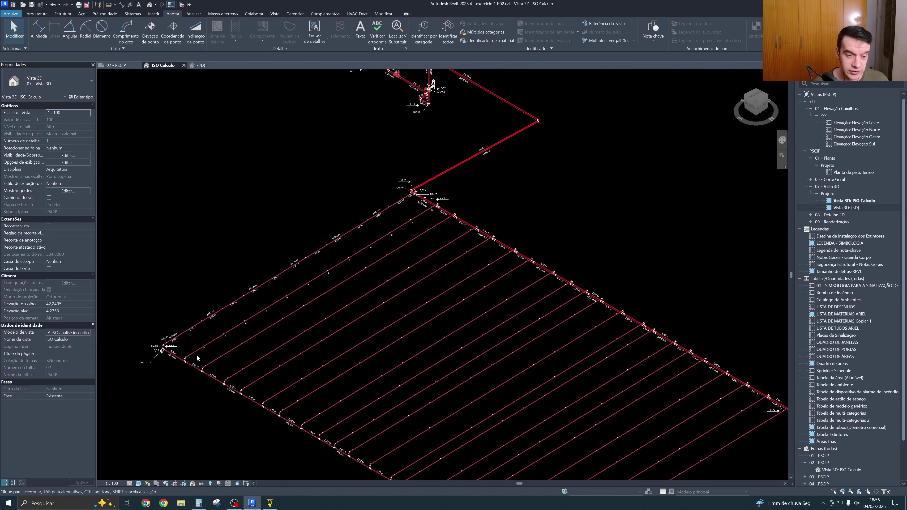
{"action": "scroll", "coordinate": [173, 342], "scroll_direction": "up", "scroll_amount": 4}
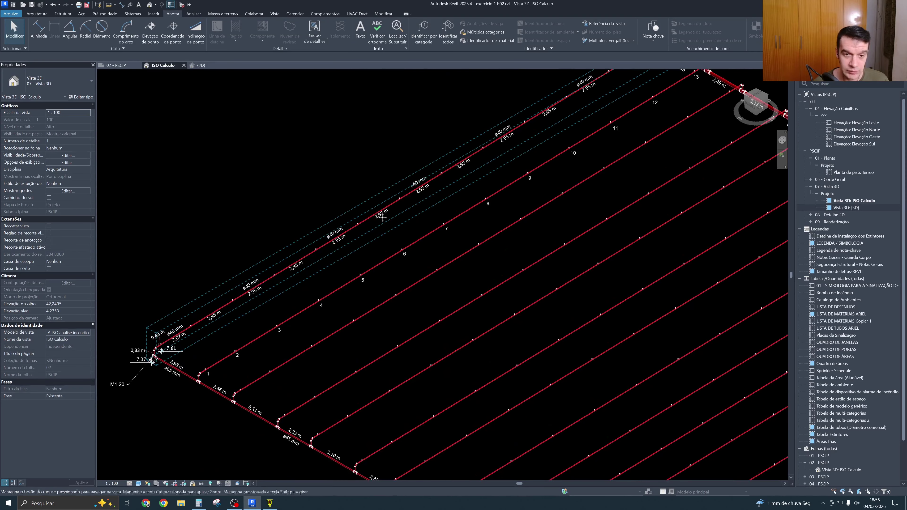
{"action": "middle_click_drag", "start_coordinate": [382, 217], "coordinate": [361, 253]}
{"action": "left_click", "coordinate": [269, 504]}
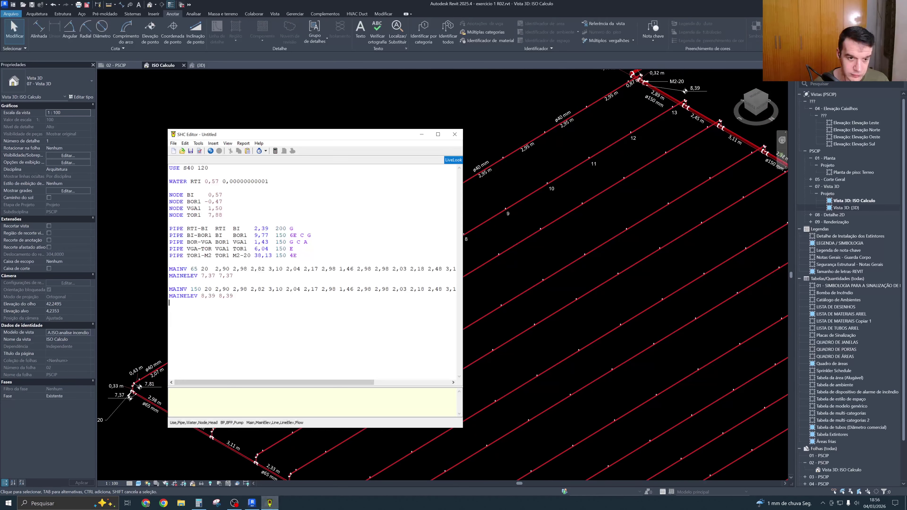
{"action": "type", "text": "LINE"}
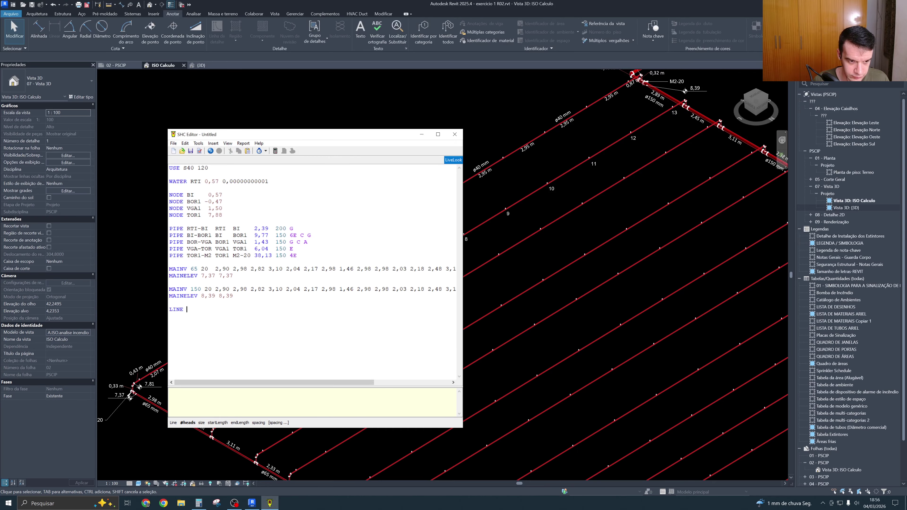
Check the head numbering along the branch line in the isometric and enter 13 heads and size 40 in the LINE entry
{"action": "left_click", "coordinate": [524, 264]}
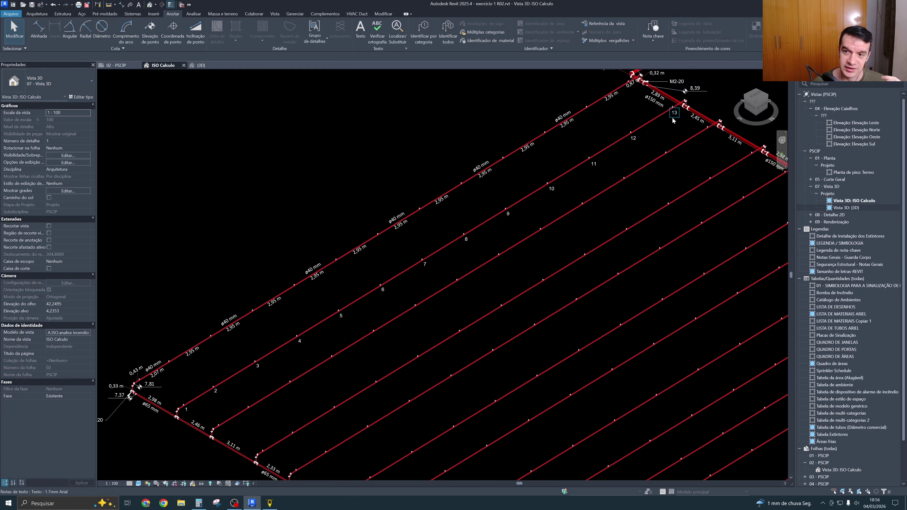
{"action": "key", "text": "alt+Tab"}
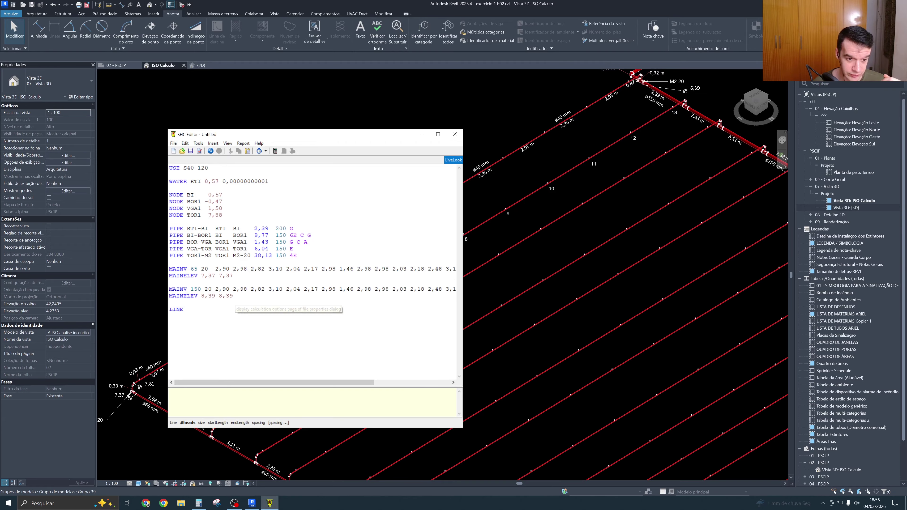
{"action": "type", "text": "13 "}
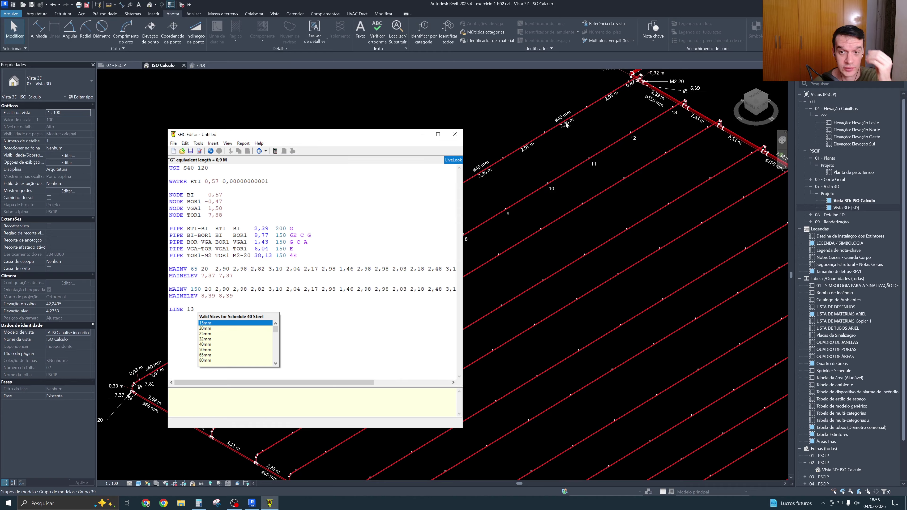
{"action": "type", "text": "40"}
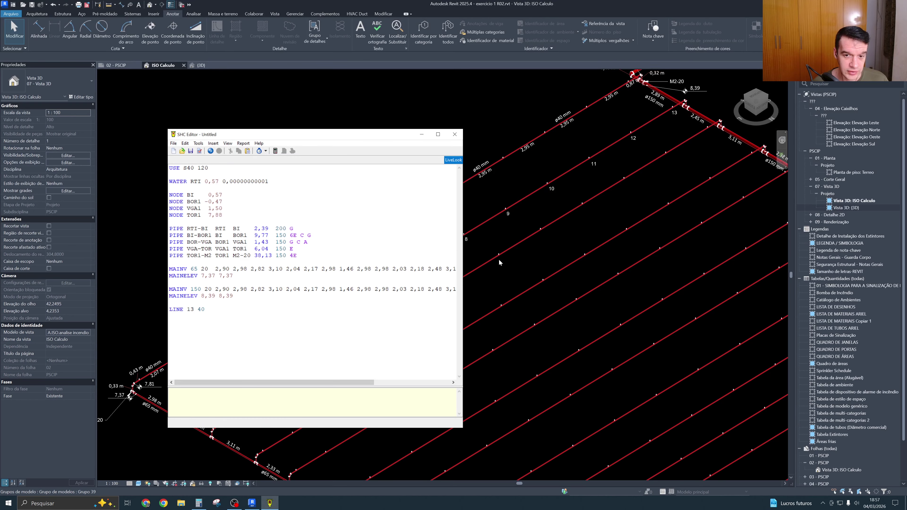
Add the 0,33 and 0,43 m pipe lengths at M1-20 in Calculator and enter 0,76 as the LINE entry's start length
{"action": "left_click", "coordinate": [502, 272]}
{"action": "scroll", "coordinate": [301, 384], "scroll_direction": "up", "scroll_amount": 6}
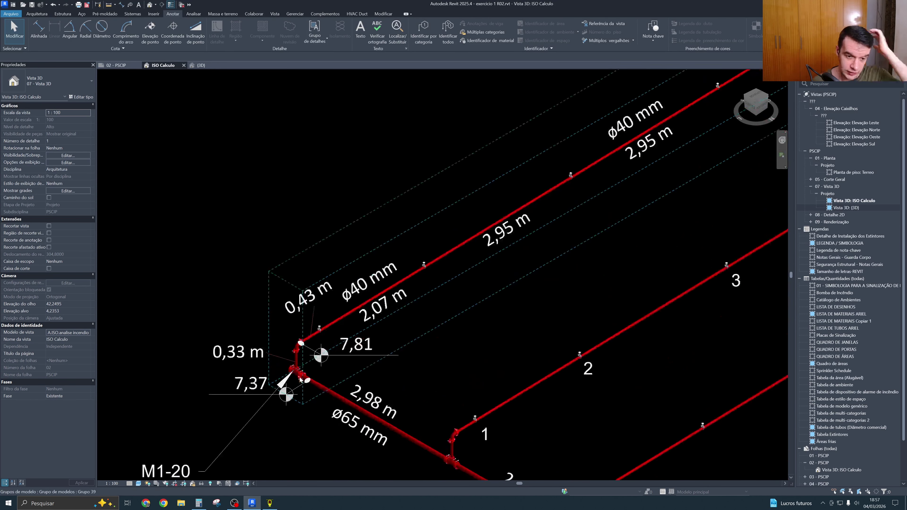
{"action": "scroll", "coordinate": [301, 384], "scroll_direction": "up", "scroll_amount": 4}
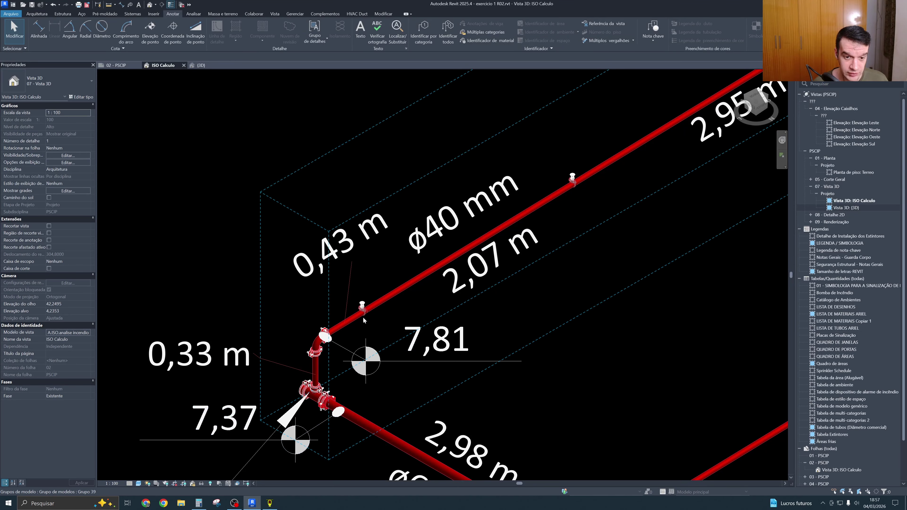
{"action": "scroll", "coordinate": [363, 311], "scroll_direction": "down", "scroll_amount": 2}
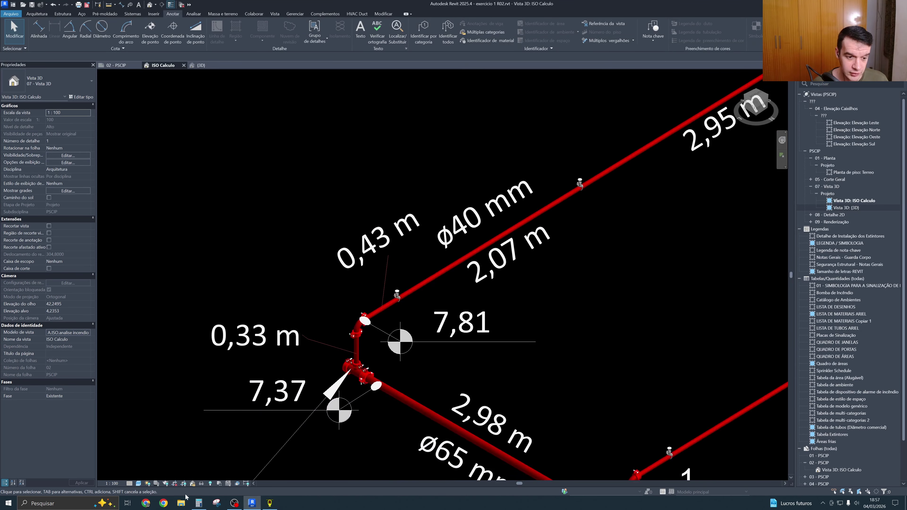
{"action": "left_click", "coordinate": [199, 503]}
{"action": "left_click_drag", "start_coordinate": [550, 70], "coordinate": [584, 107]}
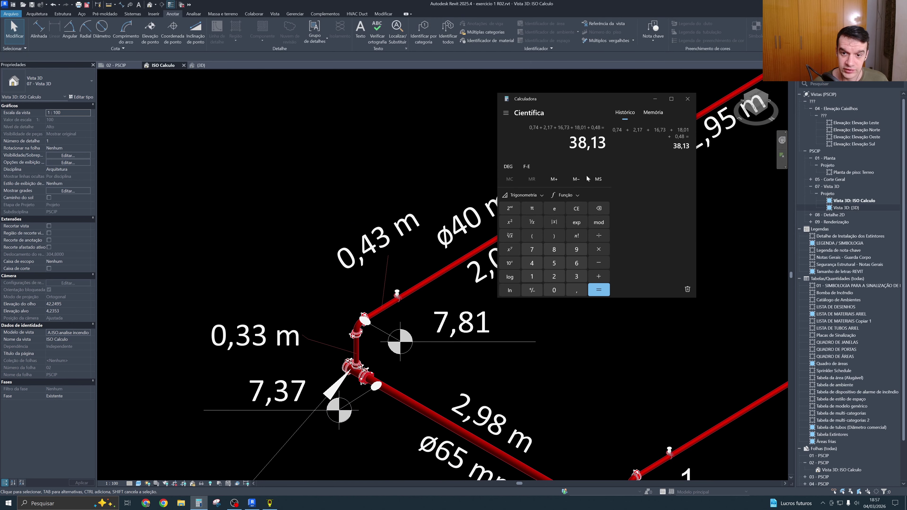
{"action": "left_click", "coordinate": [577, 210]}
{"action": "type", "text": "0,33+,43"}
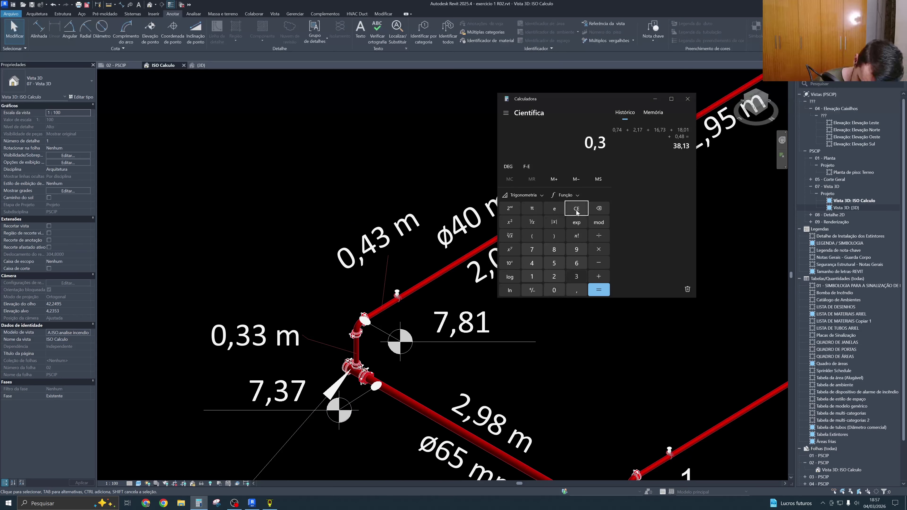
{"action": "key", "text": "Return"}
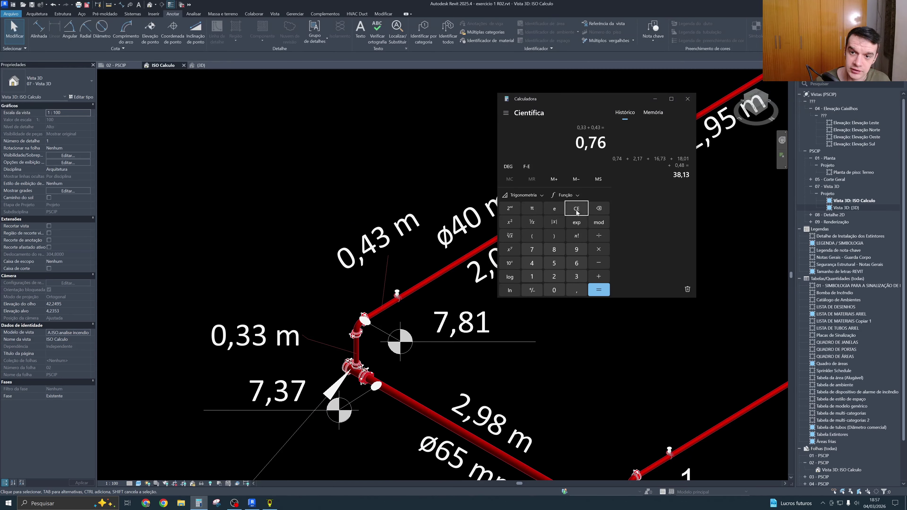
{"action": "left_click", "coordinate": [270, 504]}
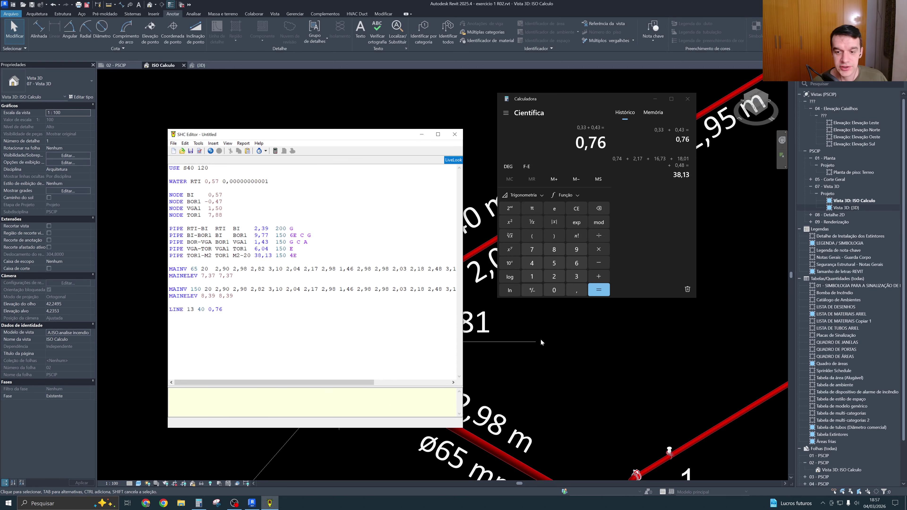
Recheck the branch line's connection at M1-20 in the Revit isometric and move the SHC Editor window clear of it
{"action": "left_click", "coordinate": [425, 312]}
{"action": "scroll", "coordinate": [367, 315], "scroll_direction": "up", "scroll_amount": 3}
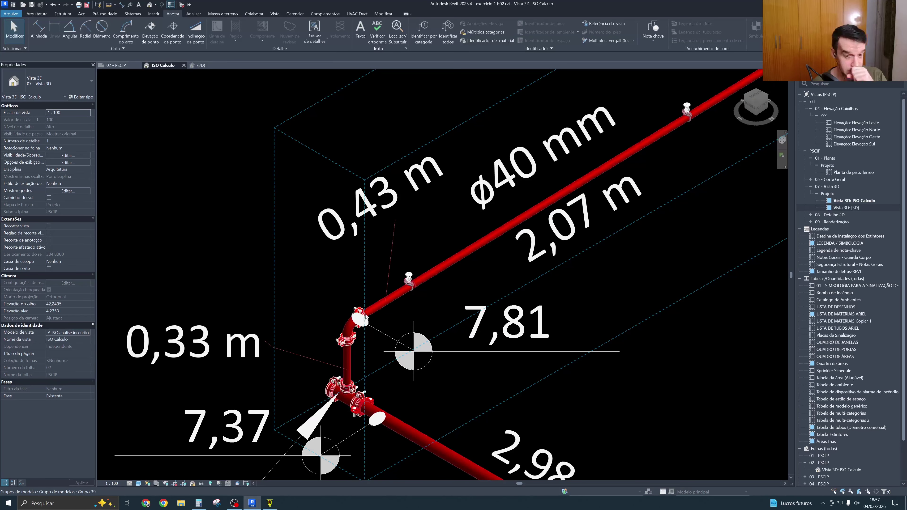
{"action": "middle_click_drag", "start_coordinate": [358, 328], "coordinate": [341, 344]}
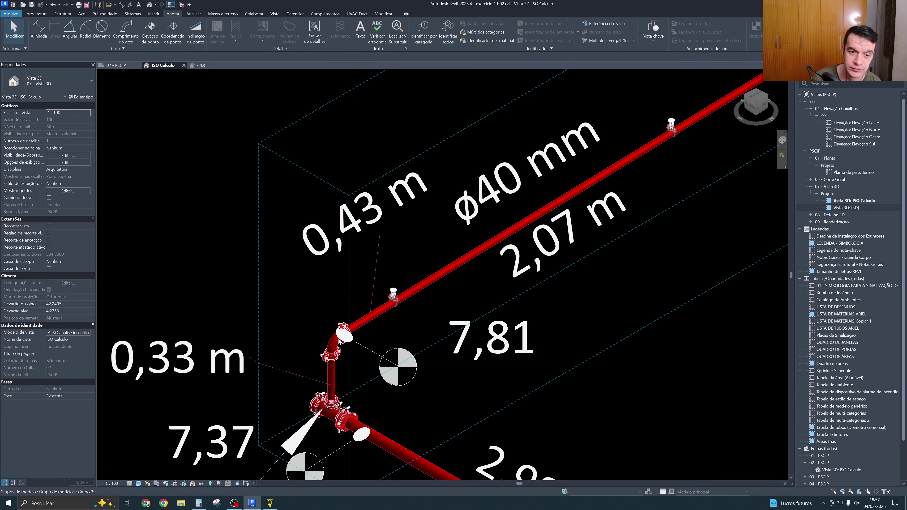
{"action": "scroll", "coordinate": [341, 344], "scroll_direction": "down", "scroll_amount": 2}
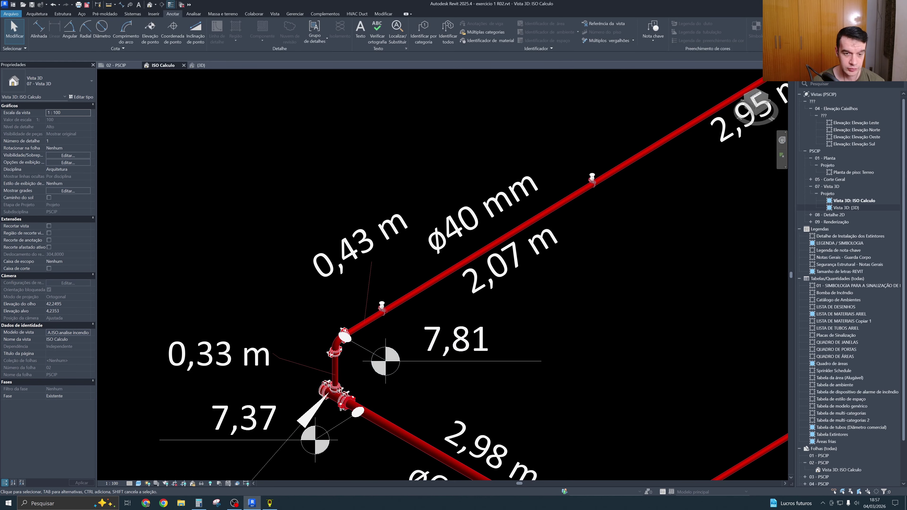
{"action": "left_click", "coordinate": [270, 503]}
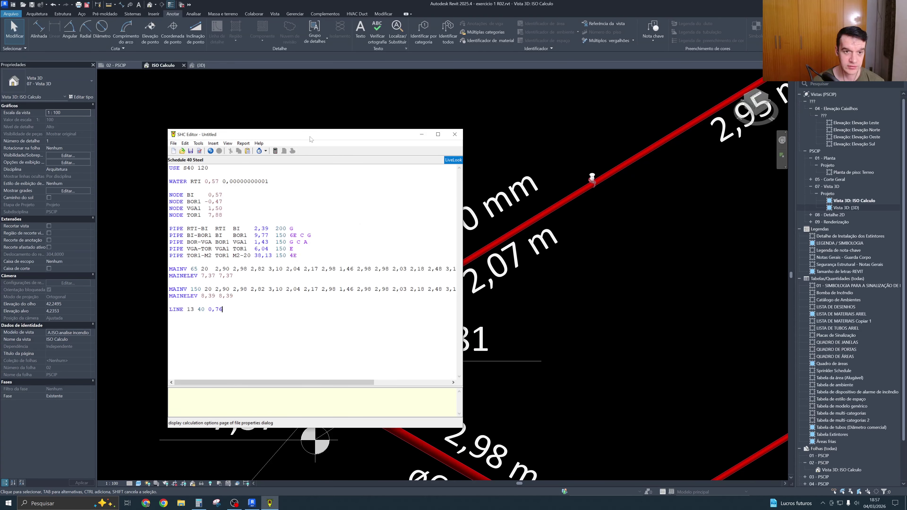
{"action": "left_click_drag", "start_coordinate": [311, 135], "coordinate": [571, 146]}
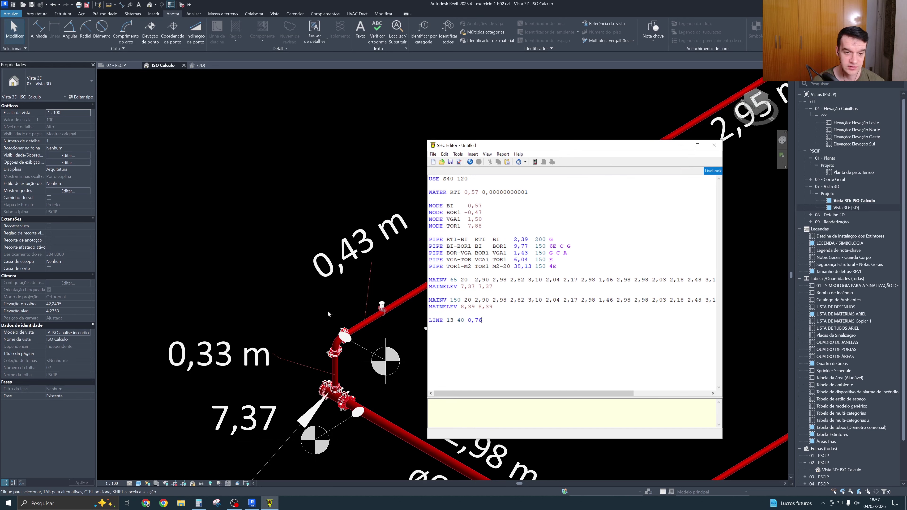
Find the branch line's connection at M2-20 in the Revit isometric and add its 0,87 and 0,32 m lengths in Calculator
{"action": "left_click", "coordinate": [750, 257]}
{"action": "scroll", "coordinate": [747, 252], "scroll_direction": "up", "scroll_amount": 5}
{"action": "middle_click_drag", "start_coordinate": [467, 299], "coordinate": [435, 252]}
{"action": "scroll", "coordinate": [492, 275], "scroll_direction": "up", "scroll_amount": 4}
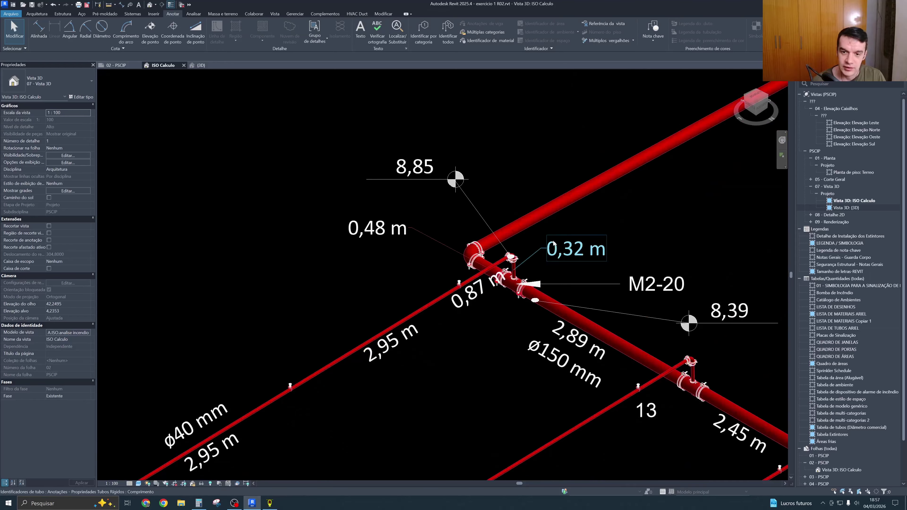
{"action": "middle_click_drag", "start_coordinate": [492, 275], "coordinate": [427, 329]}
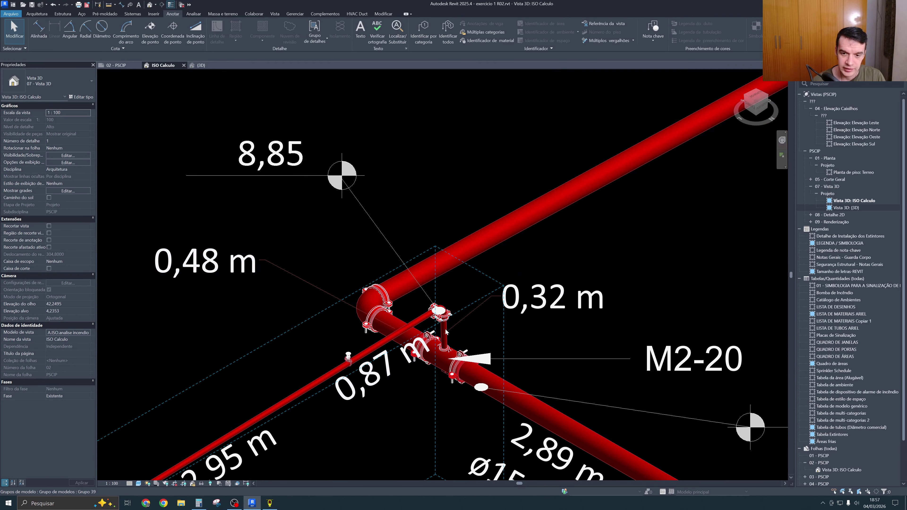
{"action": "scroll", "coordinate": [445, 331], "scroll_direction": "up", "scroll_amount": 2}
{"action": "scroll", "coordinate": [448, 364], "scroll_direction": "down", "scroll_amount": 3}
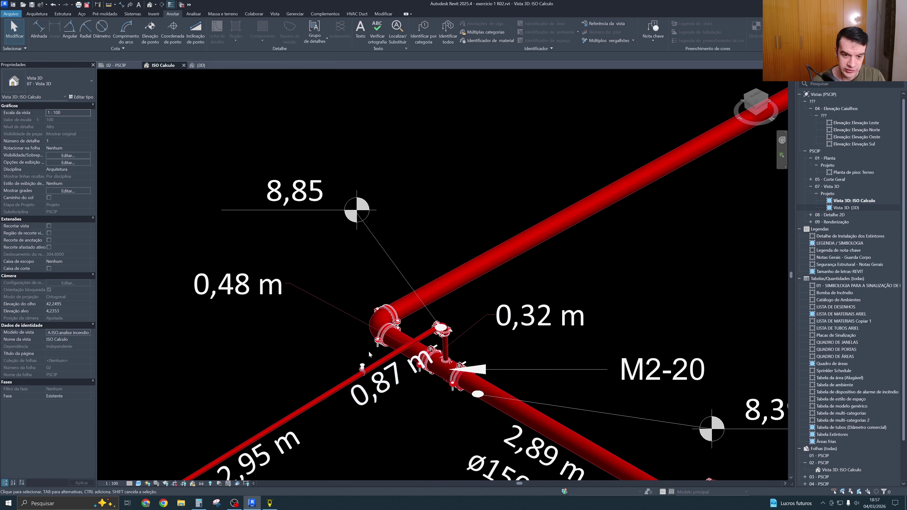
{"action": "left_click", "coordinate": [199, 503]}
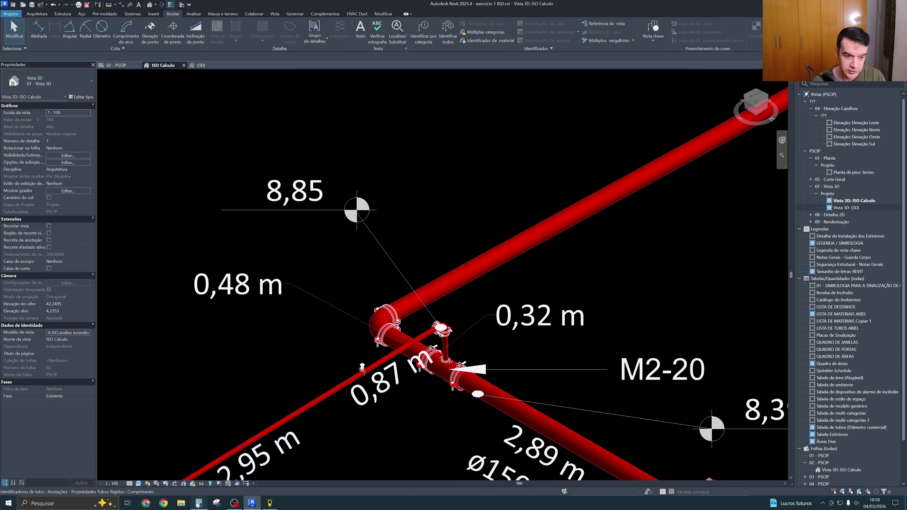
{"action": "type", "text": "87+0,32"}
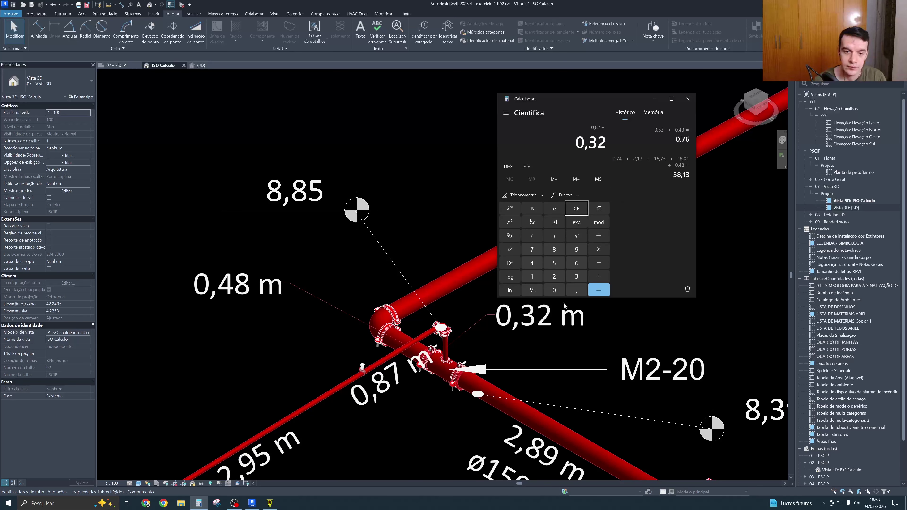
{"action": "key", "text": "Return"}
Enter 1,19 as the end length of the LINE entry in the SHC Editor
{"action": "left_click", "coordinate": [270, 503]}
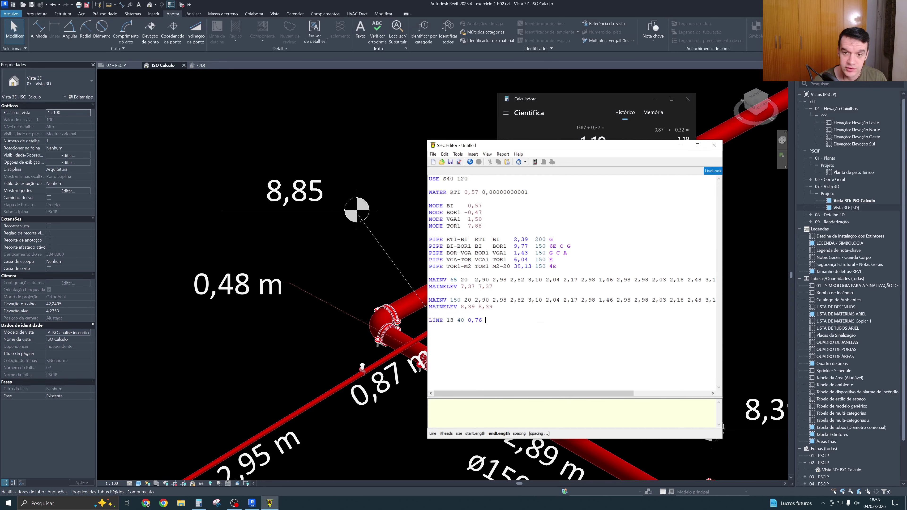
{"action": "type", "text": "1"}
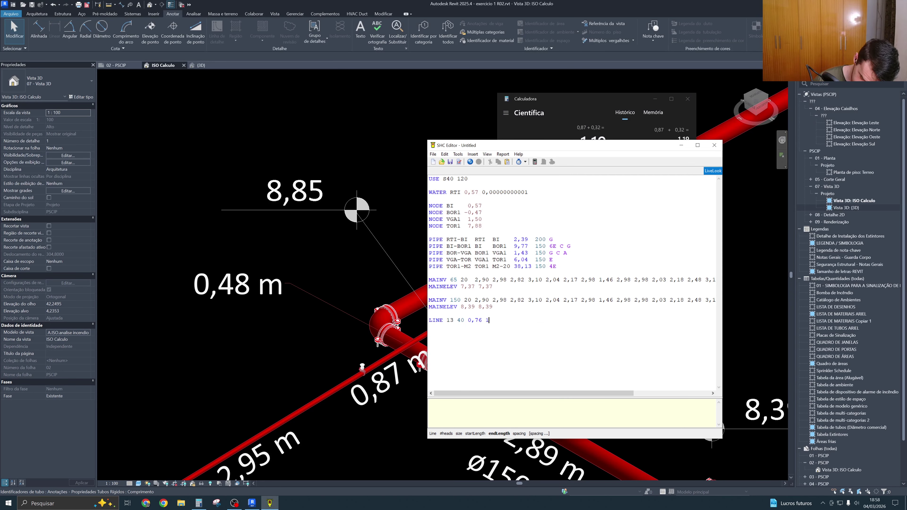
{"action": "type", "text": ",19"}
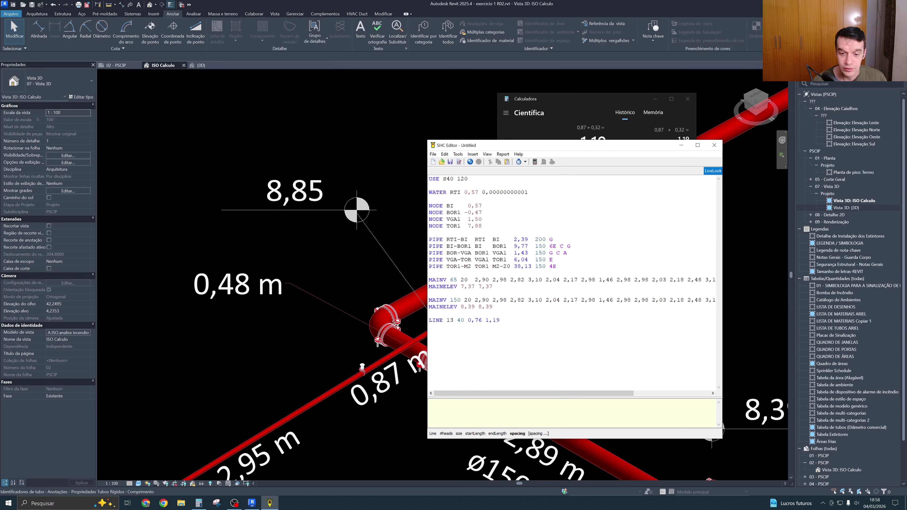
Check the spacings between the heads along the branch line at its M1-20 end in the Revit isometric
{"action": "left_click", "coordinate": [324, 349]}
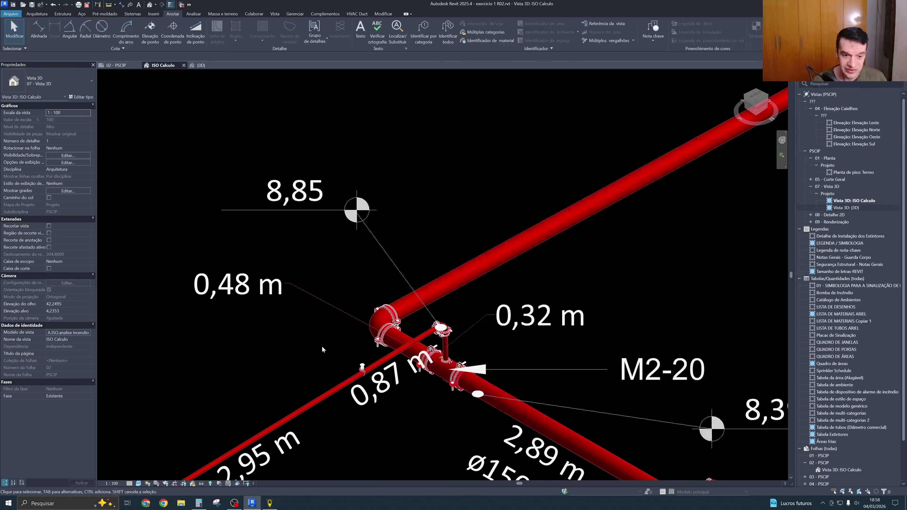
{"action": "scroll", "coordinate": [324, 349], "scroll_direction": "down", "scroll_amount": 5}
{"action": "middle_click_drag", "start_coordinate": [223, 375], "coordinate": [572, 242]}
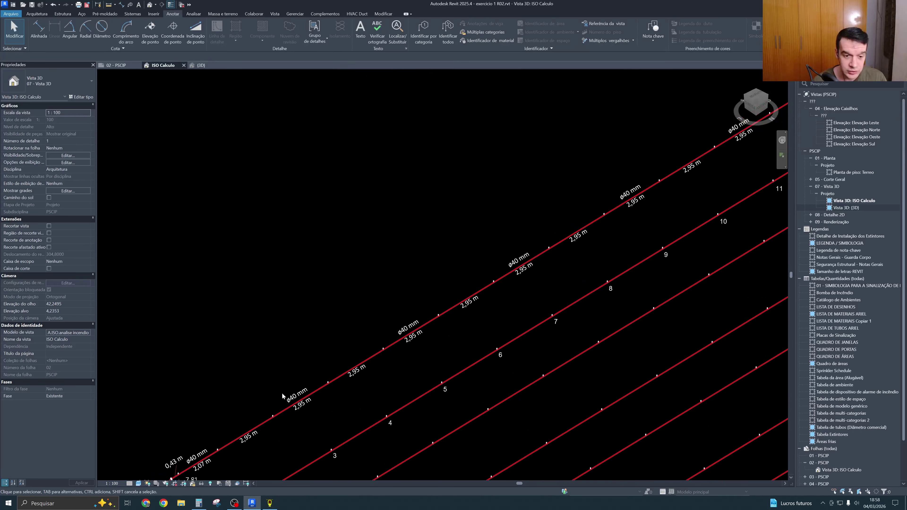
{"action": "middle_click_drag", "start_coordinate": [284, 395], "coordinate": [397, 331]}
{"action": "scroll", "coordinate": [350, 393], "scroll_direction": "up", "scroll_amount": 2}
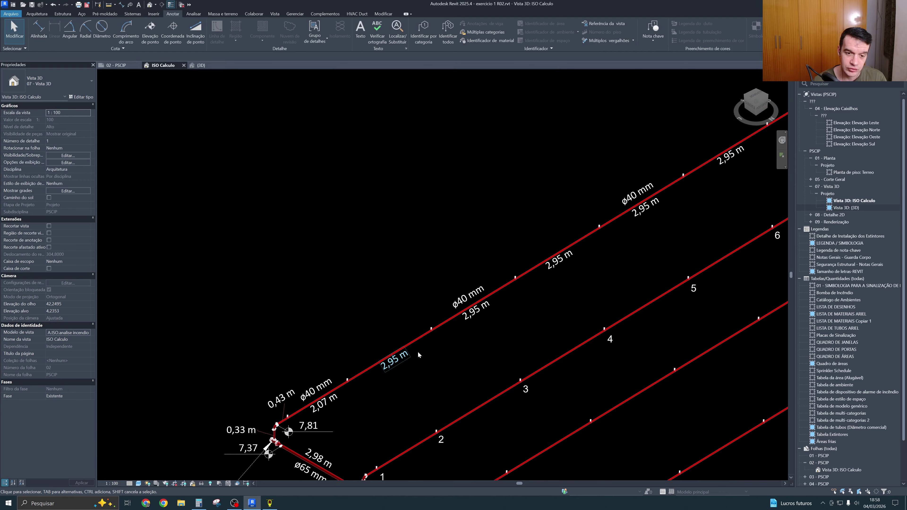
{"action": "scroll", "coordinate": [342, 416], "scroll_direction": "up", "scroll_amount": 3}
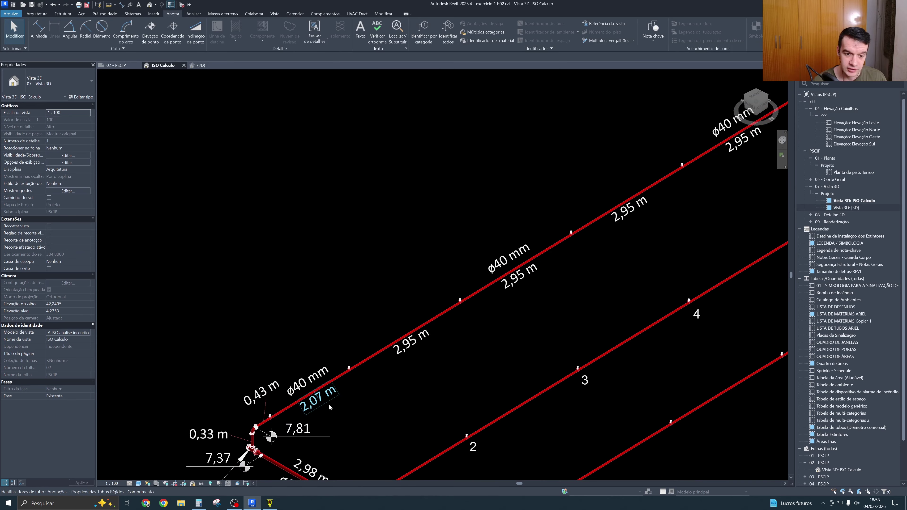
{"action": "middle_click_drag", "start_coordinate": [432, 339], "coordinate": [526, 290]}
{"action": "scroll", "coordinate": [528, 332], "scroll_direction": "down", "scroll_amount": 3}
{"action": "scroll", "coordinate": [496, 372], "scroll_direction": "up", "scroll_amount": 3}
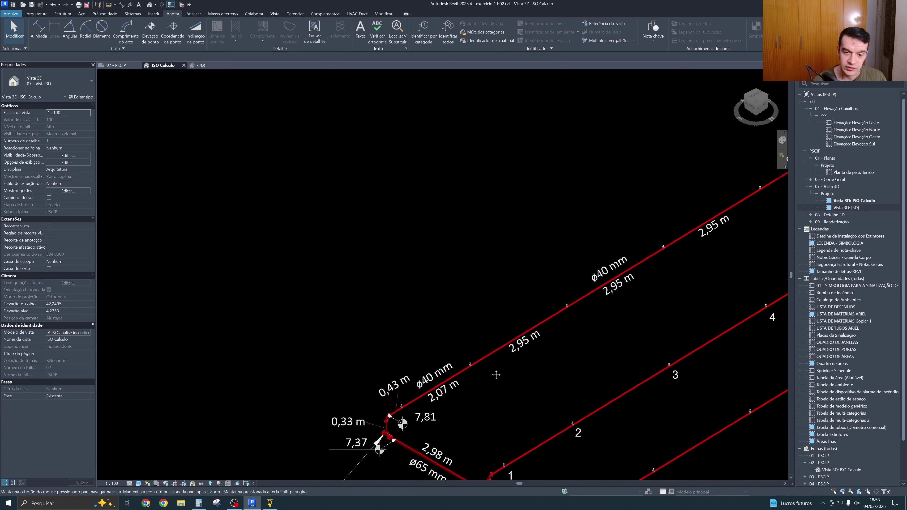
{"action": "middle_click_drag", "start_coordinate": [471, 374], "coordinate": [360, 356]}
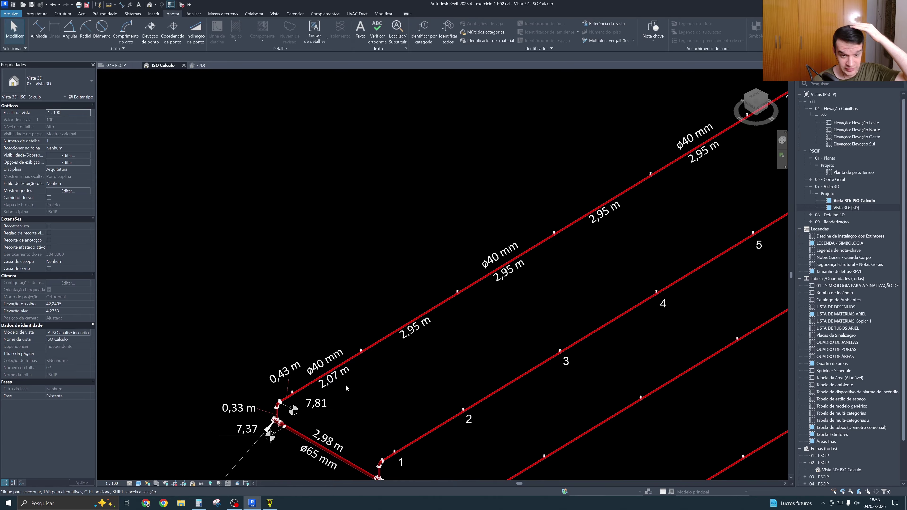
Enter 2,07 as the first head spacing of the LINE entry in the SHC Editor
{"action": "left_click", "coordinate": [270, 503]}
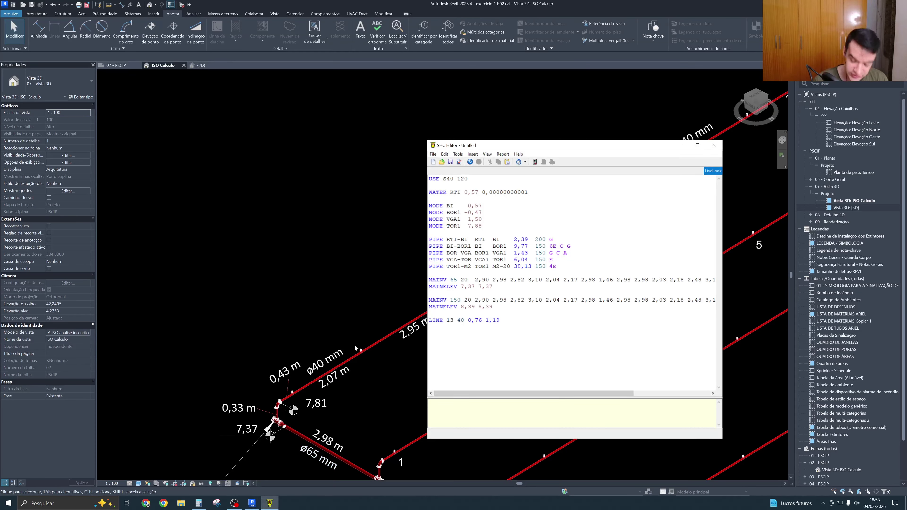
{"action": "type", "text": "2,9"}
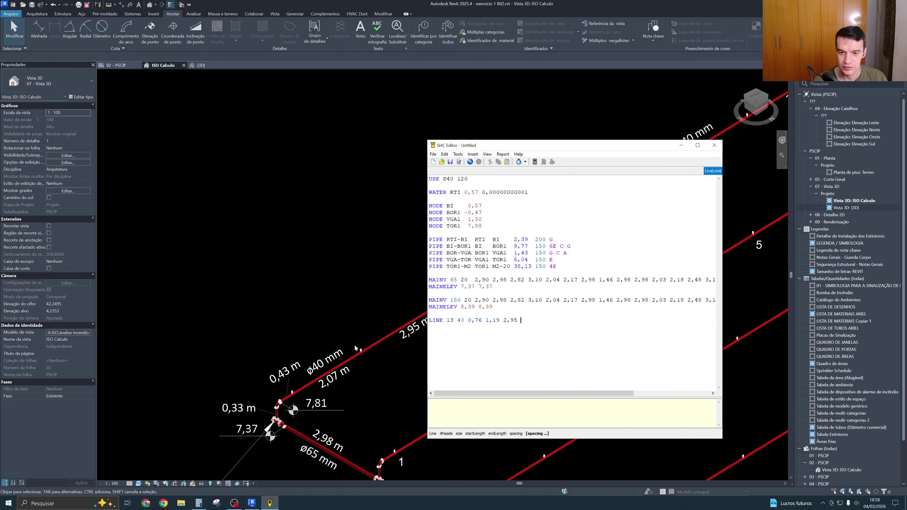
{"action": "type", "text": "5"}
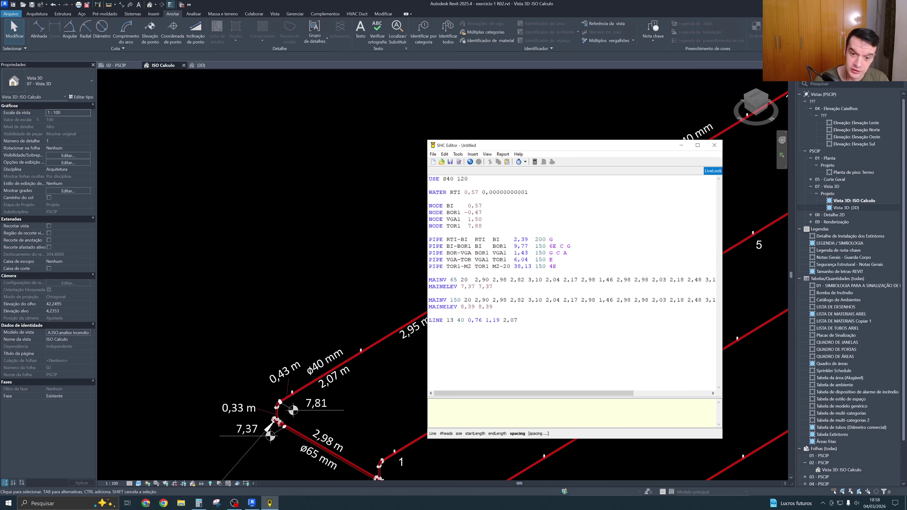
Check the remaining head spacings along the branch line up to M2-20 in the Revit isometric
{"action": "left_click", "coordinate": [364, 386]}
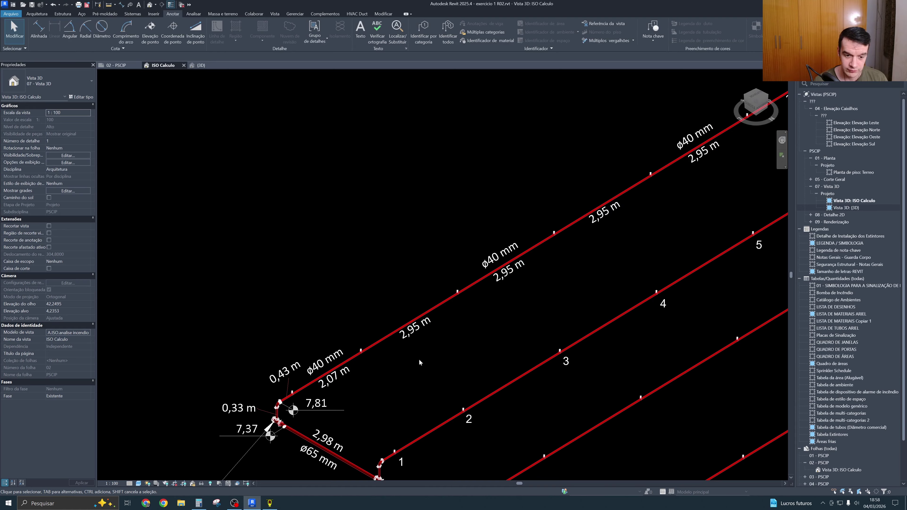
{"action": "key", "text": "alt+Tab"}
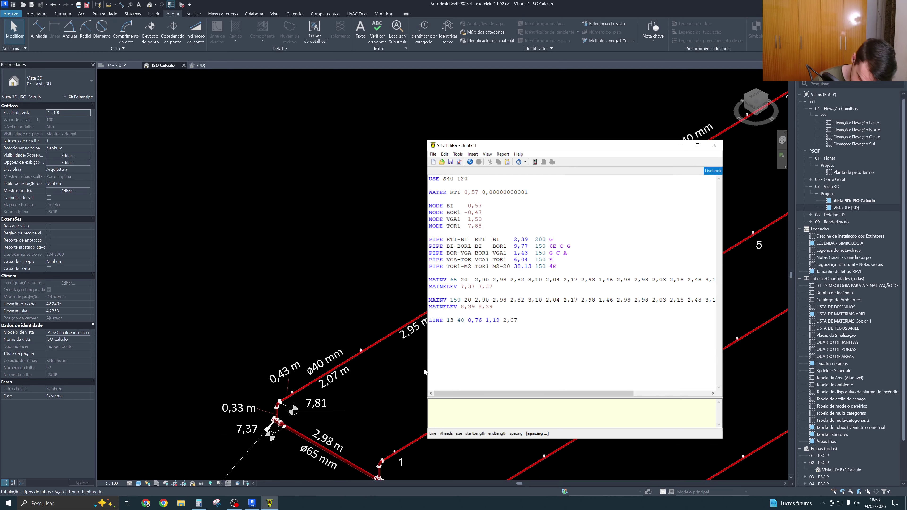
{"action": "left_click", "coordinate": [421, 369]}
{"action": "middle_click_drag", "start_coordinate": [511, 317], "coordinate": [322, 421]}
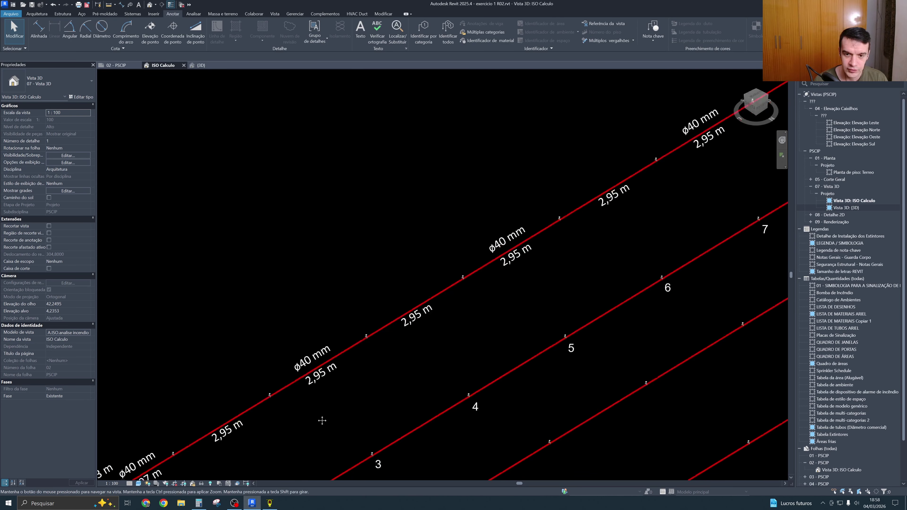
{"action": "scroll", "coordinate": [319, 393], "scroll_direction": "down", "scroll_amount": 2}
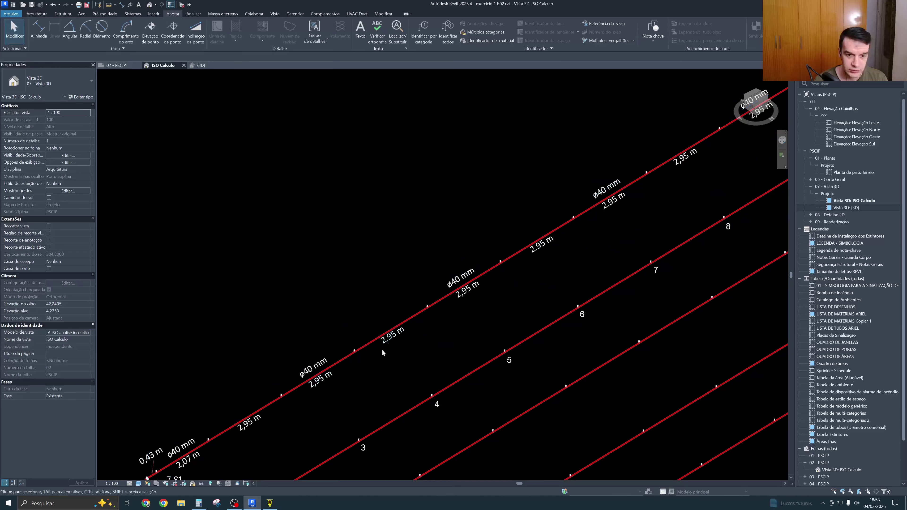
{"action": "middle_click_drag", "start_coordinate": [625, 198], "coordinate": [345, 405]}
{"action": "middle_click_drag", "start_coordinate": [553, 274], "coordinate": [462, 354]}
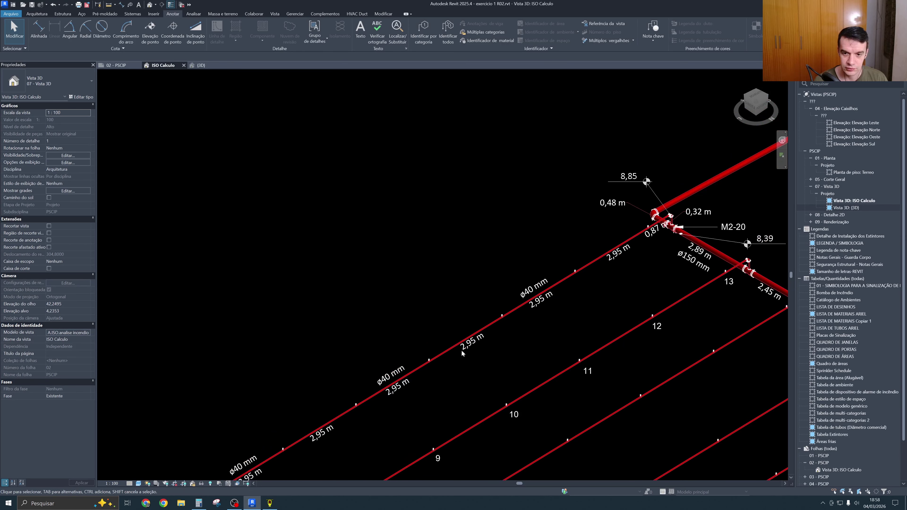
{"action": "middle_click_drag", "start_coordinate": [619, 253], "coordinate": [572, 288]}
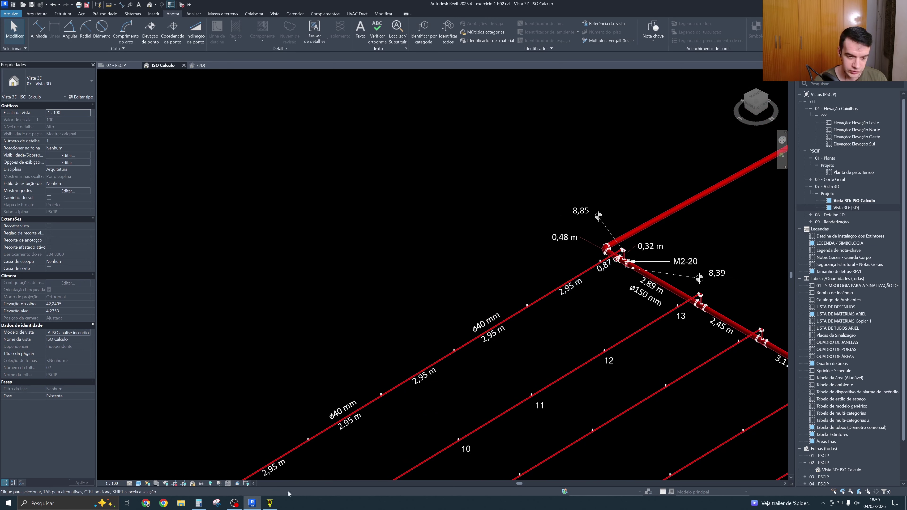
Fill in the eleven remaining head spacings of the LINE entry in the SHC Editor with 2,95 each
{"action": "left_click", "coordinate": [269, 503]}
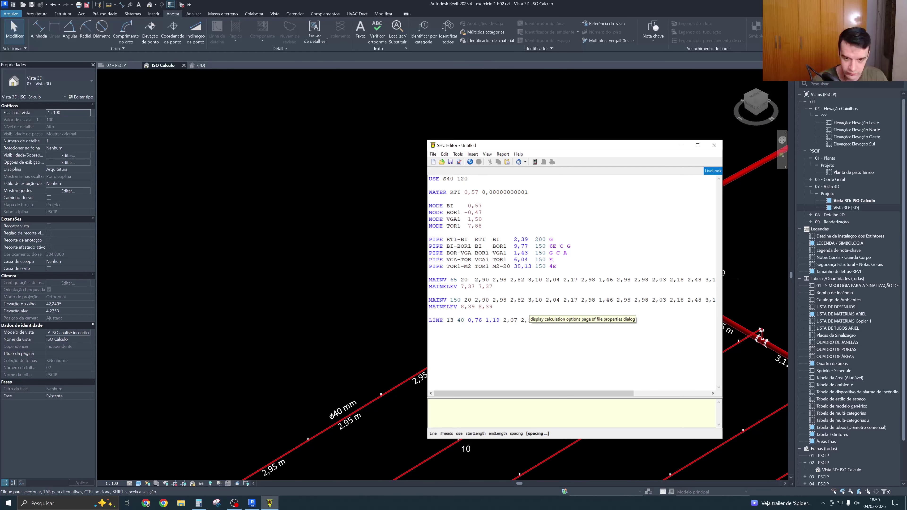
{"action": "double_click", "coordinate": [531, 321]}
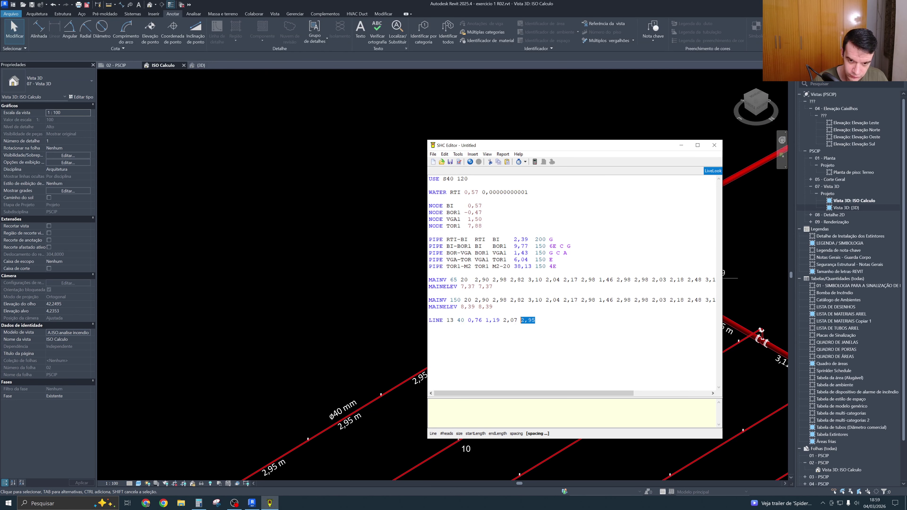
{"action": "left_click", "coordinate": [517, 320]}
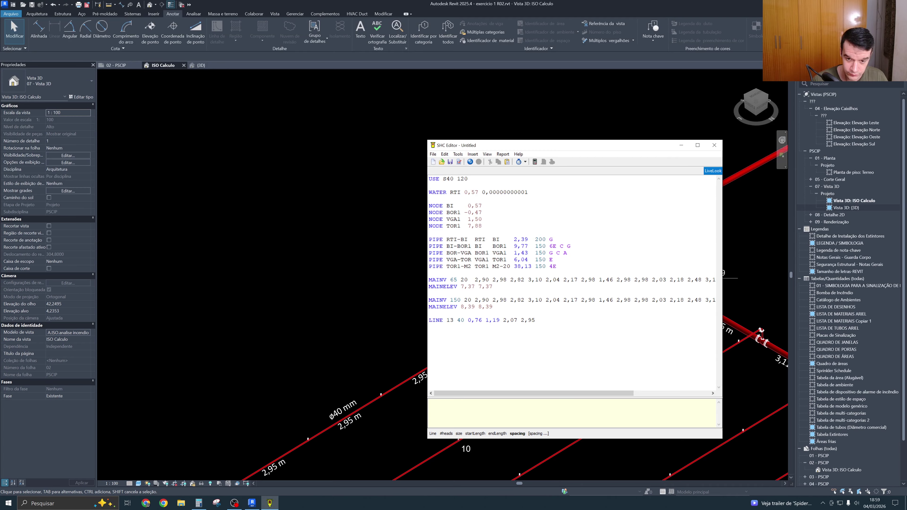
{"action": "key", "text": "shift+Right"}
{"action": "key", "text": "shift+Right"}
{"action": "key", "text": "shift+Right"}
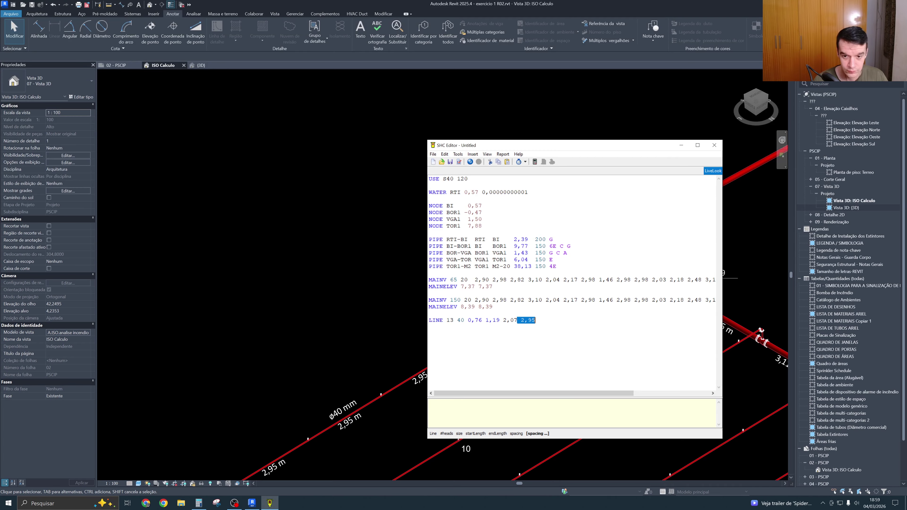
{"action": "key", "text": "Right"}
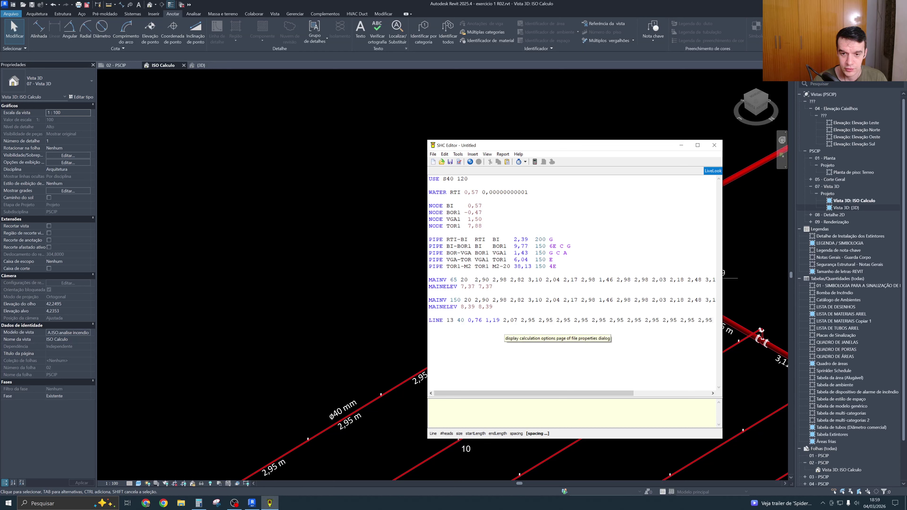
{"action": "left_click", "coordinate": [563, 320]}
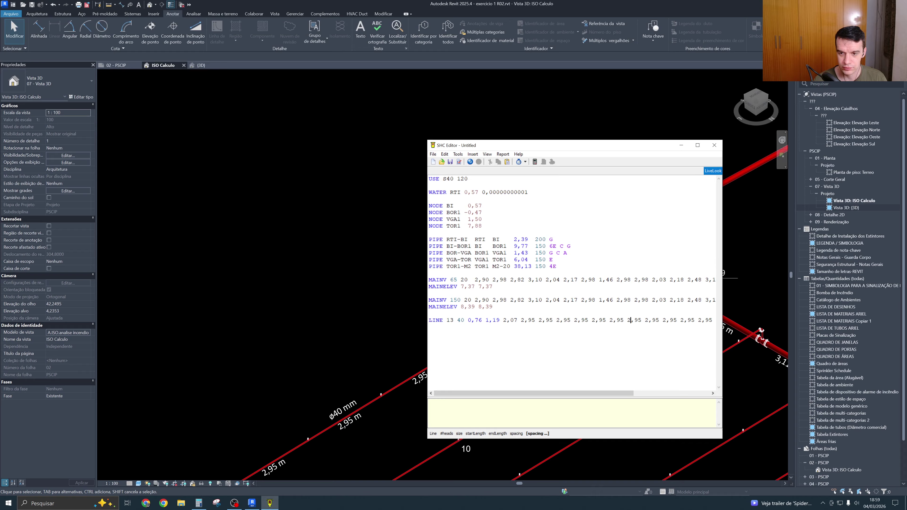
{"action": "left_click", "coordinate": [706, 320]}
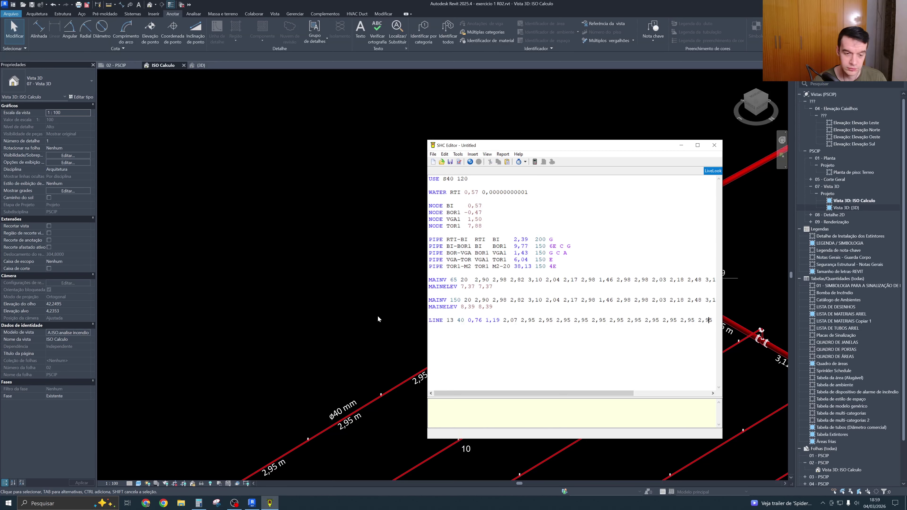
Check the number and length of the head spacings from M1-20 to M2-20 in the Revit isometric against the LINE entry
{"action": "left_click", "coordinate": [379, 318]}
{"action": "scroll", "coordinate": [378, 321], "scroll_direction": "down", "scroll_amount": 2}
{"action": "middle_click_drag", "start_coordinate": [140, 477], "coordinate": [303, 338]}
{"action": "scroll", "coordinate": [302, 338], "scroll_direction": "up", "scroll_amount": 1}
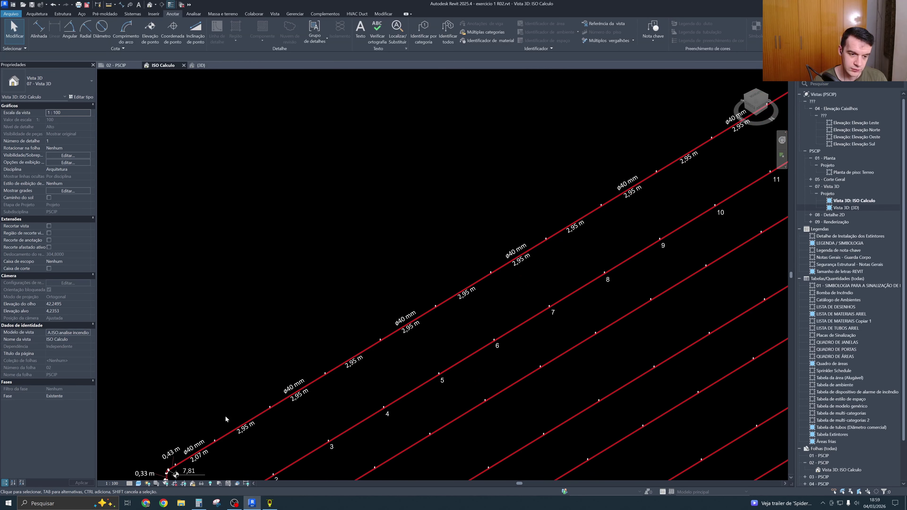
{"action": "middle_click_drag", "start_coordinate": [348, 364], "coordinate": [270, 425]}
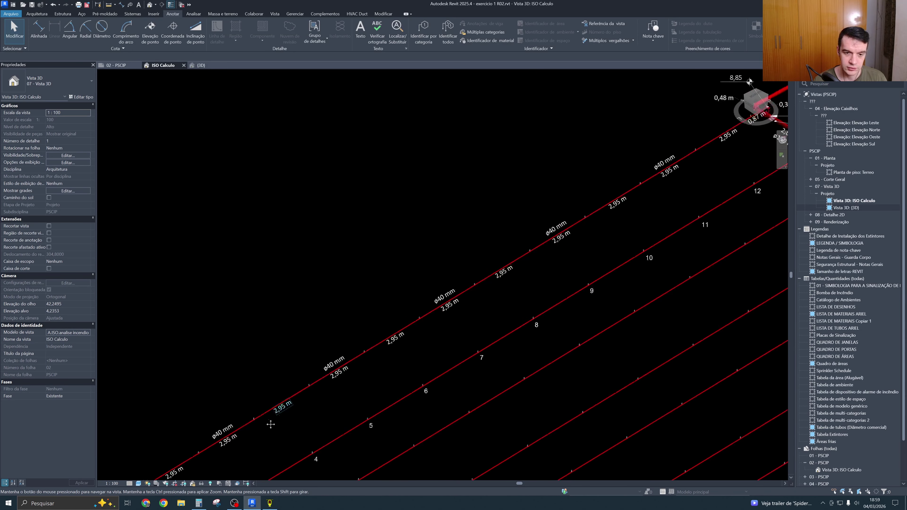
{"action": "middle_click_drag", "start_coordinate": [384, 361], "coordinate": [329, 421]}
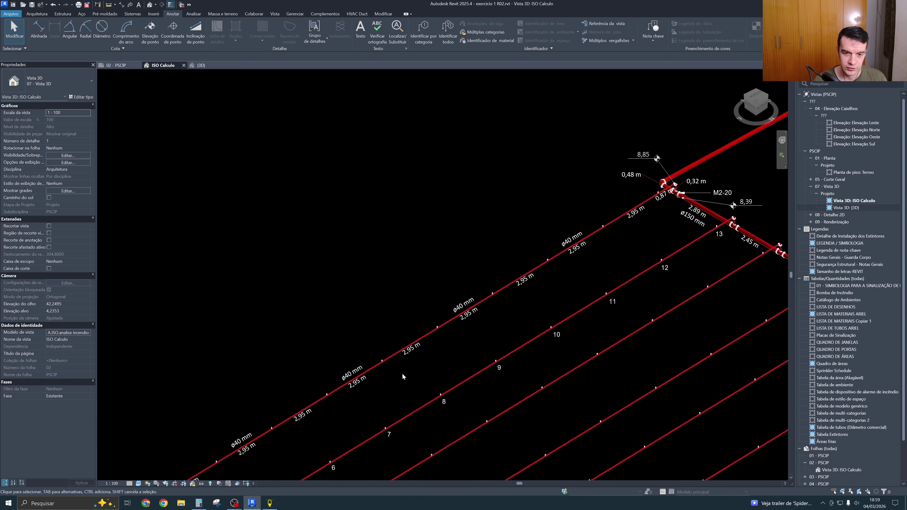
{"action": "middle_click_drag", "start_coordinate": [456, 320], "coordinate": [392, 373]}
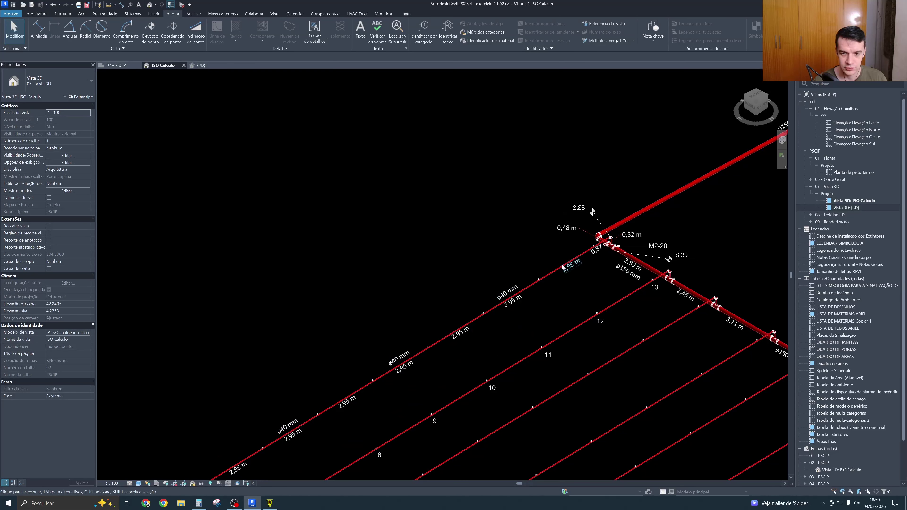
Start a LINEELEV entry directly below the LINE entry in the SHC Editor
{"action": "left_click", "coordinate": [269, 503]}
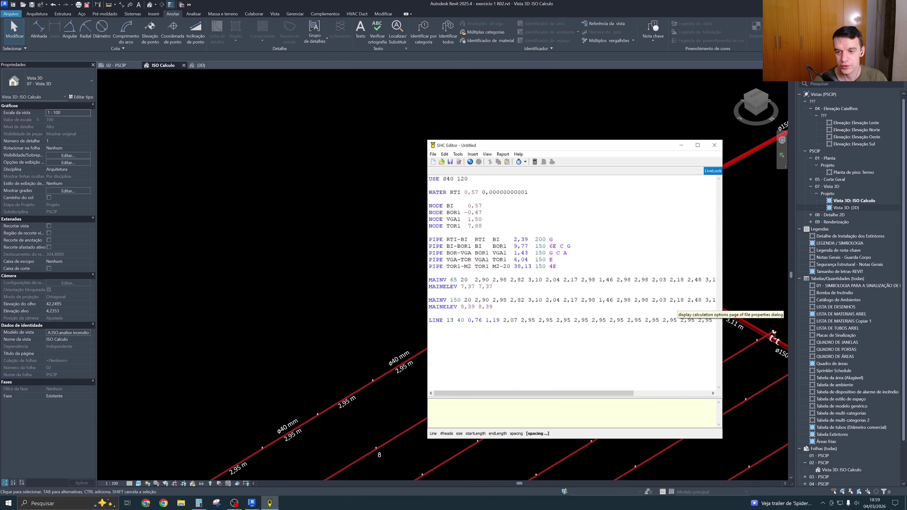
{"action": "key", "text": "Return"}
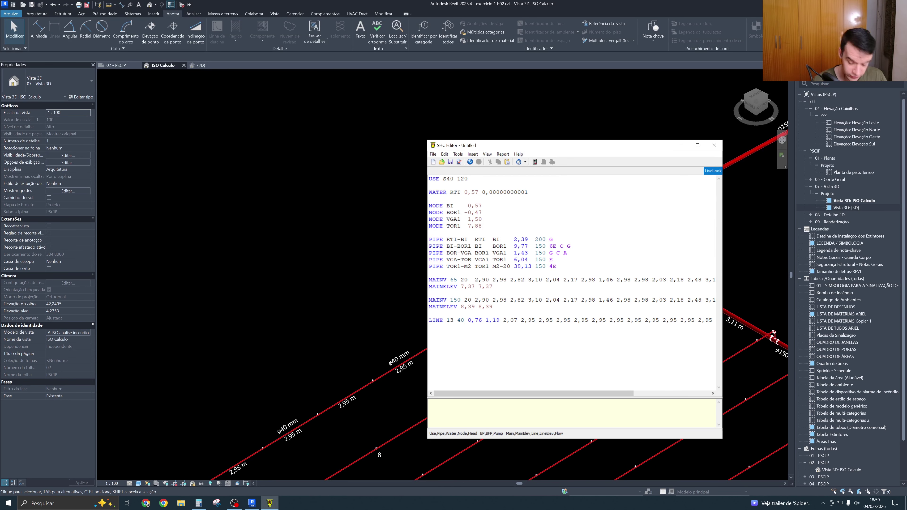
{"action": "type", "text": "LINE"}
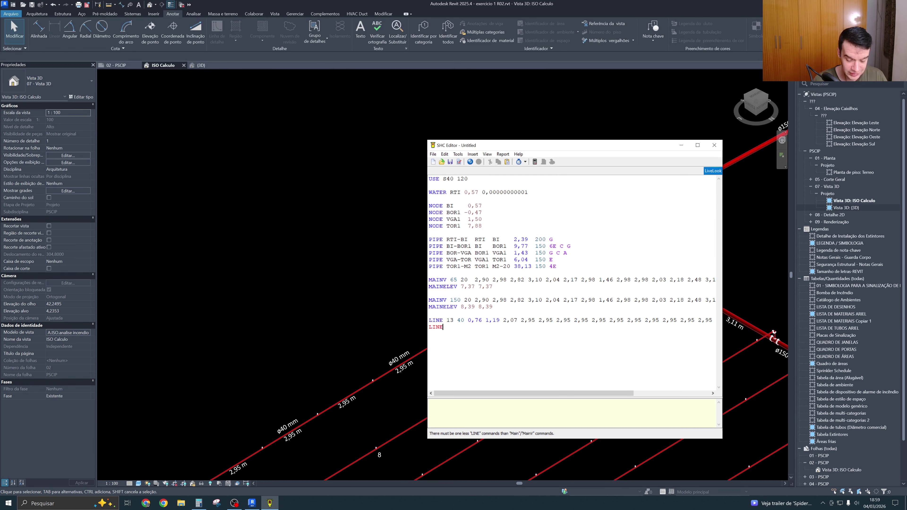
{"action": "type", "text": "ELEV"}
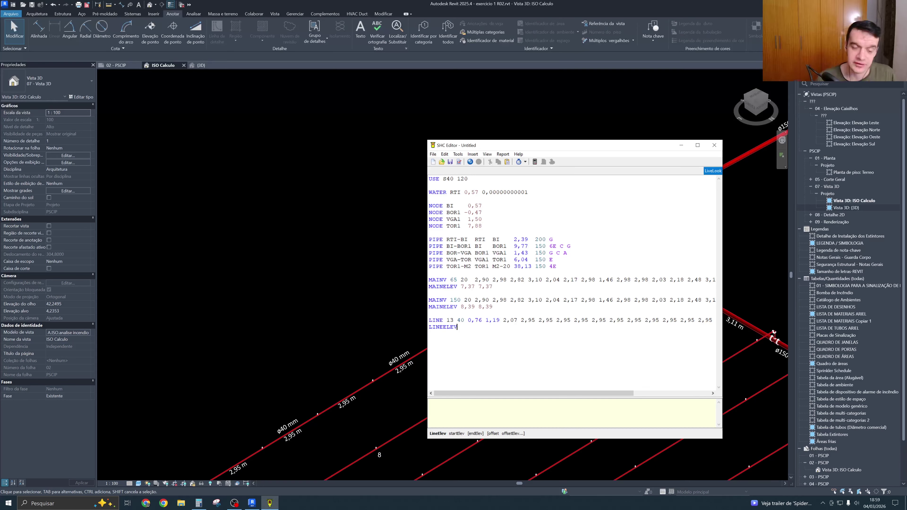
Look up the branch line's elevation at M1-20 in Revit and enter 7,81 as the LINEELEV start elevation
{"action": "left_click", "coordinate": [351, 435]}
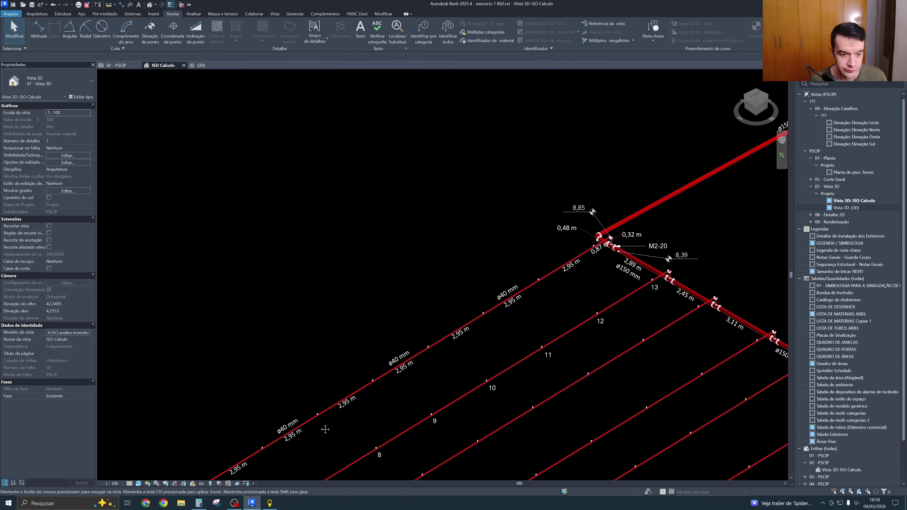
{"action": "scroll", "coordinate": [338, 359], "scroll_direction": "up", "scroll_amount": 3}
{"action": "scroll", "coordinate": [339, 358], "scroll_direction": "up", "scroll_amount": 5}
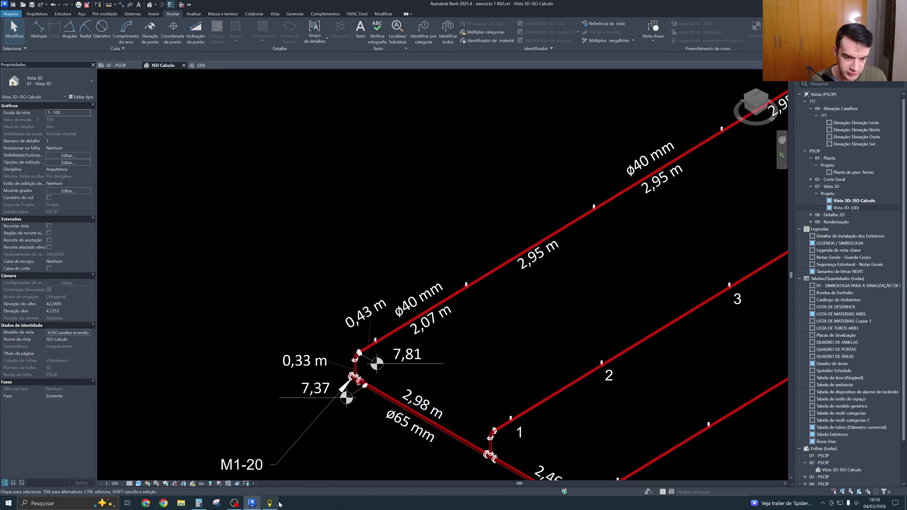
{"action": "left_click", "coordinate": [270, 503]}
{"action": "type", "text": "7,8"}
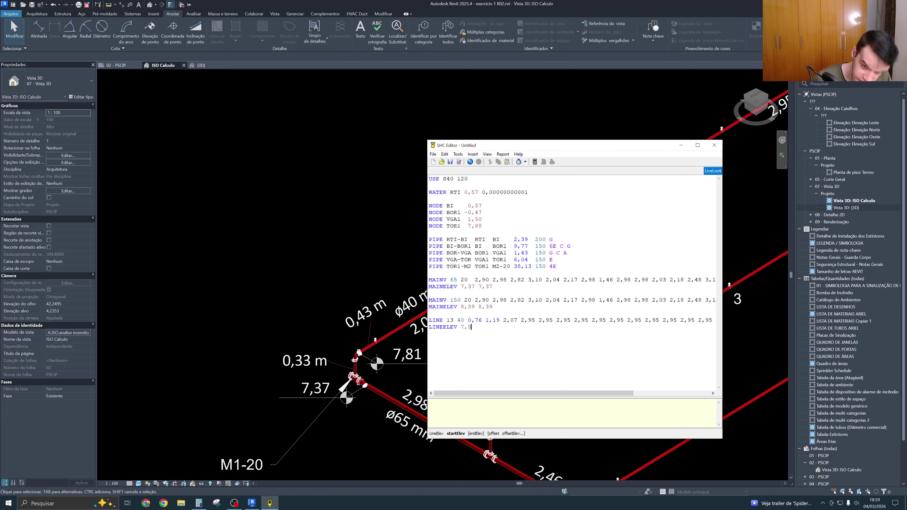
{"action": "type", "text": "1"}
Look up the branch line's elevation at M2-20 in Revit and enter 8,85 as the LINEELEV end elevation
{"action": "left_click", "coordinate": [301, 265]}
{"action": "scroll", "coordinate": [360, 308], "scroll_direction": "down", "scroll_amount": 3}
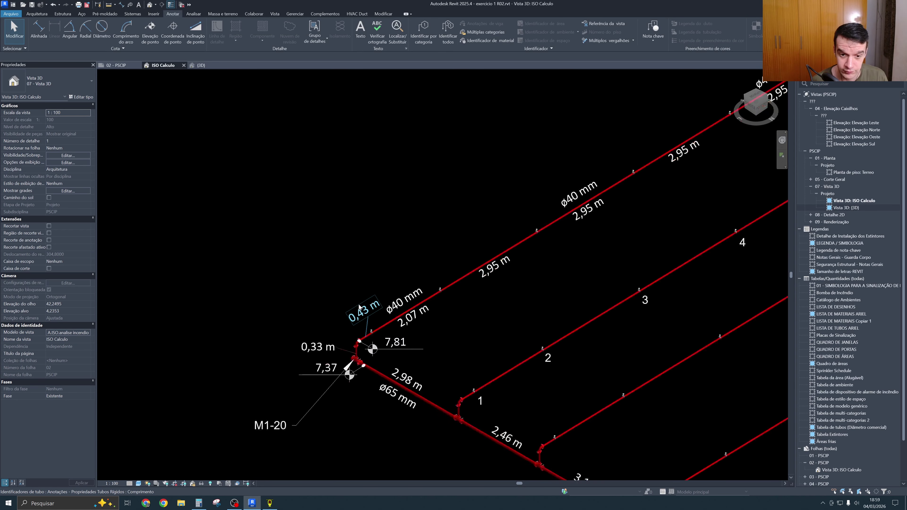
{"action": "middle_click_drag", "start_coordinate": [418, 307], "coordinate": [278, 406]}
{"action": "middle_click_drag", "start_coordinate": [557, 174], "coordinate": [197, 423]}
{"action": "scroll", "coordinate": [500, 266], "scroll_direction": "up", "scroll_amount": 4}
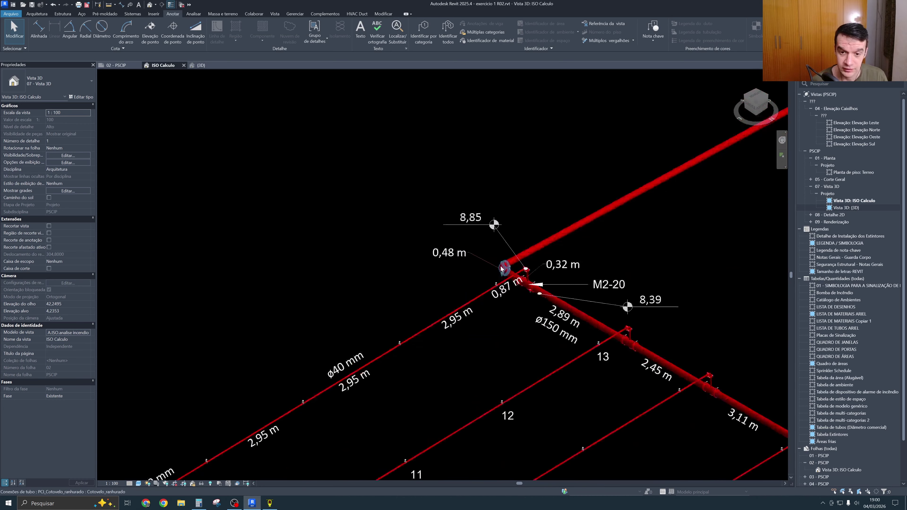
{"action": "left_click", "coordinate": [270, 503]}
{"action": "type", "text": "81 8"}
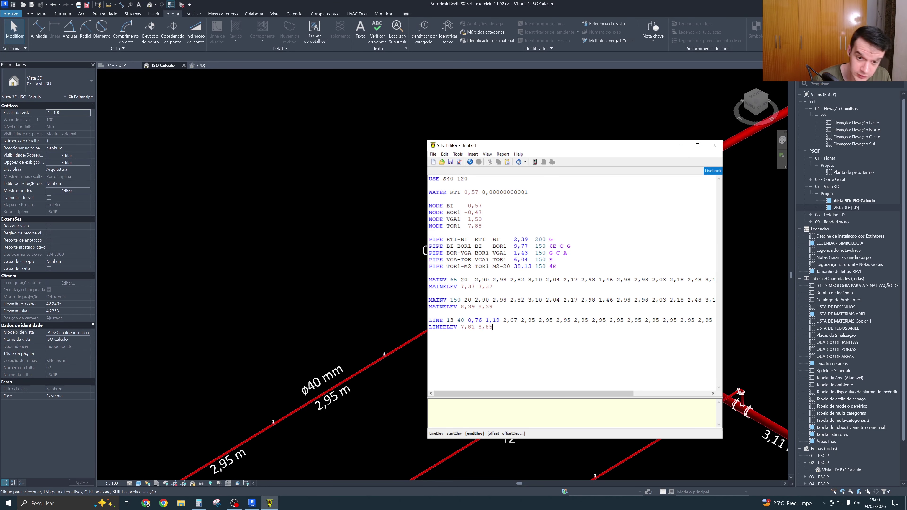
{"action": "type", "text": ",85"}
{"action": "key", "text": "Return"}
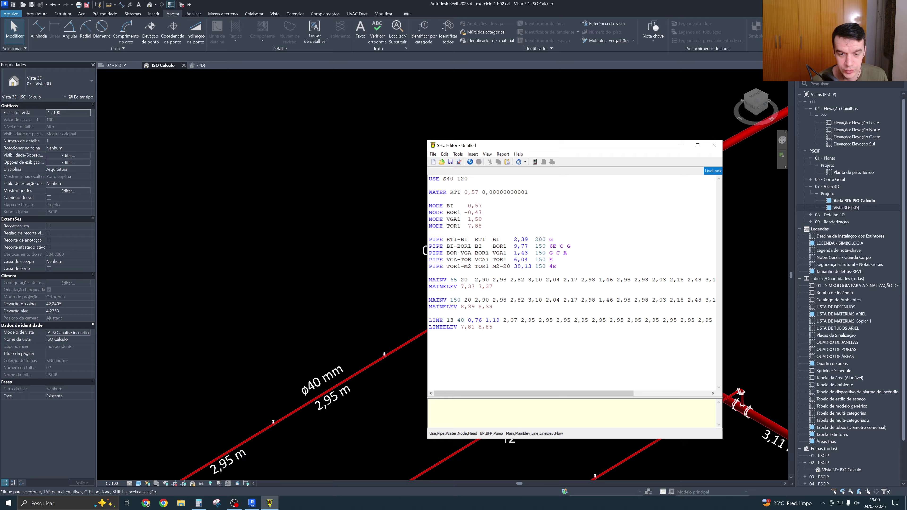
Examine the remaining branch lines between the two mains in the Revit isometric, from the M1-20/M2-20 end to the M1-1 end
{"action": "left_click", "coordinate": [360, 313]}
{"action": "scroll", "coordinate": [337, 315], "scroll_direction": "down", "scroll_amount": 3}
{"action": "middle_click_drag", "start_coordinate": [278, 390], "coordinate": [445, 293]}
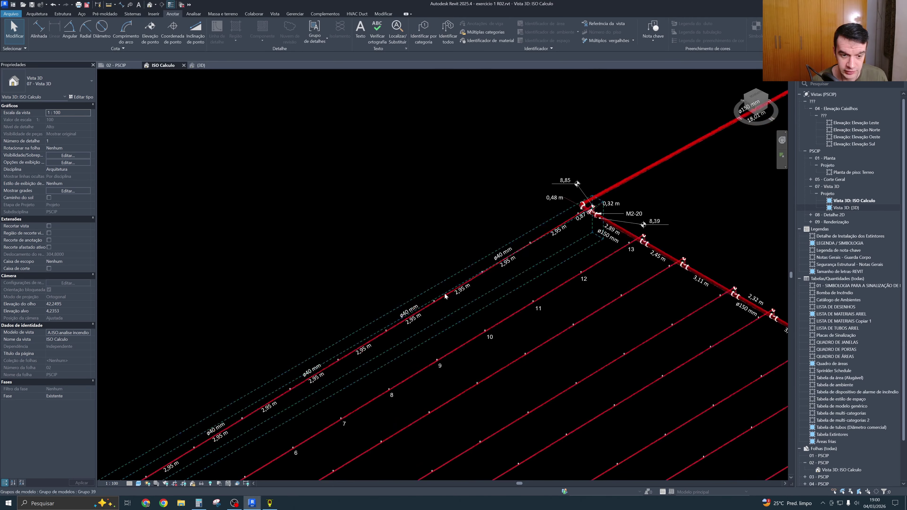
{"action": "middle_click_drag", "start_coordinate": [327, 342], "coordinate": [368, 305]}
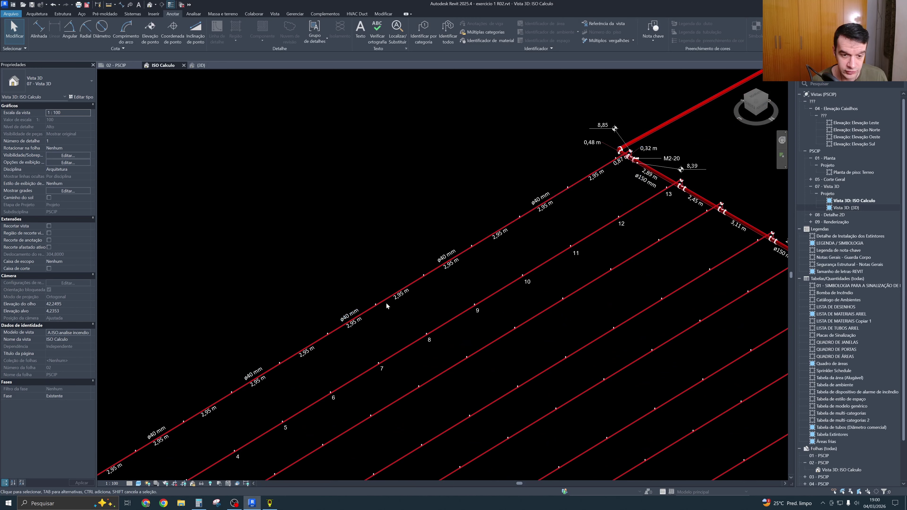
{"action": "scroll", "coordinate": [386, 302], "scroll_direction": "down", "scroll_amount": 4}
{"action": "left_click", "coordinate": [270, 503]}
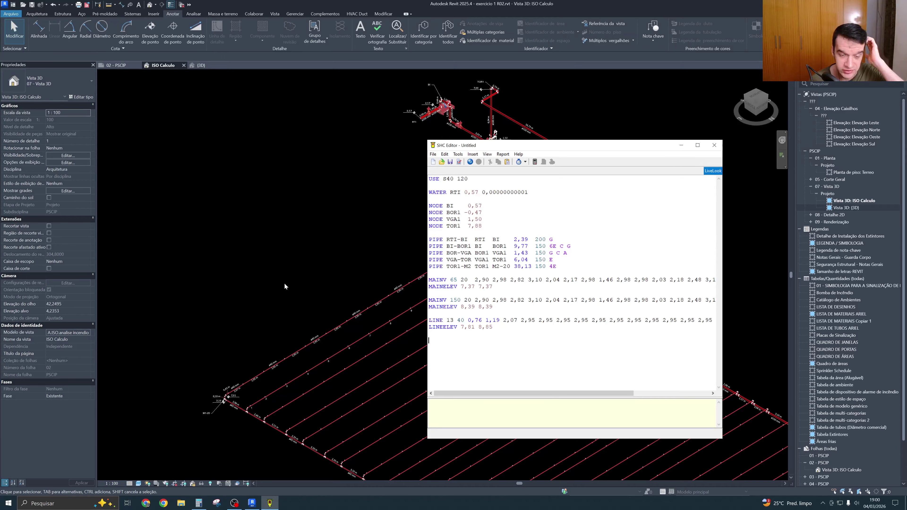
{"action": "key", "text": "alt+Tab"}
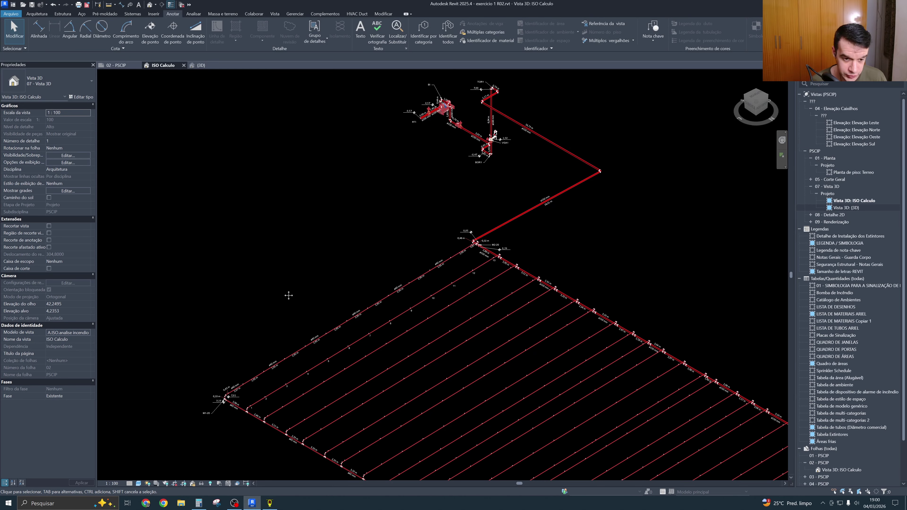
{"action": "middle_click_drag", "start_coordinate": [382, 333], "coordinate": [351, 315]}
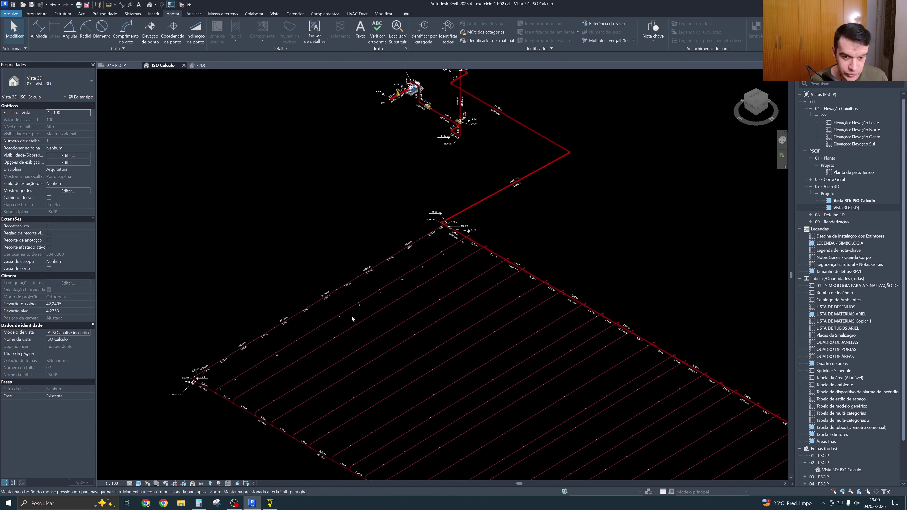
{"action": "scroll", "coordinate": [352, 317], "scroll_direction": "down", "scroll_amount": 3}
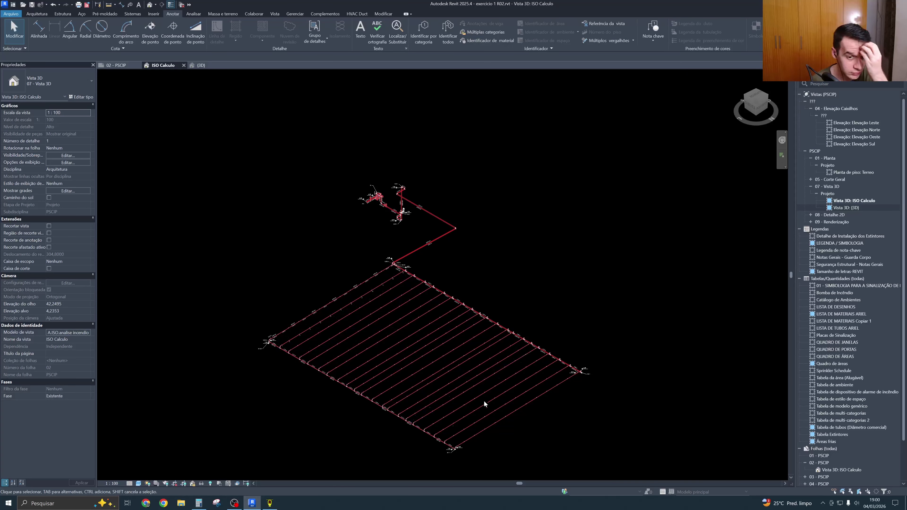
{"action": "scroll", "coordinate": [395, 273], "scroll_direction": "up", "scroll_amount": 3}
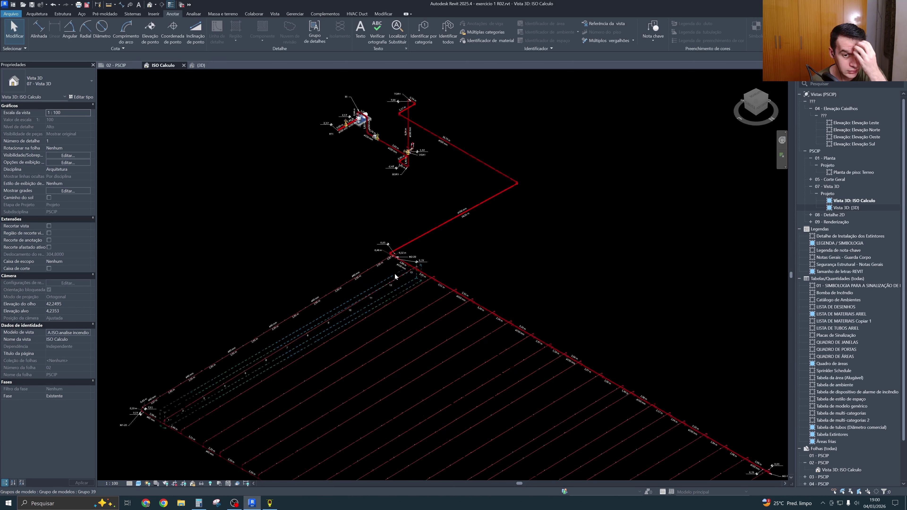
{"action": "scroll", "coordinate": [395, 274], "scroll_direction": "up", "scroll_amount": 2}
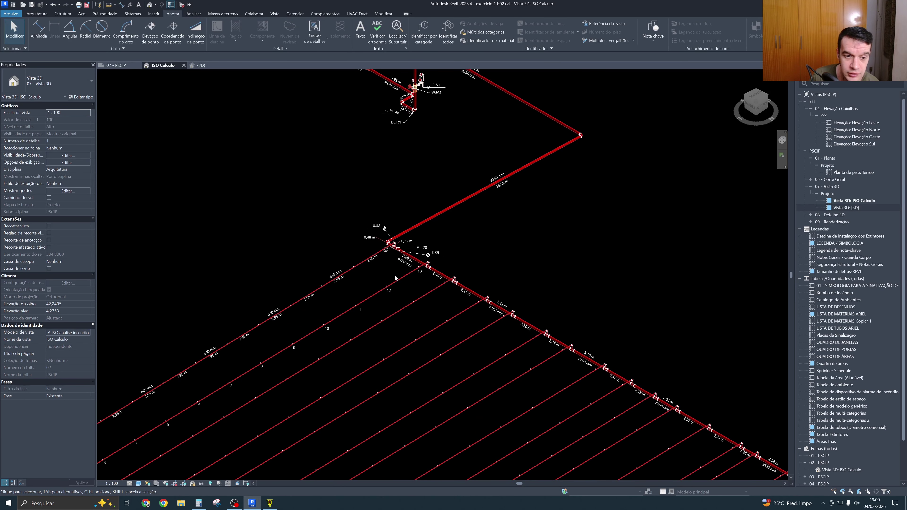
{"action": "scroll", "coordinate": [395, 278], "scroll_direction": "down", "scroll_amount": 3}
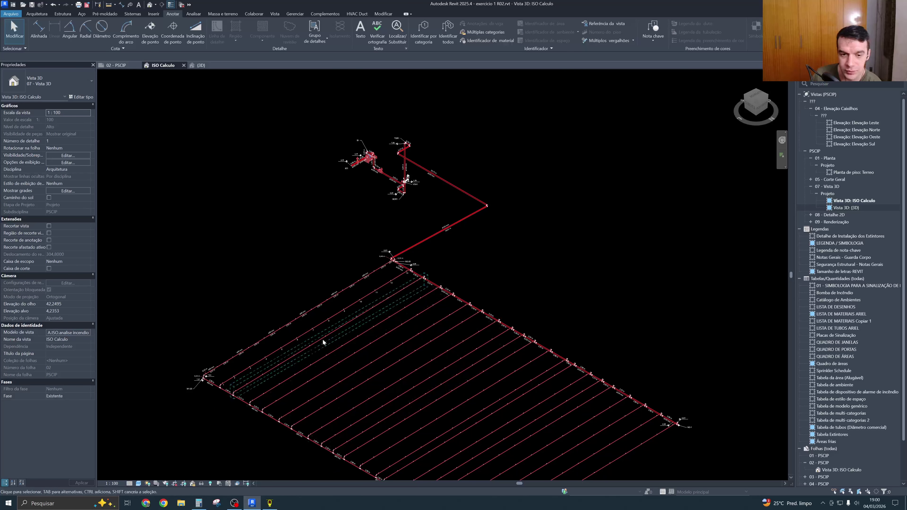
{"action": "middle_click_drag", "start_coordinate": [317, 406], "coordinate": [280, 334]}
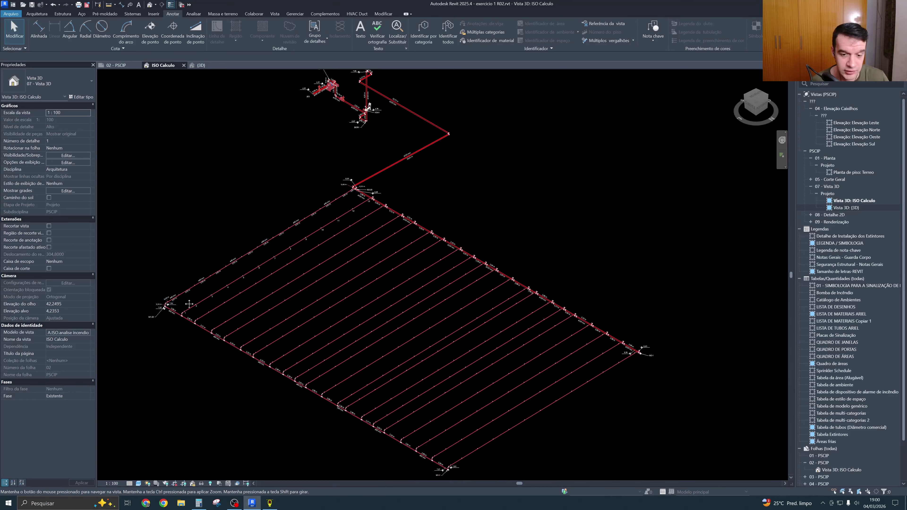
{"action": "scroll", "coordinate": [472, 445], "scroll_direction": "up", "scroll_amount": 4}
{"action": "middle_click_drag", "start_coordinate": [479, 451], "coordinate": [441, 430]}
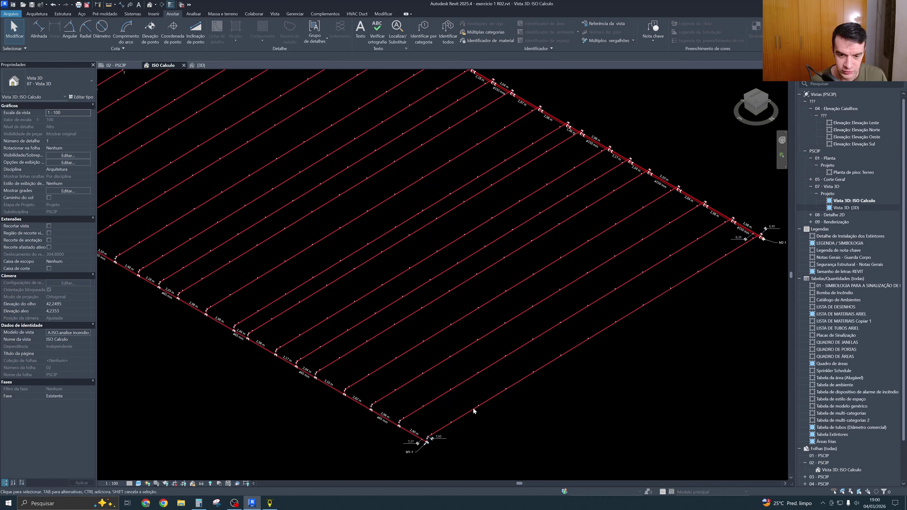
Move the head-number notes 1 to 4 from the branch line next to M1-20 to just above the first four heads of the M1-1 branch line
{"action": "scroll", "coordinate": [491, 395], "scroll_direction": "down", "scroll_amount": 2}
{"action": "middle_click_drag", "start_coordinate": [358, 322], "coordinate": [464, 375]}
{"action": "scroll", "coordinate": [239, 306], "scroll_direction": "up", "scroll_amount": 5}
{"action": "scroll", "coordinate": [239, 306], "scroll_direction": "up", "scroll_amount": 1}
{"action": "left_click", "coordinate": [233, 311]}
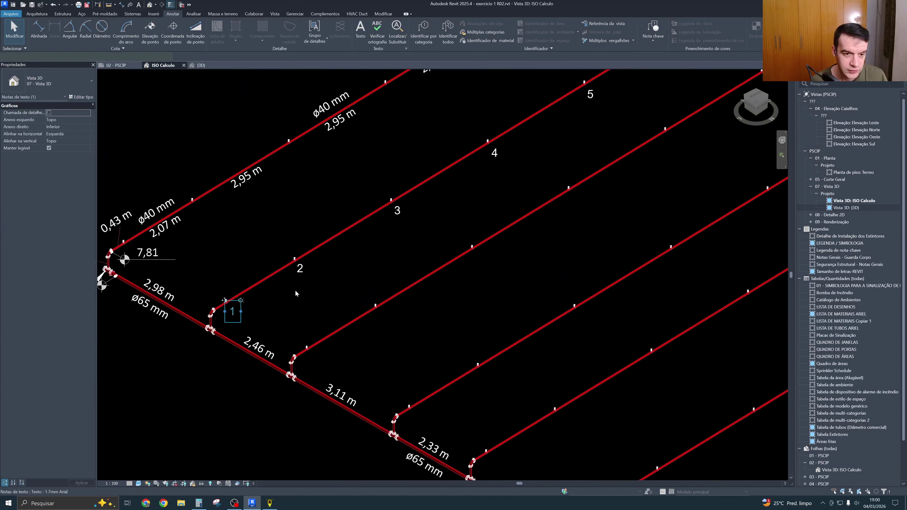
{"action": "left_click", "coordinate": [292, 272], "text": "ctrl"}
{"action": "left_click", "coordinate": [376, 223], "text": "ctrl"}
{"action": "left_click", "coordinate": [511, 153], "text": "ctrl"}
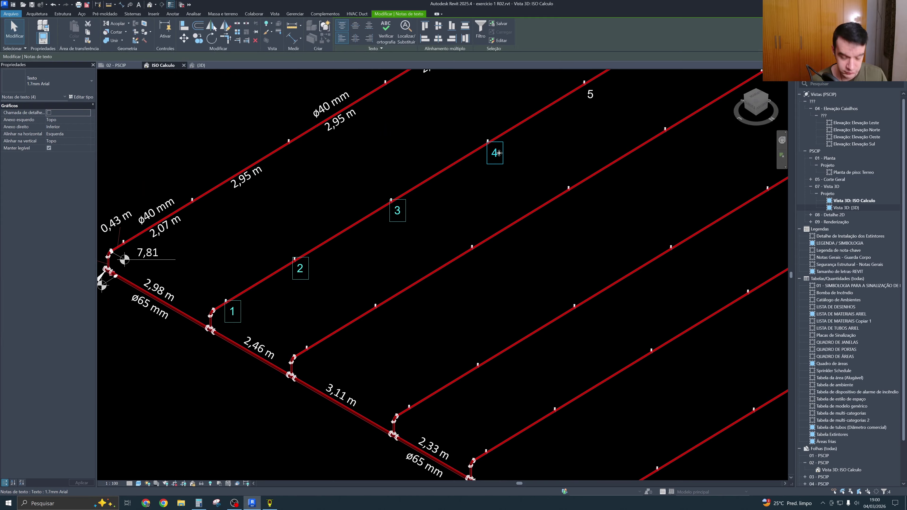
{"action": "key", "text": "m"}
{"action": "key", "text": "v"}
{"action": "scroll", "coordinate": [329, 272], "scroll_direction": "down", "scroll_amount": 5}
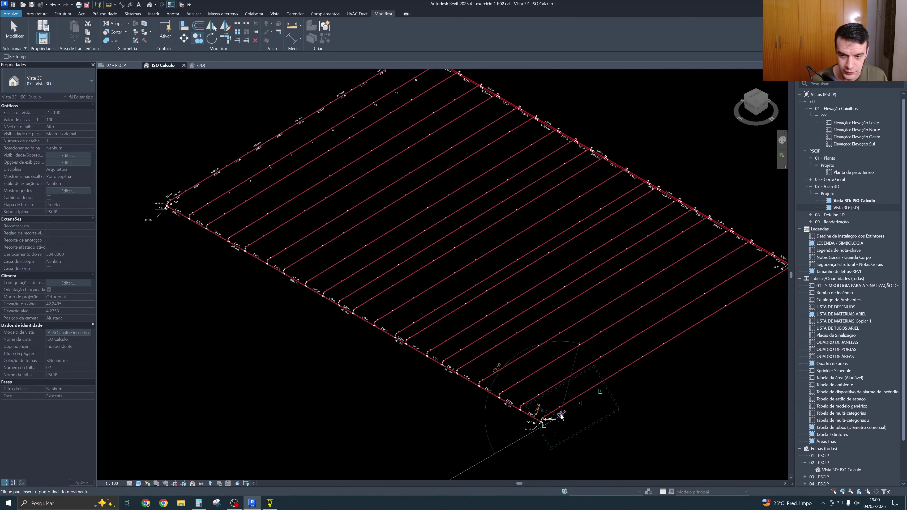
{"action": "scroll", "coordinate": [571, 415], "scroll_direction": "up", "scroll_amount": 5}
{"action": "left_click", "coordinate": [603, 399]}
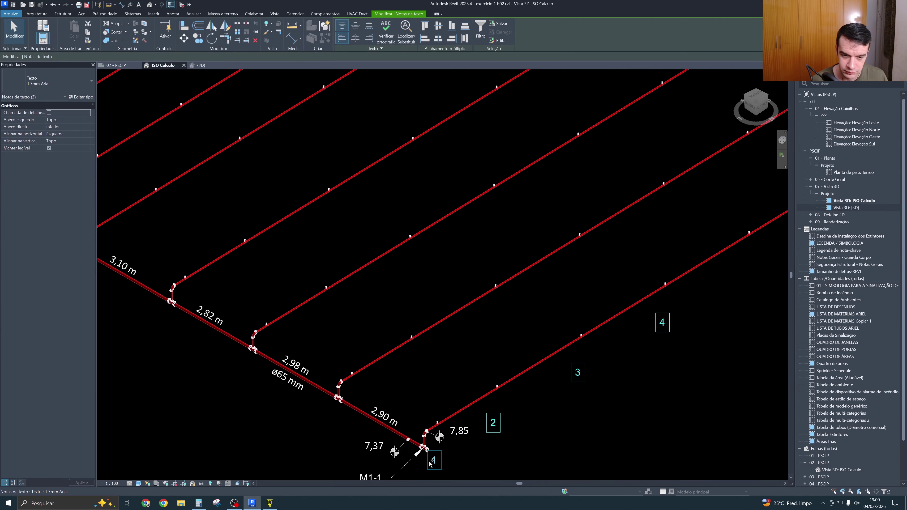
{"action": "left_click_drag", "start_coordinate": [435, 472], "coordinate": [441, 408]}
{"action": "middle_click_drag", "start_coordinate": [485, 344], "coordinate": [523, 362]}
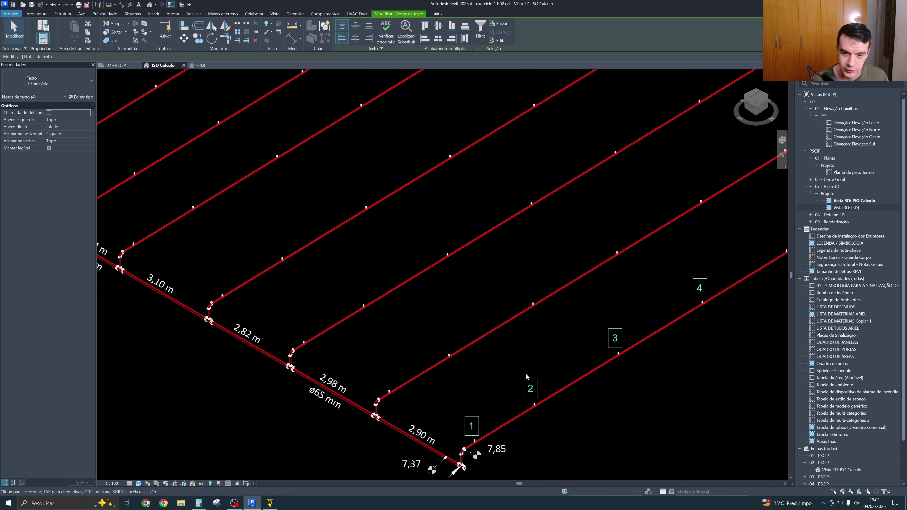
Copy the head-number notes 1 to 4 onto the second and third branch lines from M1-1
{"action": "left_click_drag", "start_coordinate": [529, 390], "coordinate": [353, 295]}
{"action": "left_click", "coordinate": [432, 307]}
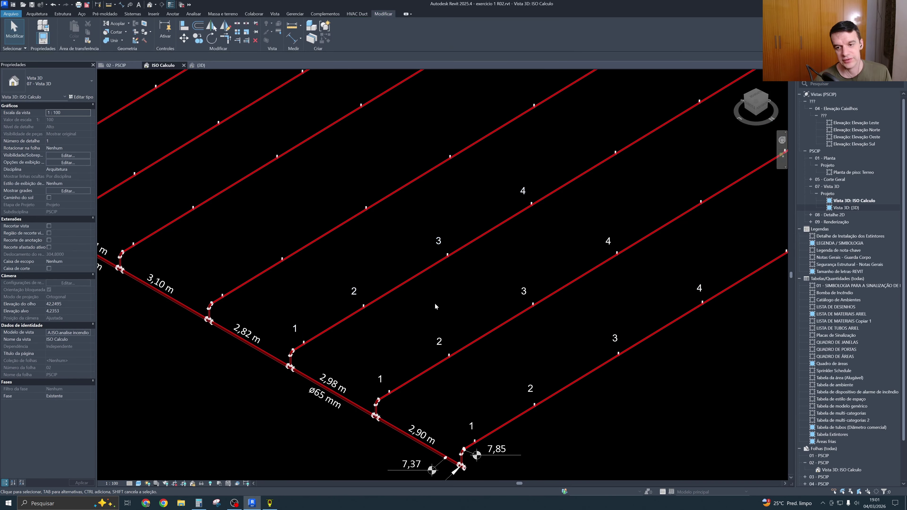
{"action": "scroll", "coordinate": [434, 303], "scroll_direction": "down", "scroll_amount": 3}
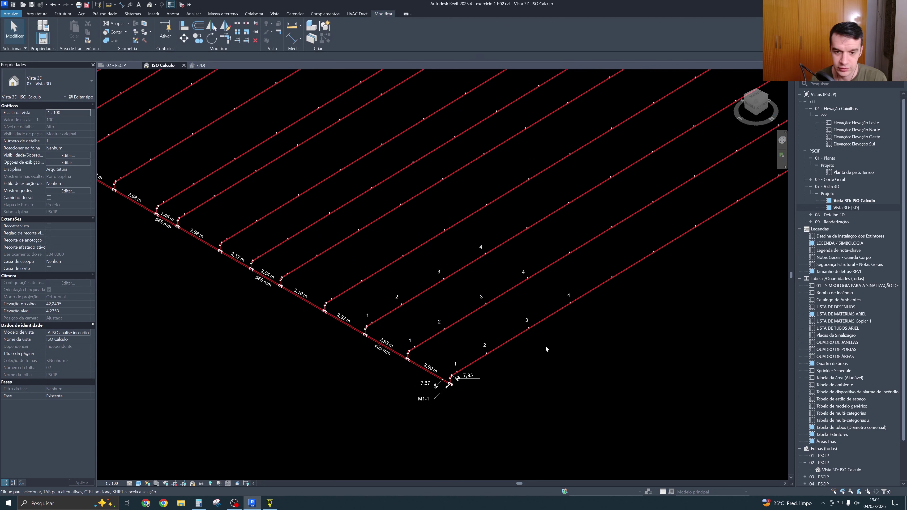
{"action": "middle_click_drag", "start_coordinate": [613, 390], "coordinate": [587, 390]}
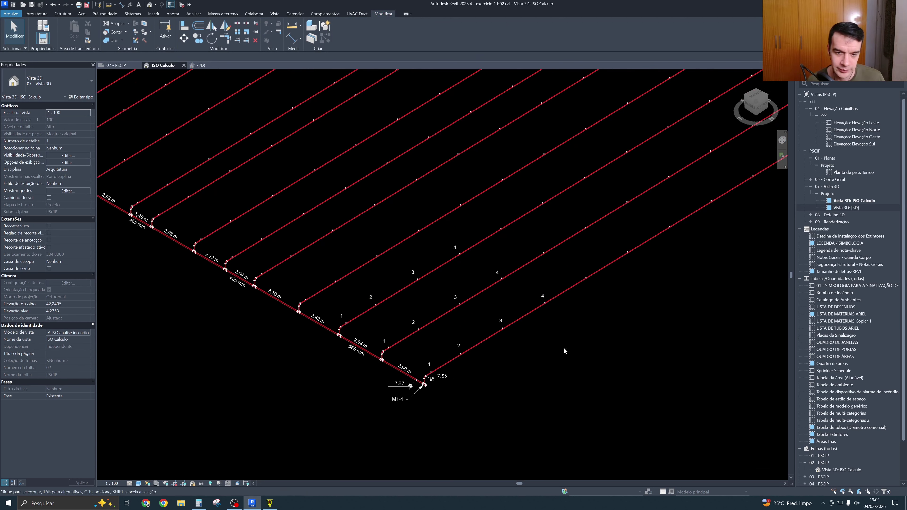
{"action": "middle_click_drag", "start_coordinate": [559, 348], "coordinate": [525, 353]}
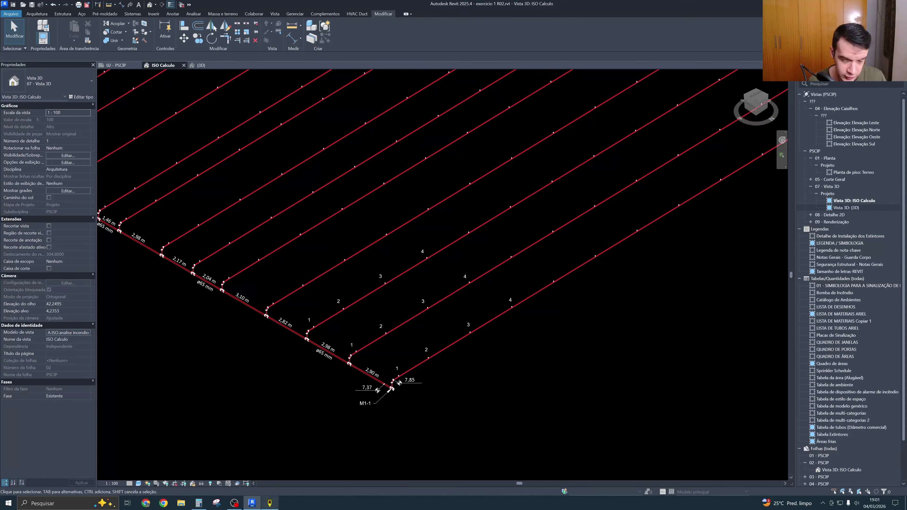
Copy the head-number notes 2 and 3 from the third branch line onto the matching heads of the fourth branch line from M1-1
{"action": "left_click", "coordinate": [270, 504]}
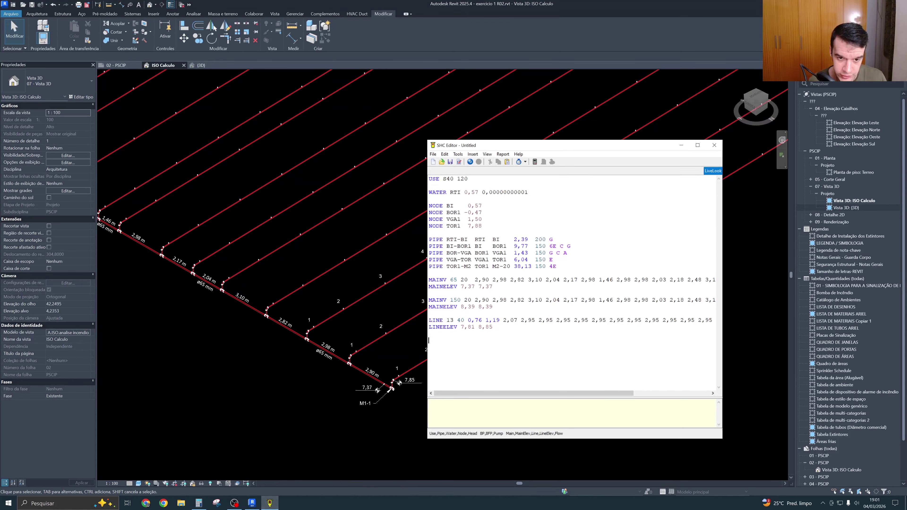
{"action": "left_click", "coordinate": [337, 380]}
{"action": "scroll", "coordinate": [395, 266], "scroll_direction": "up", "scroll_amount": 2}
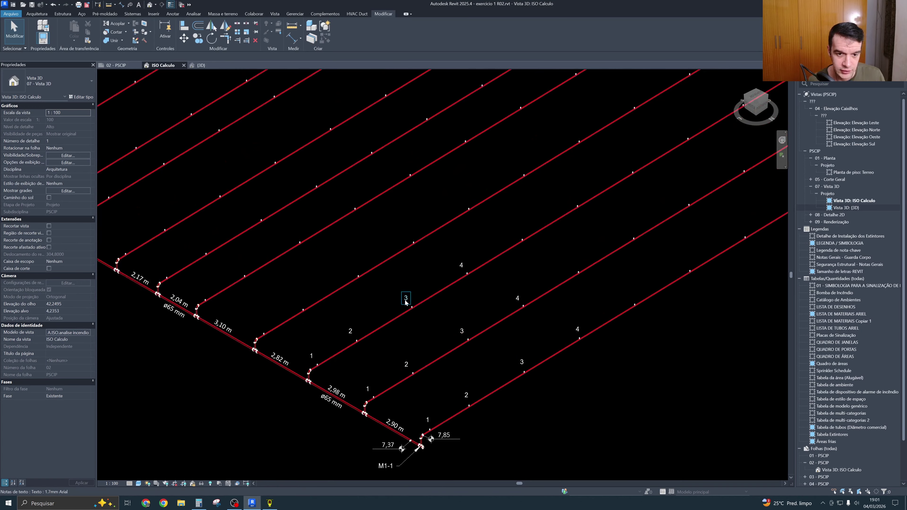
{"action": "left_click", "coordinate": [406, 300]}
{"action": "left_click", "coordinate": [350, 331], "text": "ctrl"}
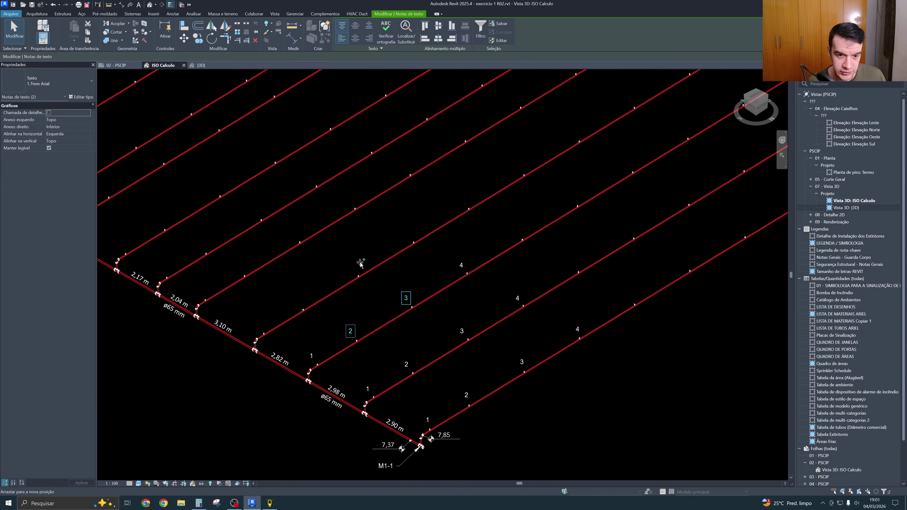
{"action": "left_click_drag", "start_coordinate": [361, 264], "coordinate": [361, 263]}
{"action": "left_click", "coordinate": [607, 368]}
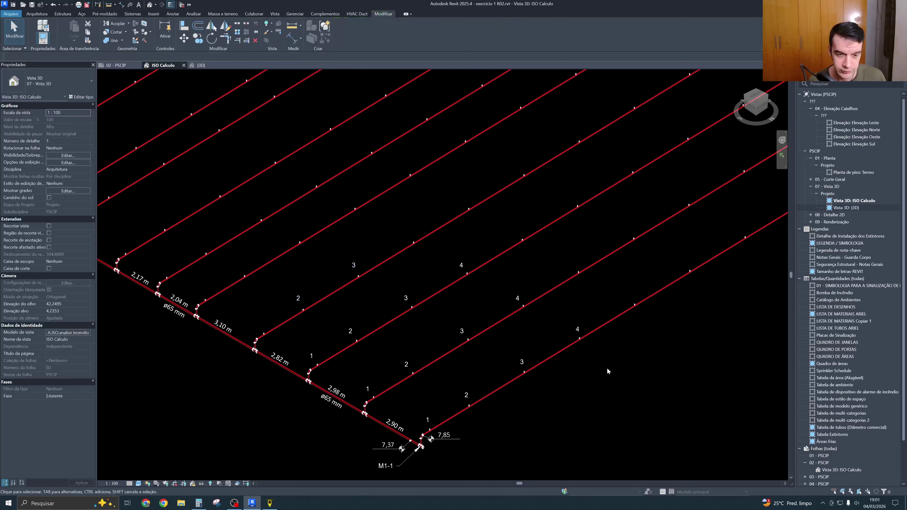
{"action": "middle_click_drag", "start_coordinate": [607, 368], "coordinate": [508, 348]}
Switch to the SHC Editor, then narrow its window and move it clear of the numbered heads in the Revit isometric
{"action": "left_click", "coordinate": [269, 504]}
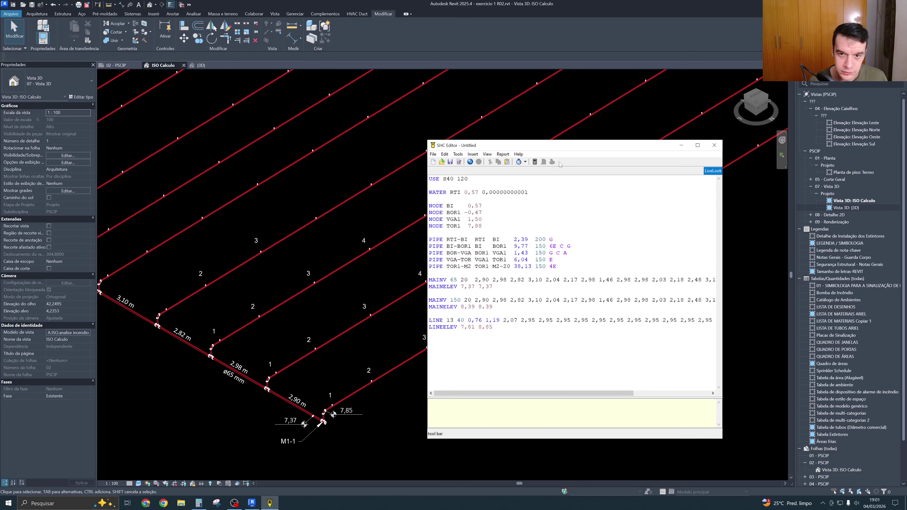
{"action": "left_click_drag", "start_coordinate": [428, 220], "coordinate": [500, 220]}
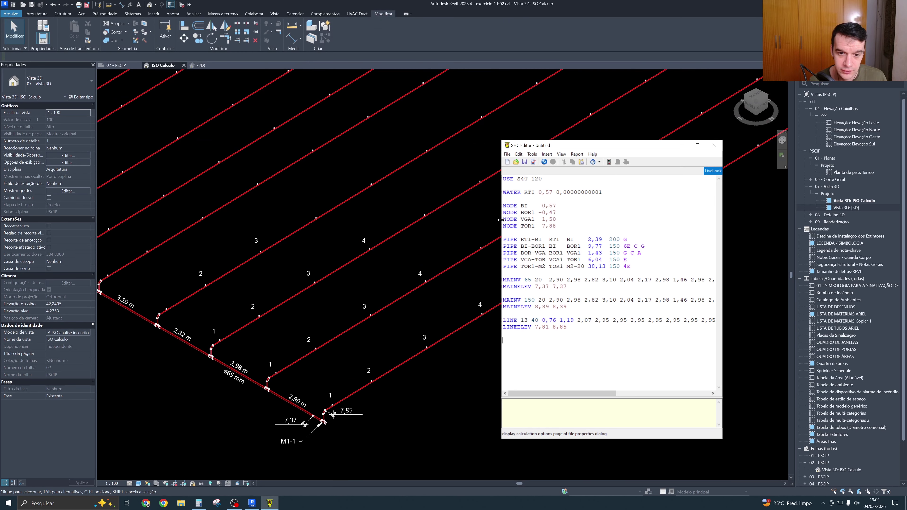
{"action": "left_click_drag", "start_coordinate": [565, 146], "coordinate": [579, 144]}
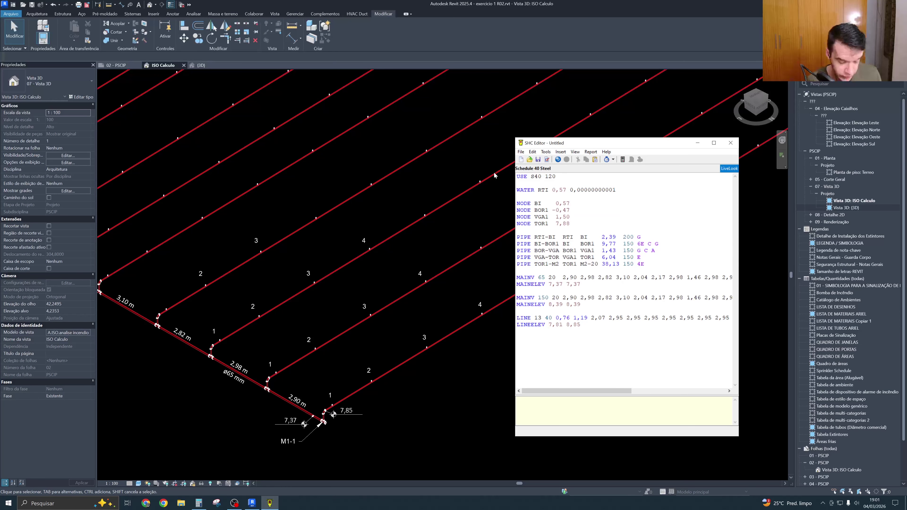
Add a FLOW entry below the LINEELEV entry with left 1, bottom 1, right 4 and top 3
{"action": "type", "text": "FLOW"}
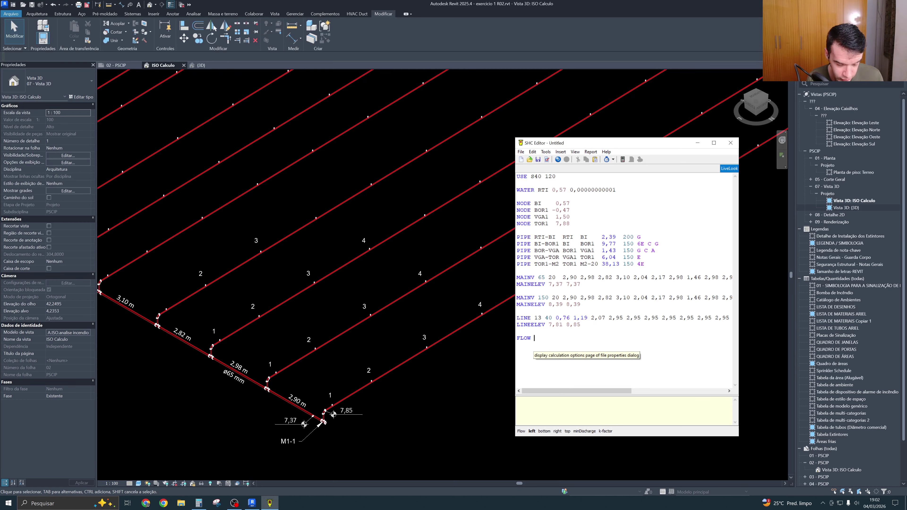
{"action": "type", "text": "1"}
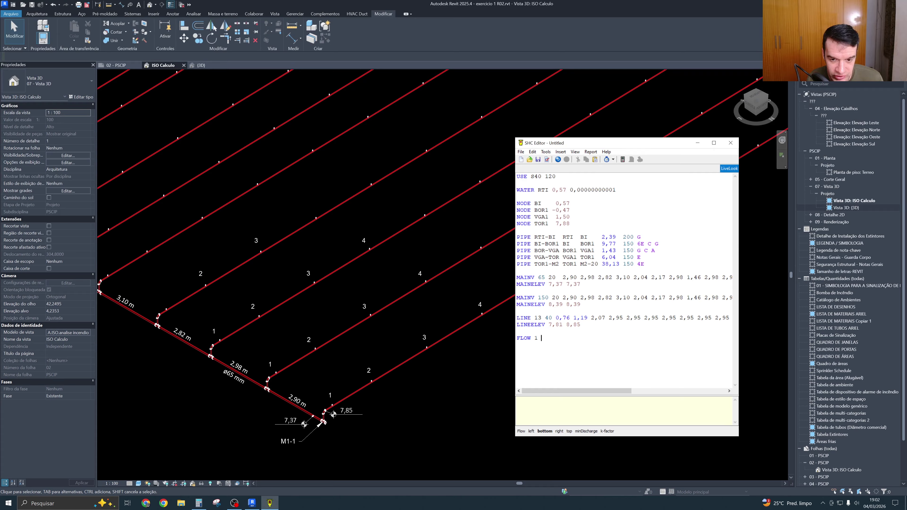
{"action": "type", "text": "1"}
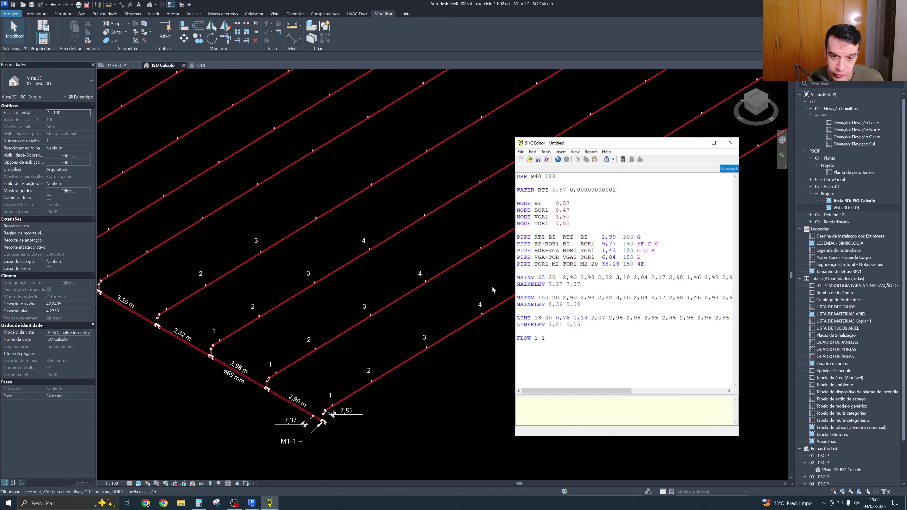
{"action": "left_click_drag", "start_coordinate": [589, 143], "coordinate": [617, 139]}
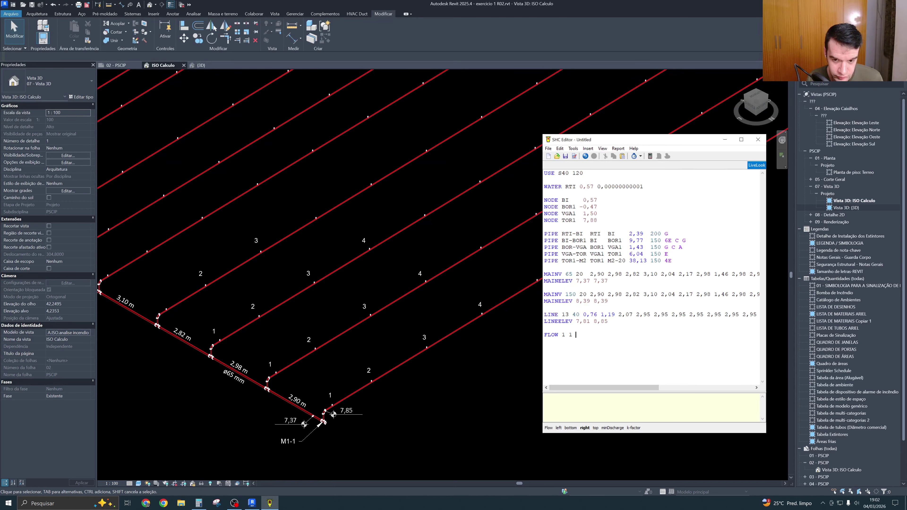
{"action": "type", "text": "4"}
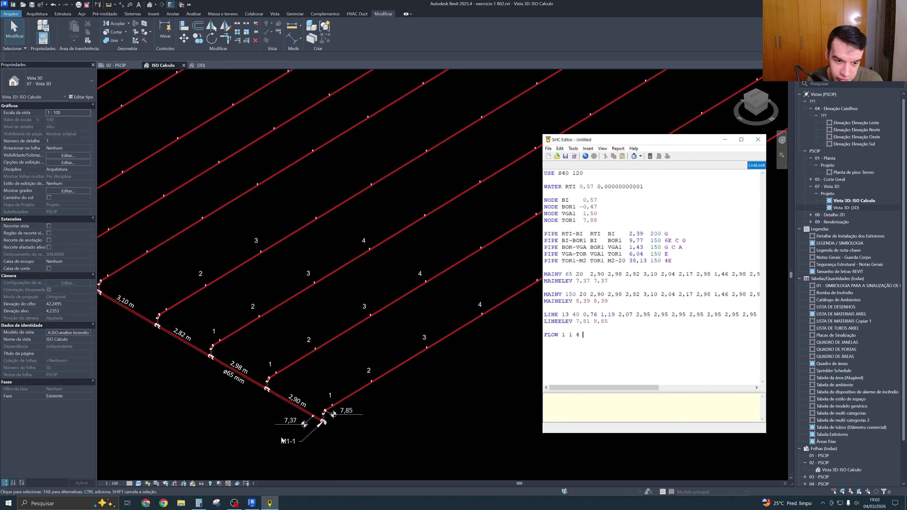
{"action": "type", "text": "12"}
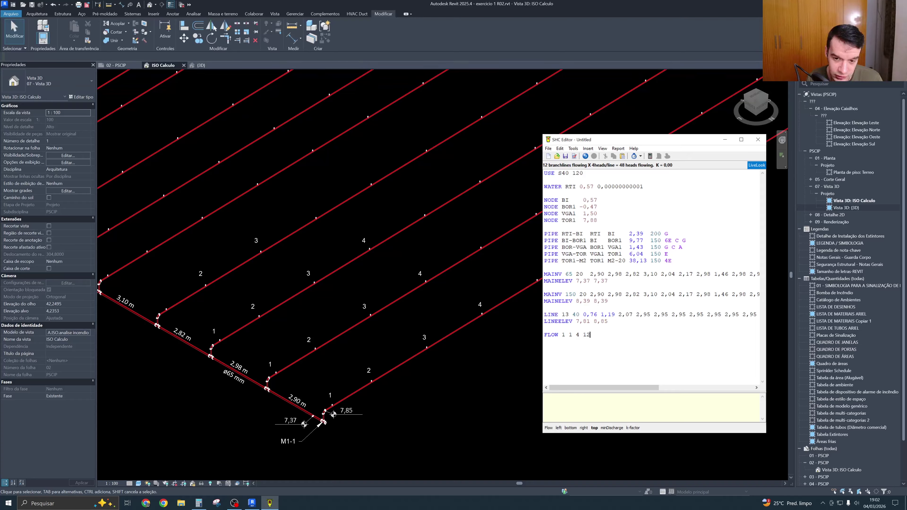
{"action": "key", "text": "BackSpace"}
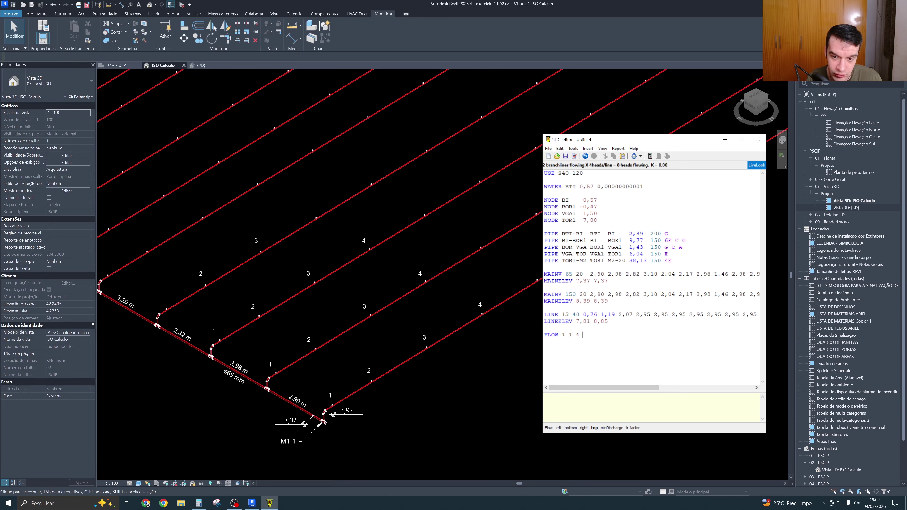
{"action": "type", "text": "3"}
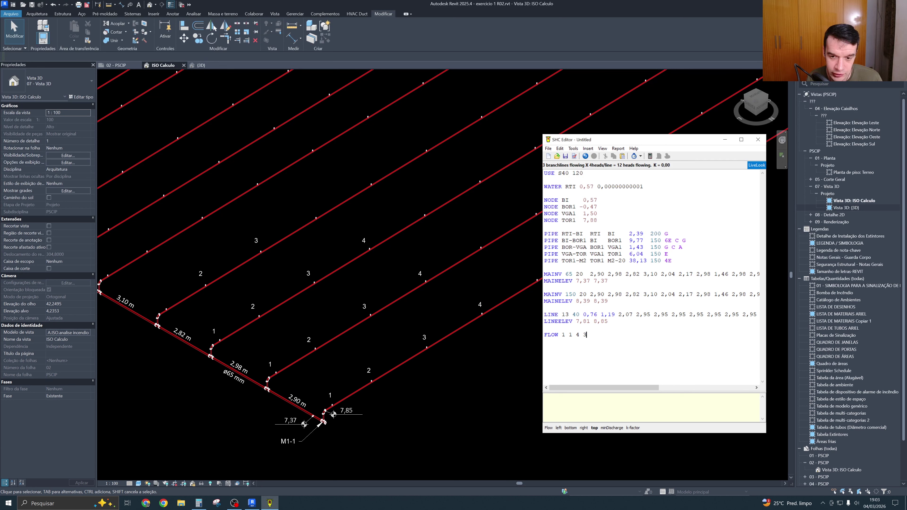
Review the FLOW entry's left, bottom and right values and try 2 as its top value before restoring 3
{"action": "left_click", "coordinate": [562, 334]}
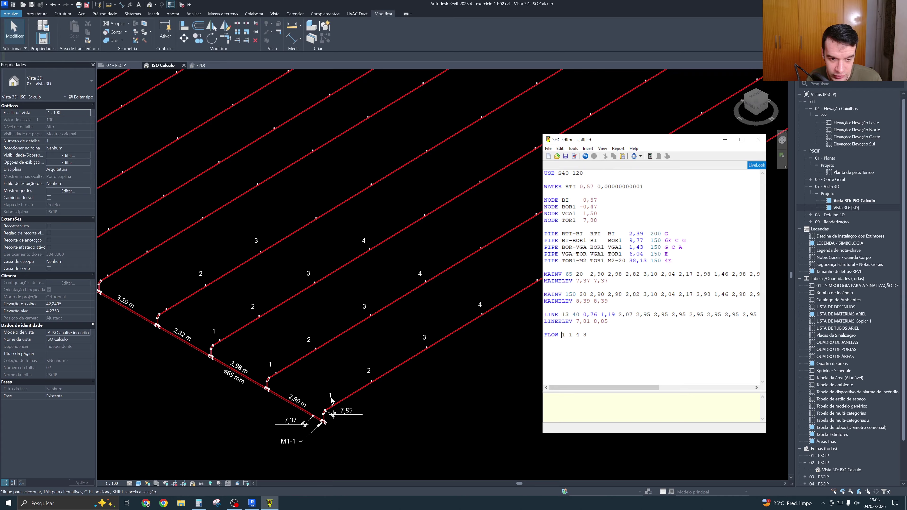
{"action": "left_click", "coordinate": [570, 334]}
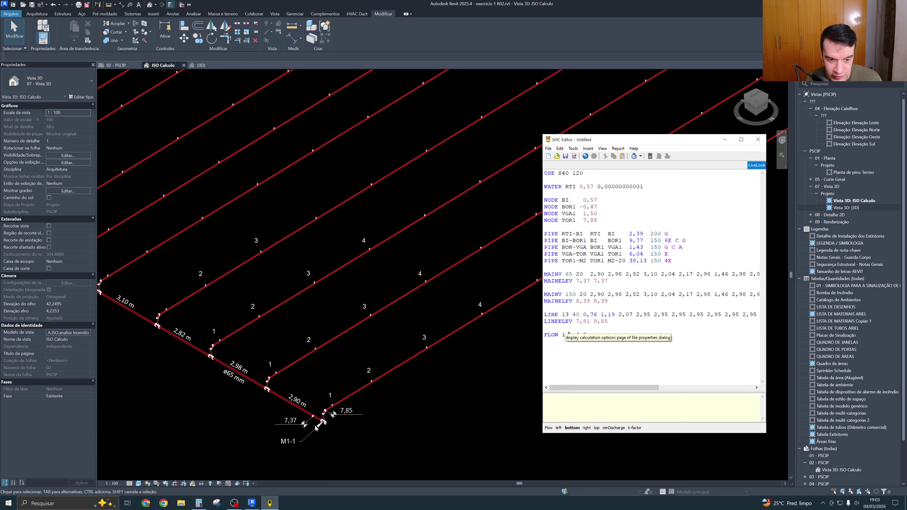
{"action": "key", "text": "Right"}
{"action": "key", "text": "Right"}
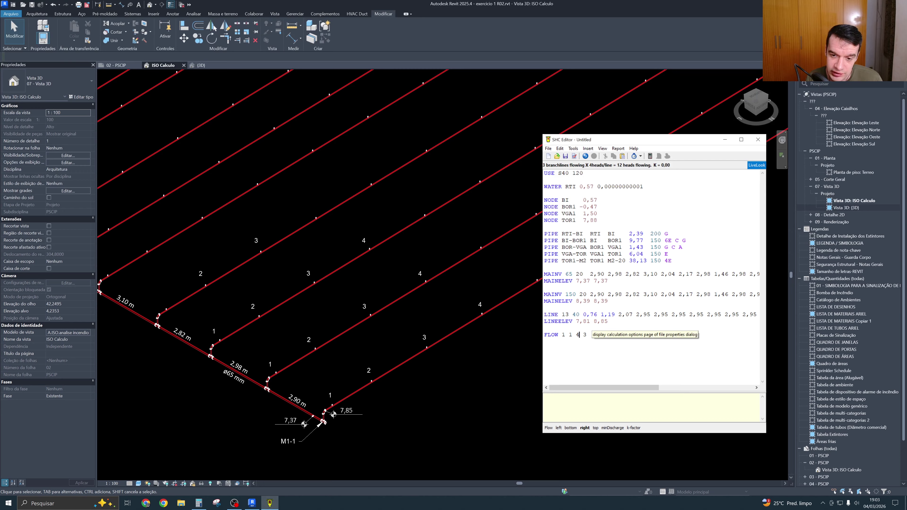
{"action": "key", "text": "Right"}
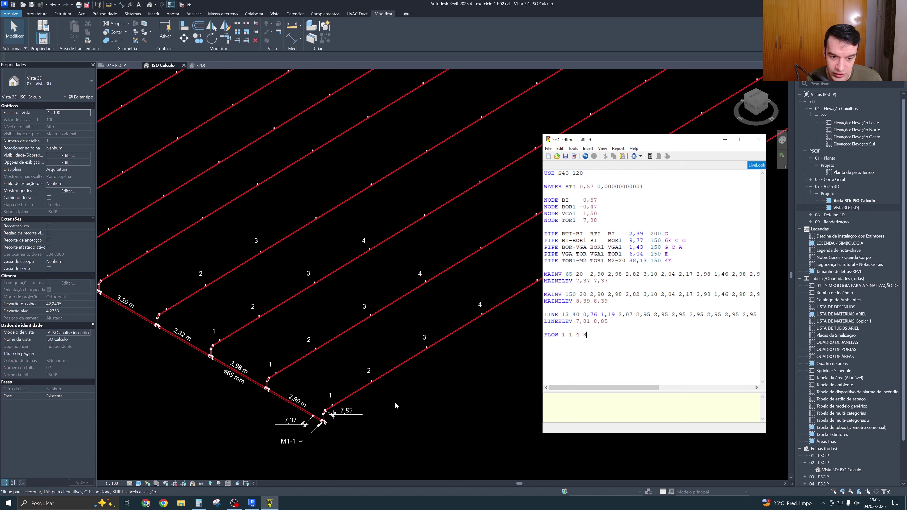
{"action": "key", "text": "BackSpace"}
{"action": "type", "text": "2"}
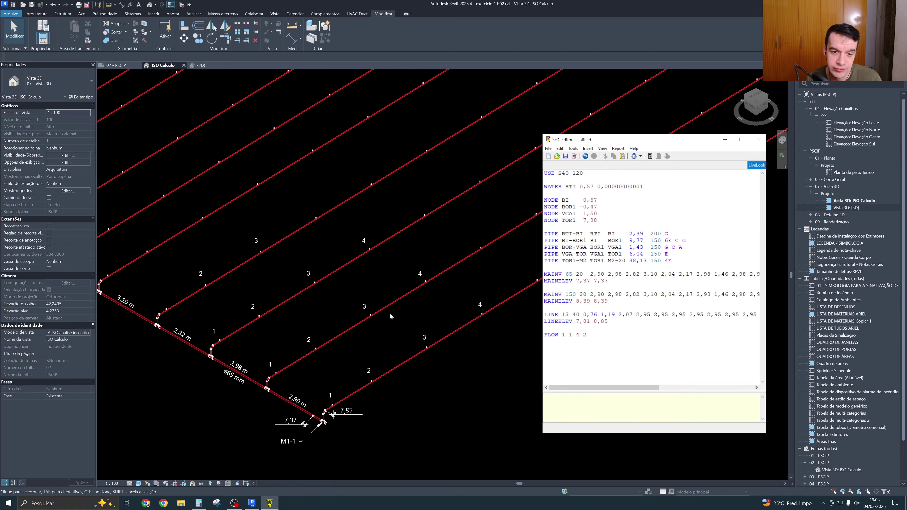
{"action": "key", "text": "BackSpace"}
{"action": "type", "text": "3"}
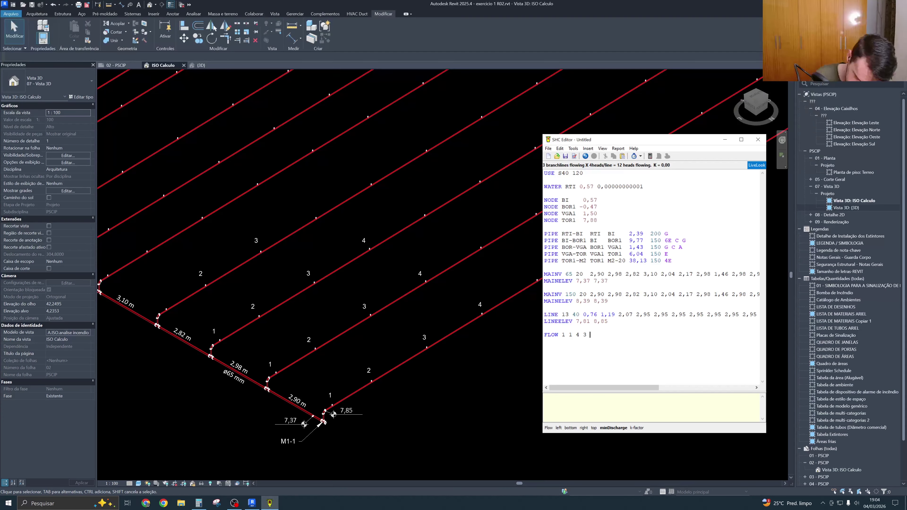
Complete the FLOW entry with a minimum discharge of 98 and the standard k-factor 80,0 lpm/bar
{"action": "type", "text": "98"}
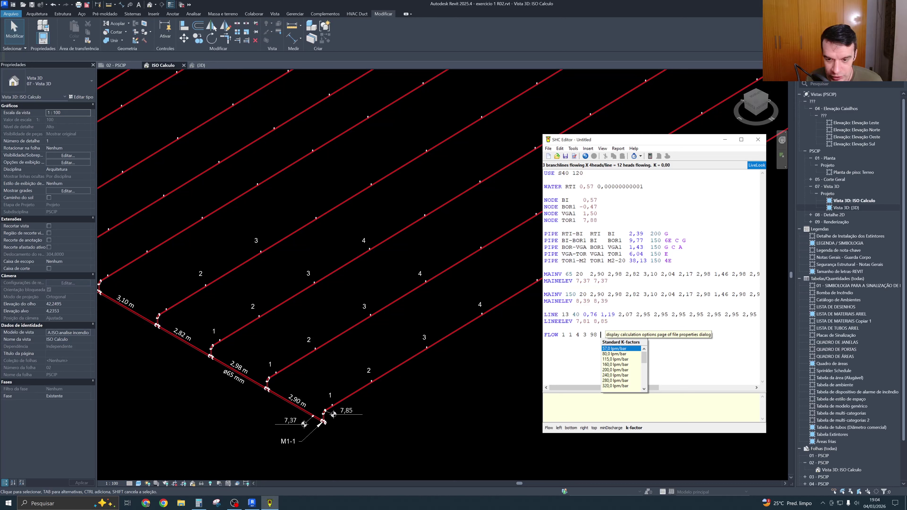
{"action": "left_click", "coordinate": [618, 355]}
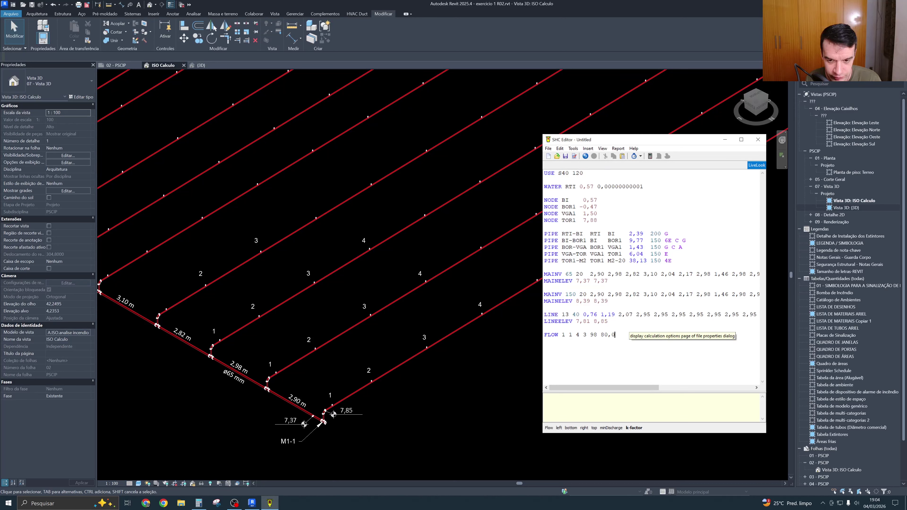
{"action": "left_click_drag", "start_coordinate": [617, 335], "coordinate": [544, 335]}
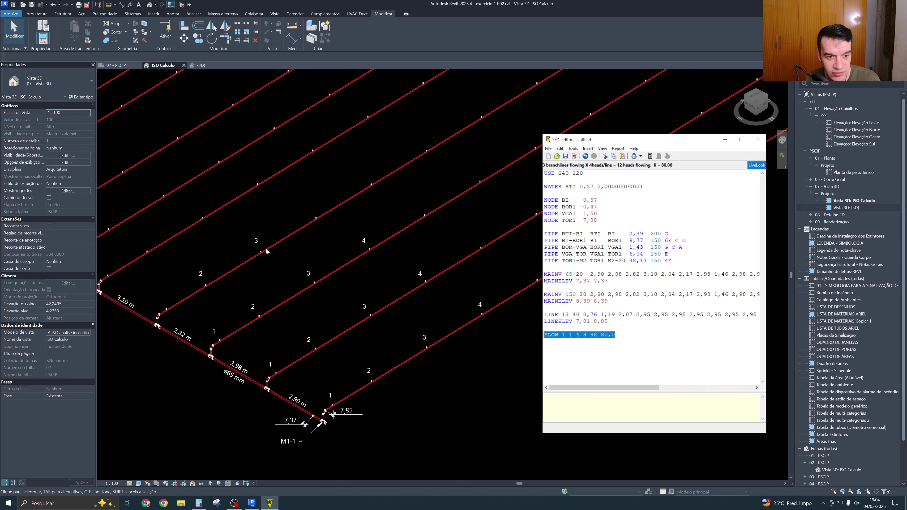
Add a second FLOW entry with left 2, bottom 4, right 3, top 4, minimum discharge 98 and k-factor 80,0
{"action": "left_click", "coordinate": [616, 334]}
{"action": "key", "text": "Return"}
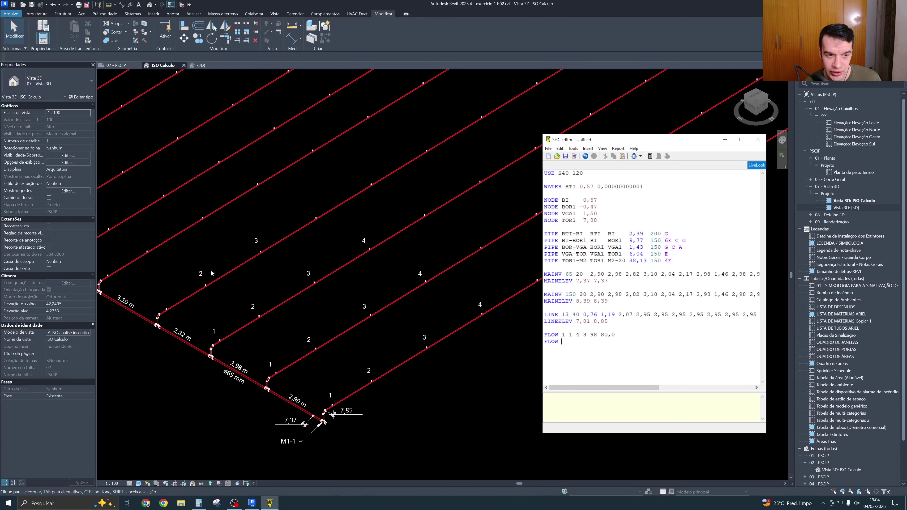
{"action": "type", "text": "2"}
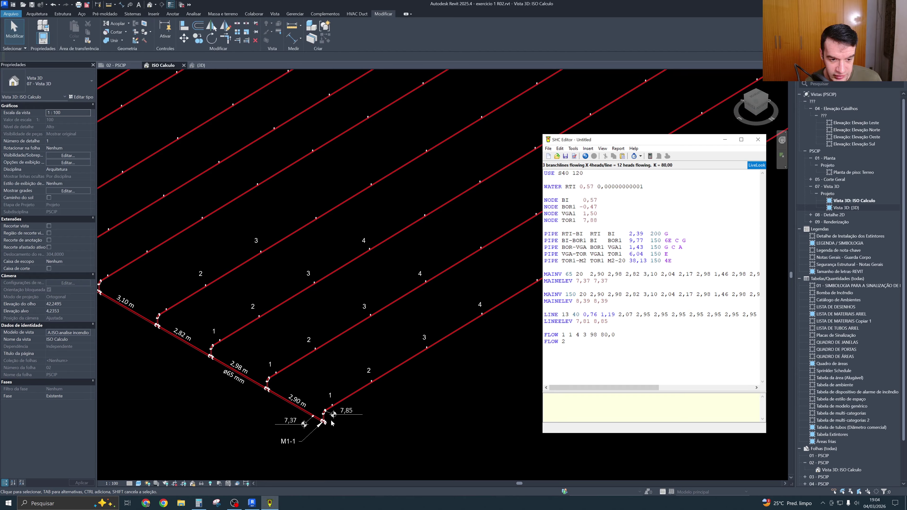
{"action": "type", "text": " 4"}
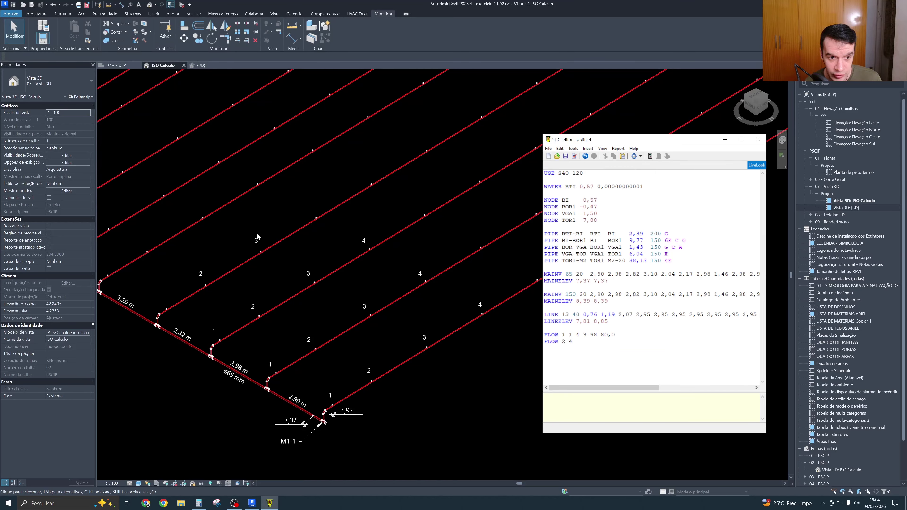
{"action": "type", "text": " 3"}
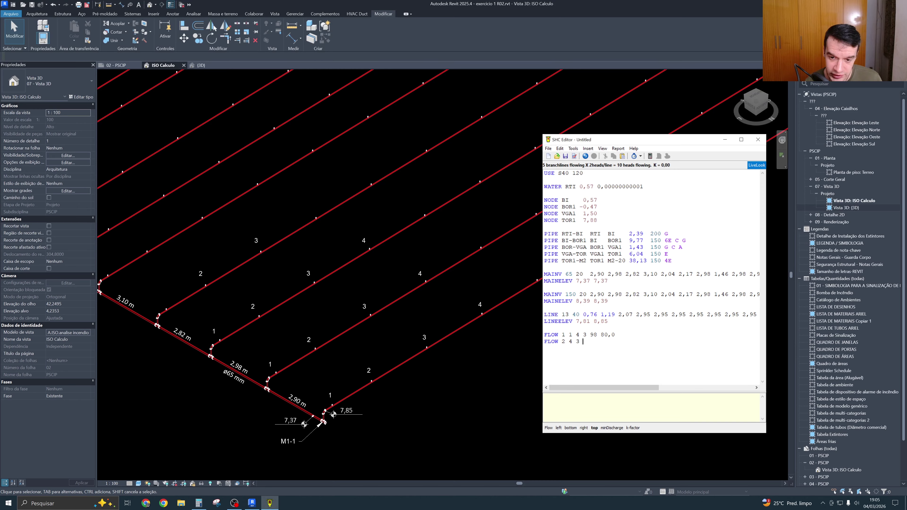
{"action": "type", "text": " 4"}
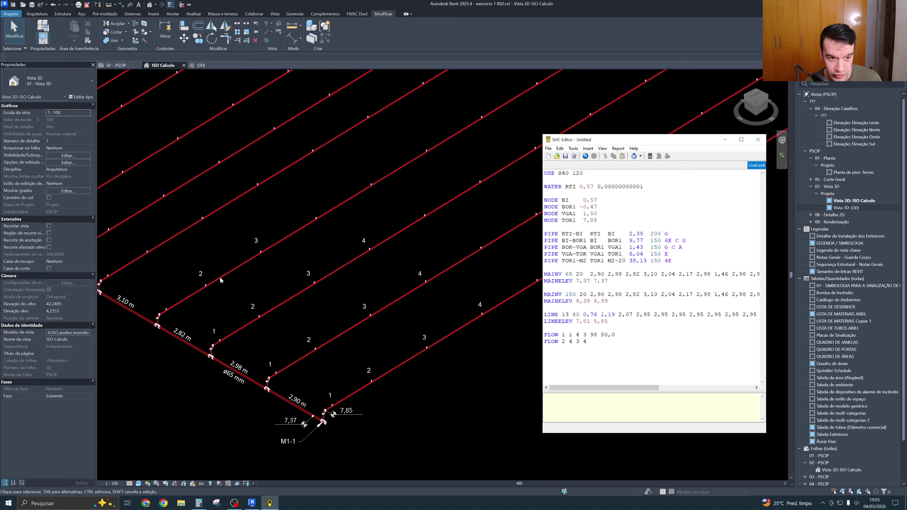
{"action": "type", "text": " 98"}
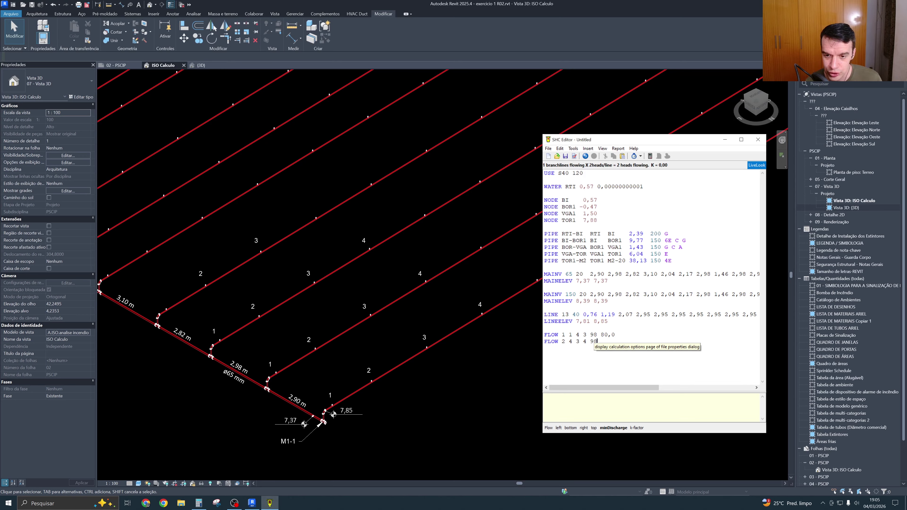
{"action": "type", "text": " 80,0"}
{"action": "double_click", "coordinate": [608, 342]}
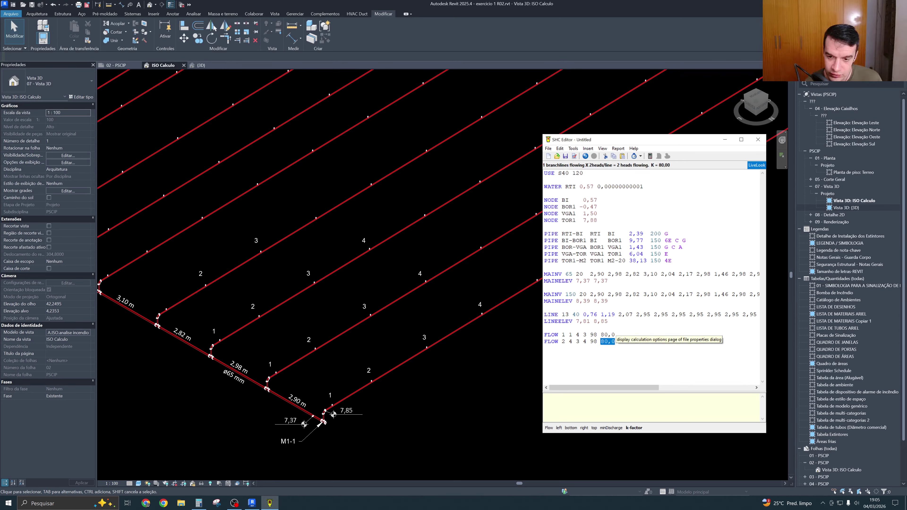
{"action": "key", "text": "End"}
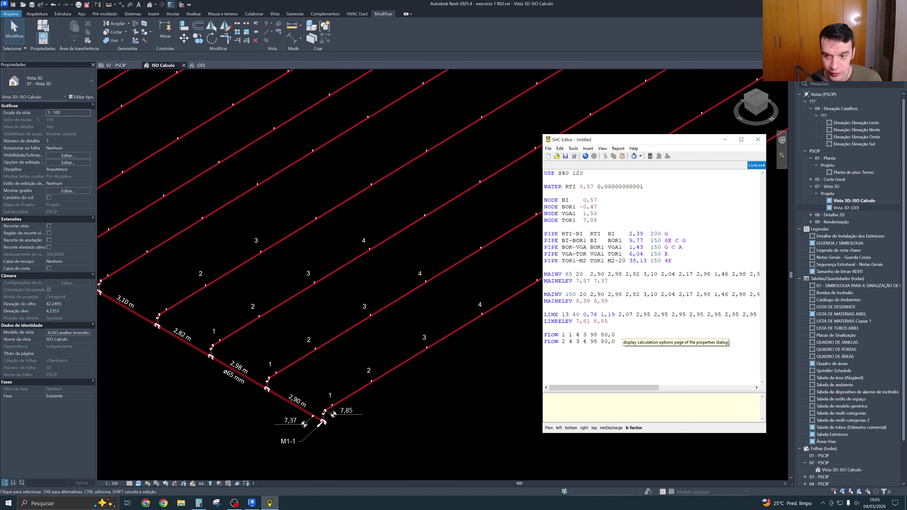
Look over the whole network in the Revit isometric, then run the hydraulic calculation in the SHC Editor and dismiss its results
{"action": "left_click", "coordinate": [486, 386]}
{"action": "scroll", "coordinate": [520, 309], "scroll_direction": "down", "scroll_amount": 6}
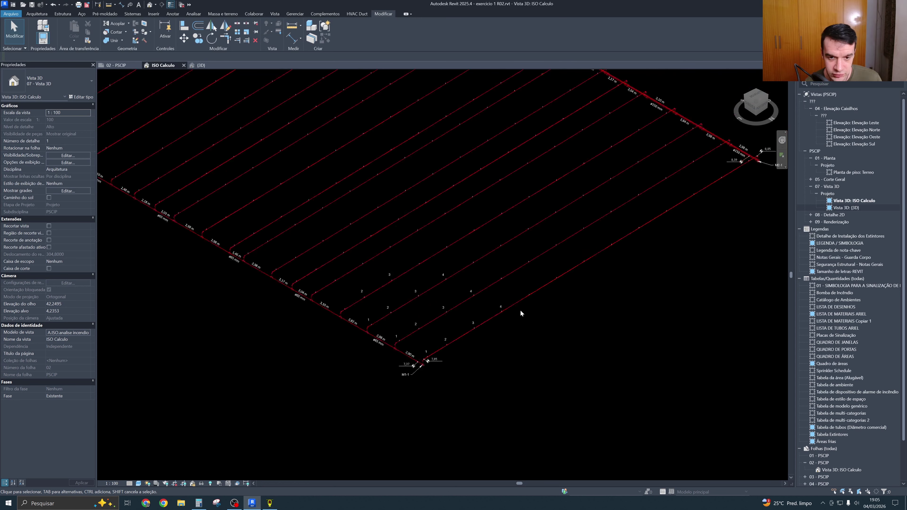
{"action": "middle_click_drag", "start_coordinate": [512, 224], "coordinate": [485, 238]}
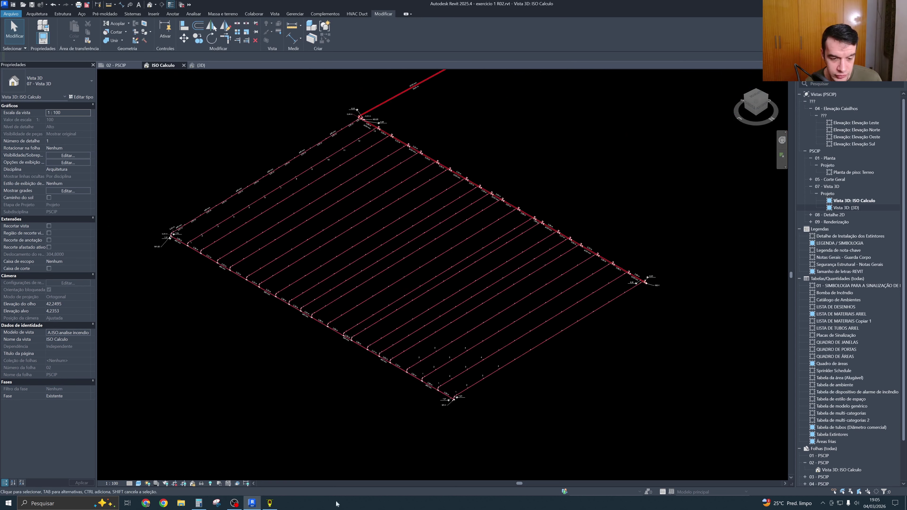
{"action": "left_click", "coordinate": [270, 503]}
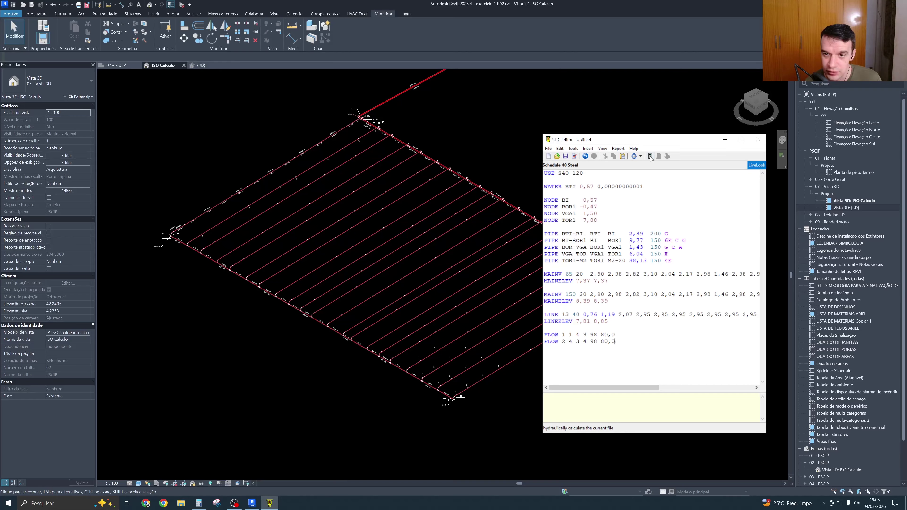
{"action": "left_click", "coordinate": [650, 156]}
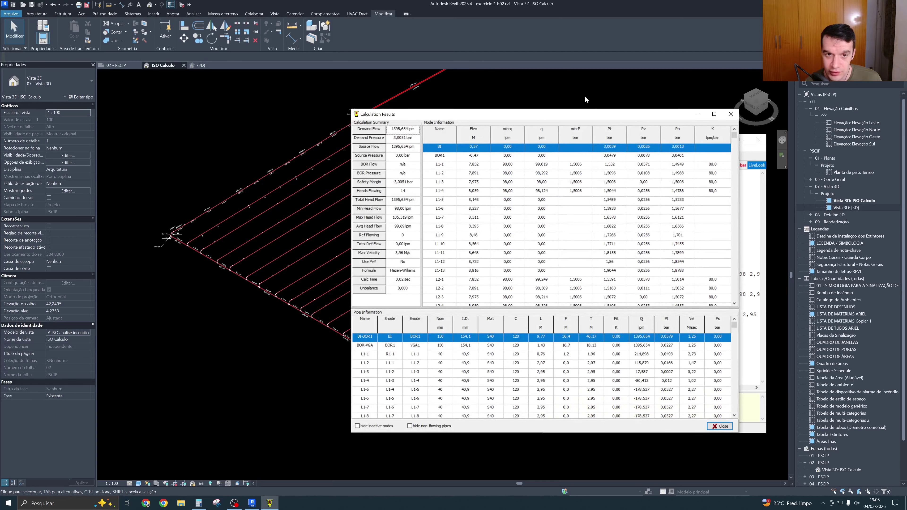
{"action": "mouse_move", "coordinate": [588, 118]}
{"action": "left_mouse_down"}
{"action": "mouse_move", "coordinate": [598, 95]}
{"action": "mouse_move", "coordinate": [602, 108]}
{"action": "left_mouse_up"}
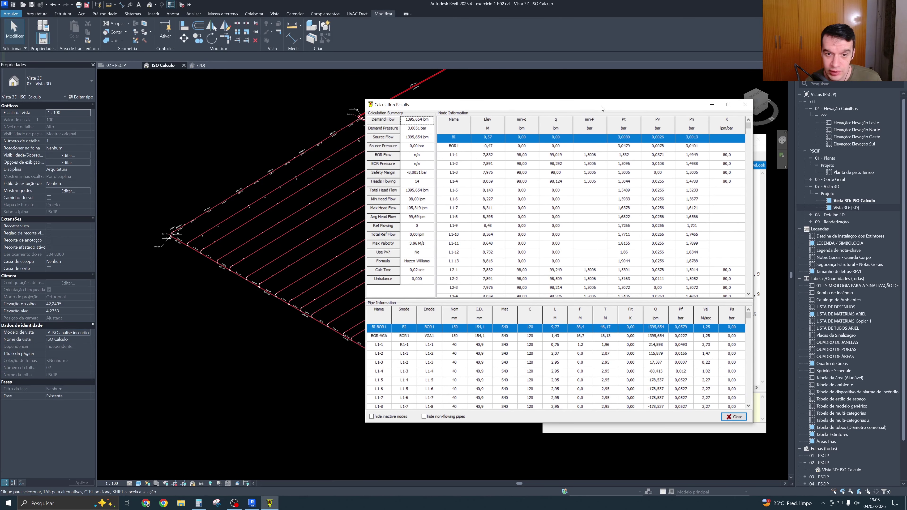
{"action": "left_click", "coordinate": [745, 105]}
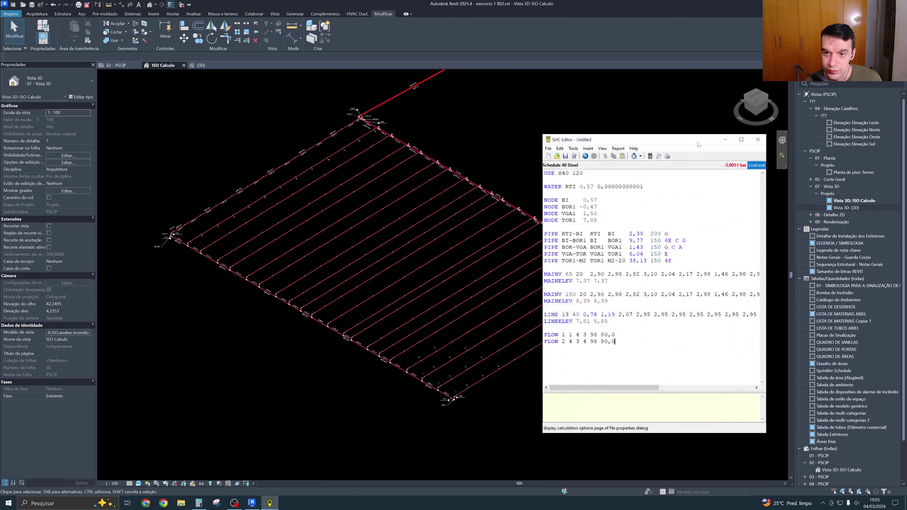
Open the flow diagram, enlarge its window and examine the flowing heads on branch lines 1 to 4
{"action": "left_click", "coordinate": [603, 149]}
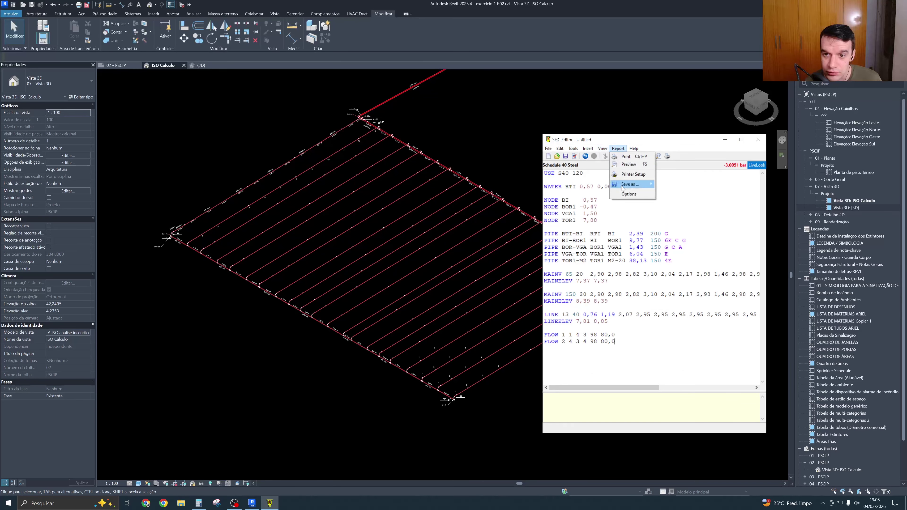
{"action": "mouse_move", "coordinate": [602, 149]}
{"action": "left_click", "coordinate": [608, 183]}
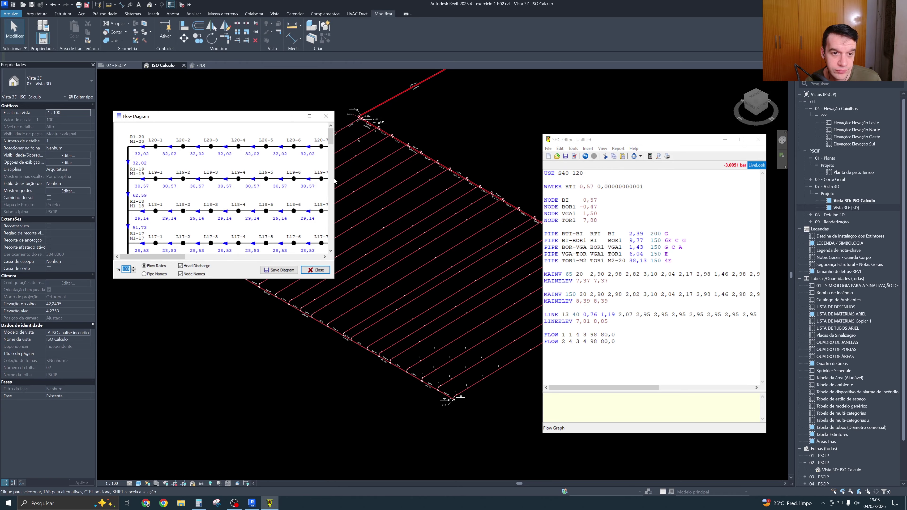
{"action": "left_click_drag", "start_coordinate": [335, 181], "coordinate": [582, 177]}
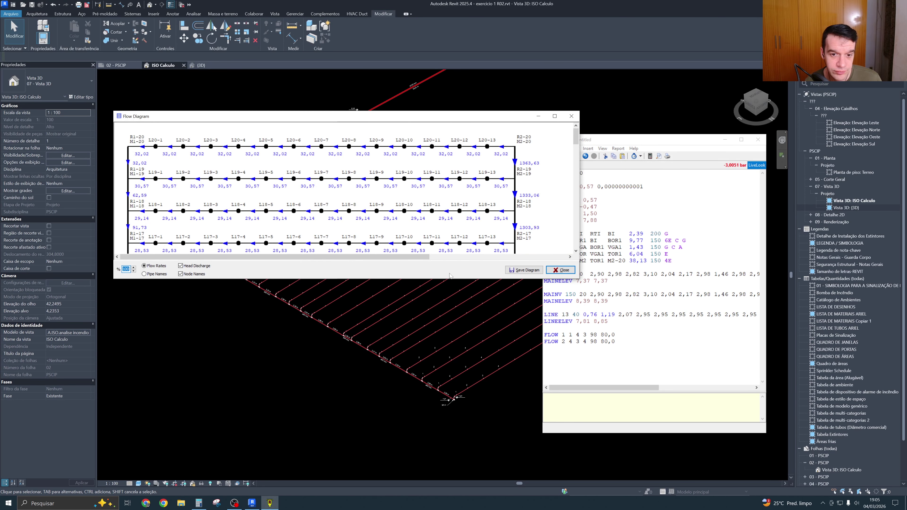
{"action": "left_click_drag", "start_coordinate": [449, 278], "coordinate": [450, 475]}
{"action": "left_click_drag", "start_coordinate": [443, 120], "coordinate": [523, 29]}
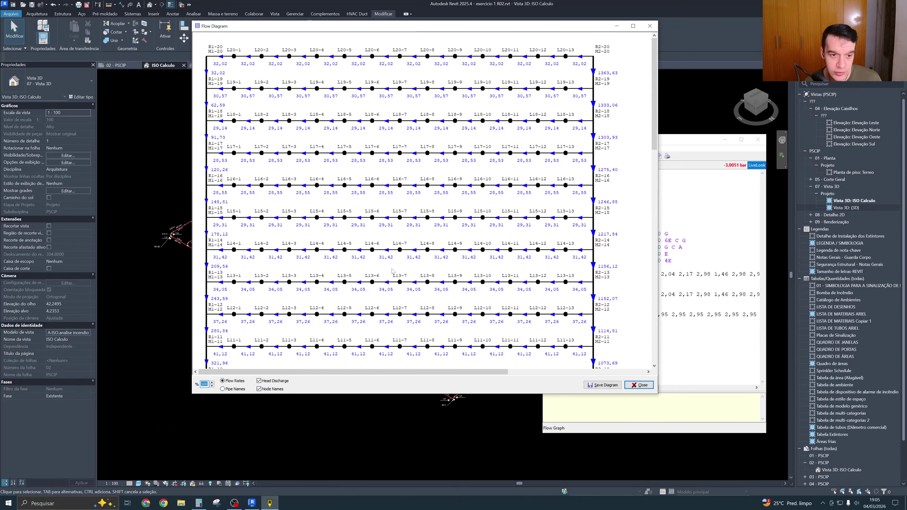
{"action": "left_click_drag", "start_coordinate": [654, 92], "coordinate": [639, 210]}
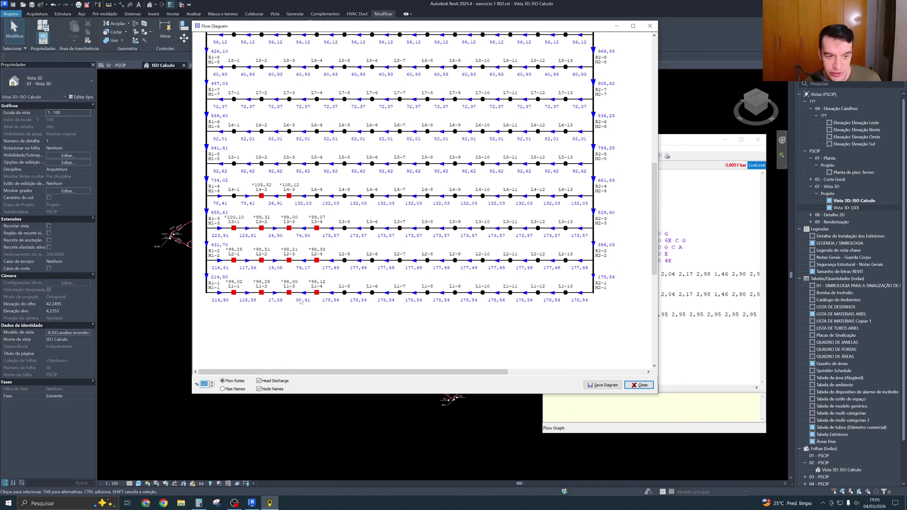
Compare the flow diagram's layout and flowing heads with the Revit isometric, then close the diagram
{"action": "left_click", "coordinate": [374, 414]}
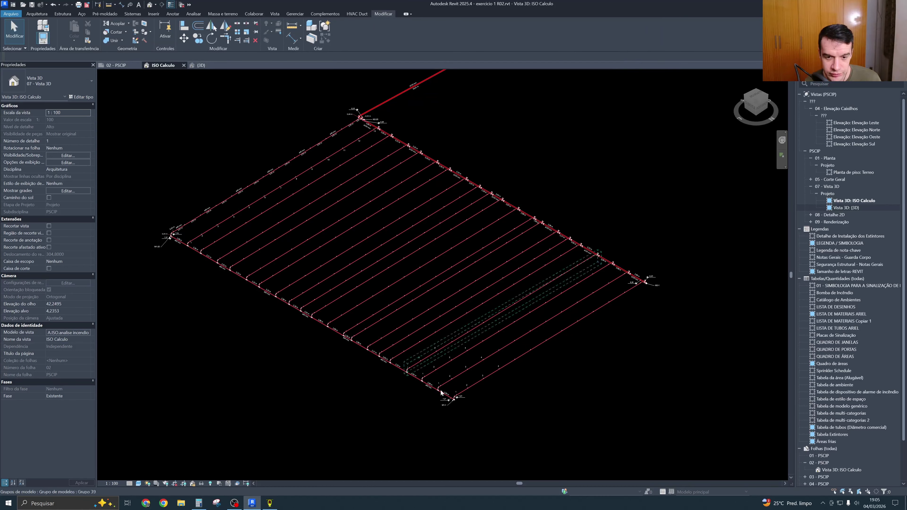
{"action": "left_click", "coordinate": [269, 504]}
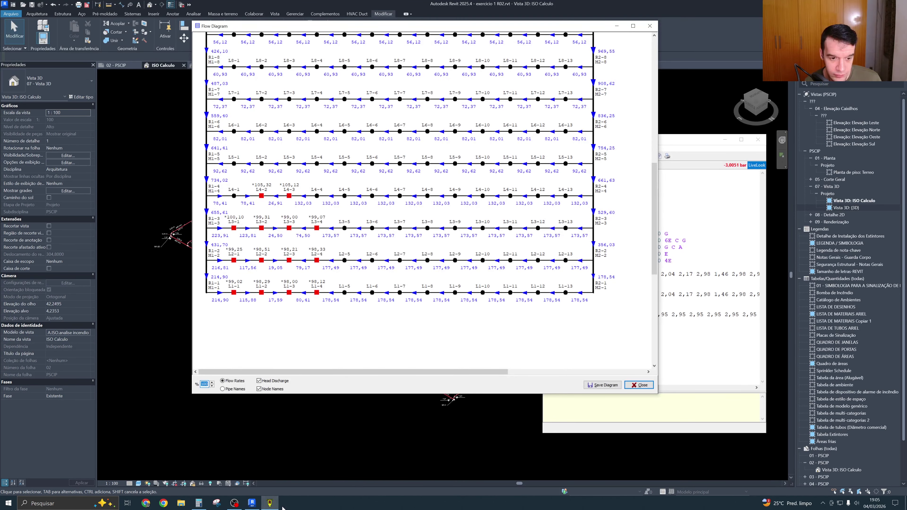
{"action": "left_click", "coordinate": [272, 504]}
{"action": "scroll", "coordinate": [345, 222], "scroll_direction": "up", "scroll_amount": 5}
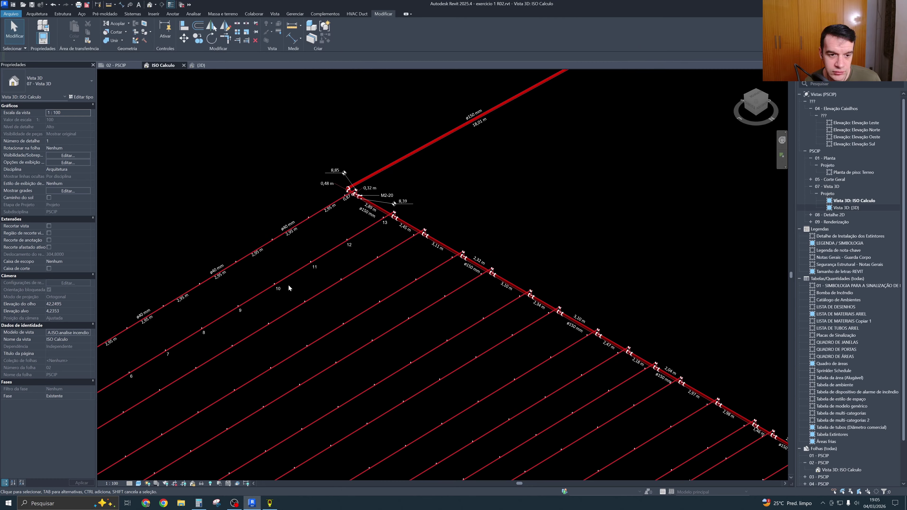
{"action": "scroll", "coordinate": [324, 254], "scroll_direction": "down", "scroll_amount": 4}
{"action": "middle_click_drag", "start_coordinate": [396, 257], "coordinate": [356, 221]}
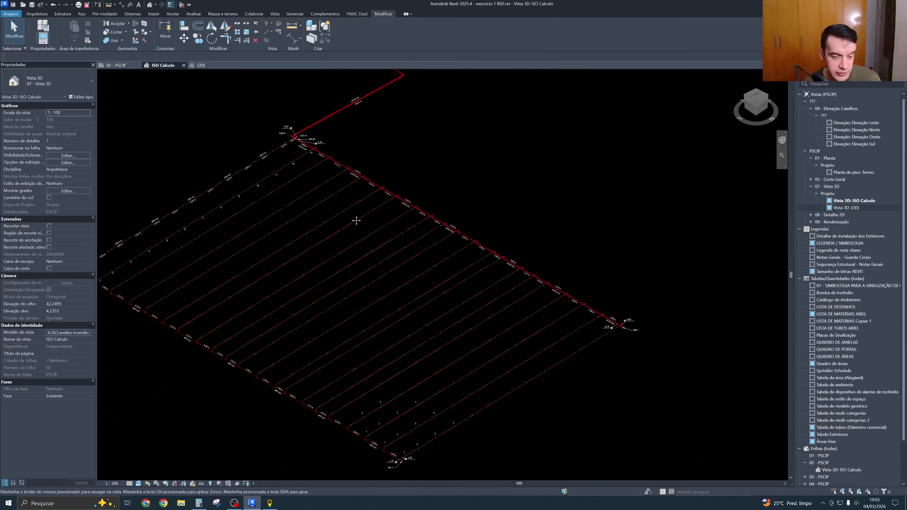
{"action": "middle_click_drag", "start_coordinate": [428, 372], "coordinate": [406, 331]}
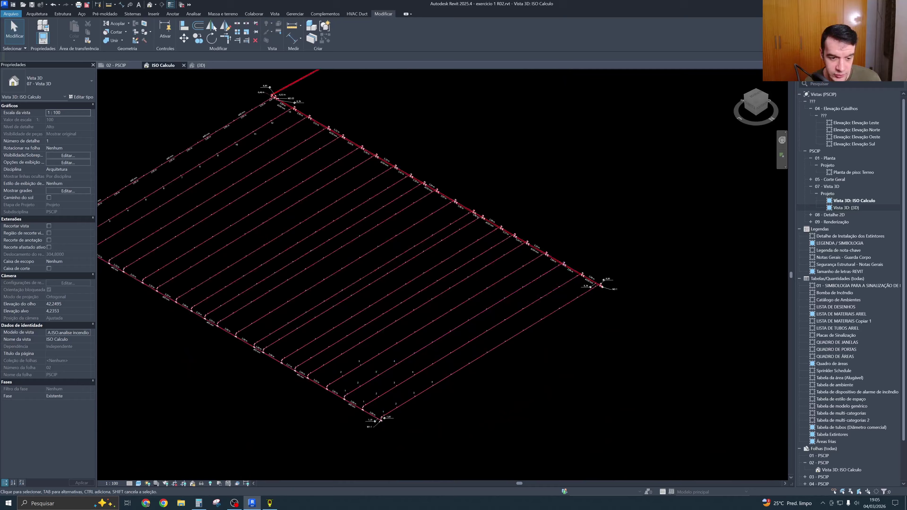
{"action": "left_click", "coordinate": [270, 504]}
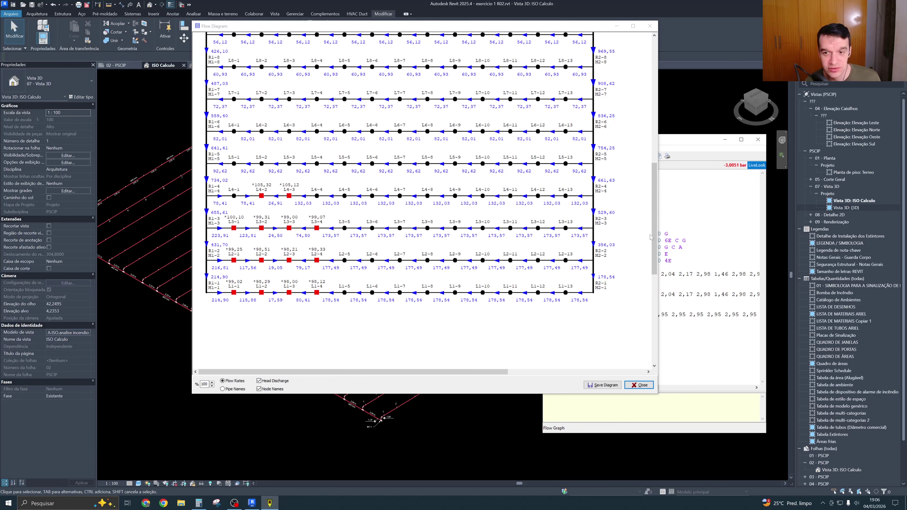
{"action": "left_click_drag", "start_coordinate": [654, 240], "coordinate": [654, 231]}
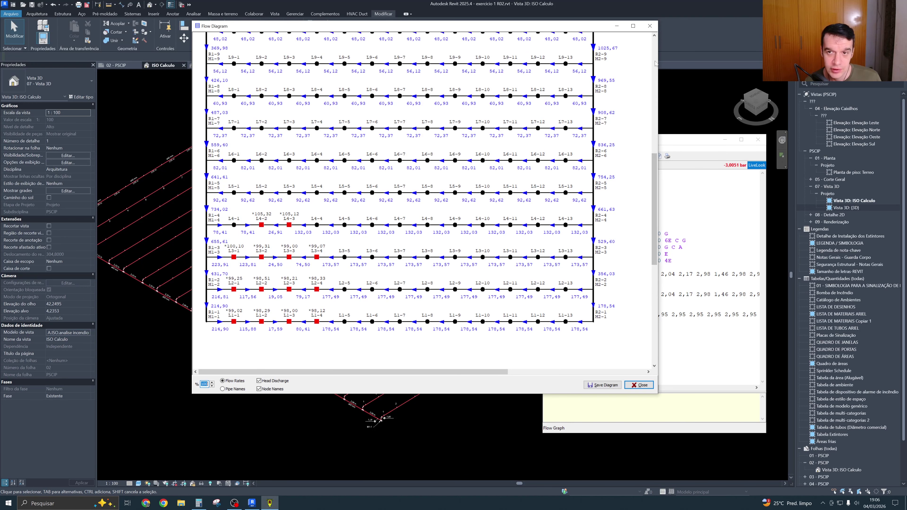
{"action": "left_click", "coordinate": [651, 27]}
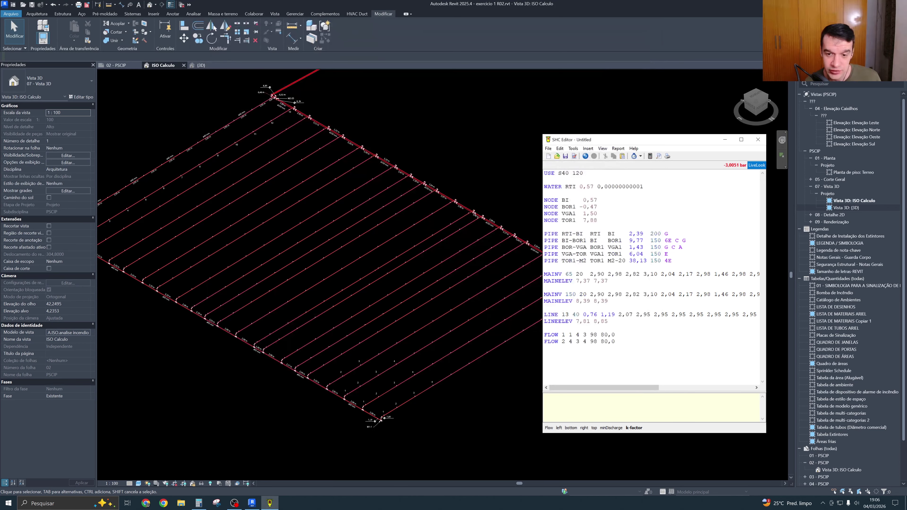
Add an AUTOPEAK command below the two FLOW entries, separated by a blank line
{"action": "left_click", "coordinate": [615, 335]}
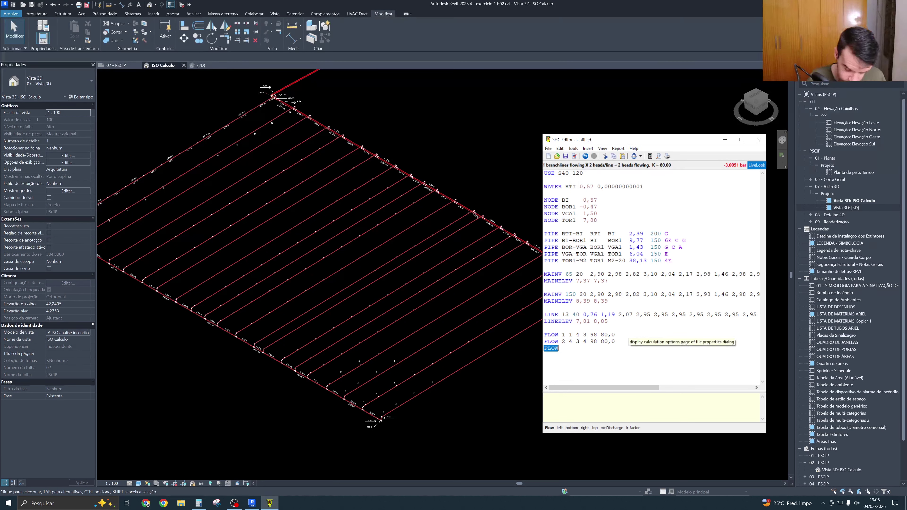
{"action": "key", "text": "Return"}
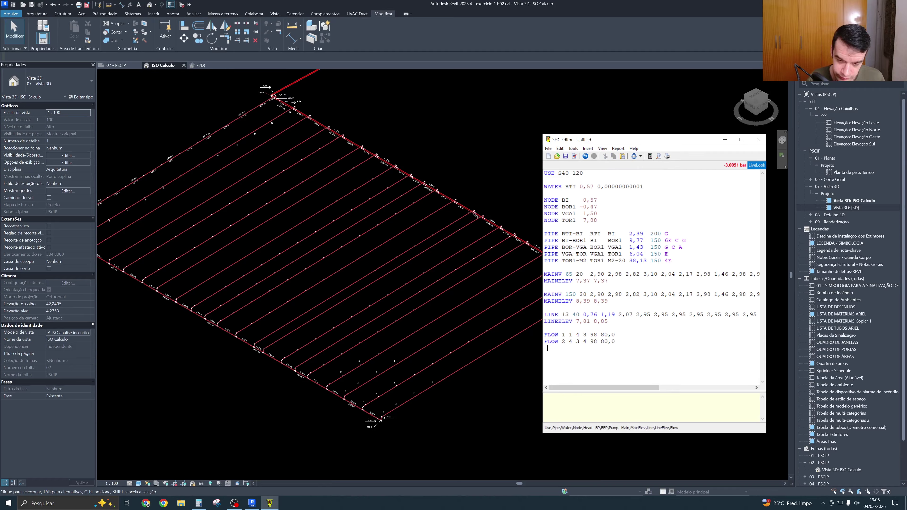
{"action": "key", "text": "Return"}
{"action": "type", "text": "AUT"}
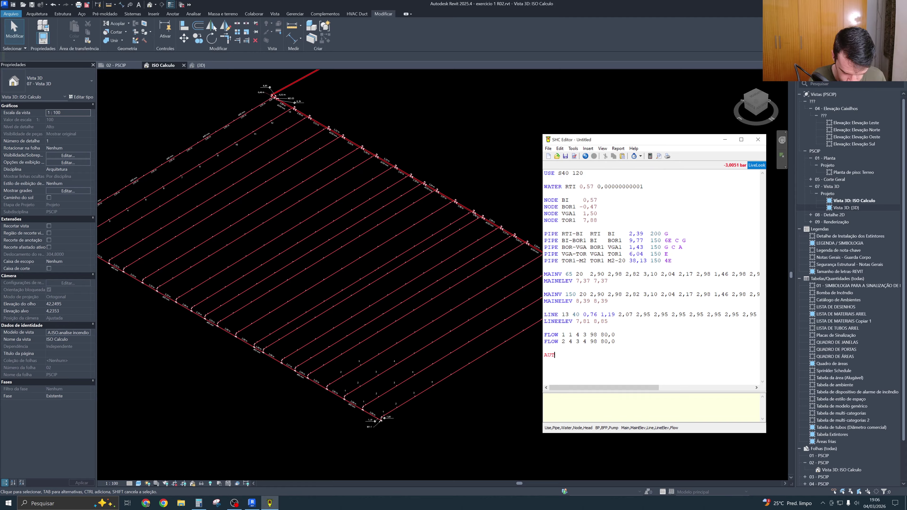
{"action": "type", "text": "OPEAK"}
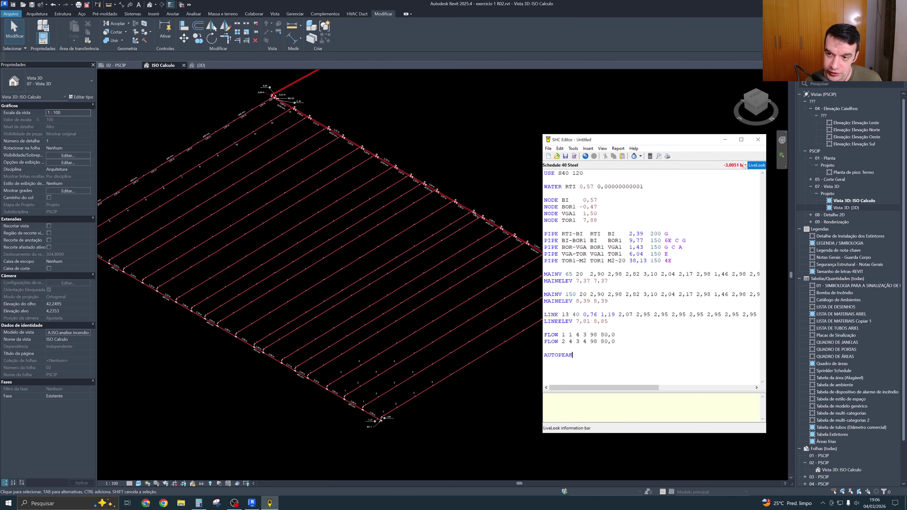
Recalculate the network with AUTOPEAK and open the flow diagram to examine which heads are flowing
{"action": "left_click", "coordinate": [650, 157]}
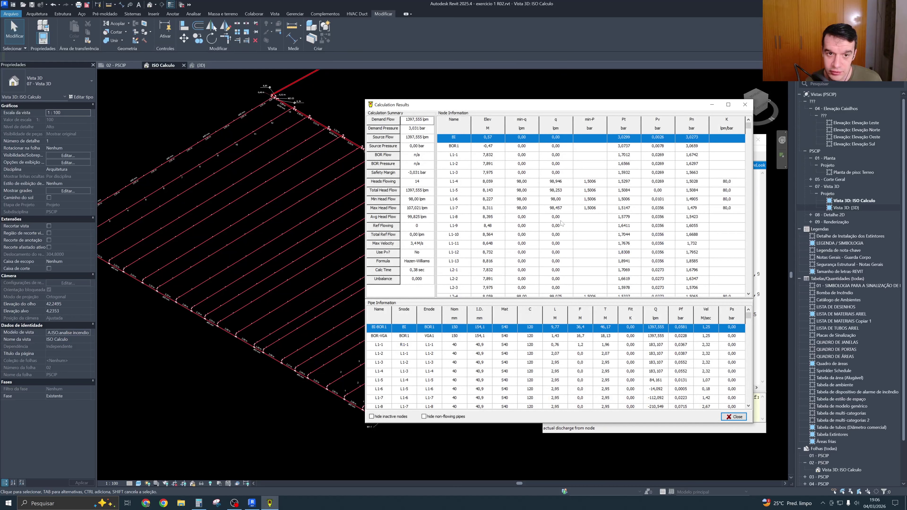
{"action": "left_click_drag", "start_coordinate": [682, 109], "coordinate": [586, 115]}
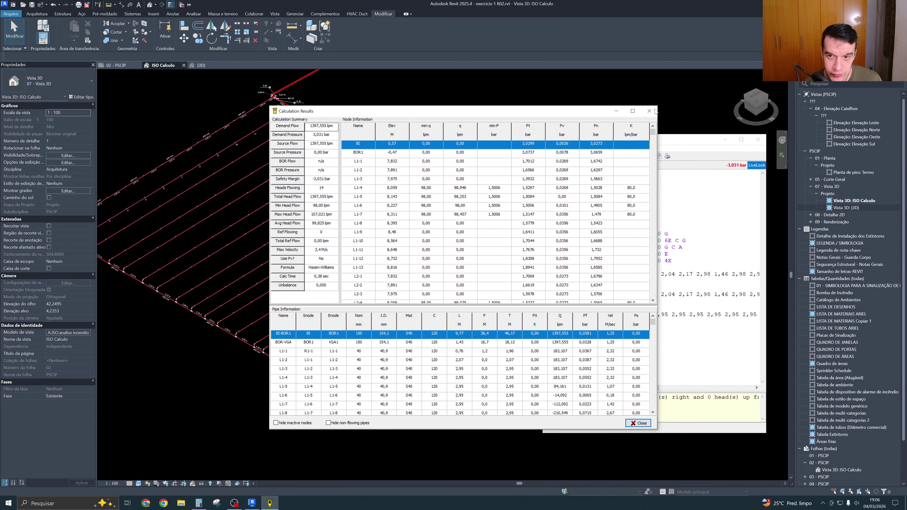
{"action": "left_click", "coordinate": [650, 111]}
{"action": "left_click", "coordinate": [603, 149]}
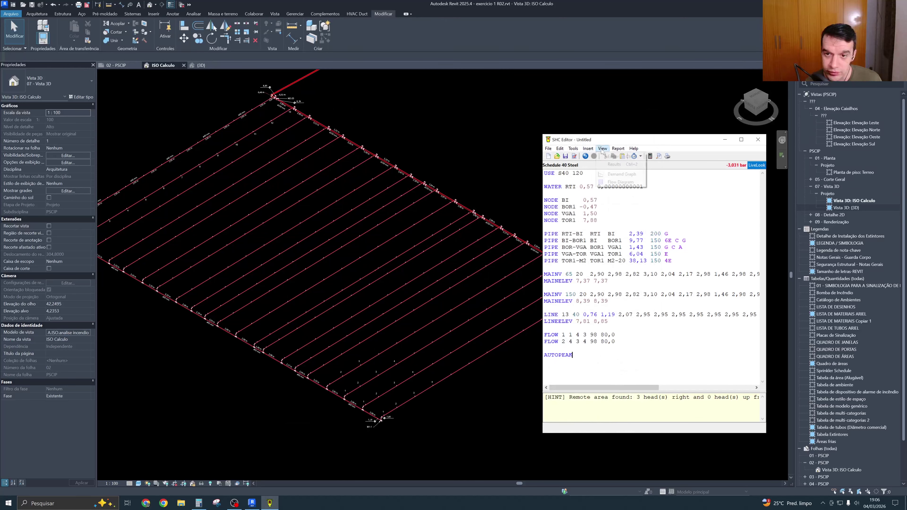
{"action": "left_click", "coordinate": [615, 182]}
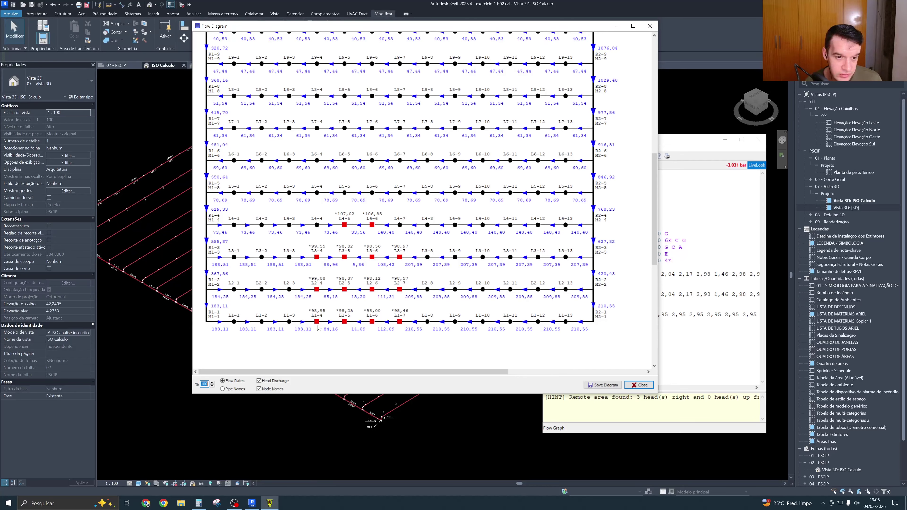
Compare the flowing heads selected by AUTOPEAK with the numbered heads in the Revit isometric, then close the flow diagram
{"action": "key", "text": "Escape"}
{"action": "scroll", "coordinate": [441, 381], "scroll_direction": "up", "scroll_amount": 5}
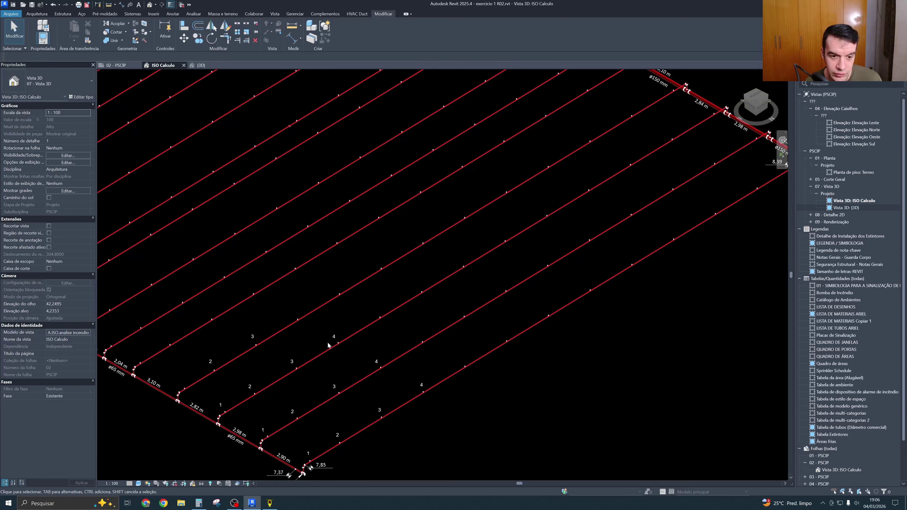
{"action": "scroll", "coordinate": [477, 334], "scroll_direction": "down", "scroll_amount": 3}
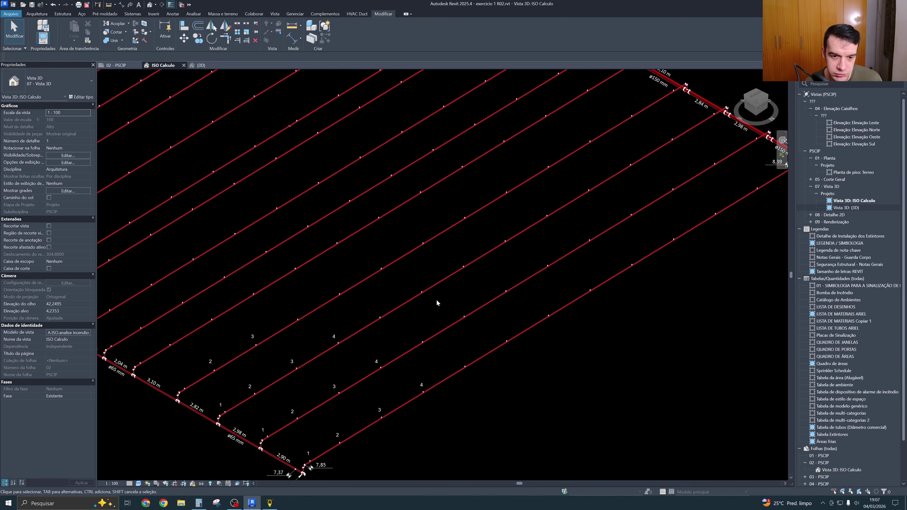
{"action": "scroll", "coordinate": [518, 283], "scroll_direction": "down", "scroll_amount": 4}
{"action": "scroll", "coordinate": [475, 243], "scroll_direction": "down", "scroll_amount": 1}
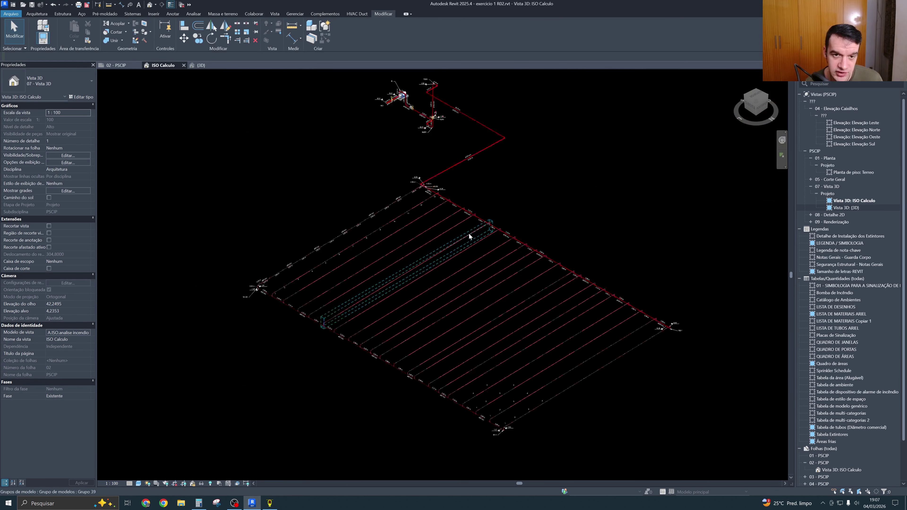
{"action": "scroll", "coordinate": [470, 252], "scroll_direction": "up", "scroll_amount": 2}
{"action": "left_click", "coordinate": [270, 504]}
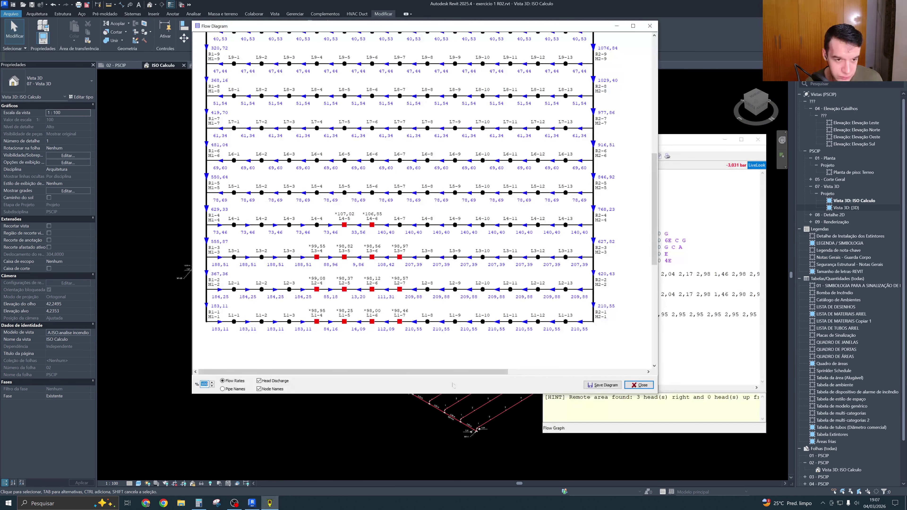
{"action": "left_click", "coordinate": [655, 28]}
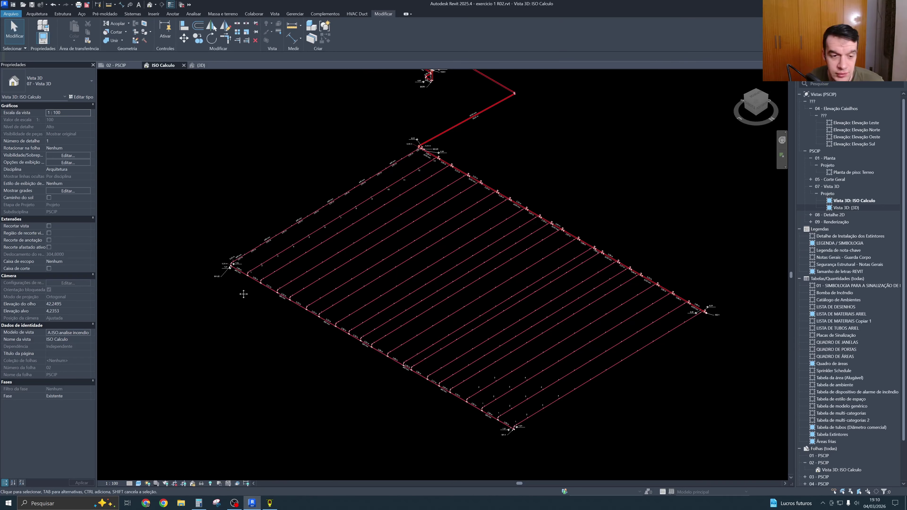
Examine the riser dimensions at node M1-20 in the Revit isometric and open the calculation results in SHC Editor
{"action": "scroll", "coordinate": [243, 293], "scroll_direction": "up", "scroll_amount": 5}
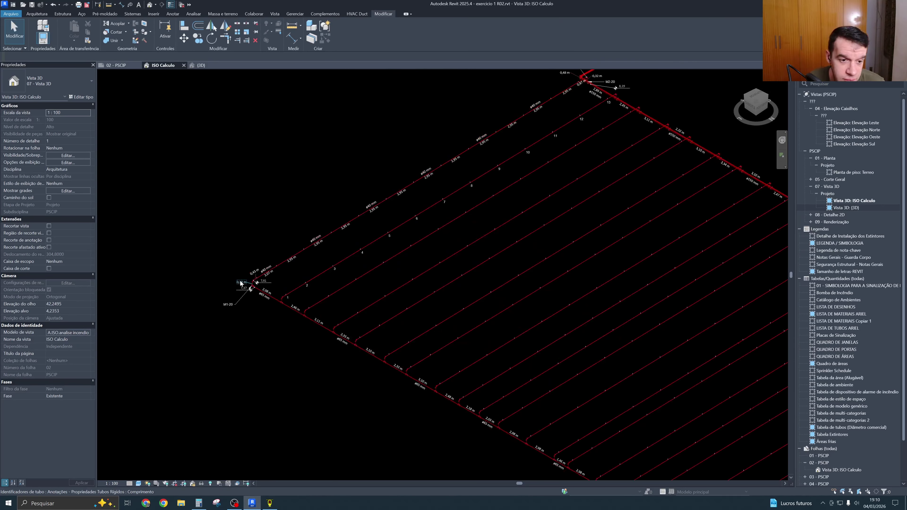
{"action": "scroll", "coordinate": [263, 282], "scroll_direction": "up", "scroll_amount": 4}
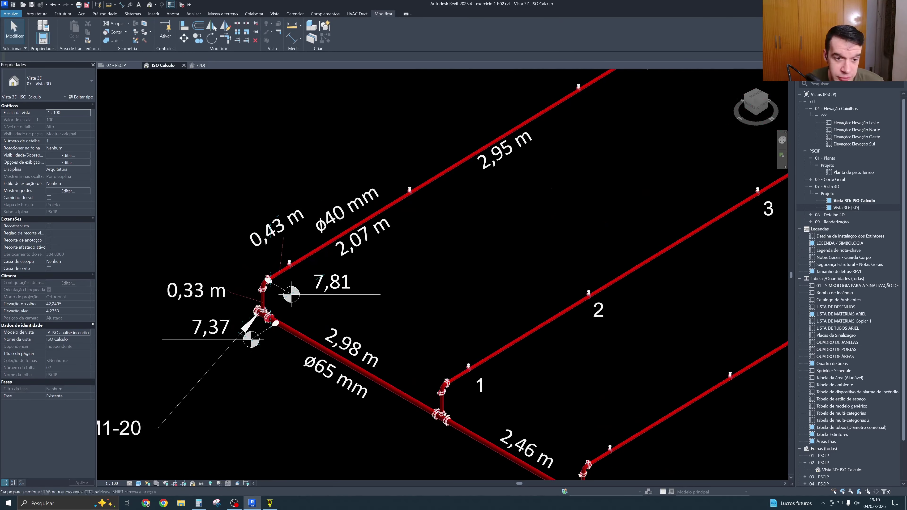
{"action": "middle_click_drag", "start_coordinate": [262, 281], "coordinate": [269, 297]}
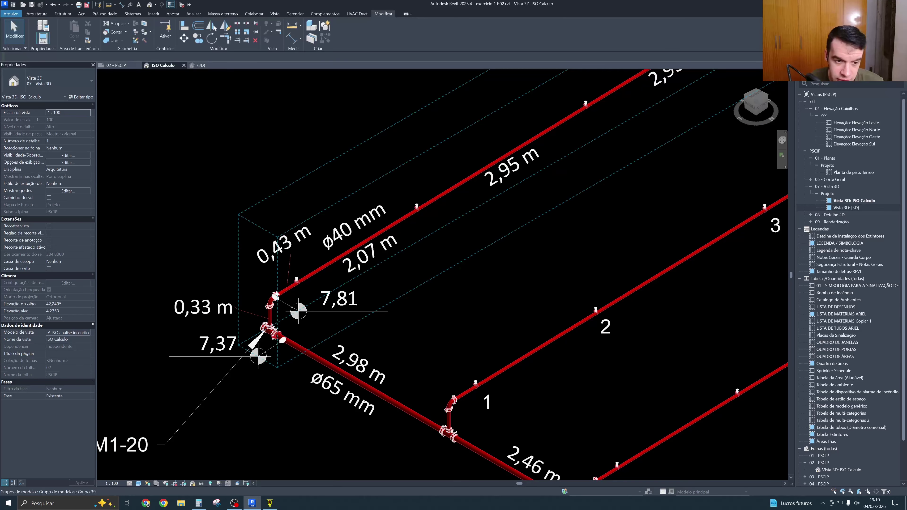
{"action": "left_click", "coordinate": [270, 504]}
{"action": "left_click_drag", "start_coordinate": [683, 117], "coordinate": [697, 124]}
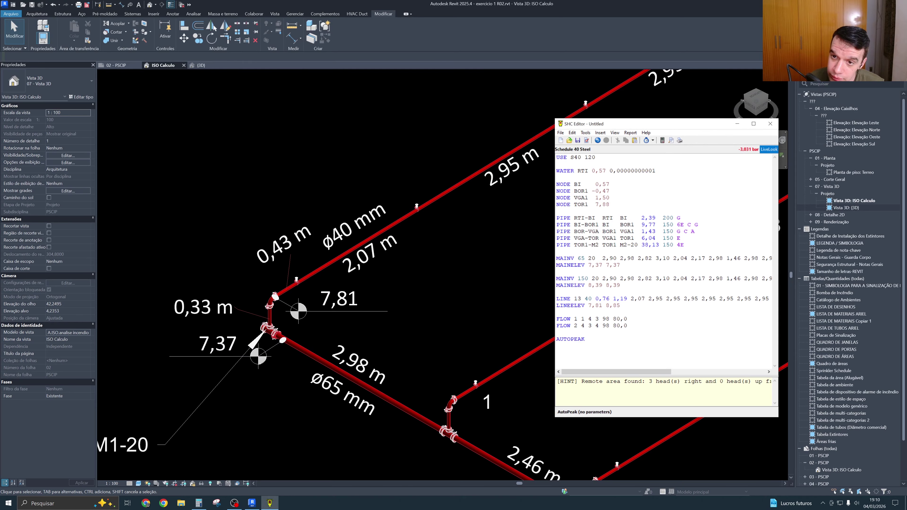
{"action": "left_click", "coordinate": [662, 140]}
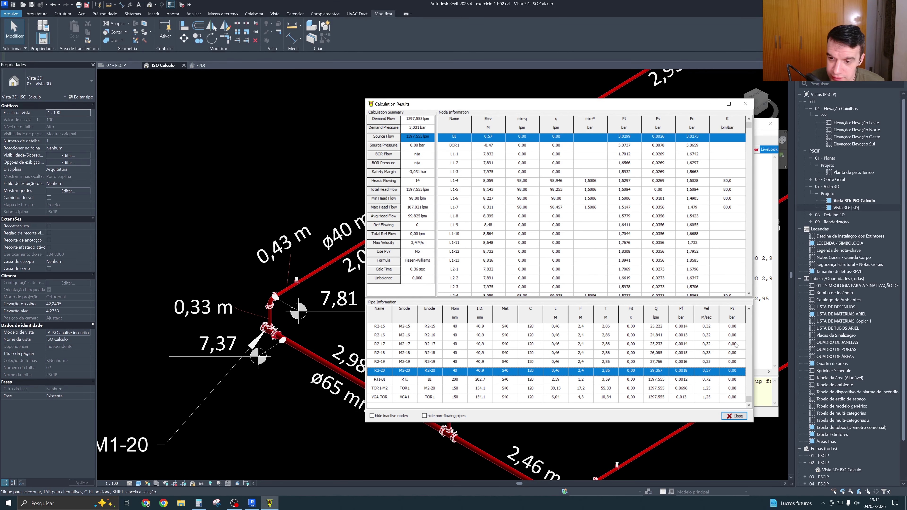
Locate pipe R1-20 in the pipe results and place the results window beside the Revit riser dimensions
{"action": "key", "text": "Up"}
{"action": "key", "text": "Up"}
{"action": "key", "text": "Up"}
{"action": "key", "text": "Up"}
{"action": "key", "text": "Up"}
{"action": "key", "text": "Up"}
{"action": "key", "text": "Up"}
{"action": "key", "text": "Up"}
{"action": "key", "text": "Up"}
{"action": "key", "text": "Up"}
{"action": "key", "text": "Up"}
{"action": "key", "text": "Up"}
{"action": "key", "text": "Up"}
{"action": "key", "text": "Up"}
{"action": "key", "text": "Up"}
{"action": "key", "text": "Up"}
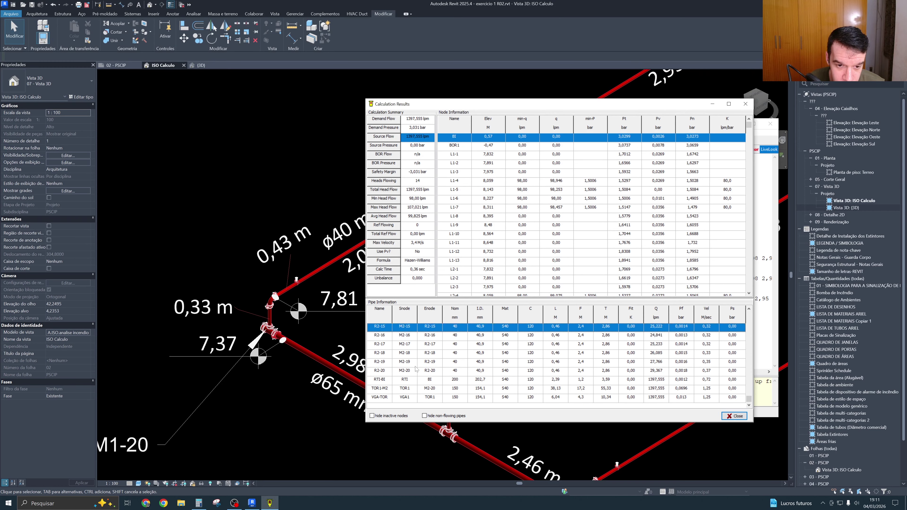
{"action": "key", "text": "Up"}
{"action": "key", "text": "Up"}
{"action": "key", "text": "Up"}
{"action": "key", "text": "Up"}
{"action": "key", "text": "Up"}
{"action": "key", "text": "Up"}
{"action": "key", "text": "Up"}
{"action": "key", "text": "Up"}
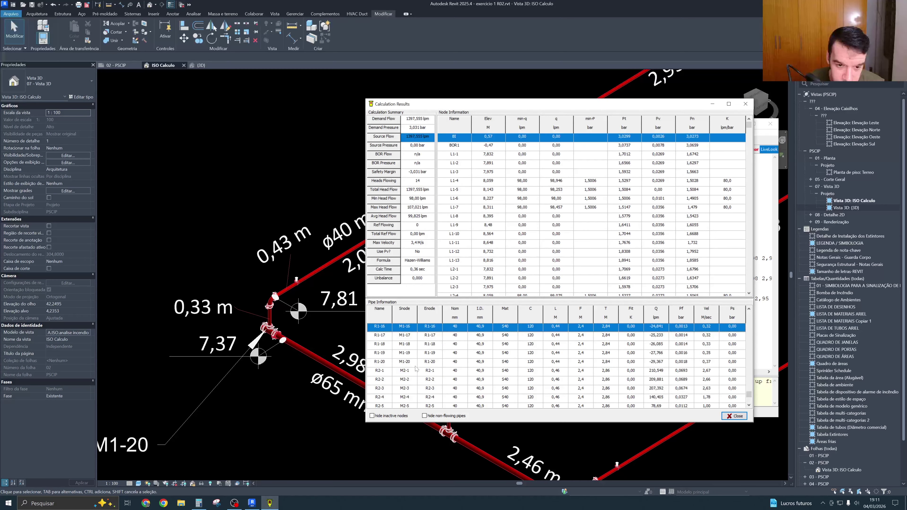
{"action": "key", "text": "Down"}
{"action": "key", "text": "Down"}
{"action": "key", "text": "Down"}
{"action": "key", "text": "Down"}
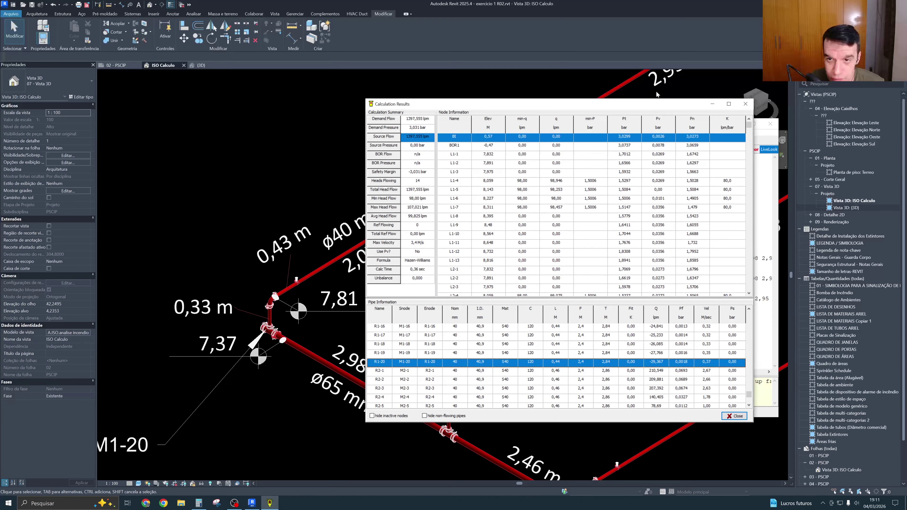
{"action": "left_click_drag", "start_coordinate": [657, 109], "coordinate": [447, 116]}
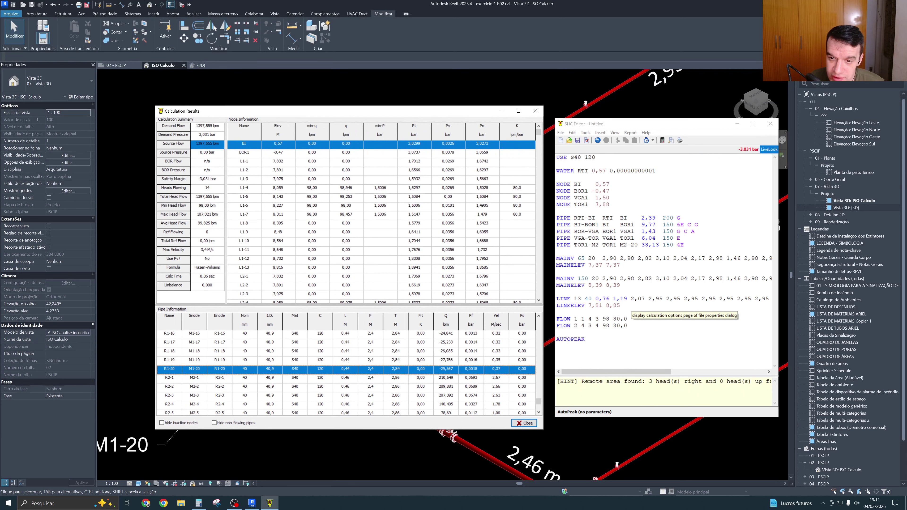
{"action": "left_click_drag", "start_coordinate": [451, 114], "coordinate": [710, 115]}
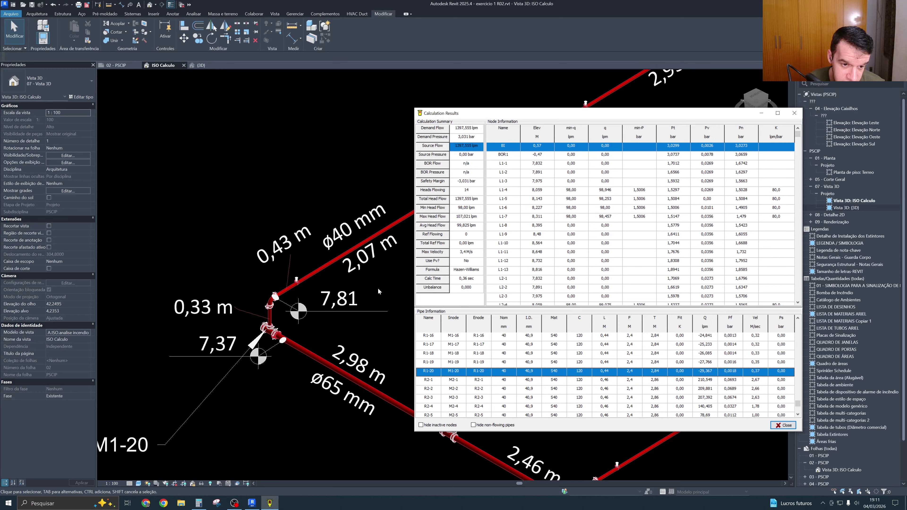
Calculate the elevation difference 7,37 - 7,81 in the Calculator to check the length of pipe R1-20, then close it
{"action": "left_click", "coordinate": [198, 503]}
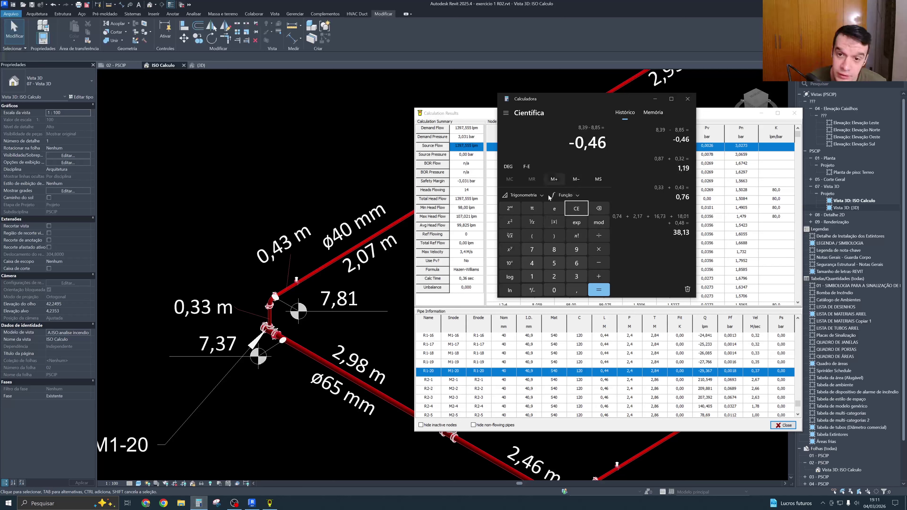
{"action": "left_click", "coordinate": [572, 210]}
{"action": "type", "text": "7,37 "}
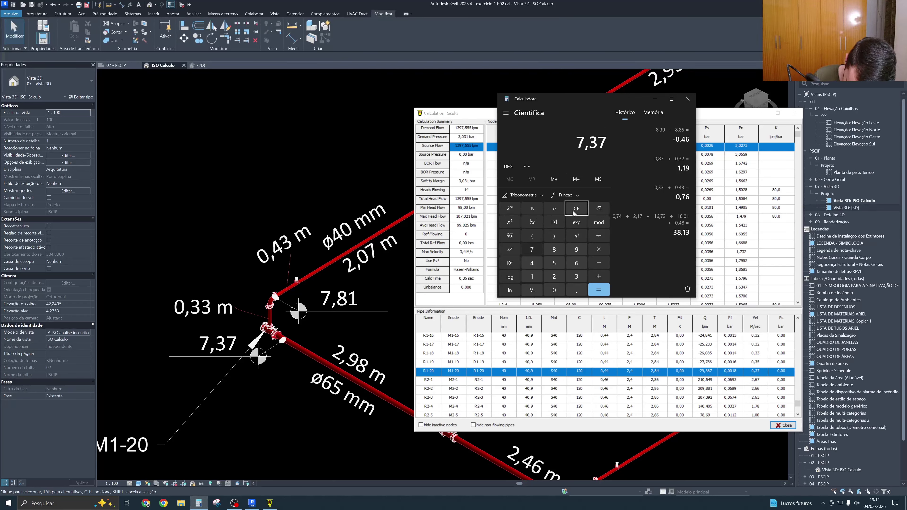
{"action": "type", "text": "- 7,81"}
{"action": "key", "text": "Return"}
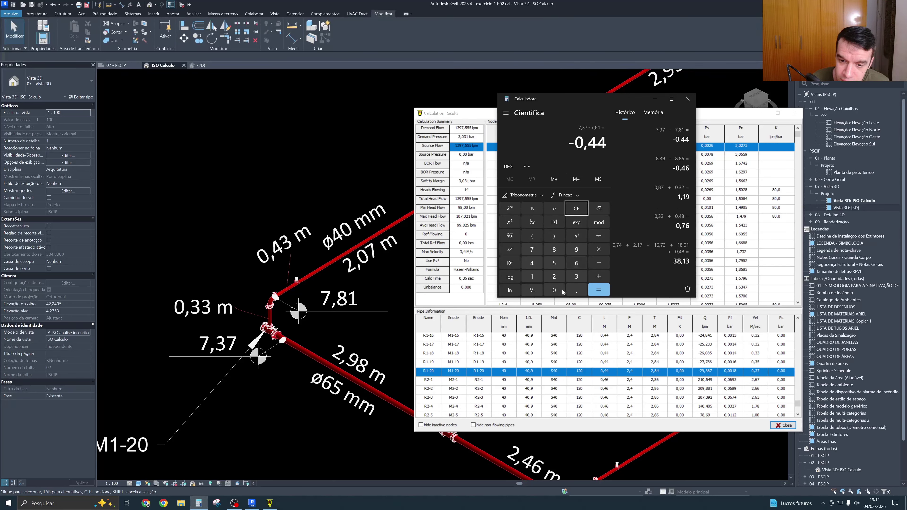
{"action": "left_click", "coordinate": [687, 98]}
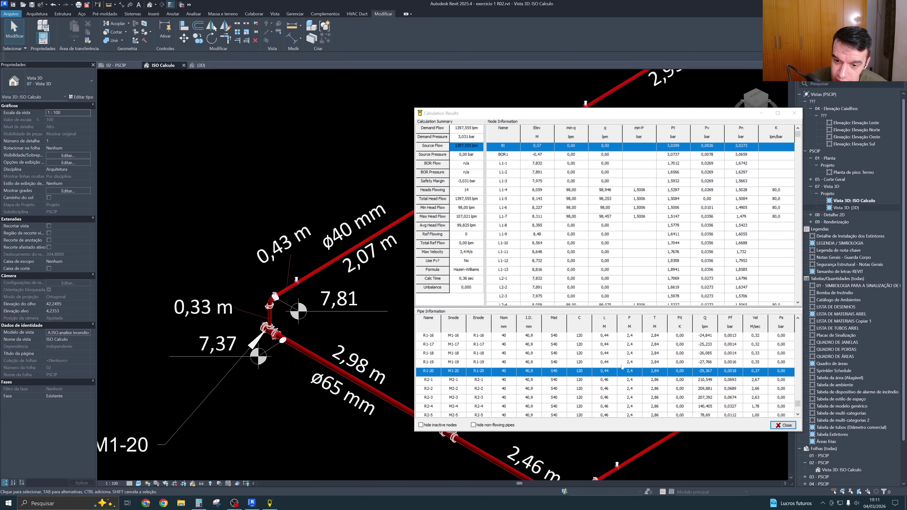
Check R1-20's fitting length in the Calculator by adding 0,33 + 0,43 and subtracting 2,4 from the sum
{"action": "left_click", "coordinate": [633, 372]}
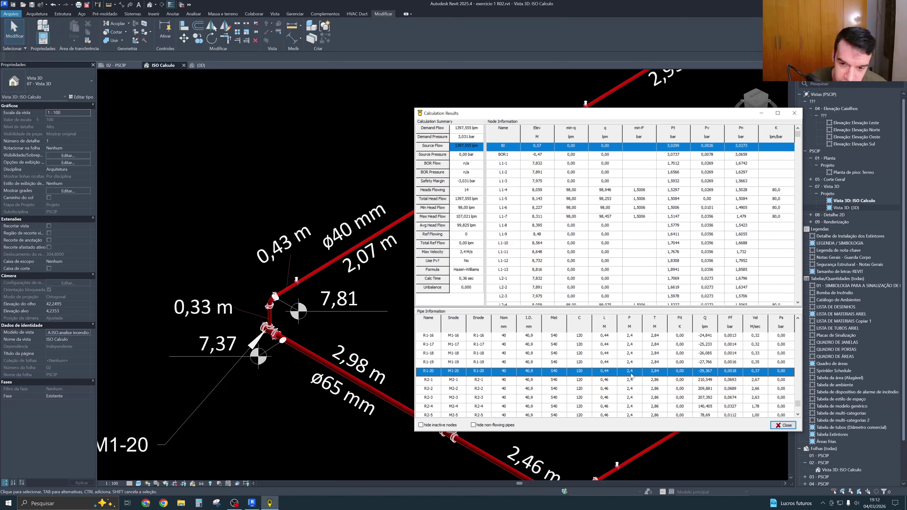
{"action": "left_click", "coordinate": [199, 504]}
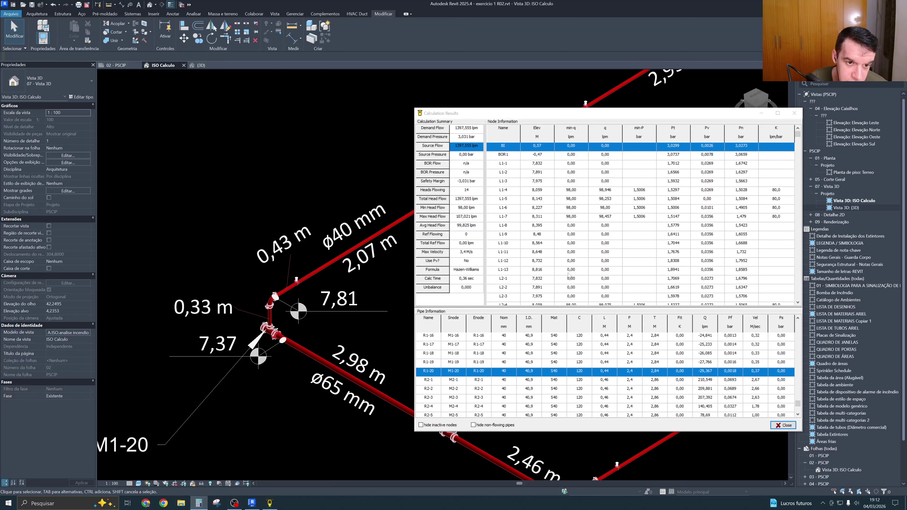
{"action": "type", "text": "0,"}
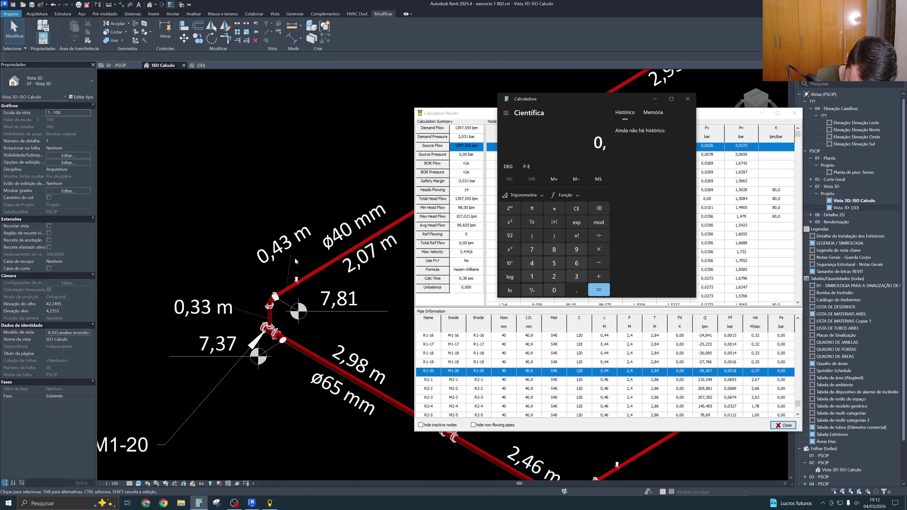
{"action": "type", "text": "33 + 0,43"}
{"action": "key", "text": "Return"}
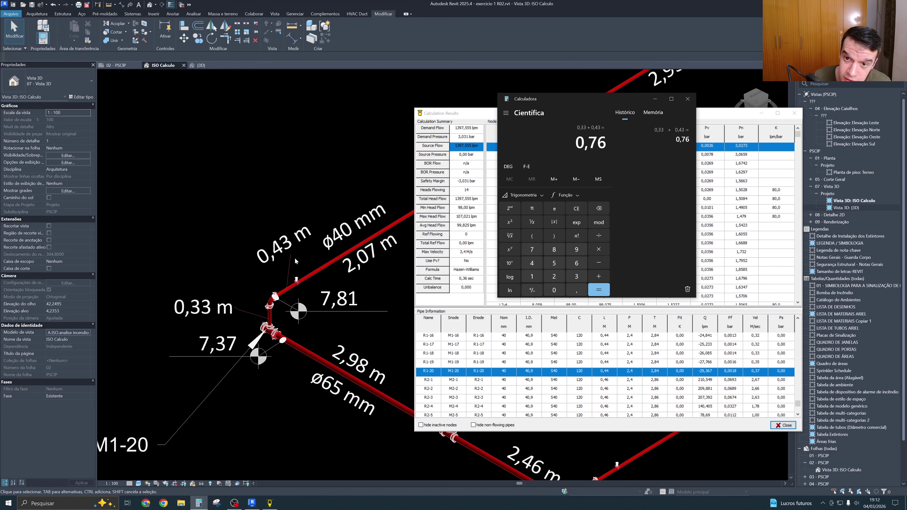
{"action": "type", "text": "-2,4"}
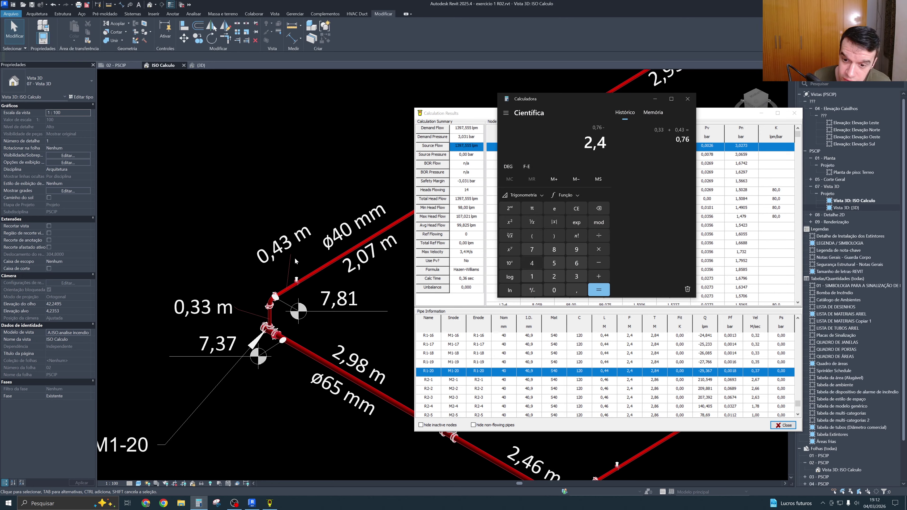
{"action": "key", "text": "Return"}
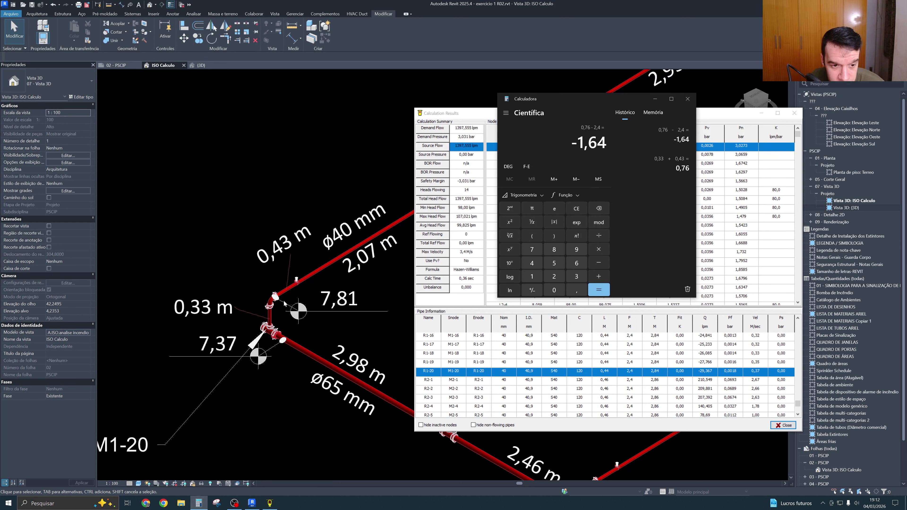
{"action": "left_click", "coordinate": [687, 98]}
Close the calculation results and examine the whole network and the M2-20 connection in the Revit isometric
{"action": "left_click_drag", "start_coordinate": [768, 113], "coordinate": [689, 113]}
{"action": "left_click", "coordinate": [717, 115]}
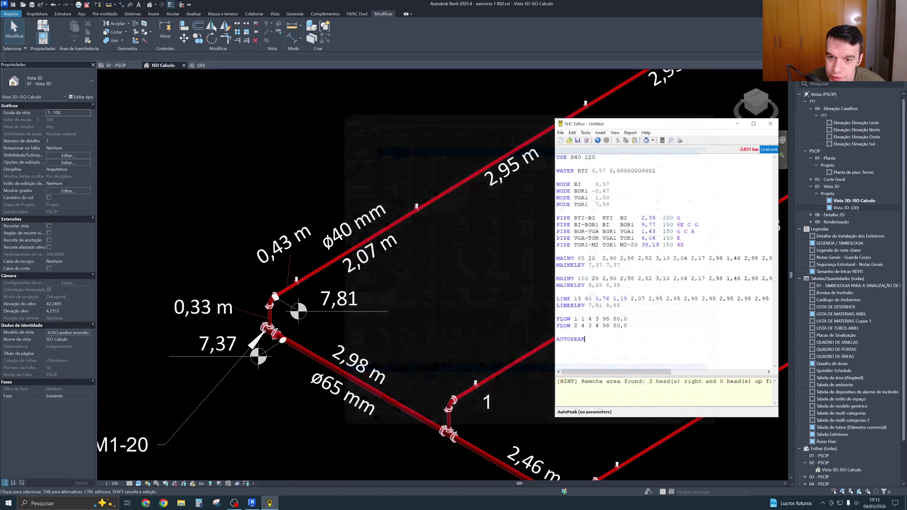
{"action": "left_click", "coordinate": [471, 286]}
{"action": "scroll", "coordinate": [471, 285], "scroll_direction": "down", "scroll_amount": 6}
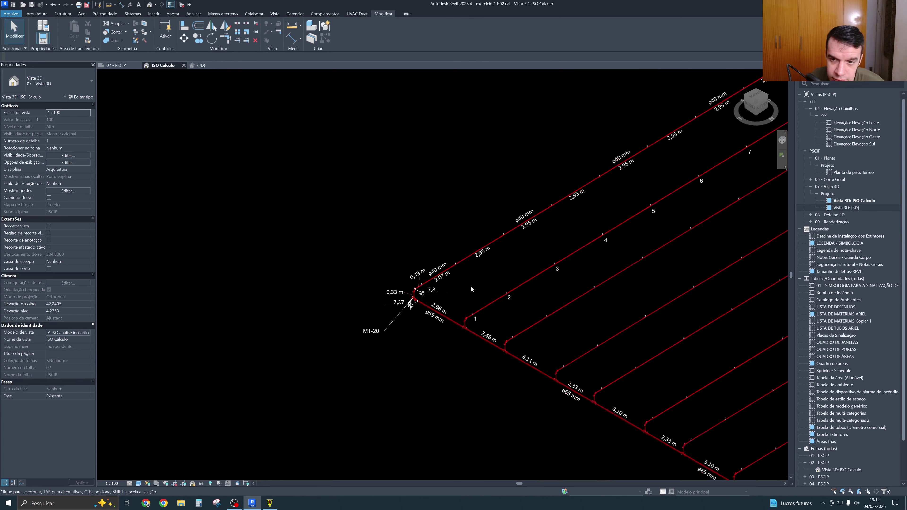
{"action": "middle_click_drag", "start_coordinate": [646, 297], "coordinate": [568, 303]}
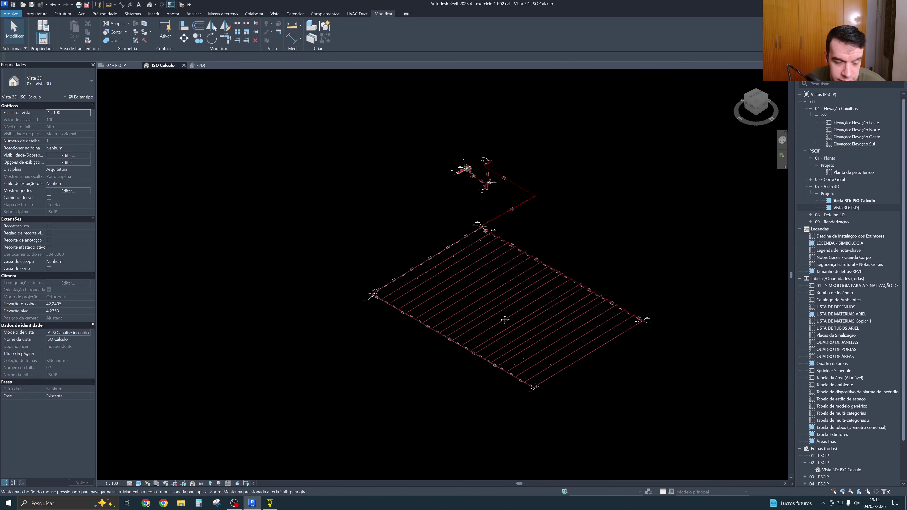
{"action": "middle_click_drag", "start_coordinate": [590, 243], "coordinate": [530, 279]}
{"action": "scroll", "coordinate": [518, 298], "scroll_direction": "up", "scroll_amount": 2}
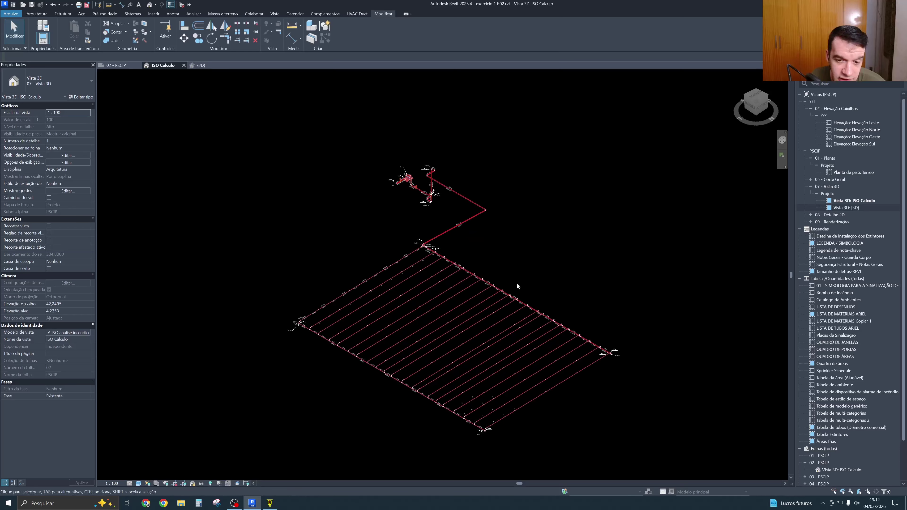
{"action": "mouse_move", "coordinate": [543, 257]}
{"action": "middle_mouse_down"}
{"action": "mouse_move", "coordinate": [563, 269]}
{"action": "mouse_move", "coordinate": [549, 257]}
{"action": "middle_mouse_up"}
{"action": "key", "text": "alt+Tab"}
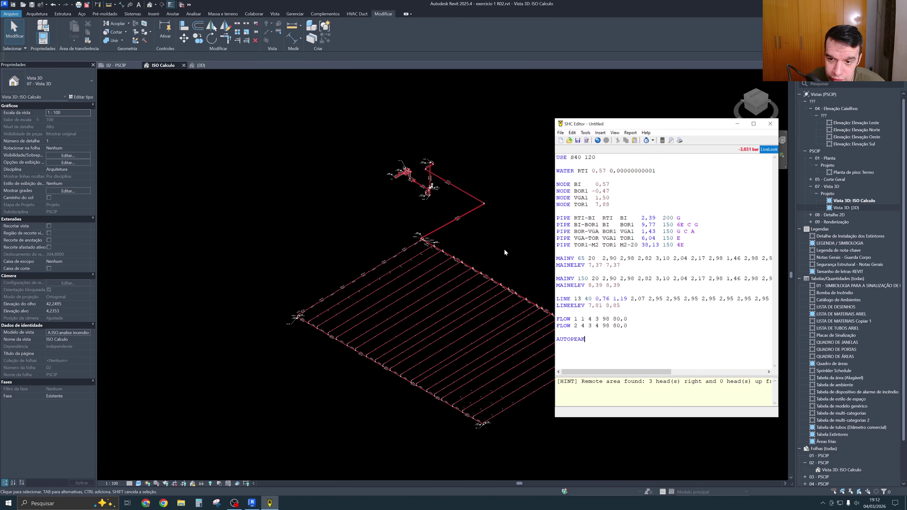
{"action": "left_click", "coordinate": [503, 232]}
{"action": "middle_click_drag", "start_coordinate": [502, 232], "coordinate": [480, 265]}
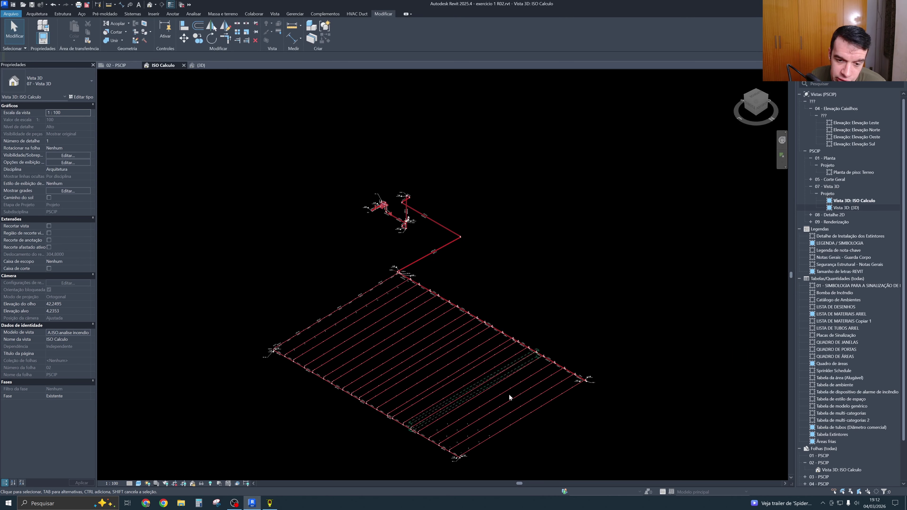
{"action": "scroll", "coordinate": [426, 288], "scroll_direction": "up", "scroll_amount": 7}
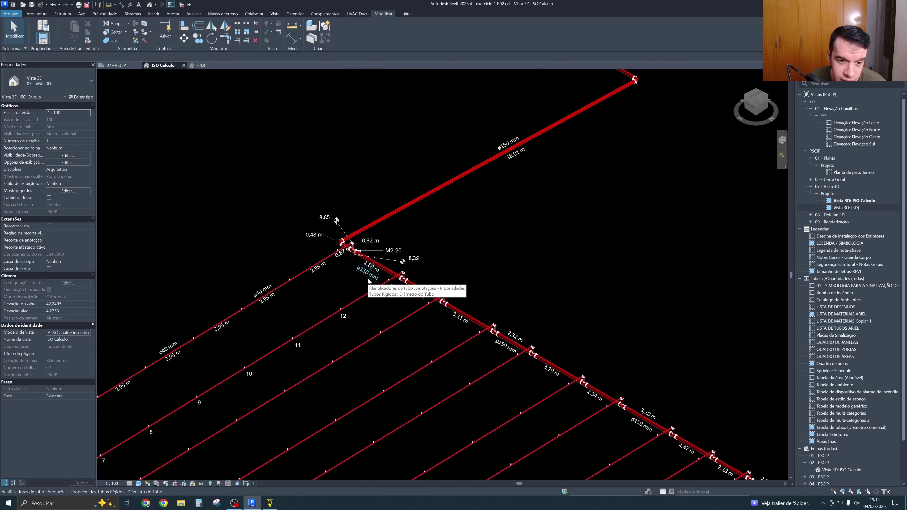
{"action": "scroll", "coordinate": [369, 282], "scroll_direction": "down", "scroll_amount": 3}
Recalculate the network in SHC Editor, sort the pipe results by velocity to examine the maximum, then return to the Revit isometric
{"action": "left_click", "coordinate": [270, 503]}
{"action": "key", "text": "F5"}
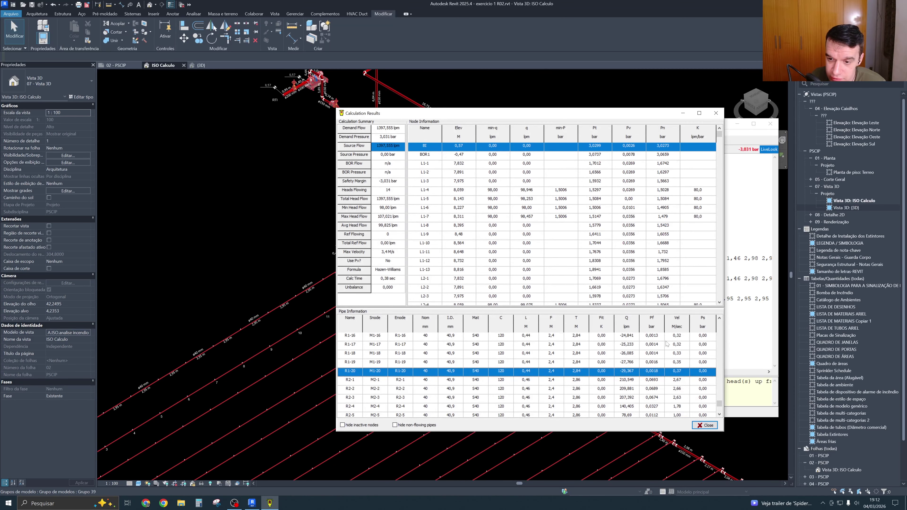
{"action": "left_click", "coordinate": [680, 326]}
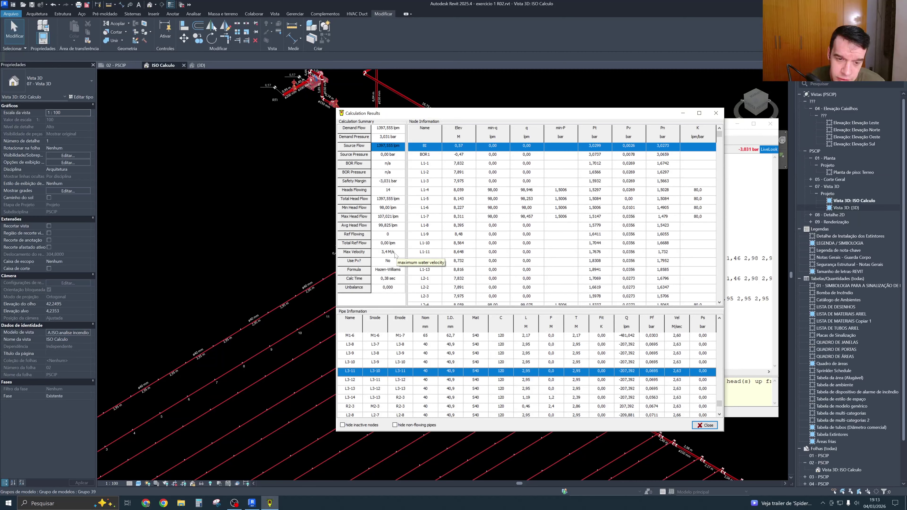
{"action": "key", "text": "Escape"}
{"action": "scroll", "coordinate": [462, 288], "scroll_direction": "down", "scroll_amount": 3}
{"action": "scroll", "coordinate": [441, 211], "scroll_direction": "up", "scroll_amount": 2}
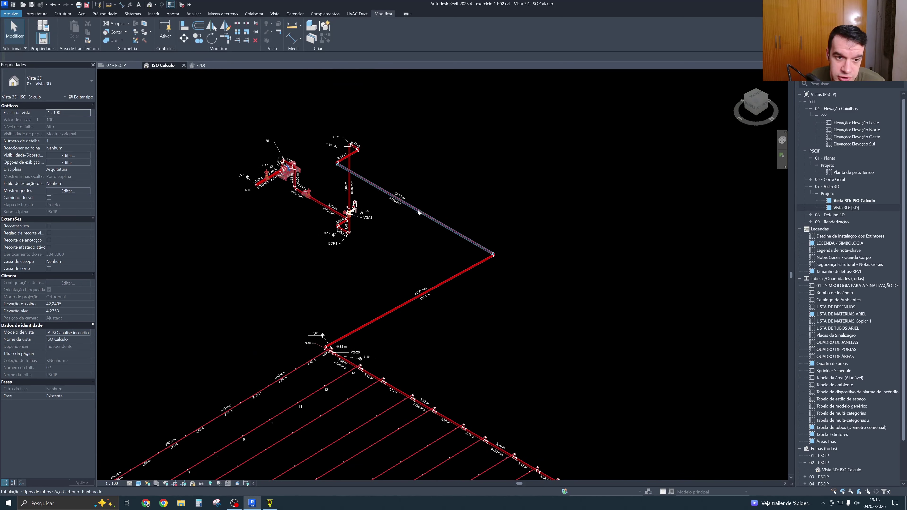
Switch to SHC Editor, set the pipe size of the MAINV line at elevation 8,39 to 100, and calculate the network to examine the results
{"action": "middle_click_drag", "start_coordinate": [399, 357], "coordinate": [415, 257]}
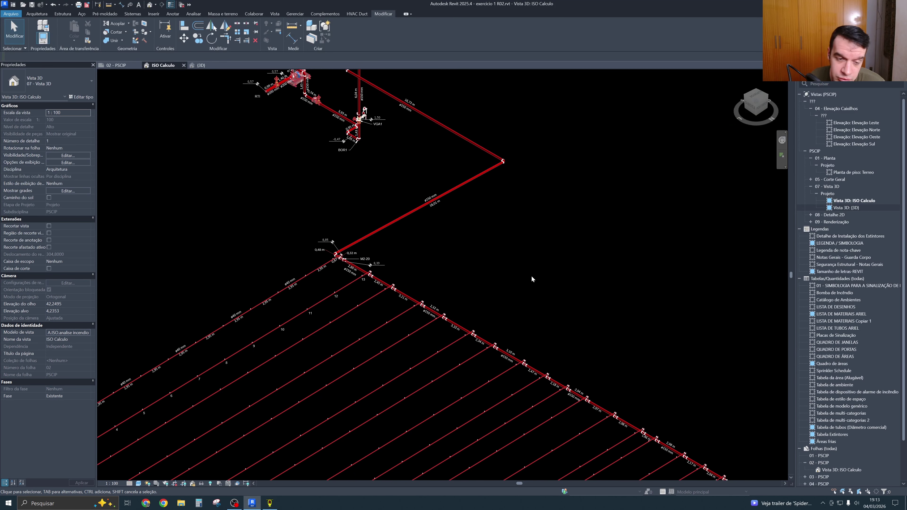
{"action": "middle_click_drag", "start_coordinate": [540, 300], "coordinate": [524, 286]}
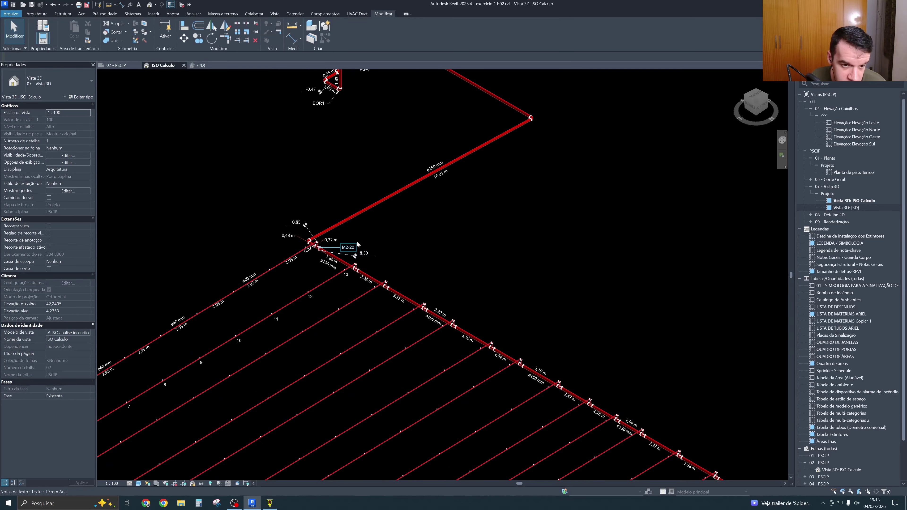
{"action": "scroll", "coordinate": [324, 267], "scroll_direction": "up", "scroll_amount": 5}
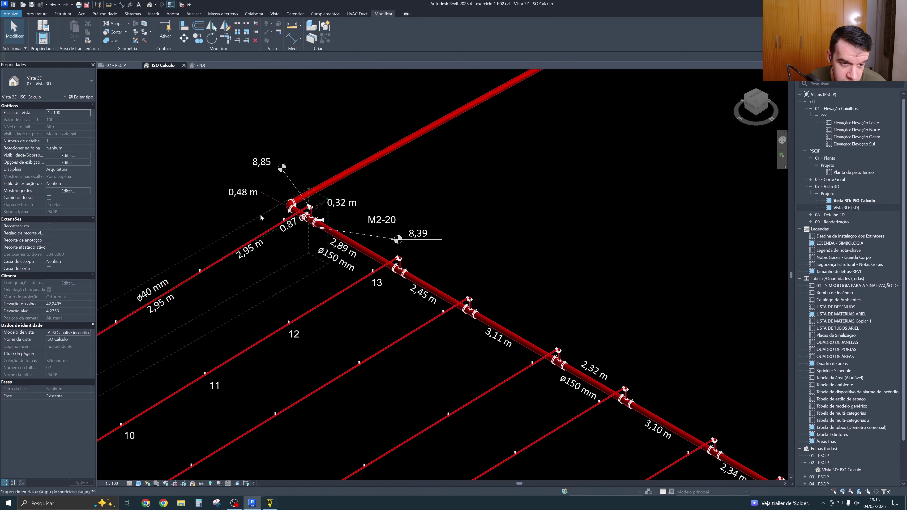
{"action": "left_click", "coordinate": [270, 503]}
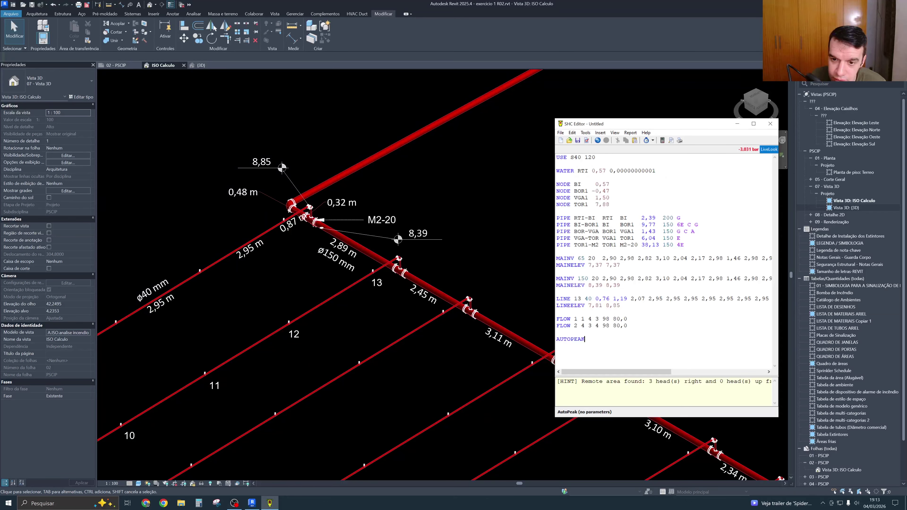
{"action": "left_click", "coordinate": [588, 279]}
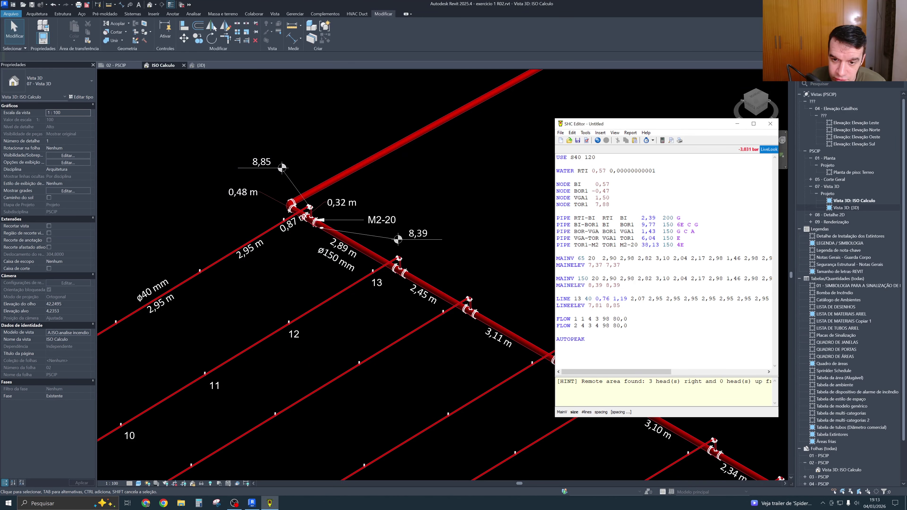
{"action": "key", "text": "BackSpace"}
{"action": "key", "text": "BackSpace"}
{"action": "type", "text": "00"}
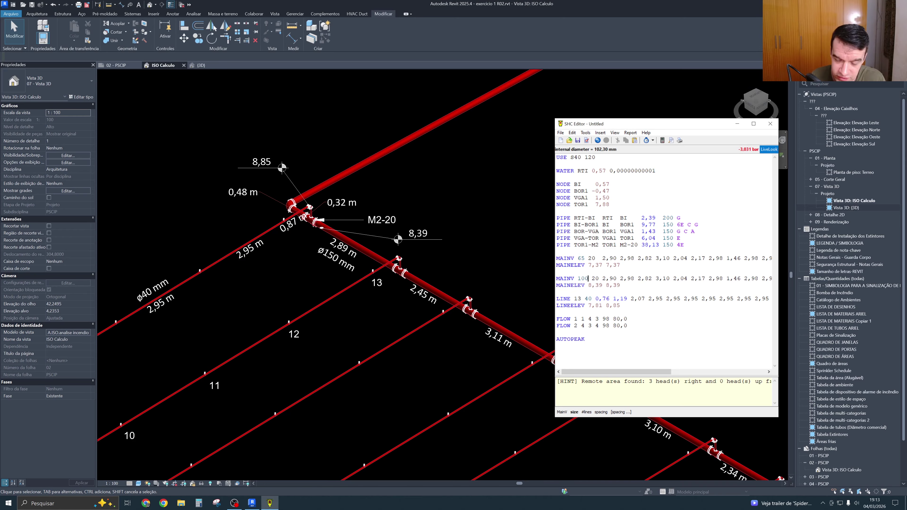
{"action": "left_click", "coordinate": [662, 140]}
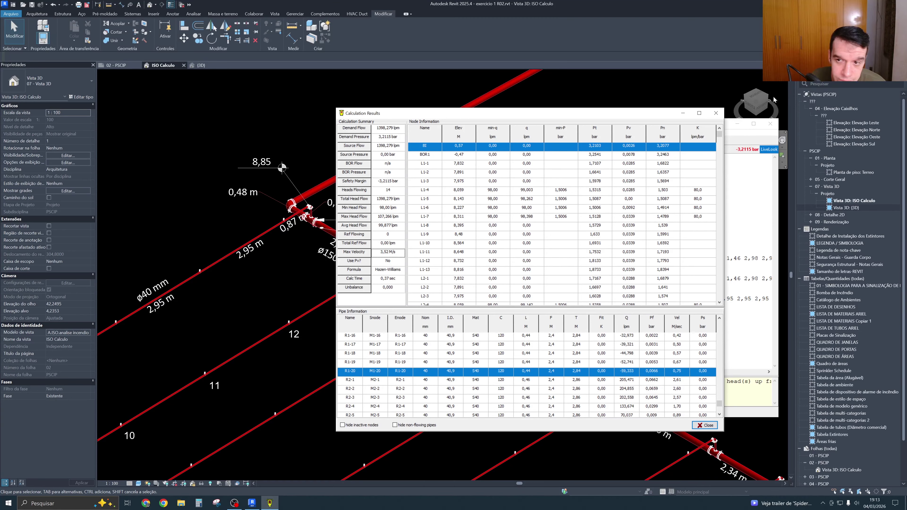
{"action": "left_click", "coordinate": [716, 112]}
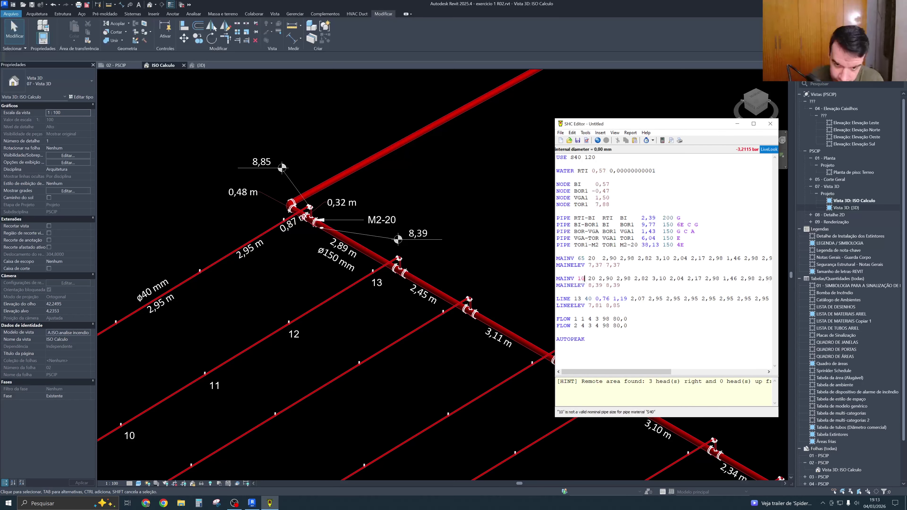
Restore the edited MAINV line's pipe size to 150, recalculate the network, and close the calculation results
{"action": "key", "text": "BackSpace"}
{"action": "key", "text": "BackSpace"}
{"action": "type", "text": "50"}
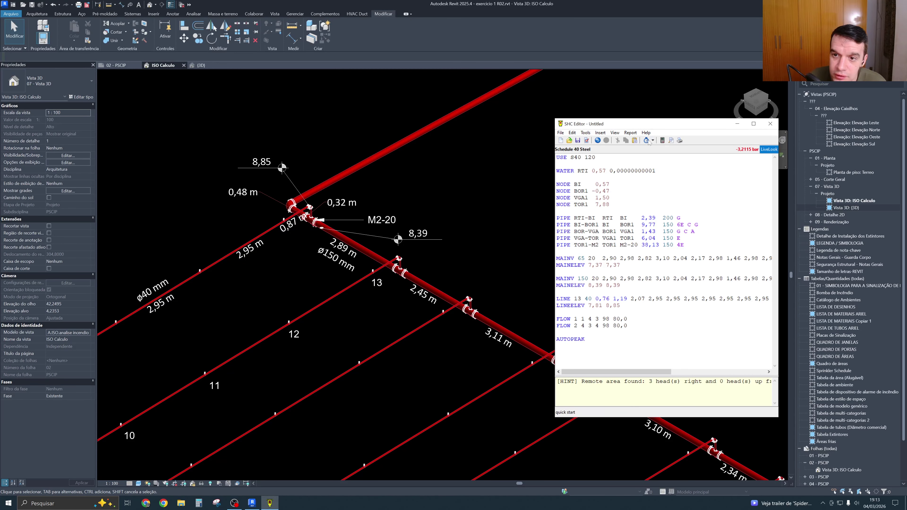
{"action": "left_click", "coordinate": [663, 141]}
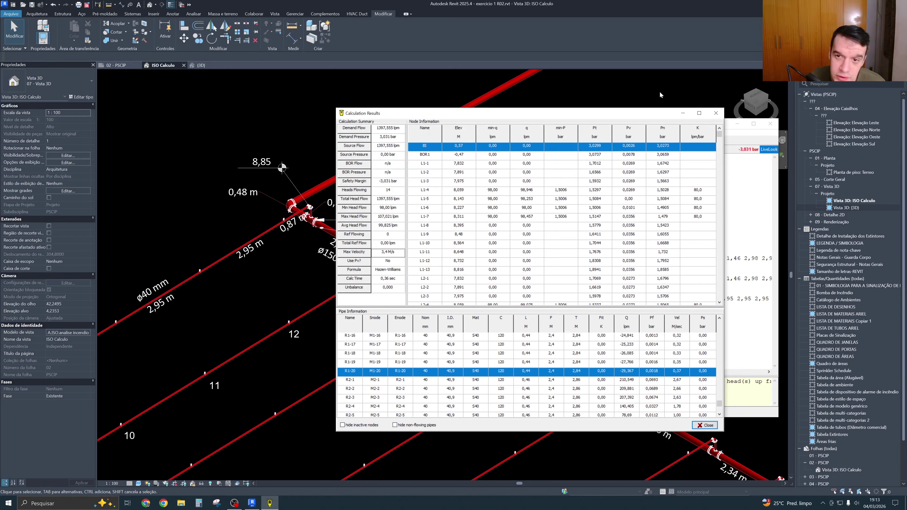
{"action": "left_click", "coordinate": [716, 113]}
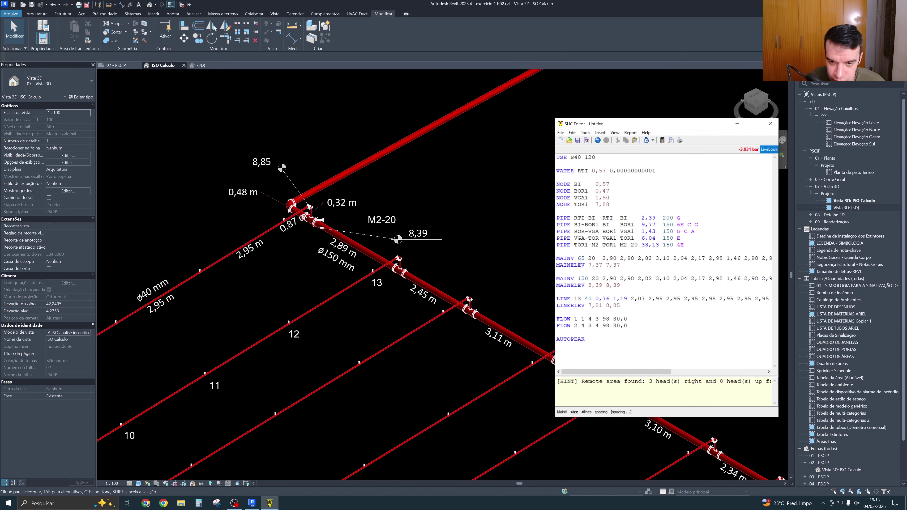
Return to the Revit isometric and examine the whole sprinkler network, comparing it with the pipe listing in SHC Editor
{"action": "left_click", "coordinate": [499, 256]}
{"action": "scroll", "coordinate": [499, 259], "scroll_direction": "down", "scroll_amount": 5}
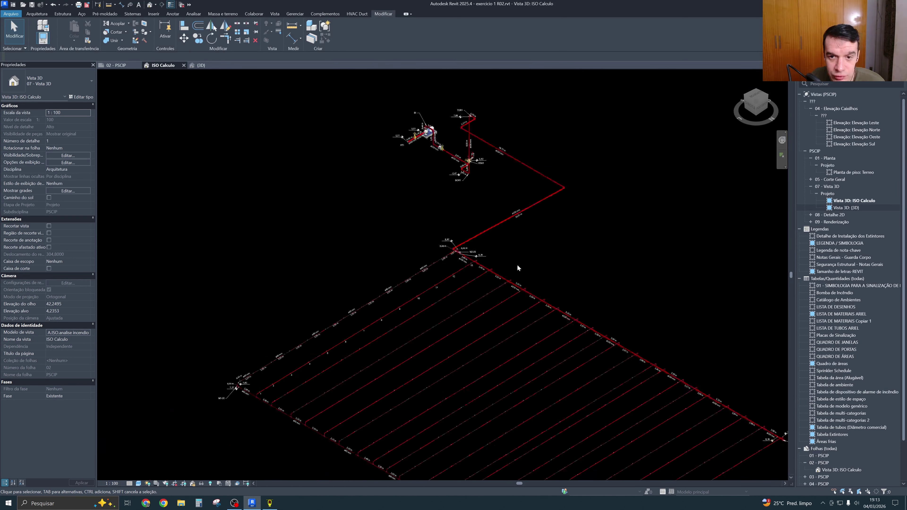
{"action": "scroll", "coordinate": [519, 268], "scroll_direction": "down", "scroll_amount": 3}
{"action": "middle_click_drag", "start_coordinate": [541, 241], "coordinate": [507, 227]}
{"action": "left_click", "coordinate": [269, 503]}
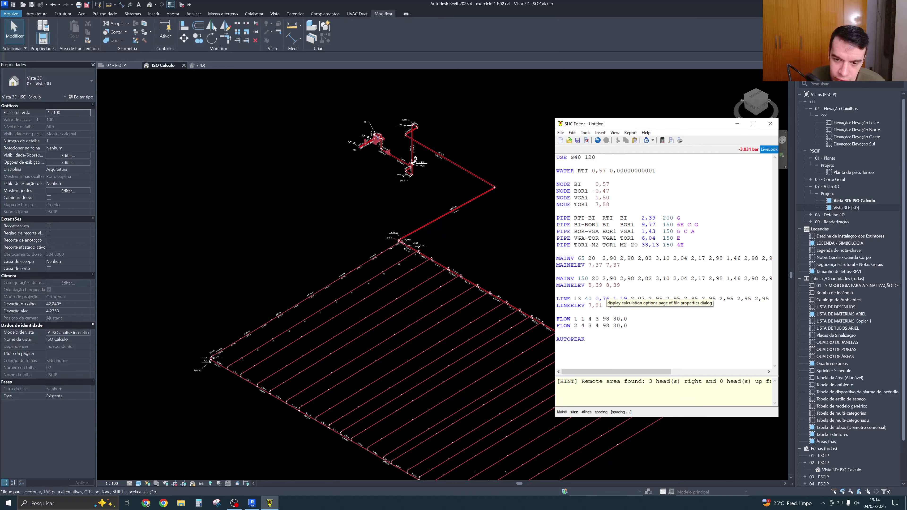
{"action": "left_click", "coordinate": [468, 253]}
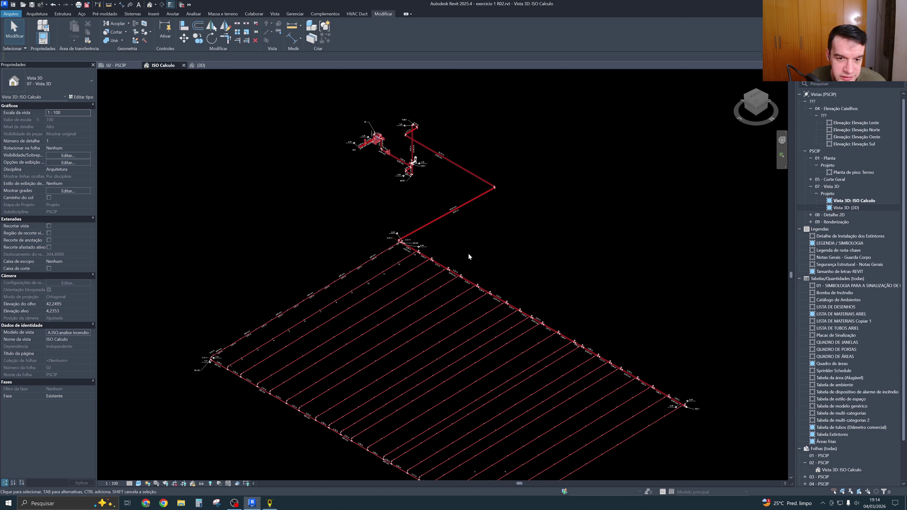
{"action": "scroll", "coordinate": [493, 243], "scroll_direction": "down", "scroll_amount": 3}
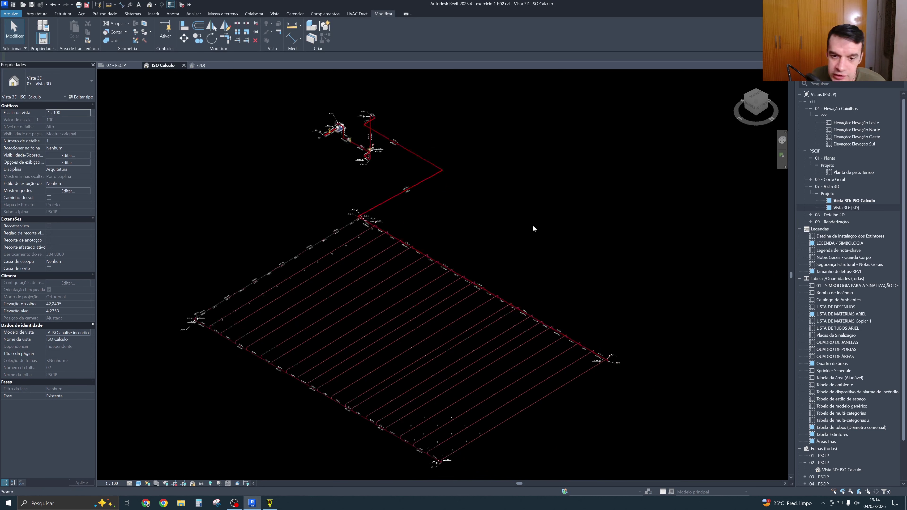